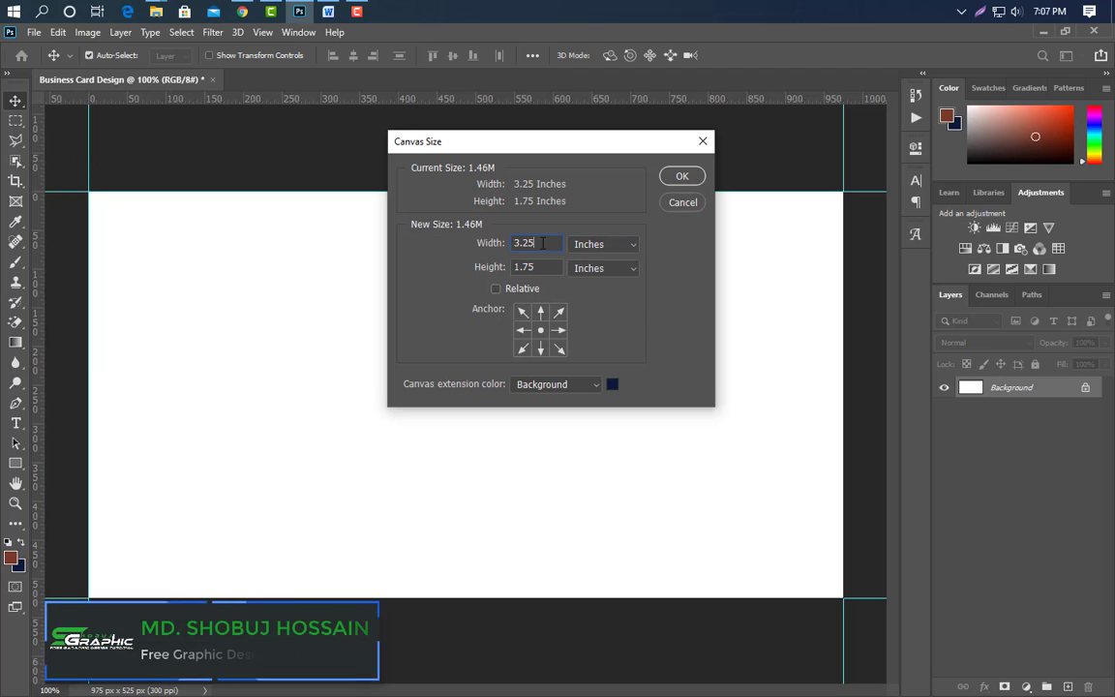
Set the canvas size to 3.5 × 2 inches and fit it in the window.
double_click(538, 243)
text(3.5)
key(Tab)
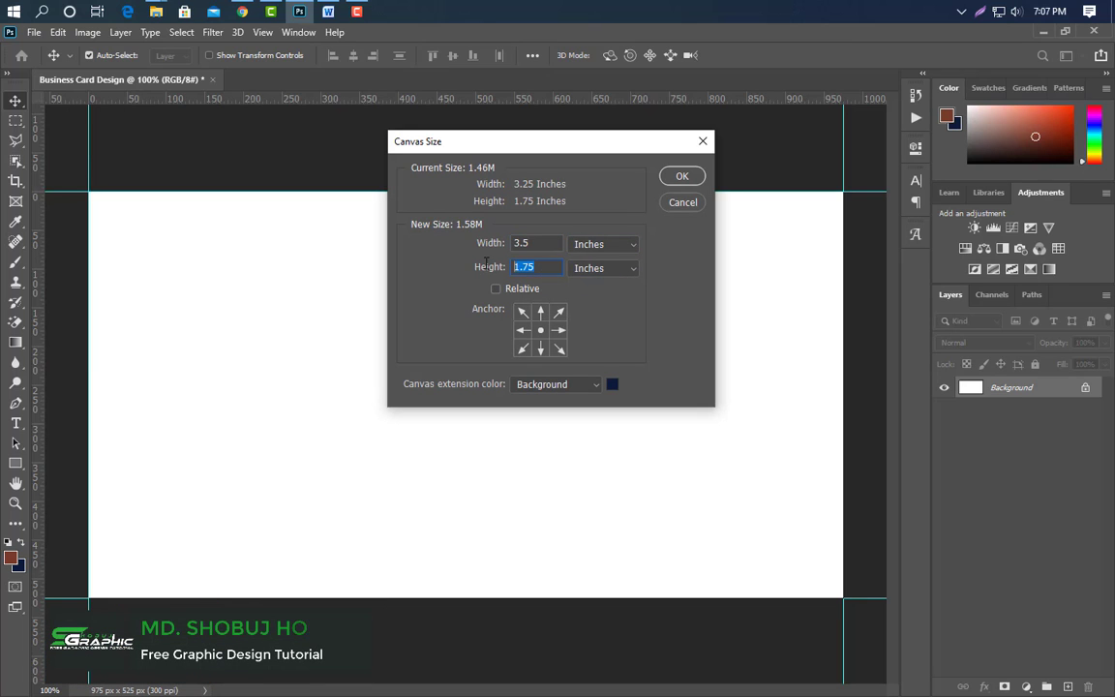
key(Return)
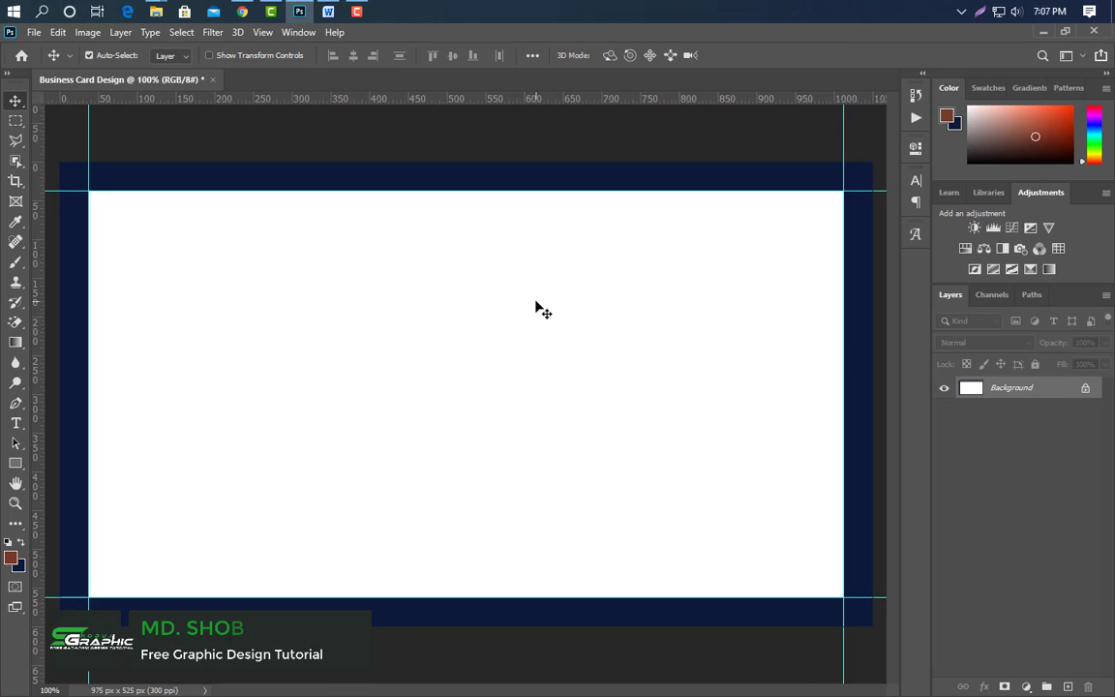
key(ctrl+0)
Add guides at the top, bottom, left and right edges of the 3.5 × 2 inch canvas.
drag(531, 98, 538, 606)
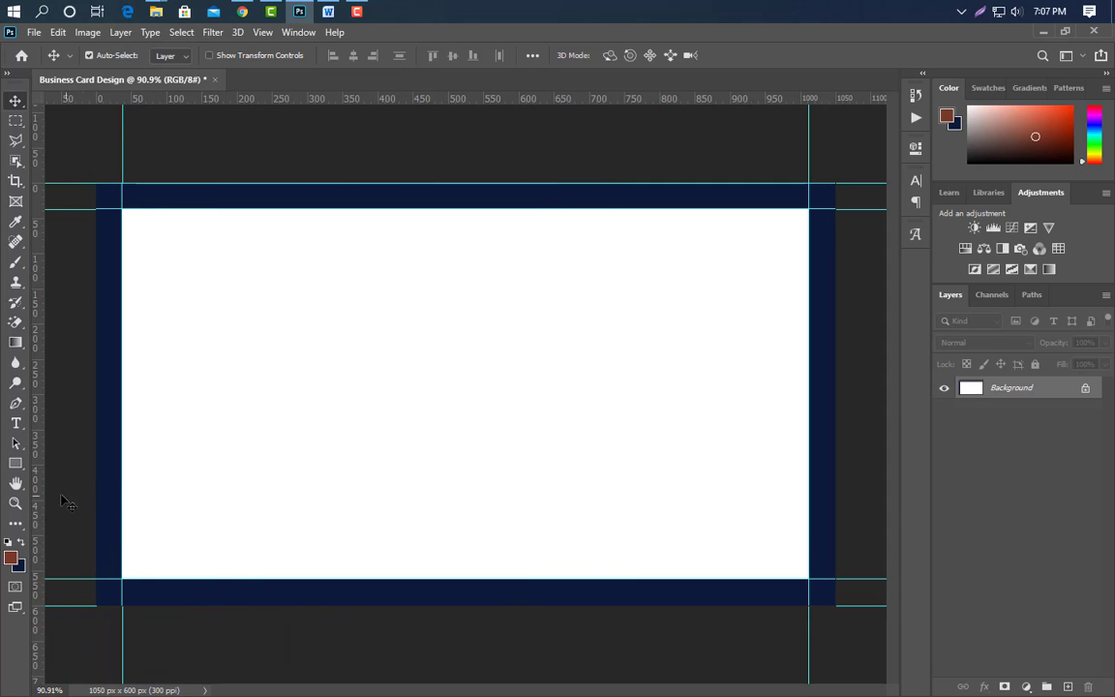
drag(37, 489, 97, 495)
drag(38, 438, 835, 576)
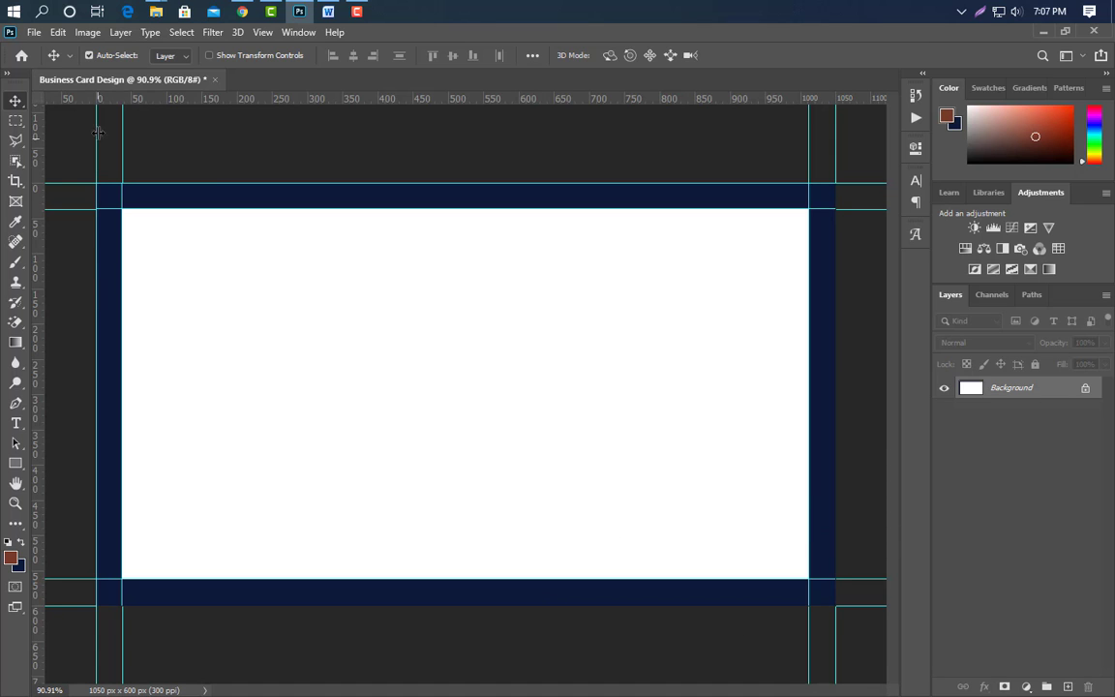
Enlarge the canvas to 3.75 × 2.25 inches.
click(77, 34)
click(102, 158)
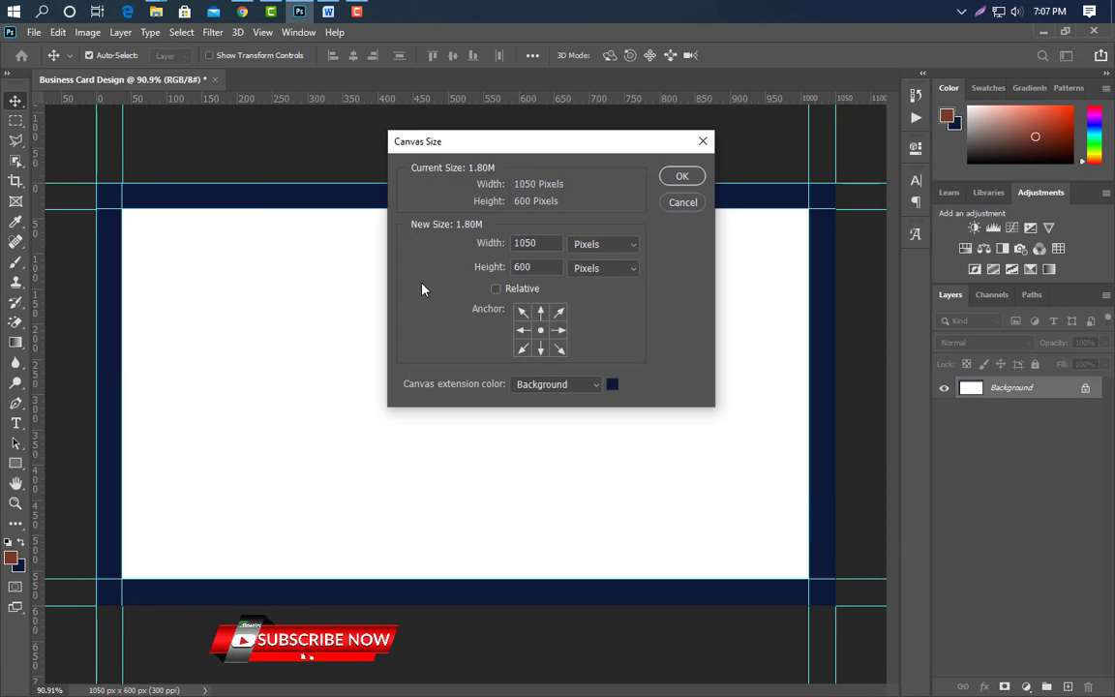
click(611, 254)
click(593, 284)
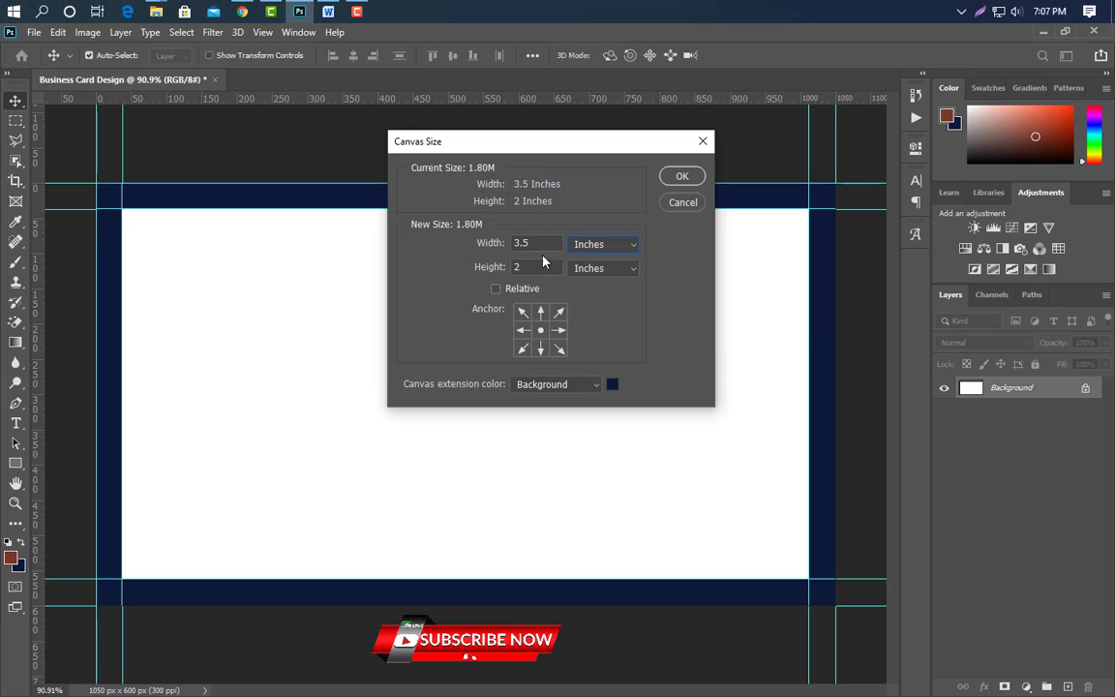
key(BackSpace)
text(75)
text(.25)
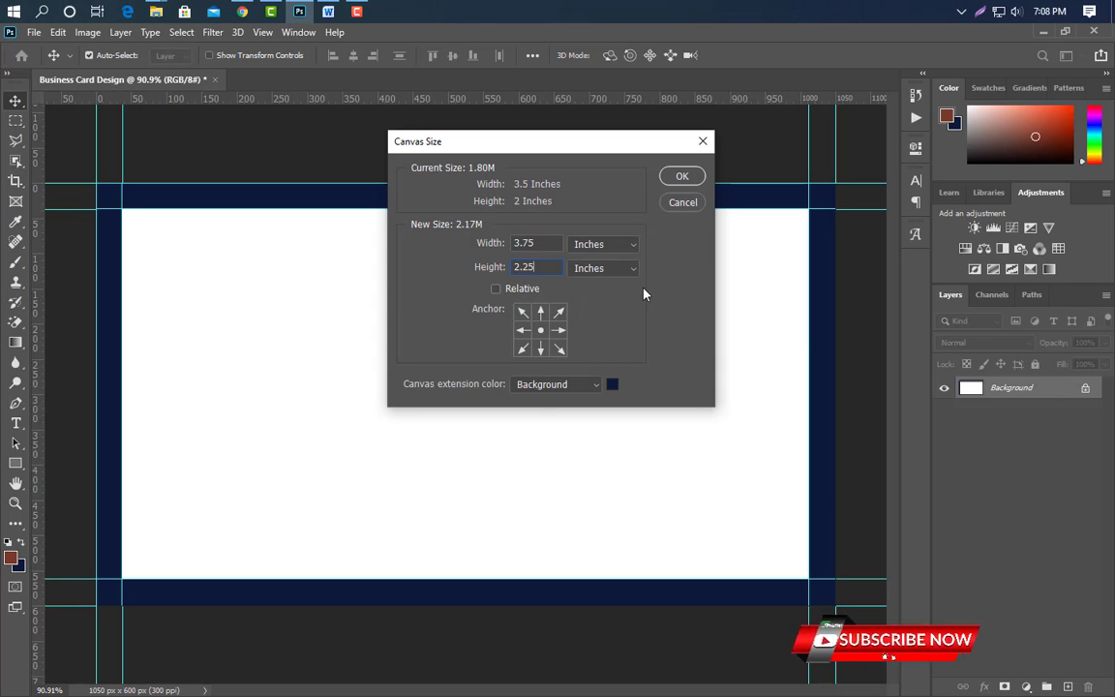
click(682, 176)
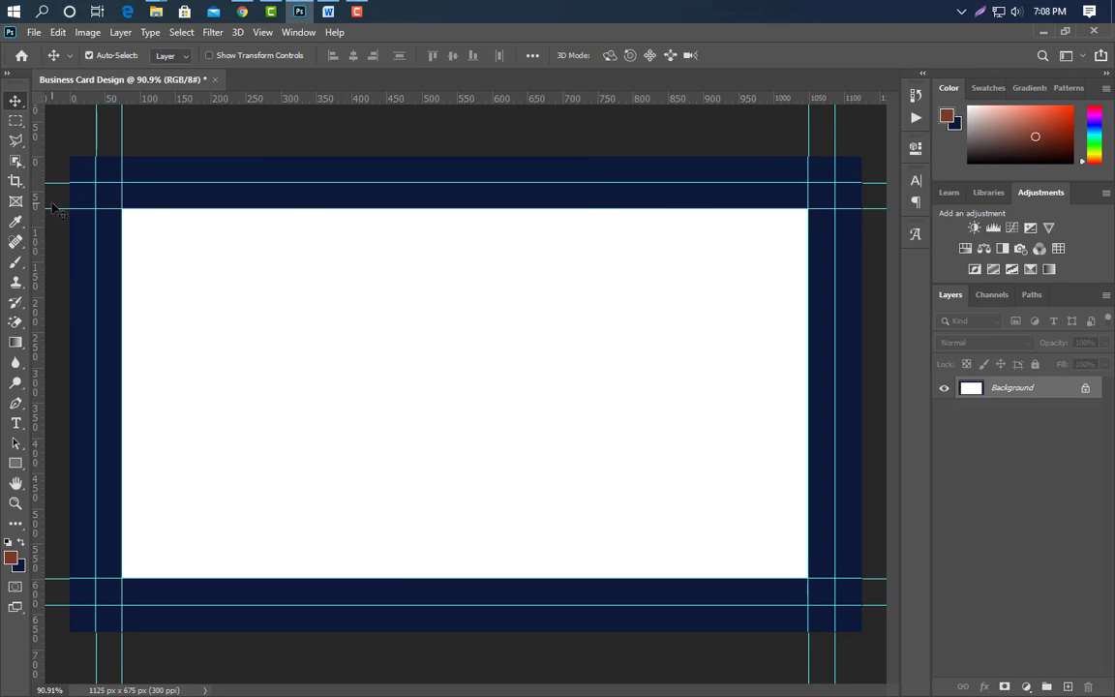
Set the foreground colour to white and fill the canvas with it.
click(11, 556)
click(689, 428)
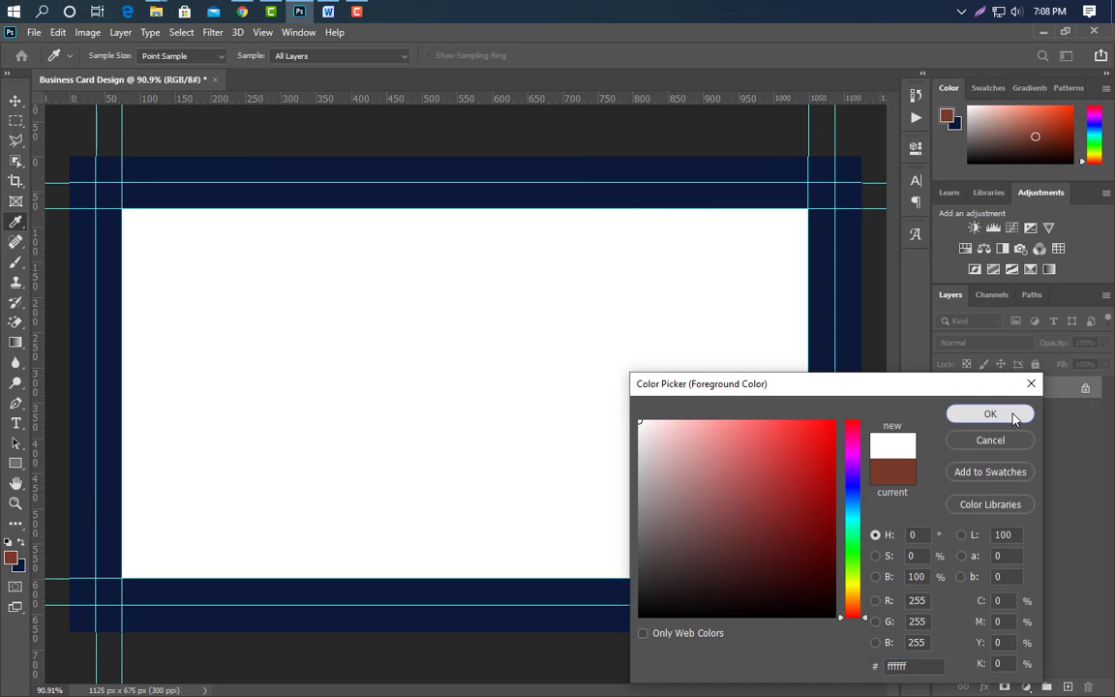
click(988, 416)
click(58, 32)
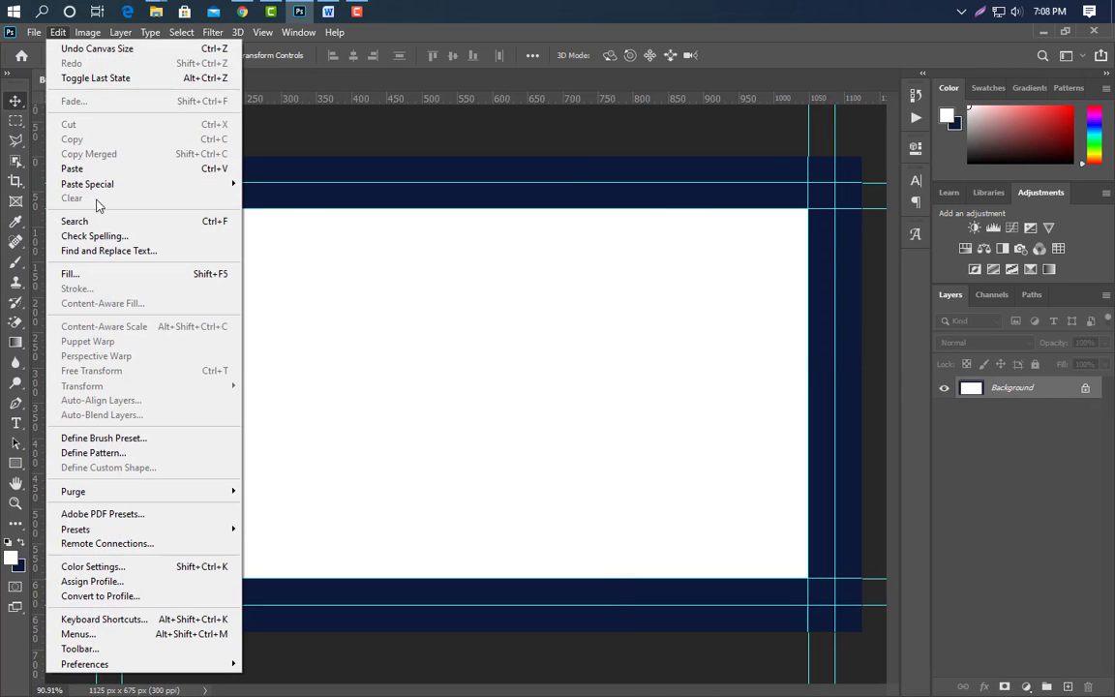
click(97, 273)
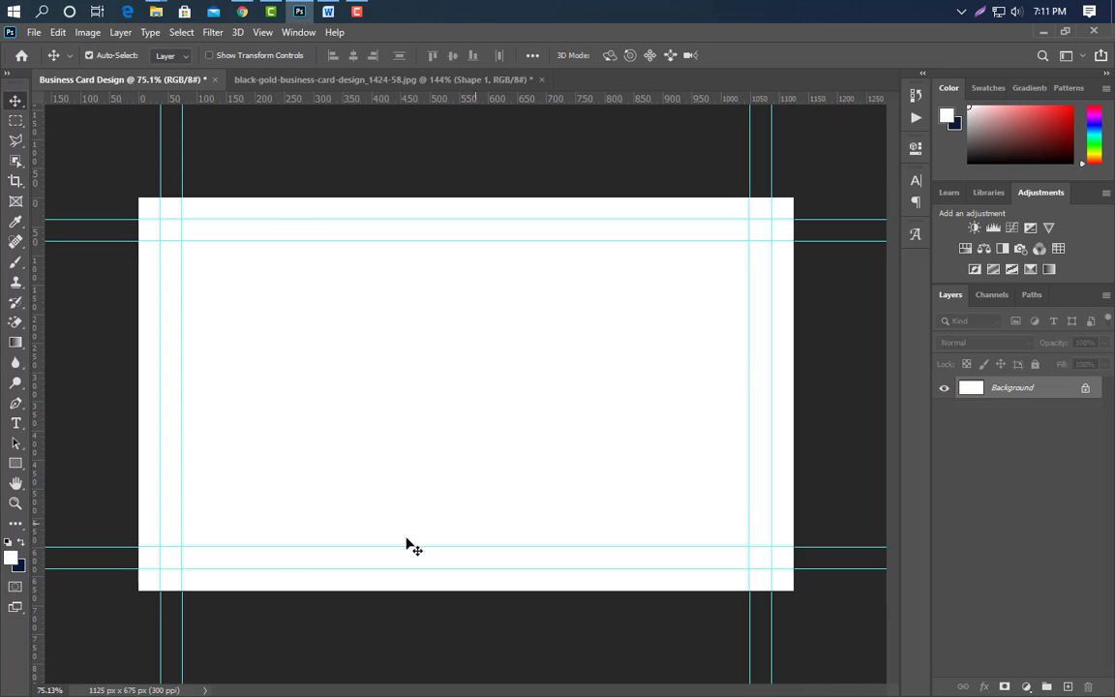
click(16, 403)
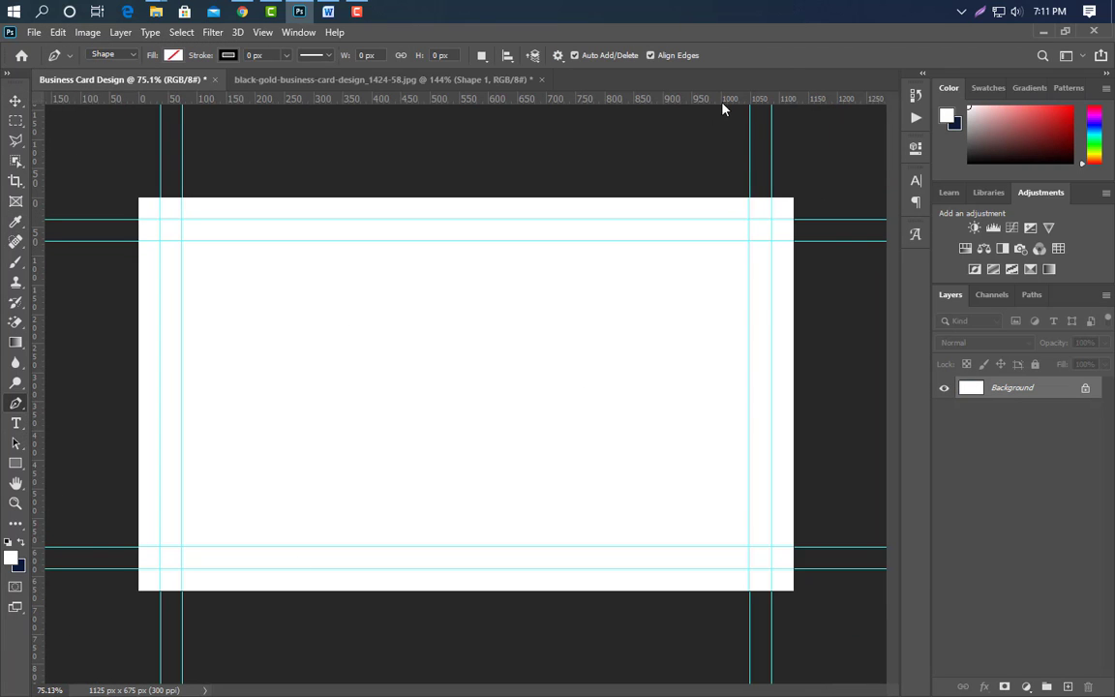
Add a guide across the lower card and draw a closed curved wave shape with the Pen tool.
drag(722, 99, 662, 506)
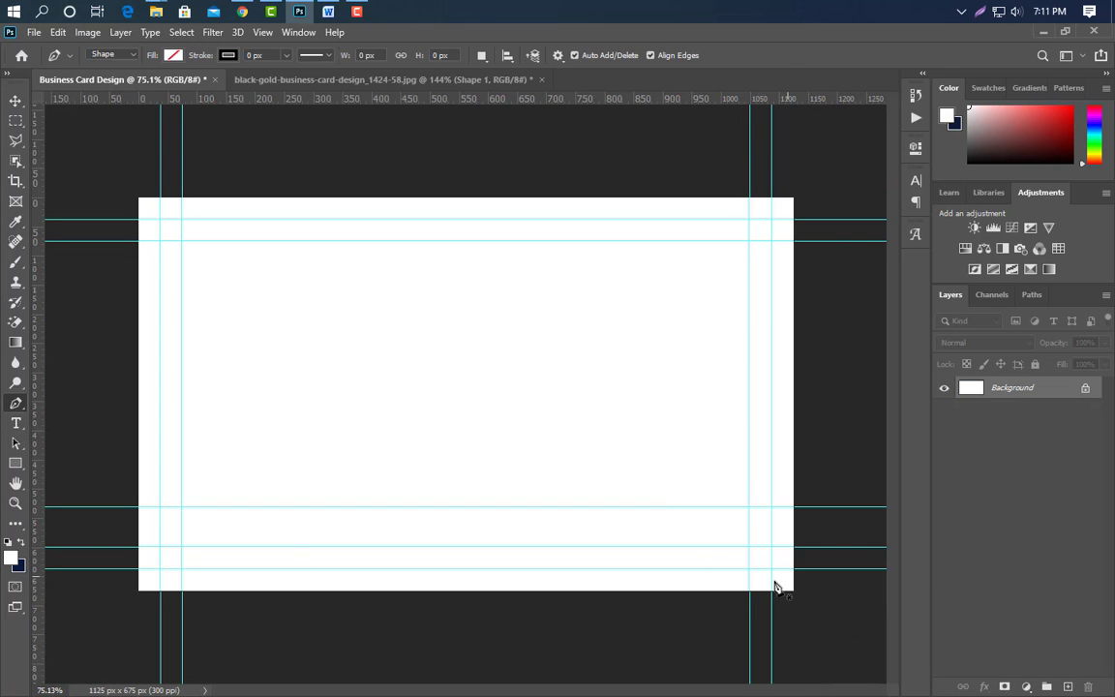
click(800, 490)
drag(463, 507, 223, 552)
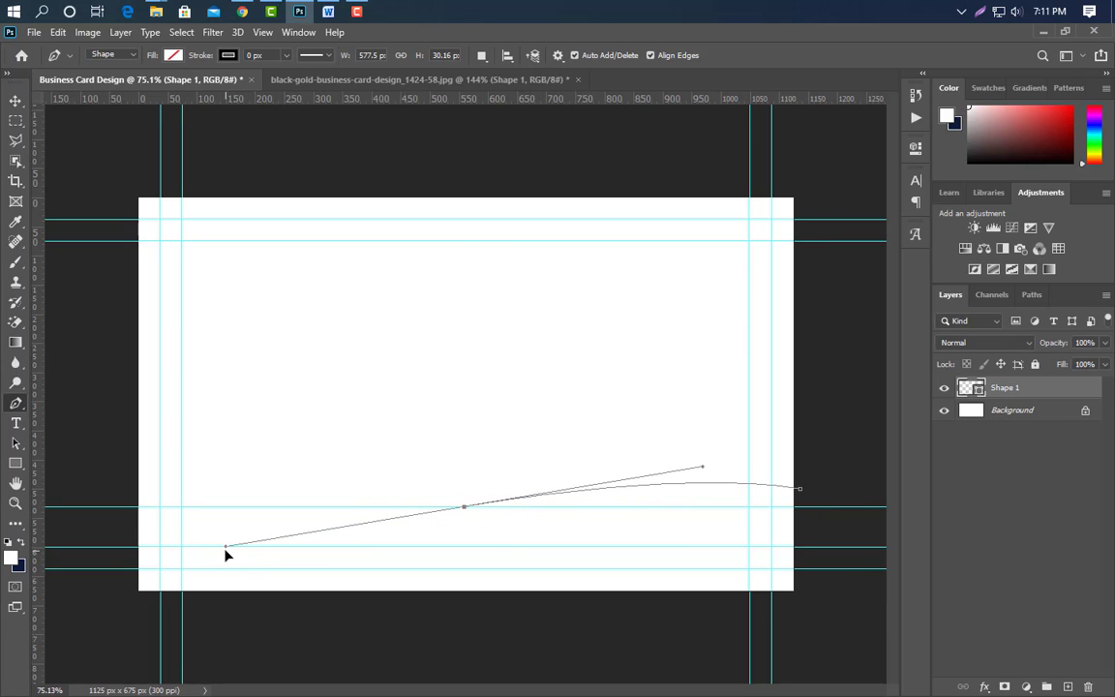
click(132, 520)
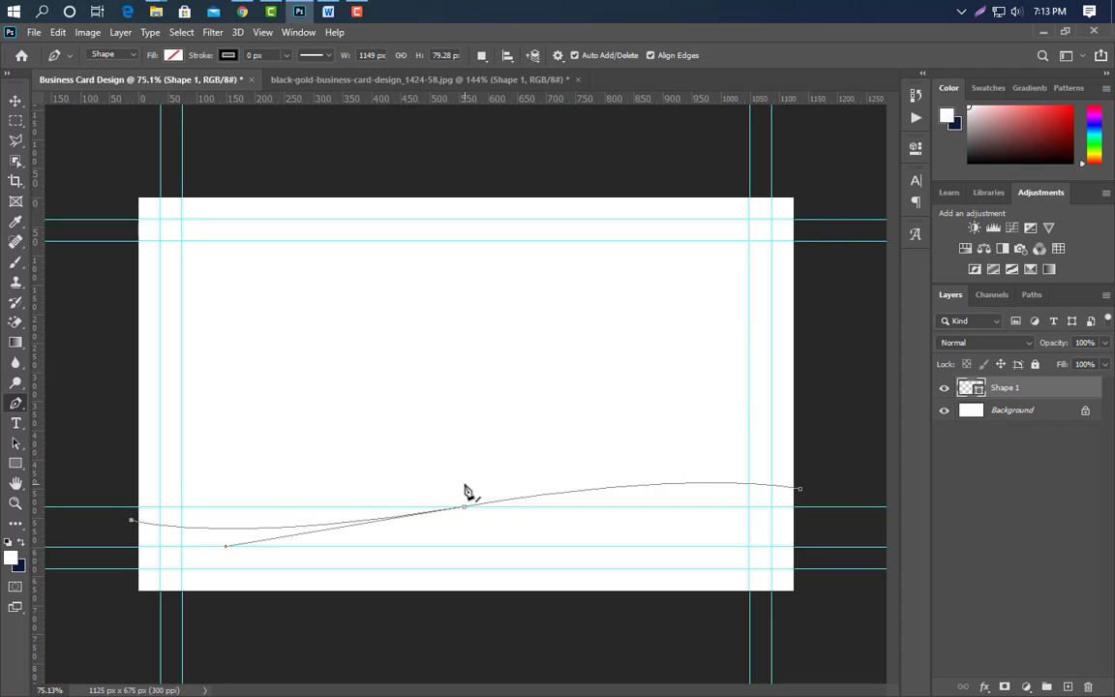
drag(461, 483, 689, 426)
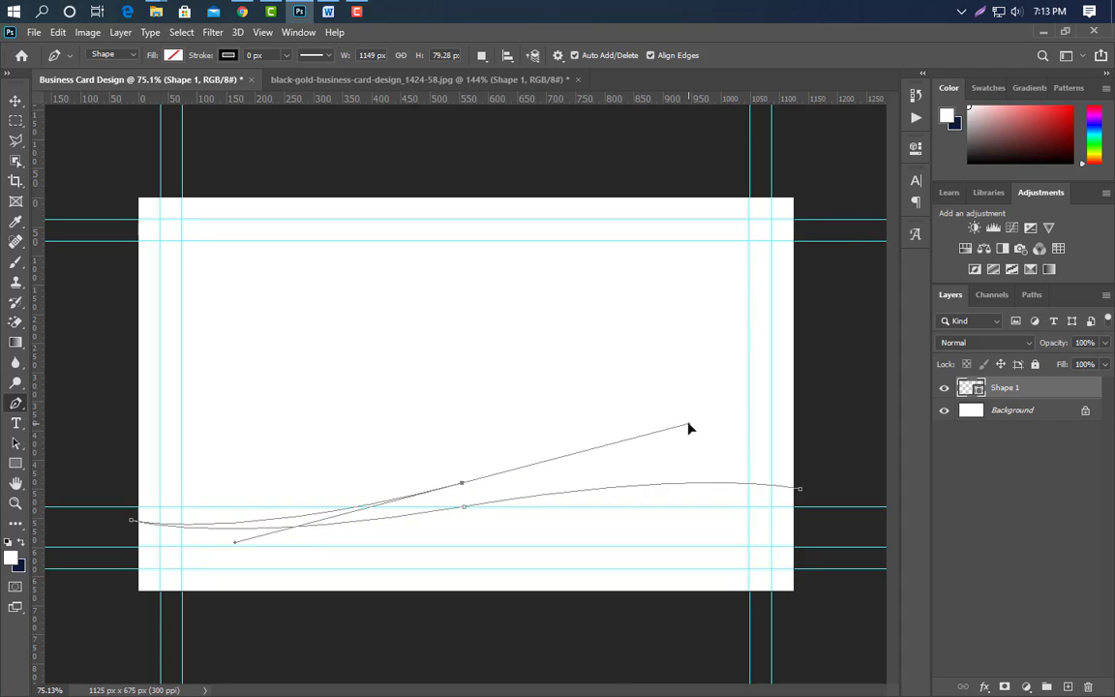
key(alt)
alt+click(462, 483)
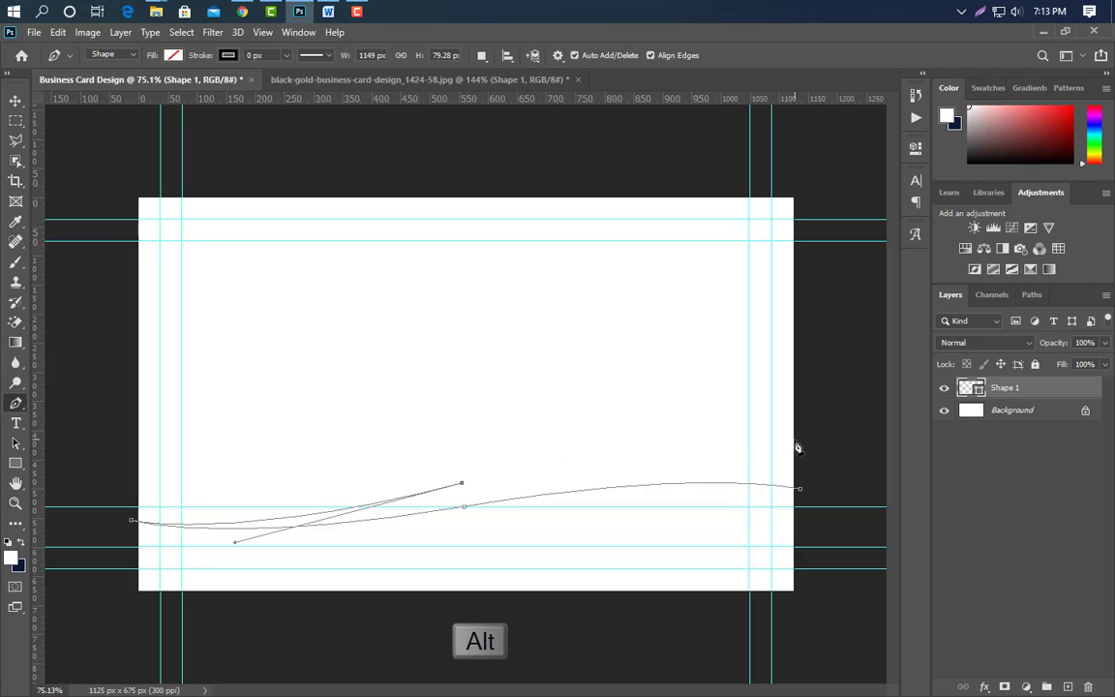
drag(794, 424, 914, 429)
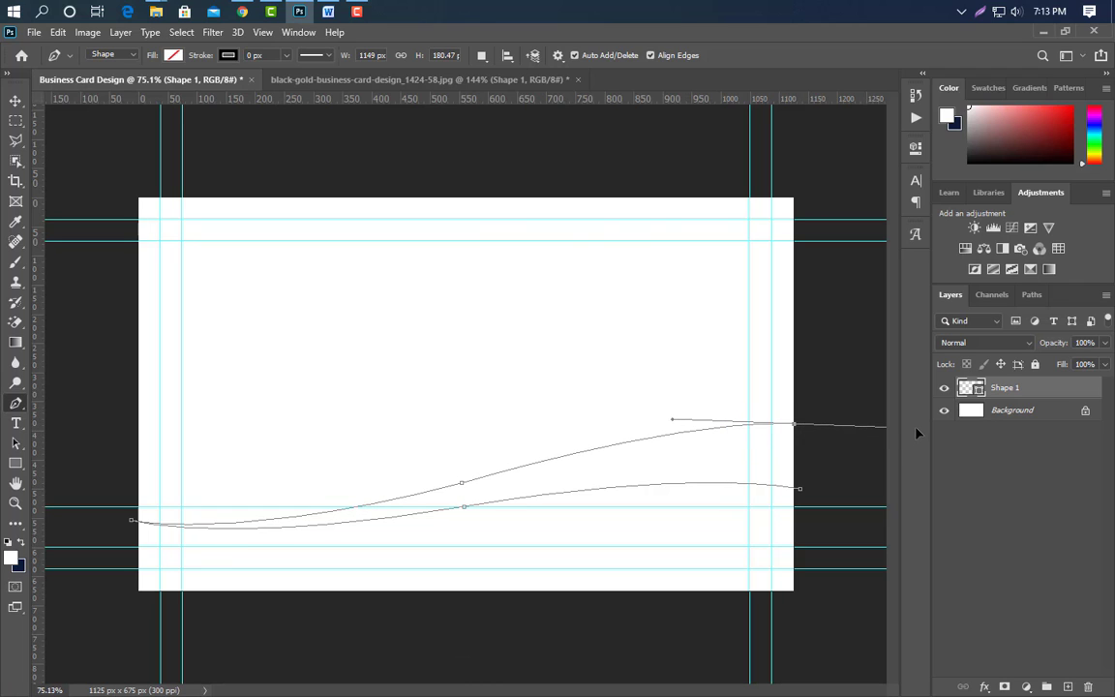
key(alt)
click(801, 490)
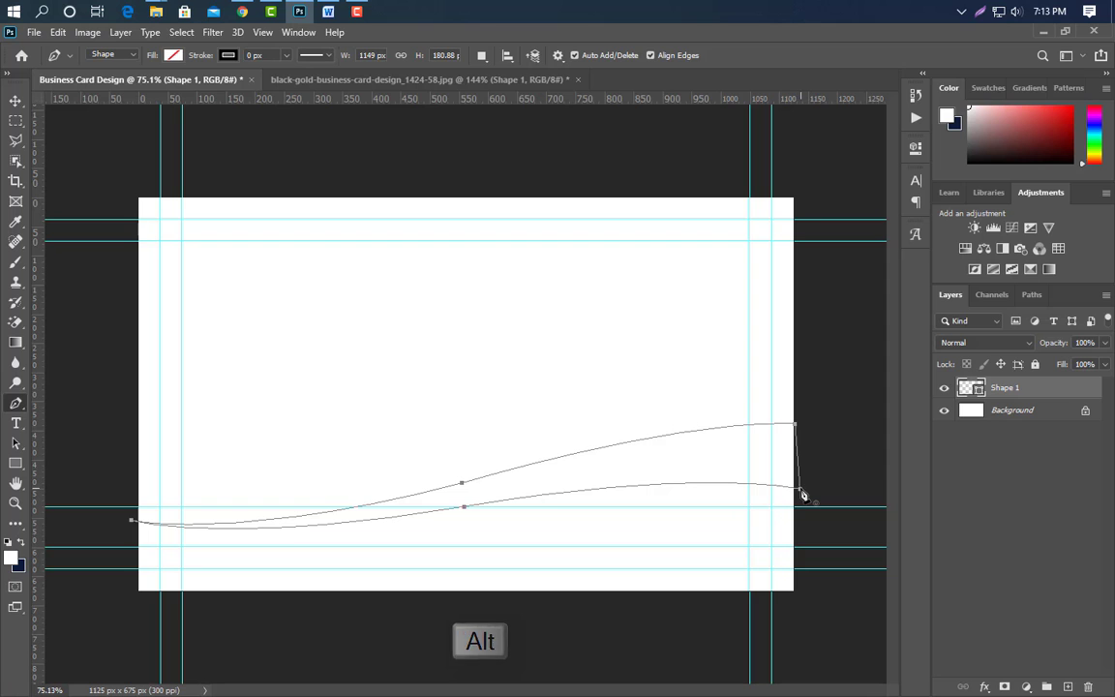
click(15, 100)
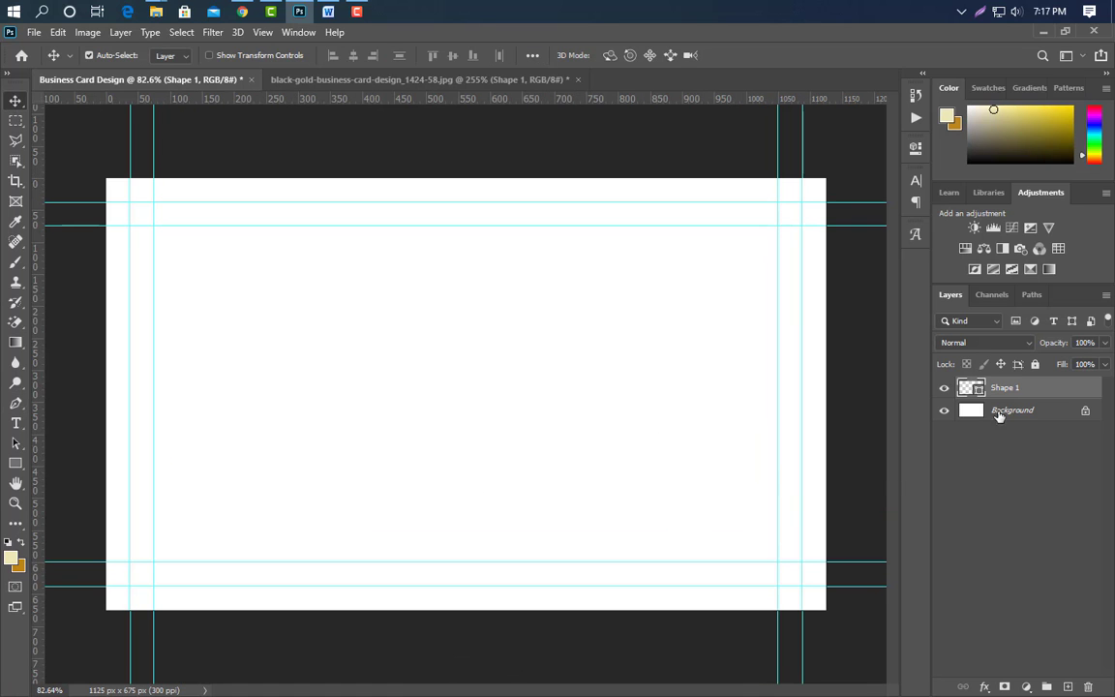
Give the wave a gradient overlay with gold stops ba8619, eee7b3 and dbc24b.
double_click(1049, 395)
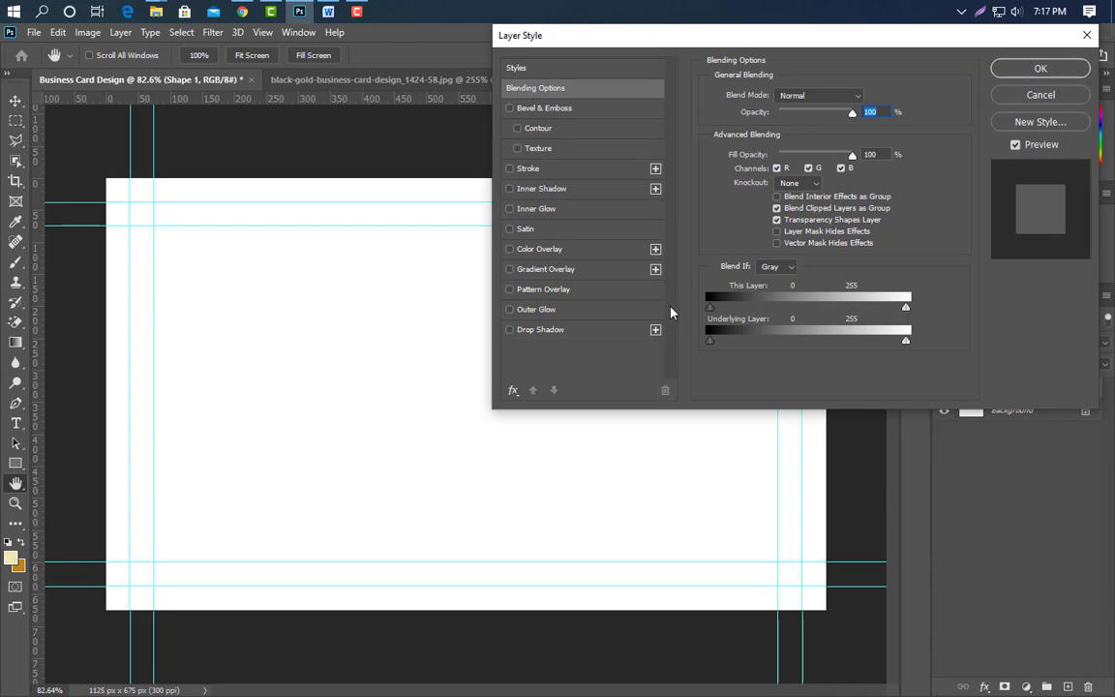
click(581, 270)
click(801, 131)
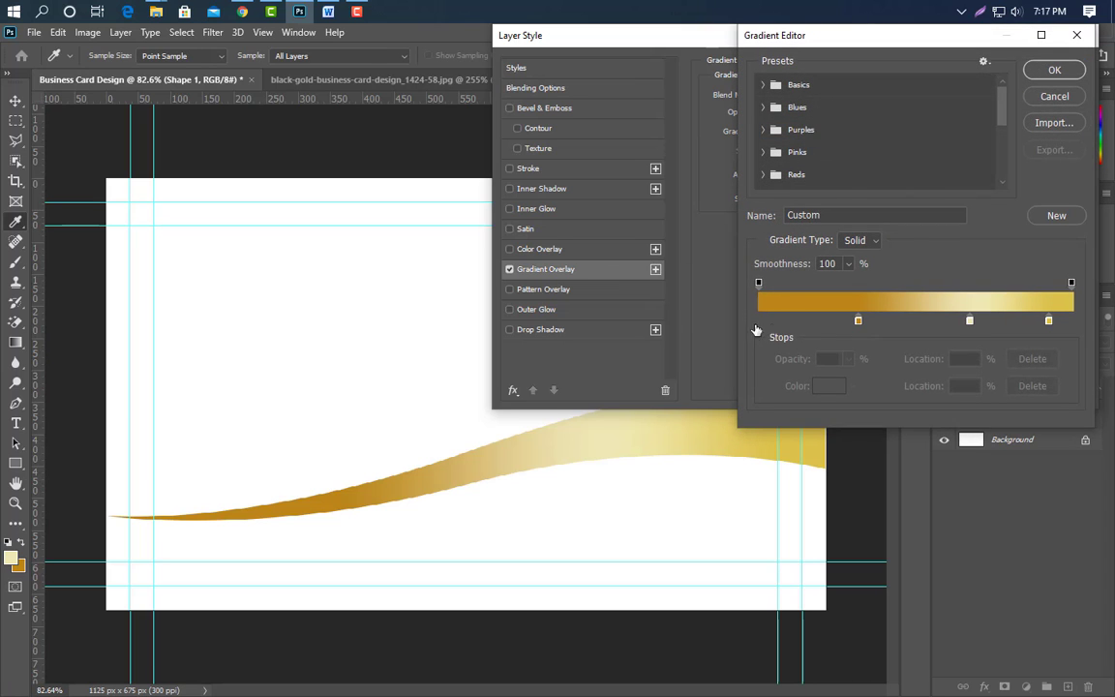
double_click(859, 321)
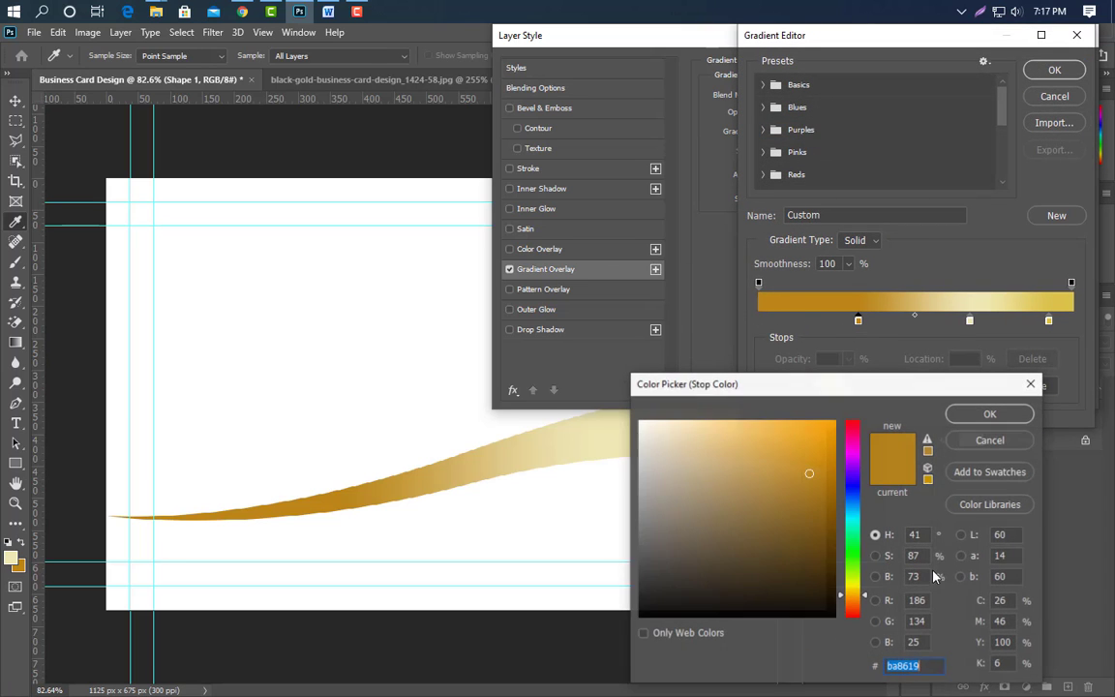
click(992, 413)
double_click(969, 319)
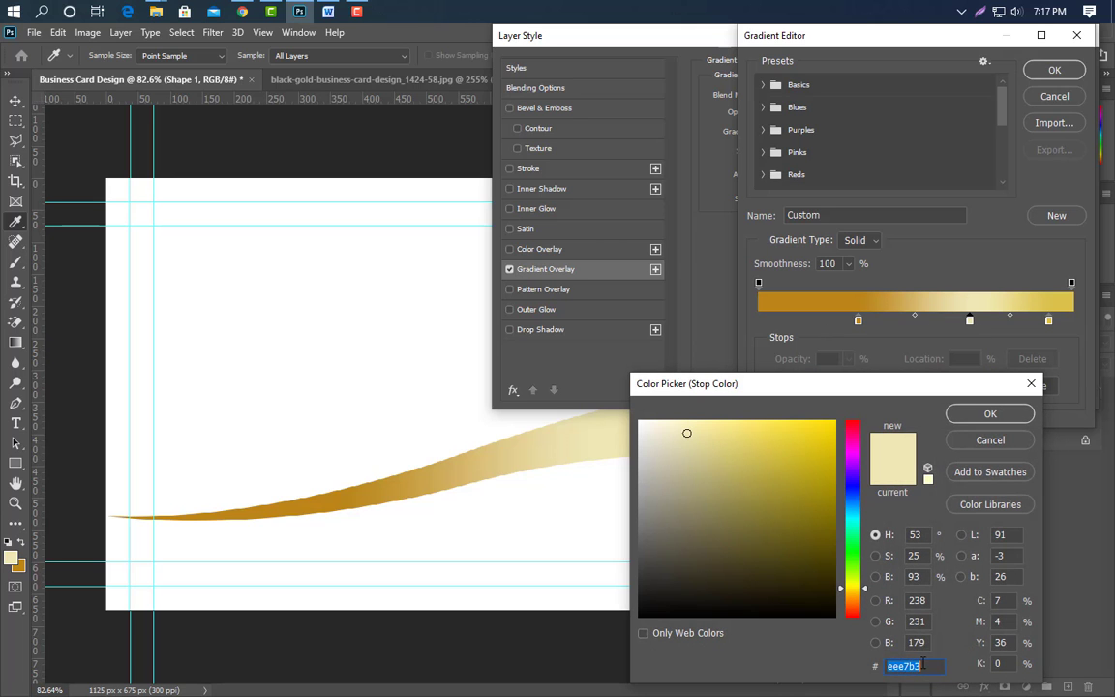
click(991, 414)
double_click(1048, 319)
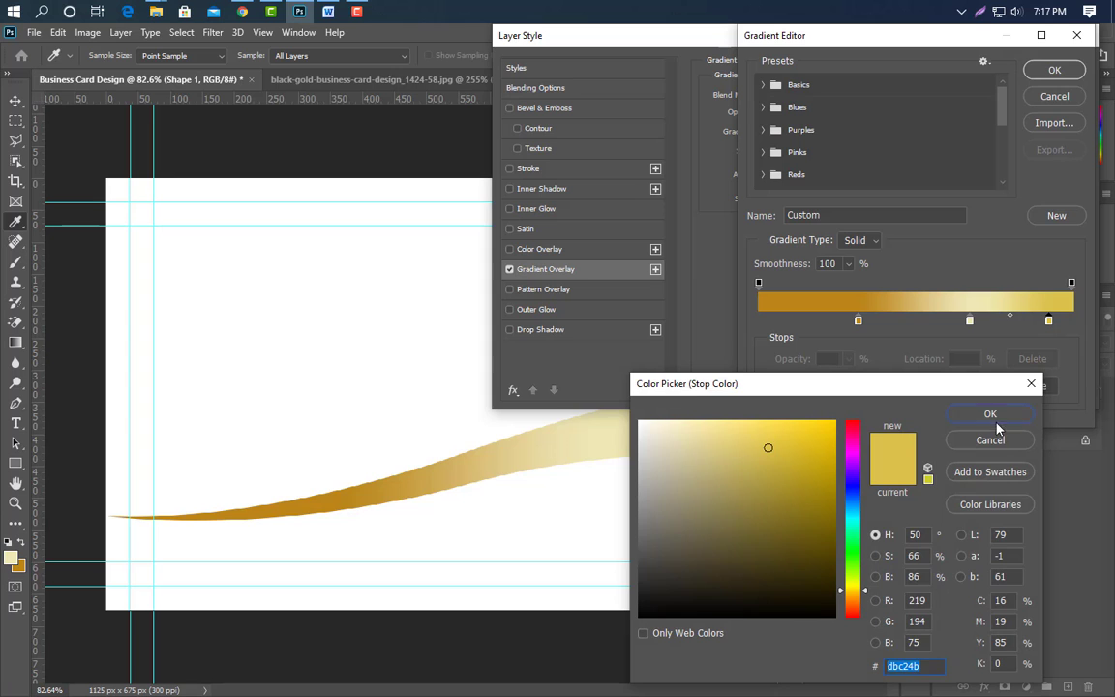
click(991, 413)
click(1054, 69)
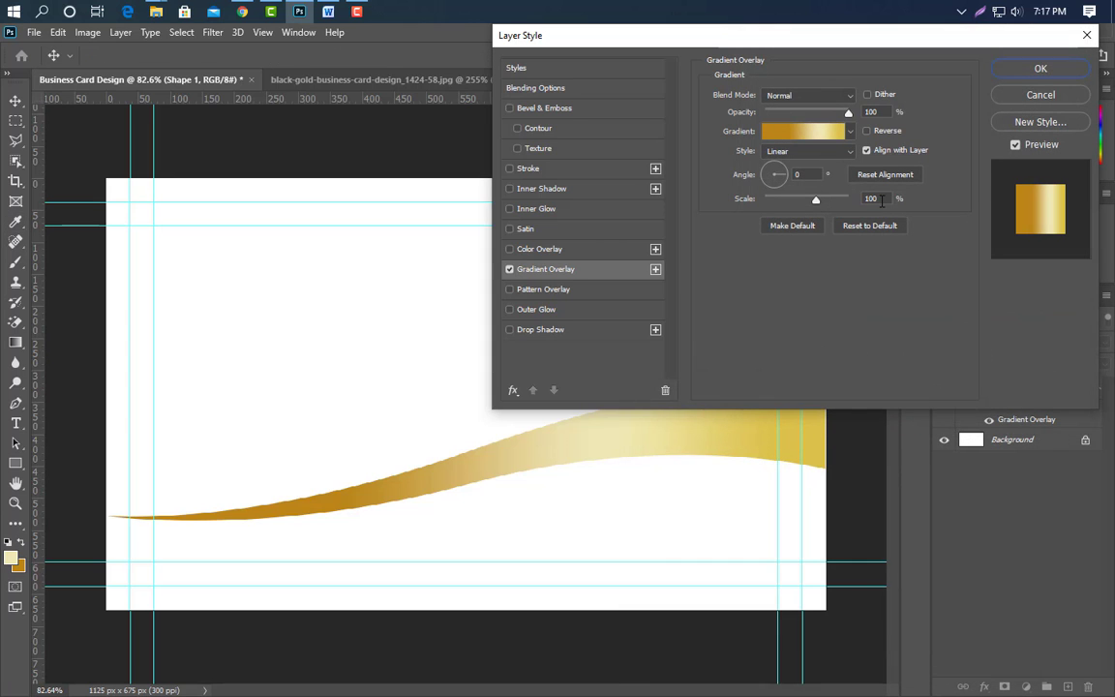
click(1039, 69)
Draw a second wave ribbon curving through mid-card down to the bottom-right corner.
key(p)
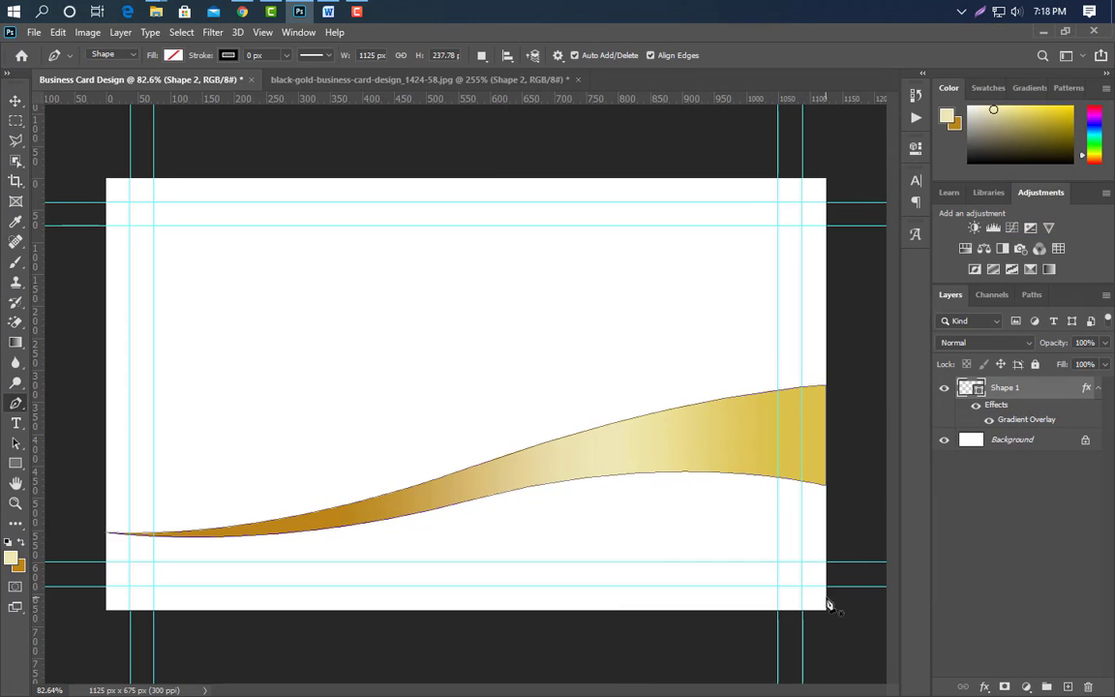
click(828, 588)
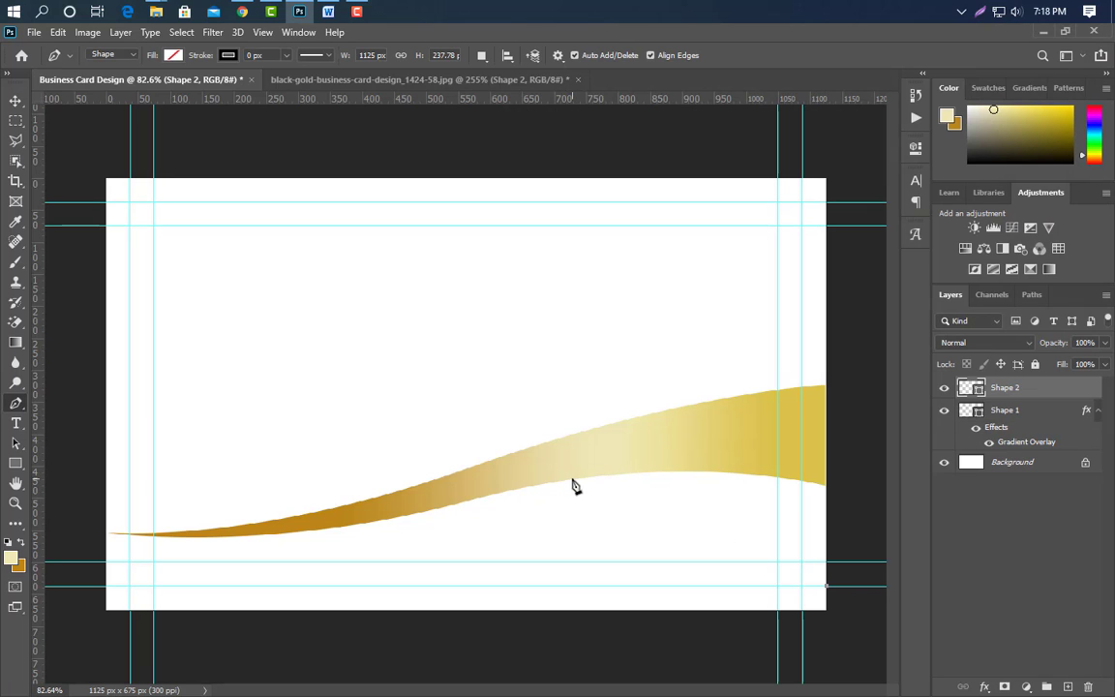
drag(575, 478, 404, 471)
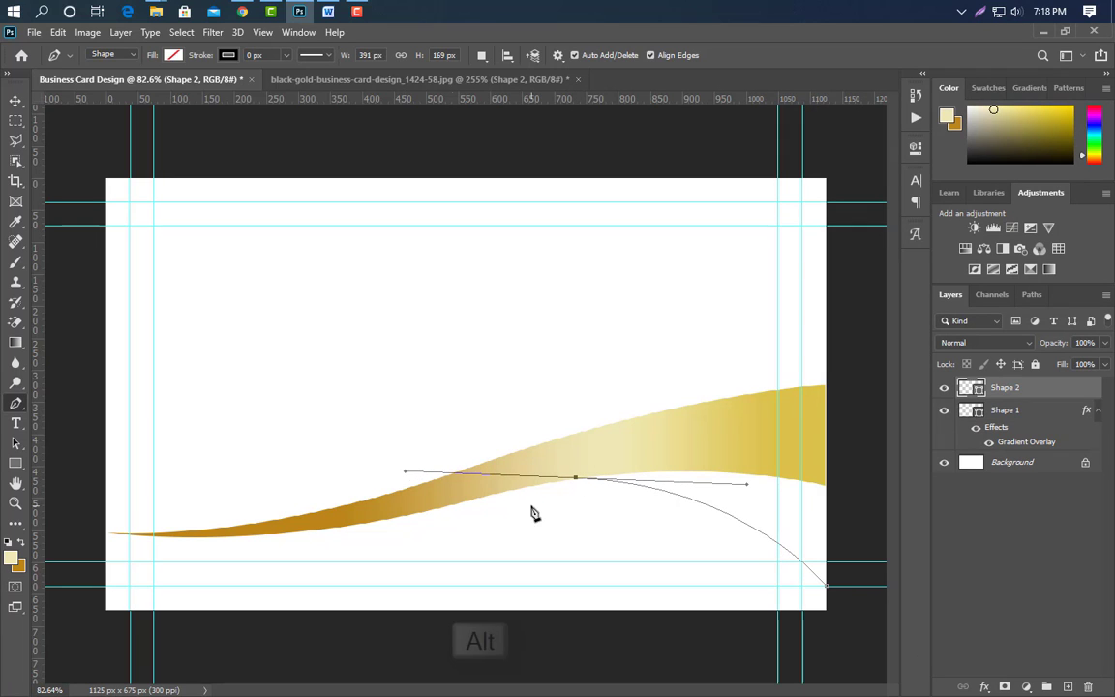
alt+click(575, 477)
drag(802, 472, 959, 528)
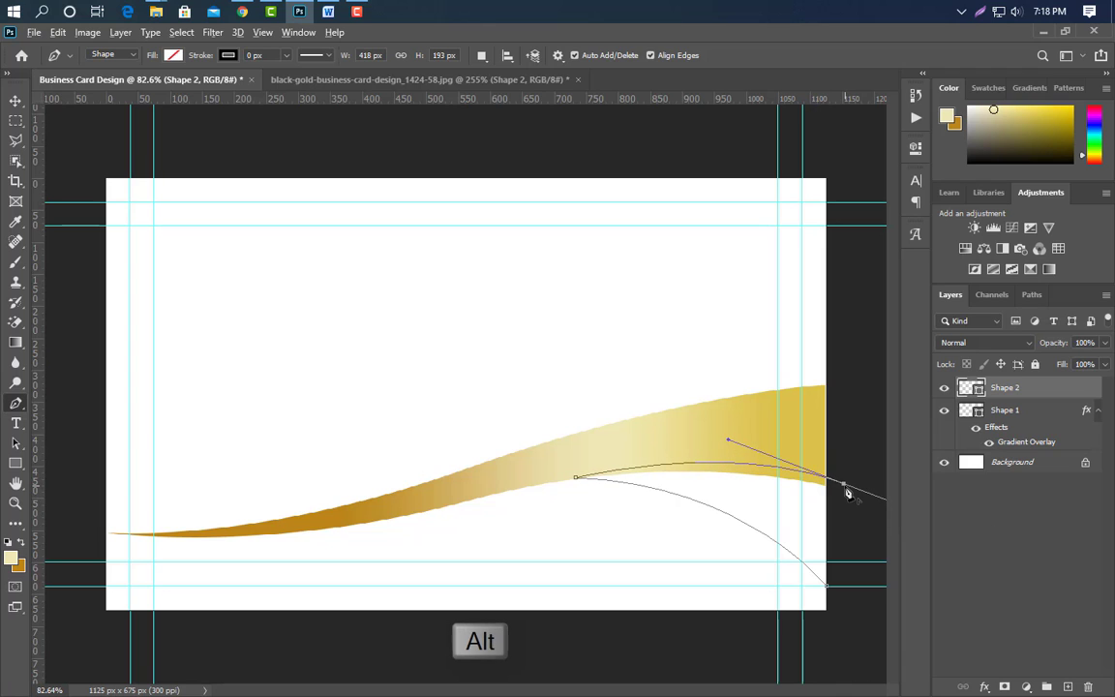
alt+drag(848, 494, 827, 588)
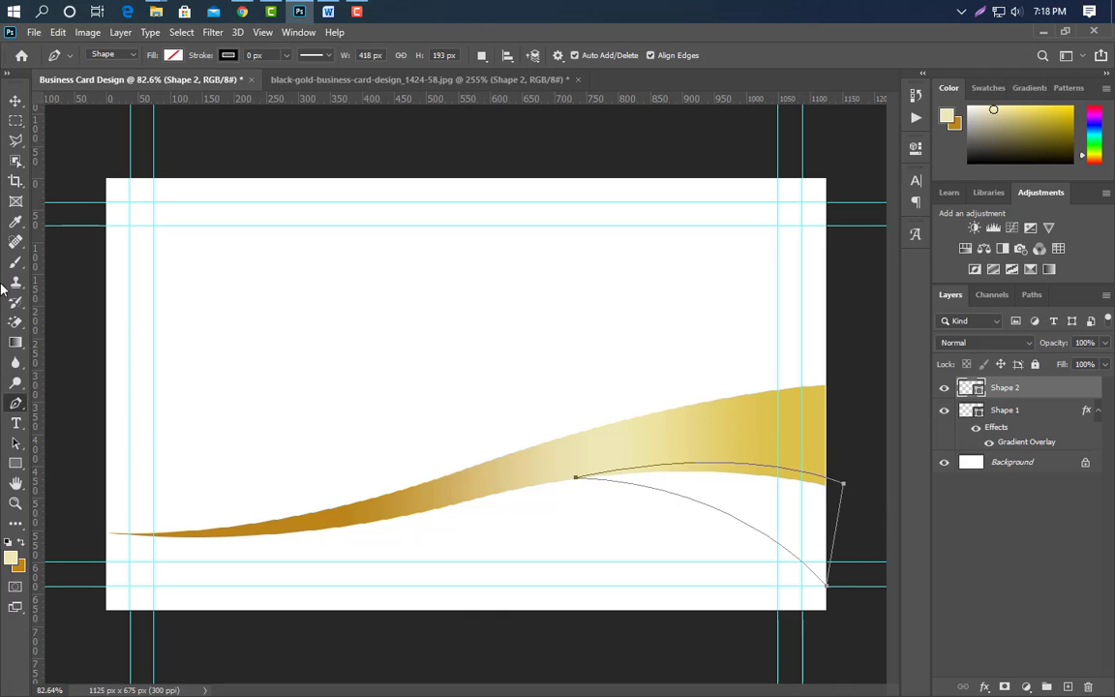
click(14, 103)
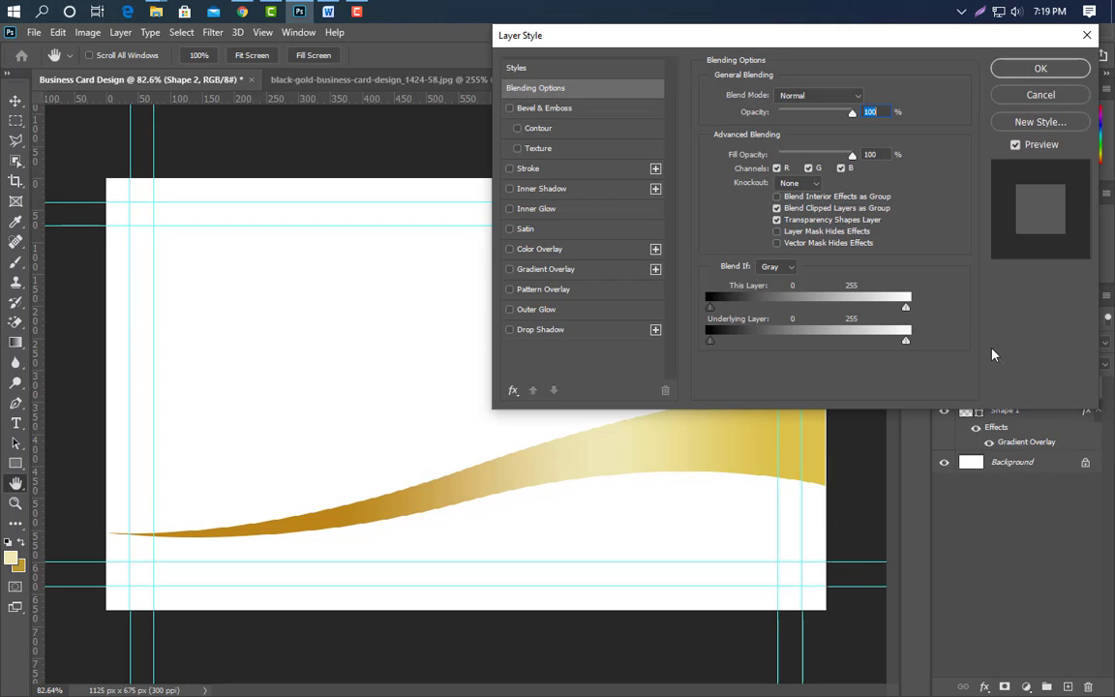
Apply a gold gradient overlay to the ribbon, with a more saturated gold left stop.
click(579, 271)
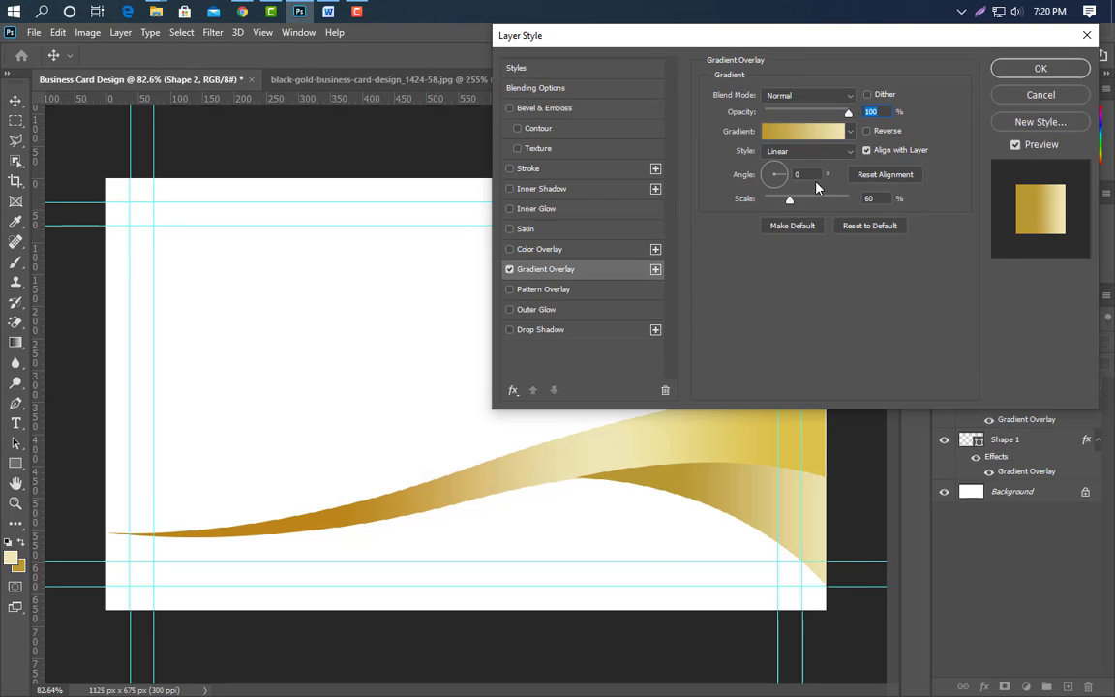
click(813, 131)
double_click(758, 319)
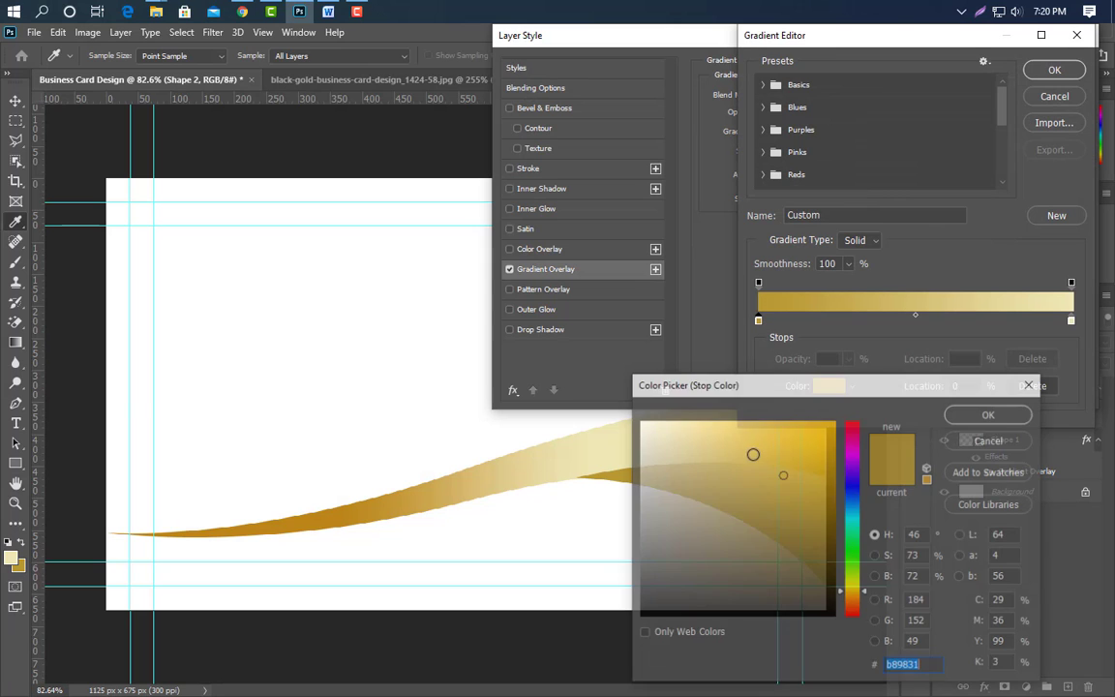
click(797, 456)
click(990, 413)
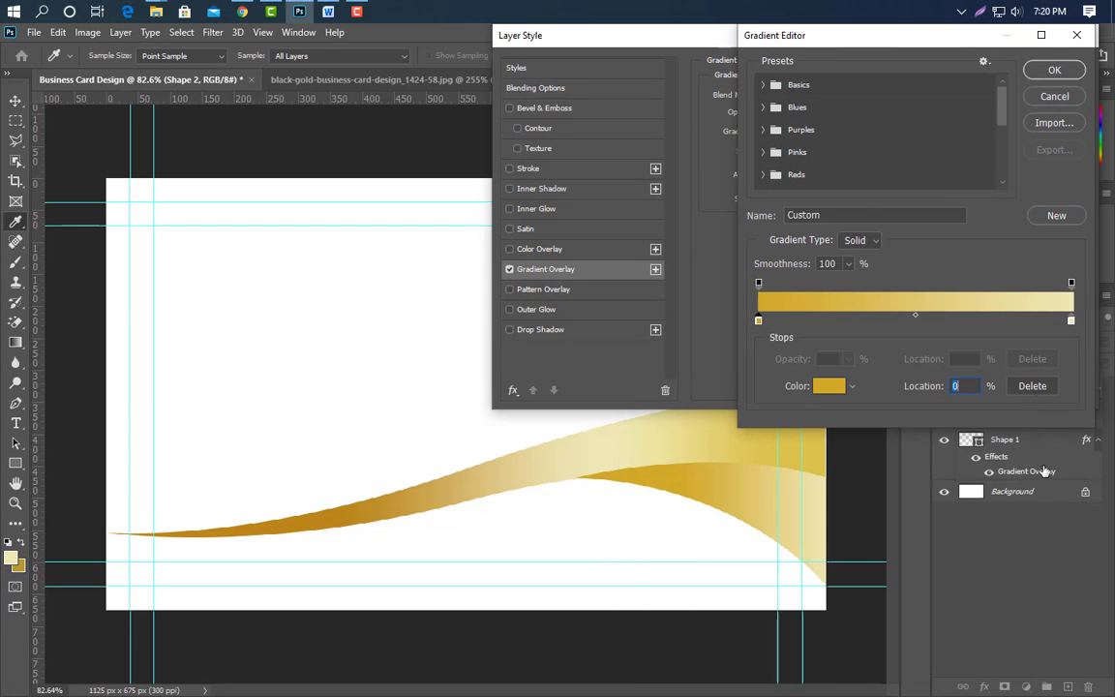
click(1049, 71)
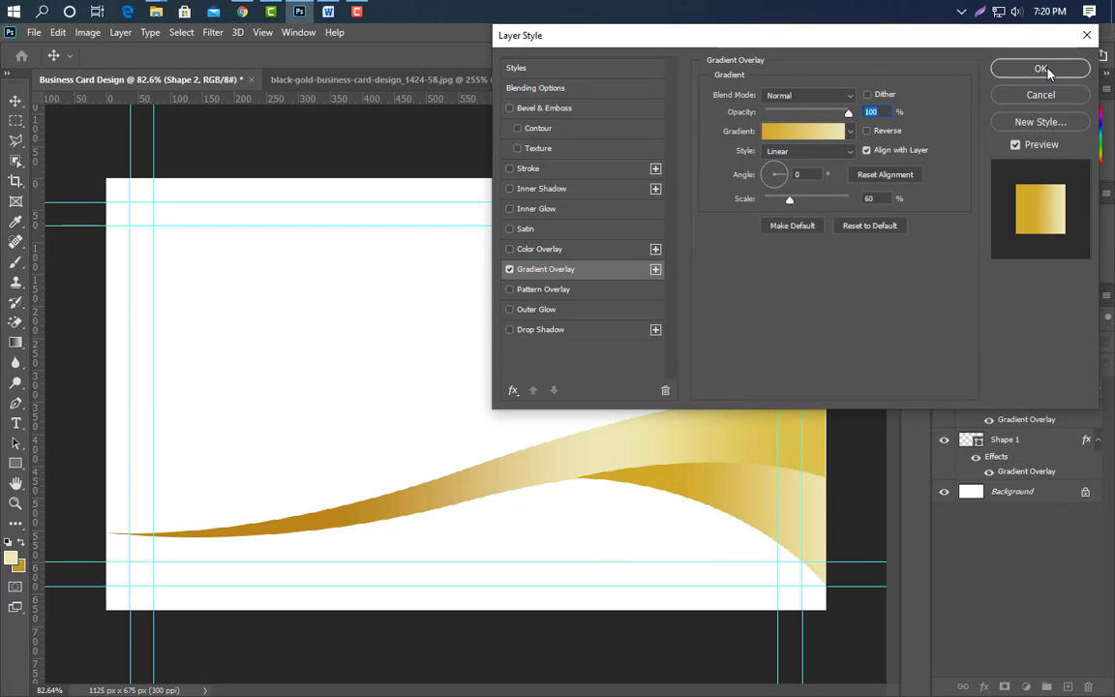
click(1048, 72)
scroll(697, 538, down, 1)
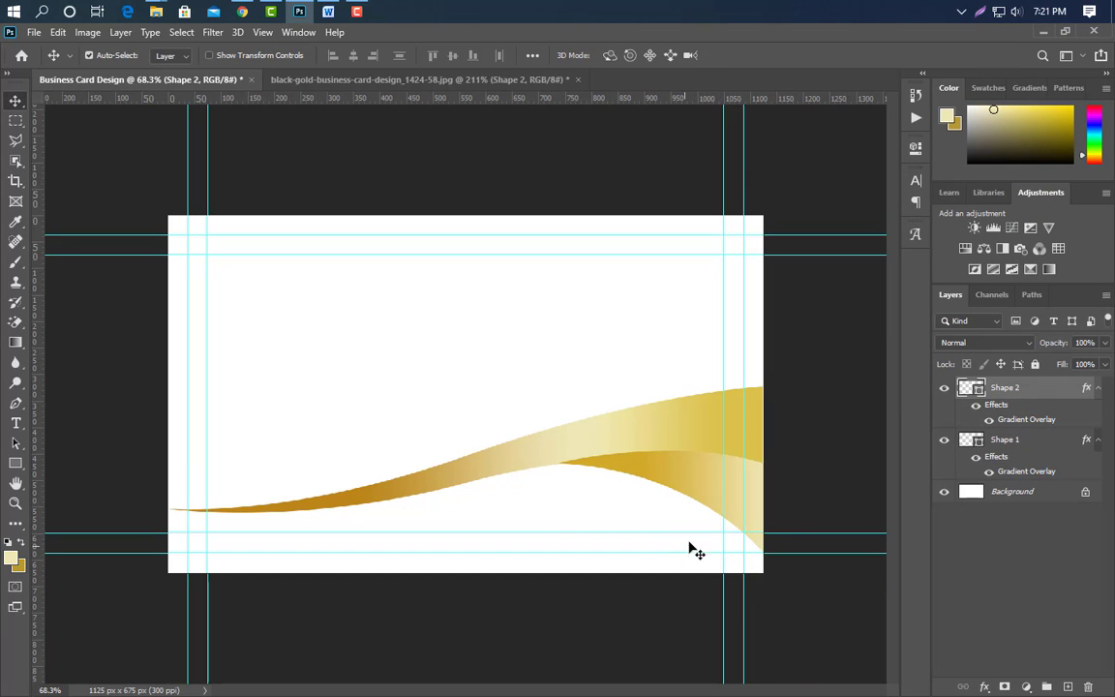
Add a guide at the ribbon's right tip and draw closed Shape 3 along the card's left side.
drag(476, 101, 762, 386)
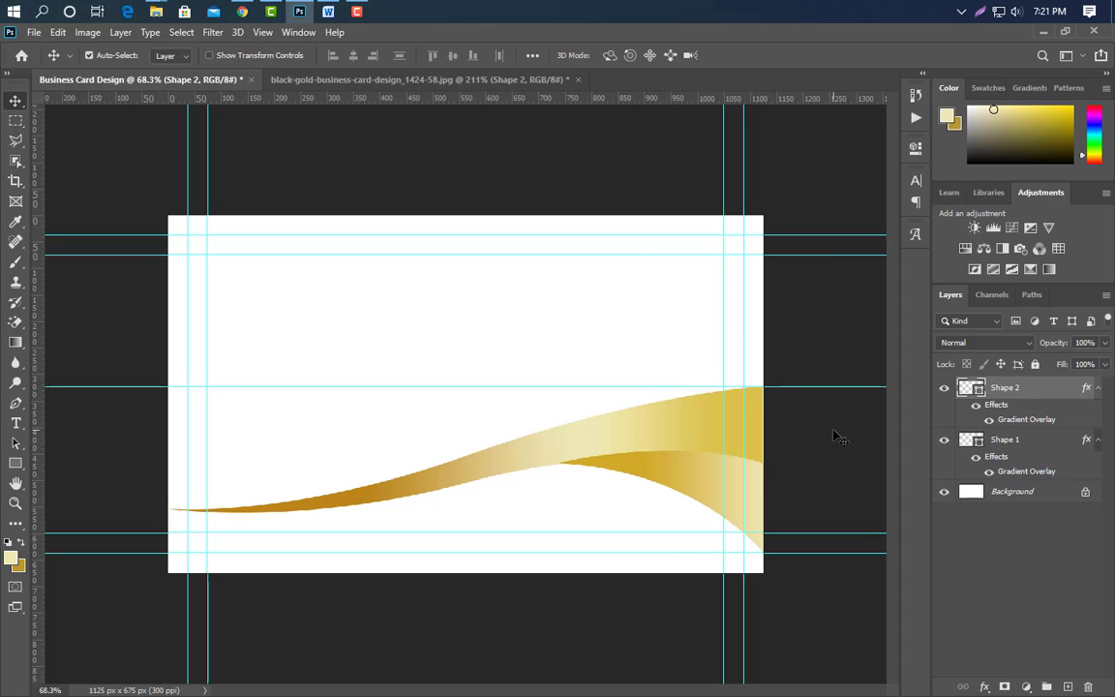
click(16, 403)
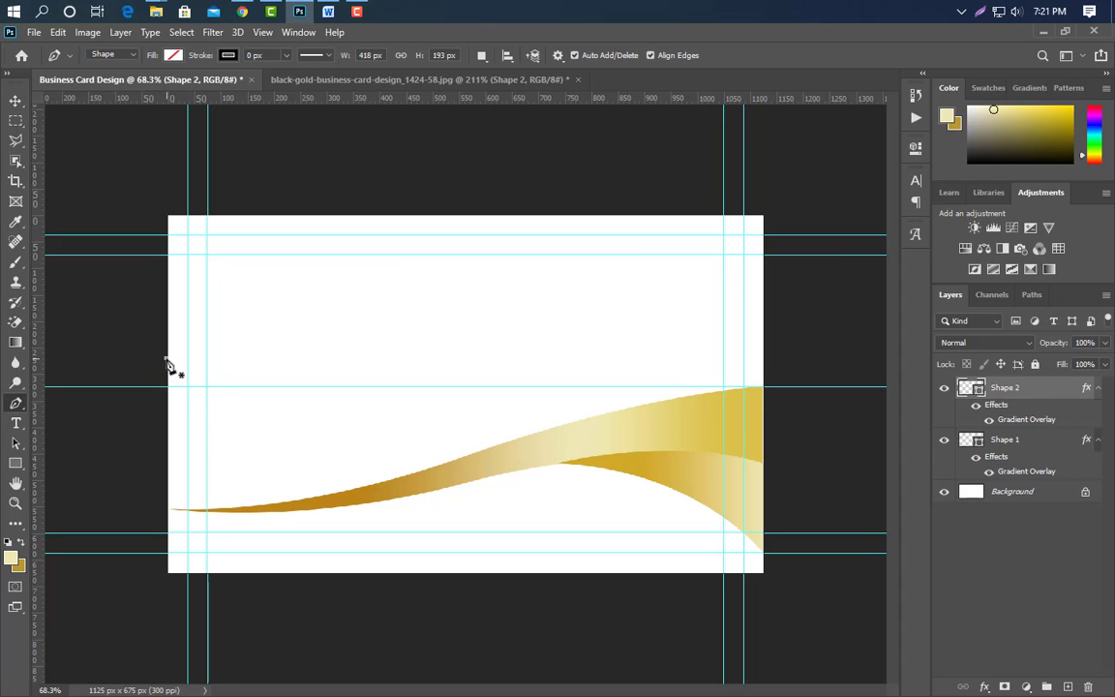
click(167, 360)
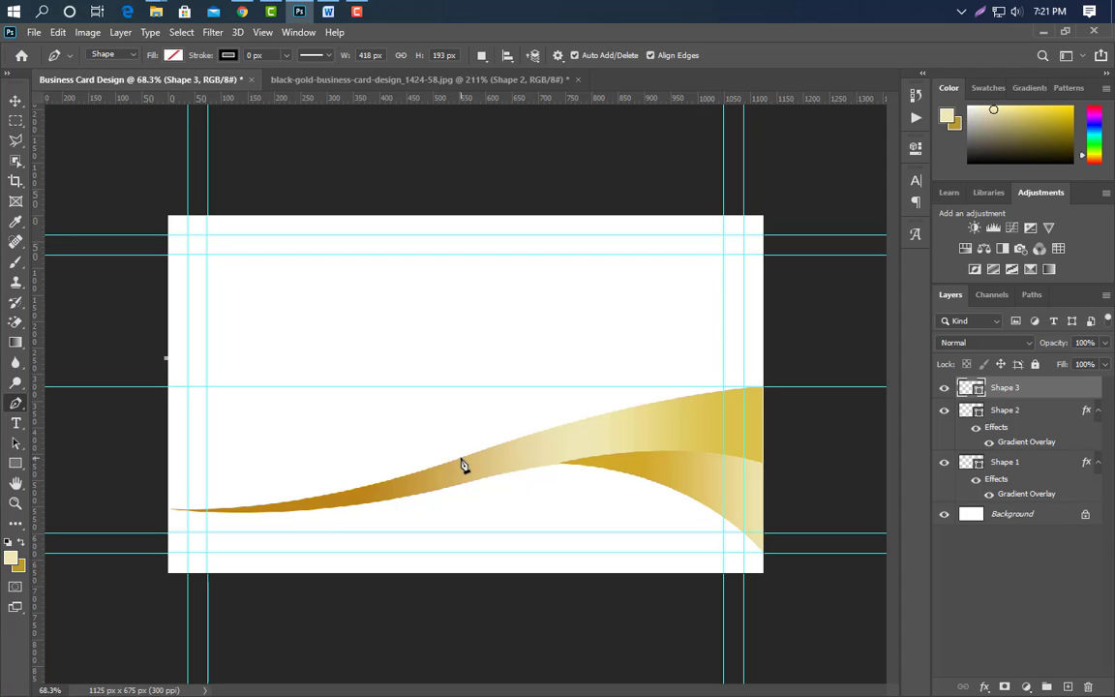
drag(464, 459, 737, 427)
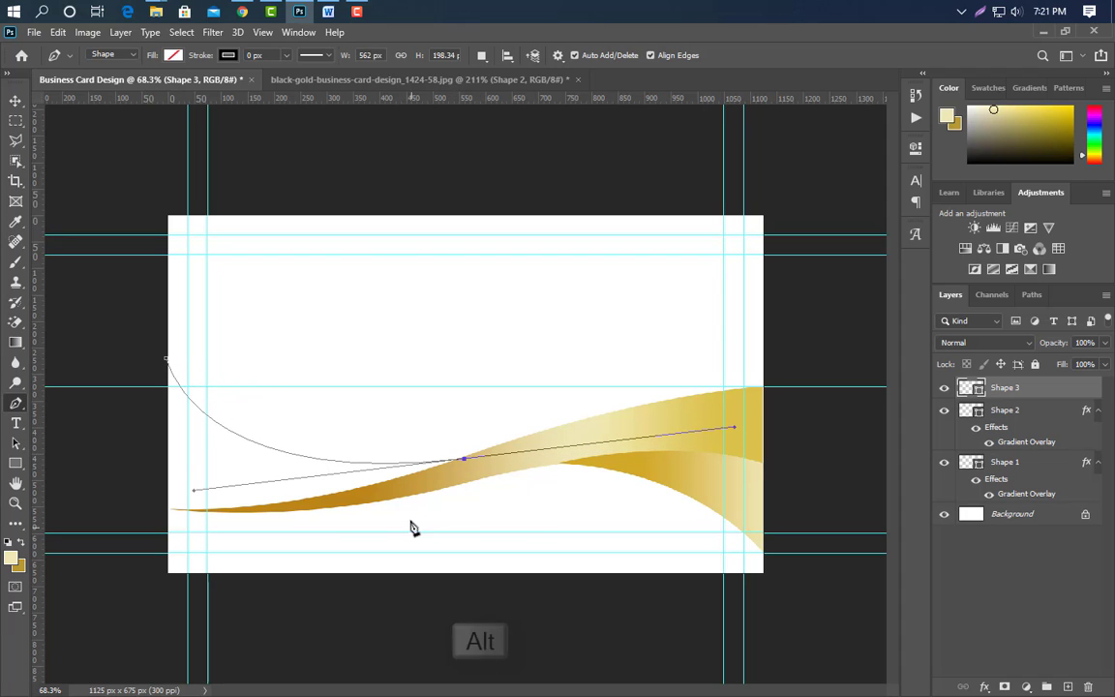
alt+click(464, 459)
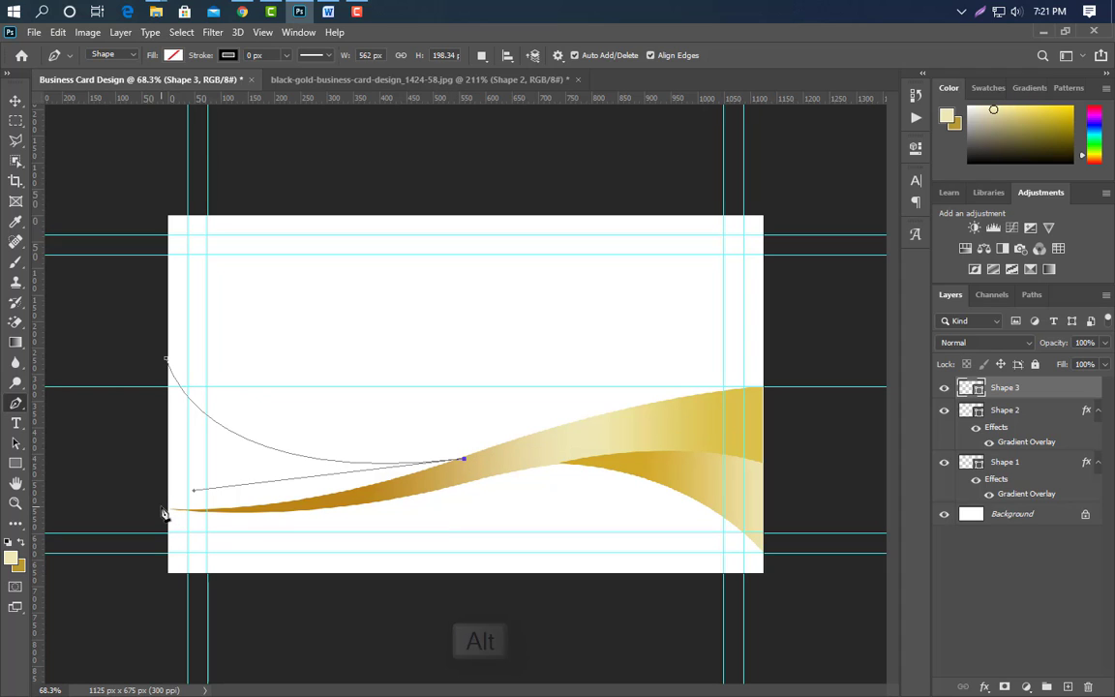
drag(163, 506, 45, 486)
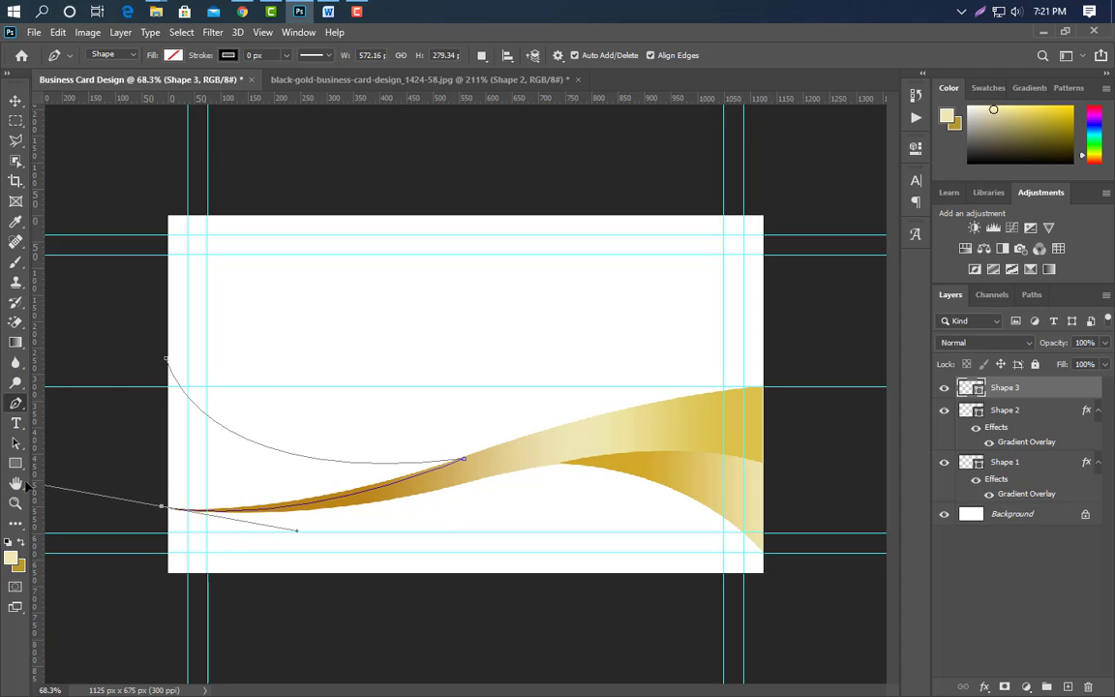
alt+click(163, 507)
click(166, 366)
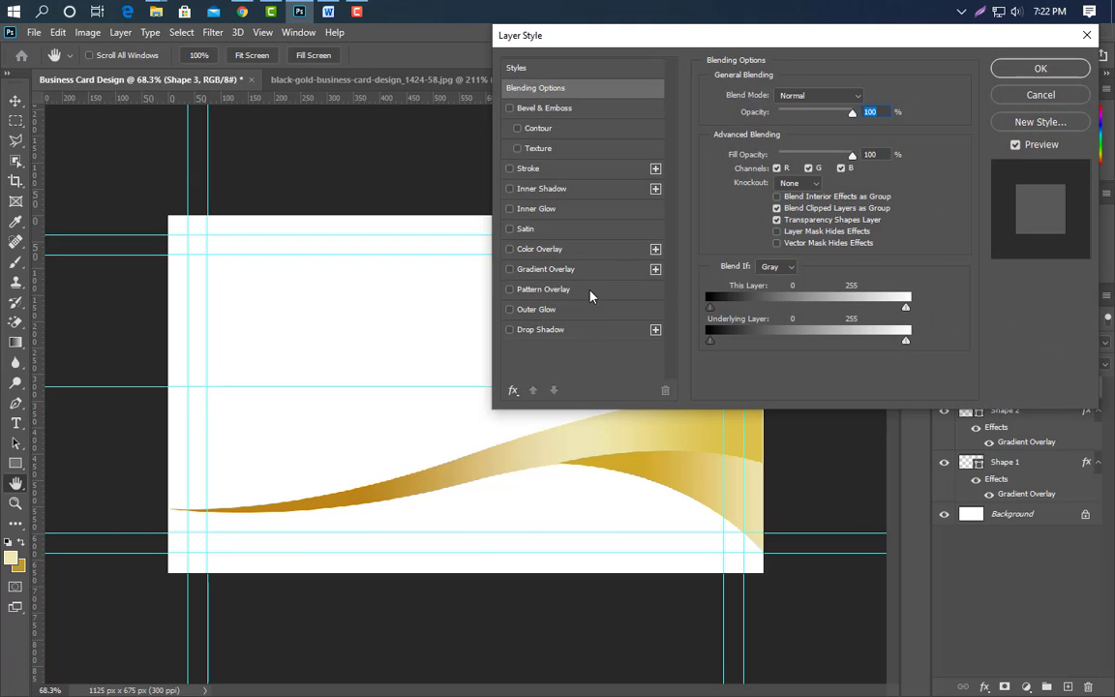
Give Shape 3 a 90° gold gradient overlay and move it below Shape 1.
click(571, 269)
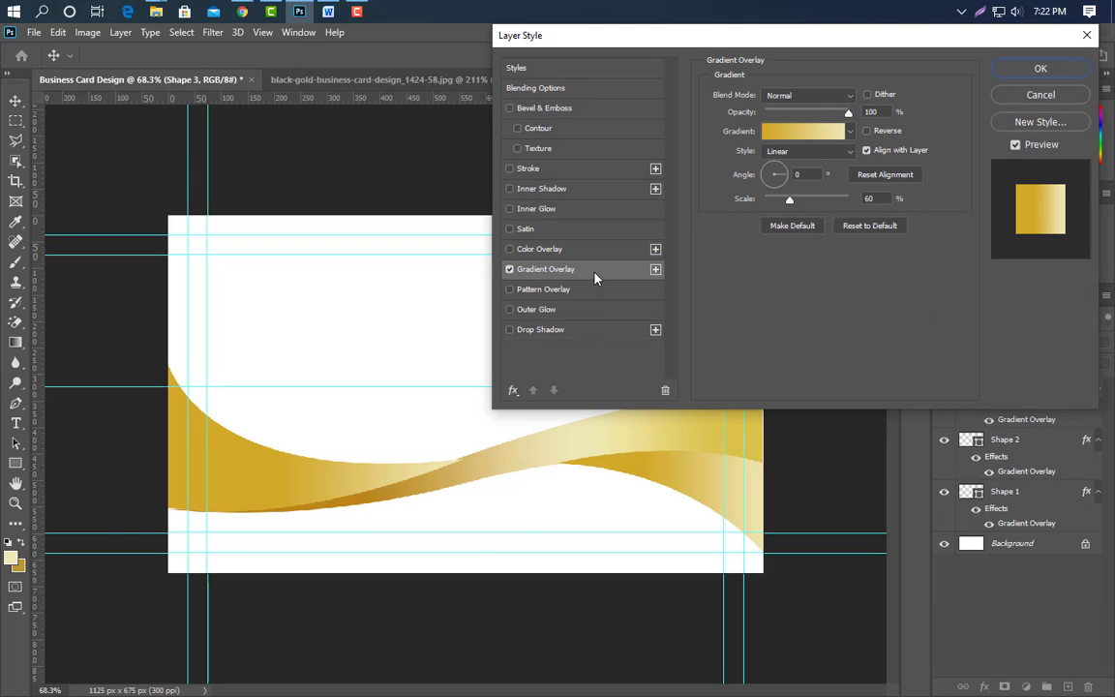
click(866, 130)
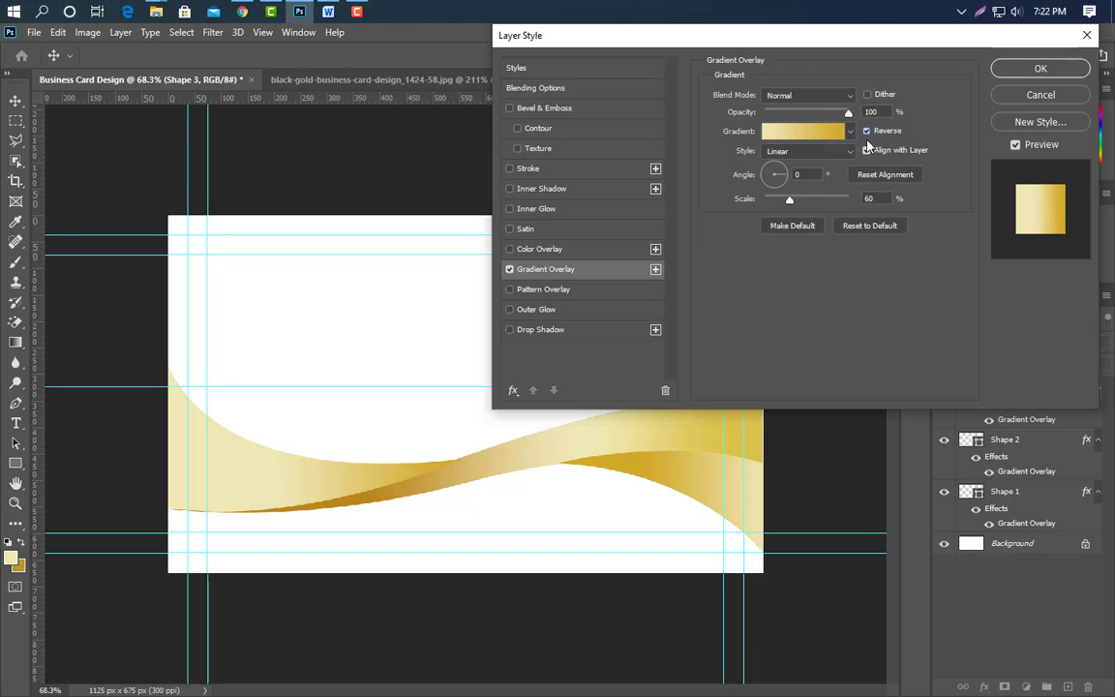
drag(359, 491, 268, 484)
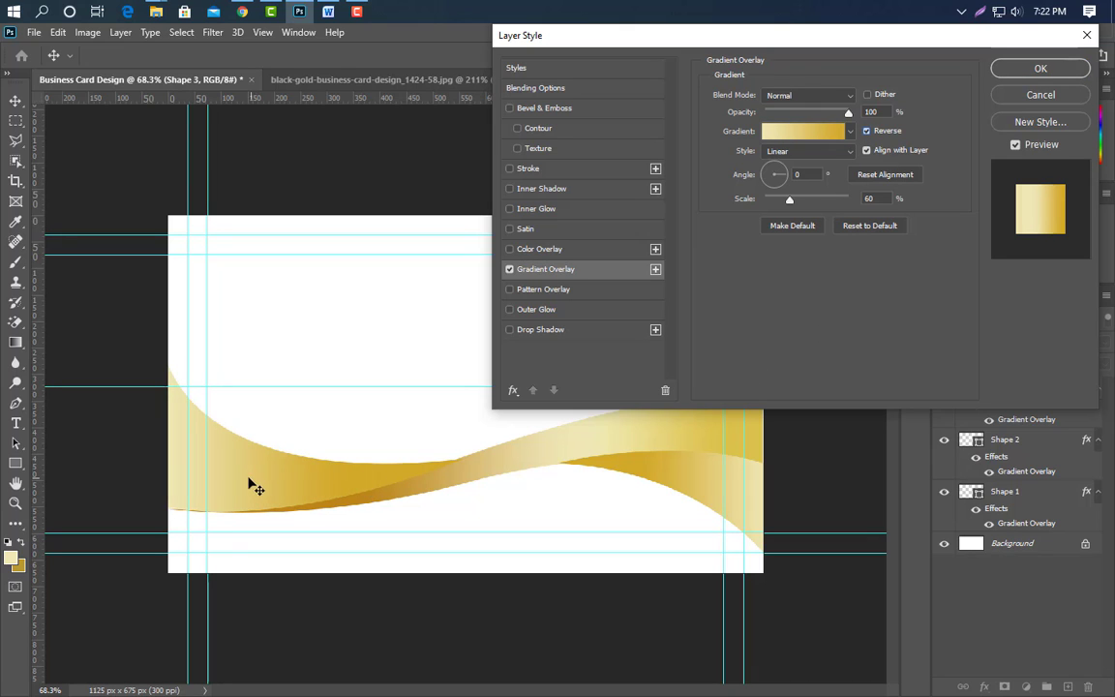
click(797, 174)
text(90)
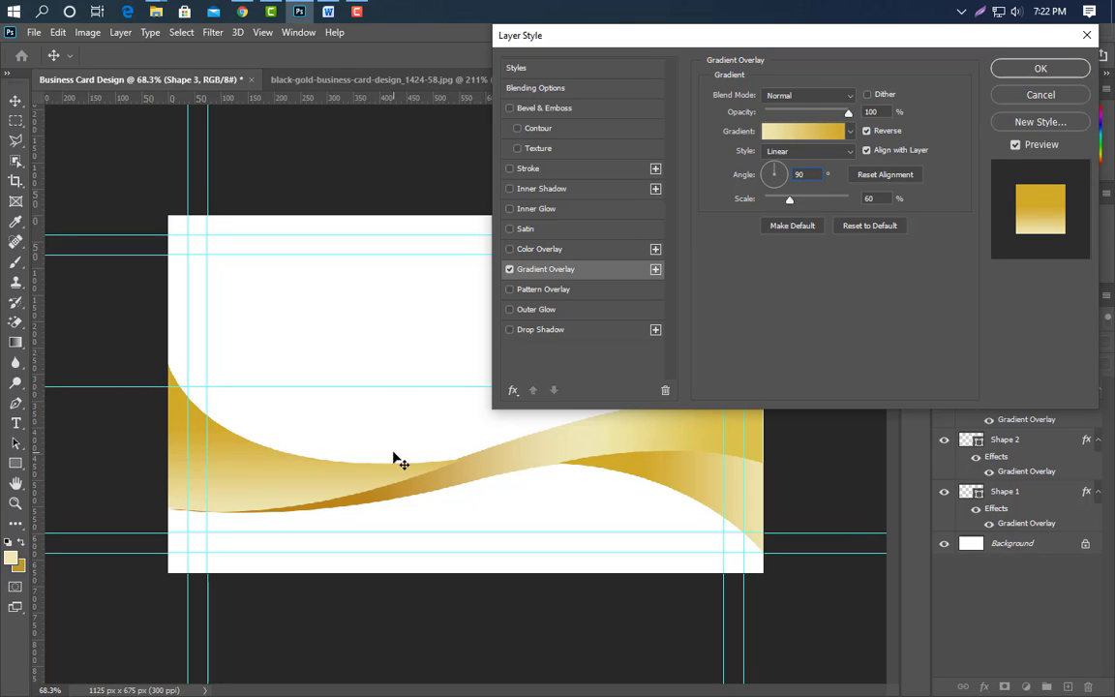
click(866, 132)
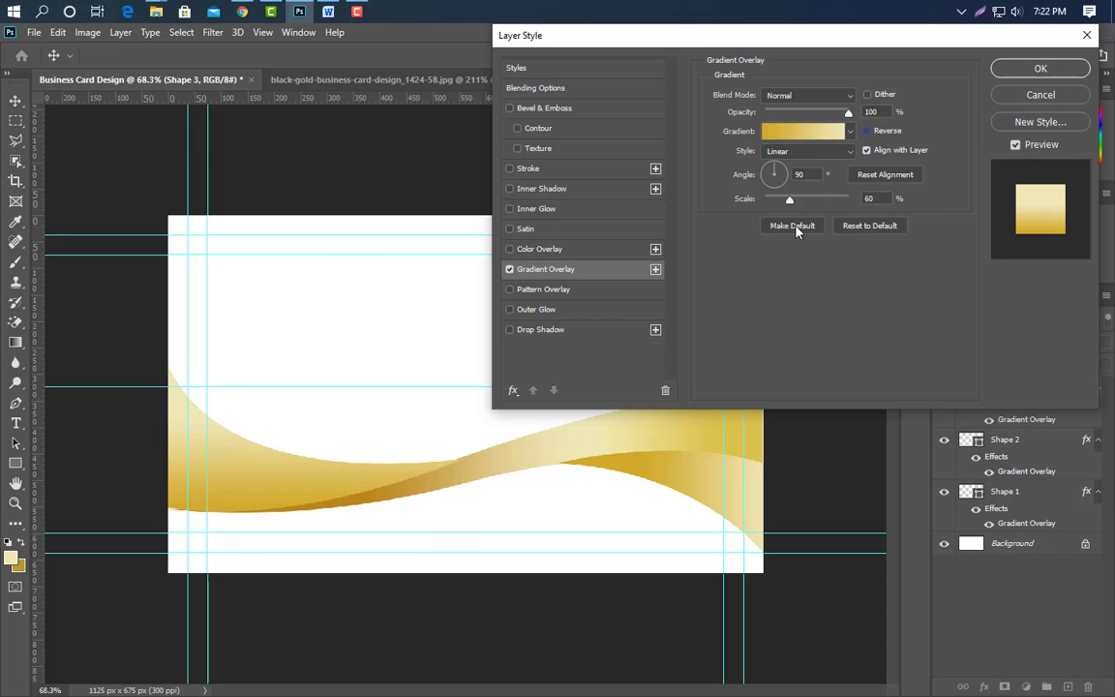
click(1022, 77)
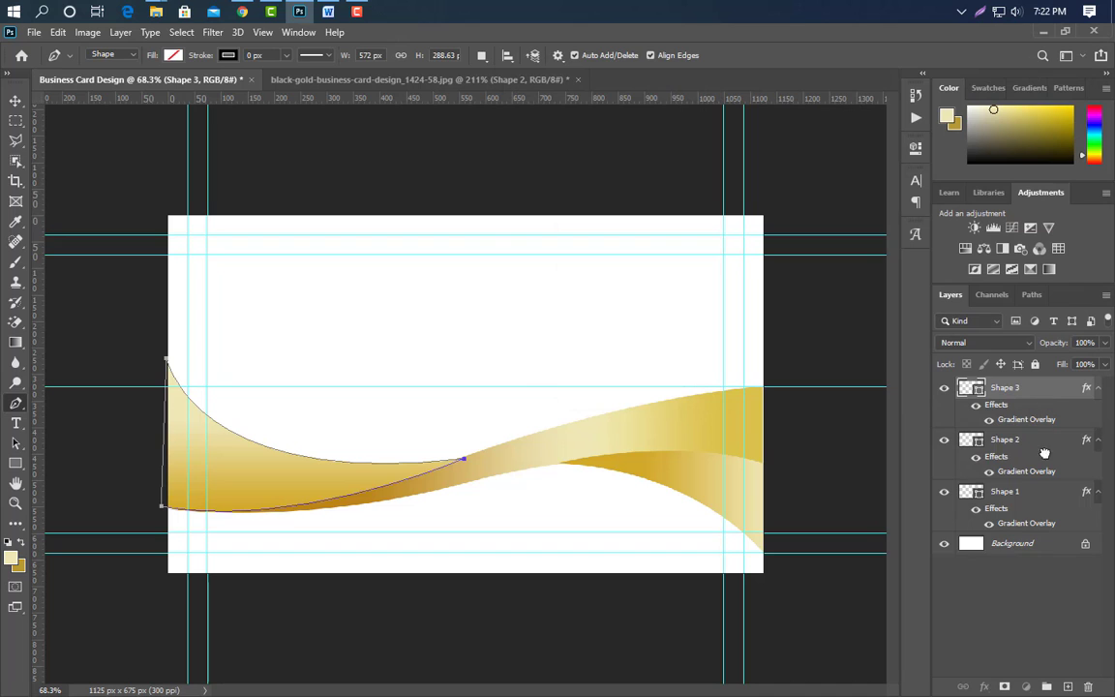
drag(1044, 453, 1042, 535)
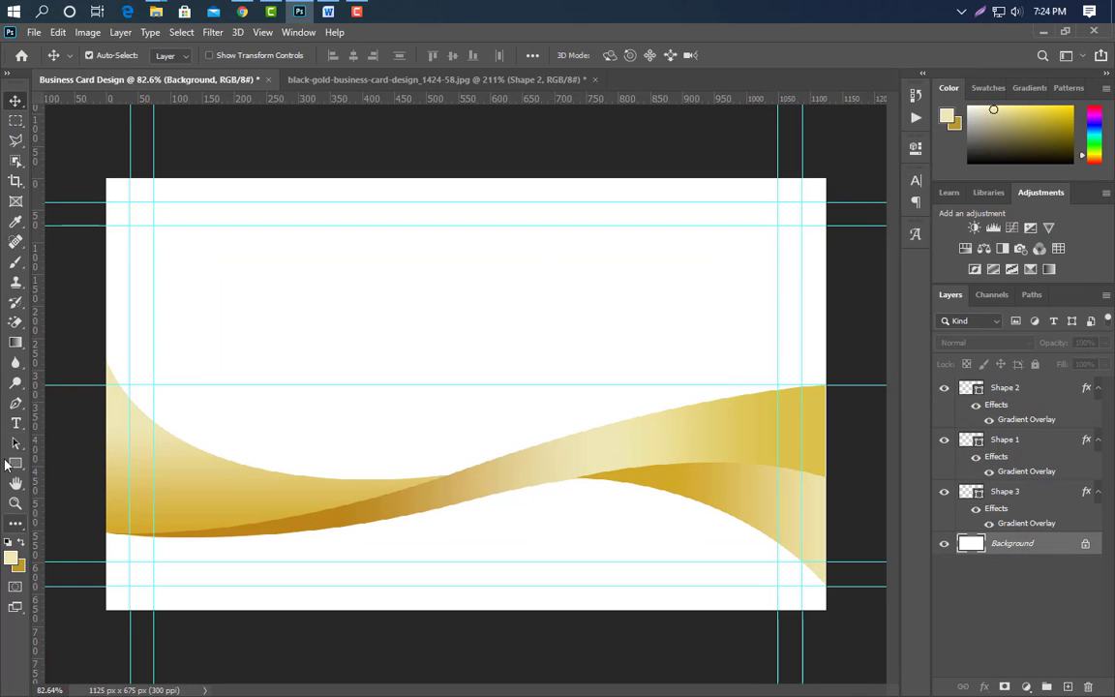
click(16, 403)
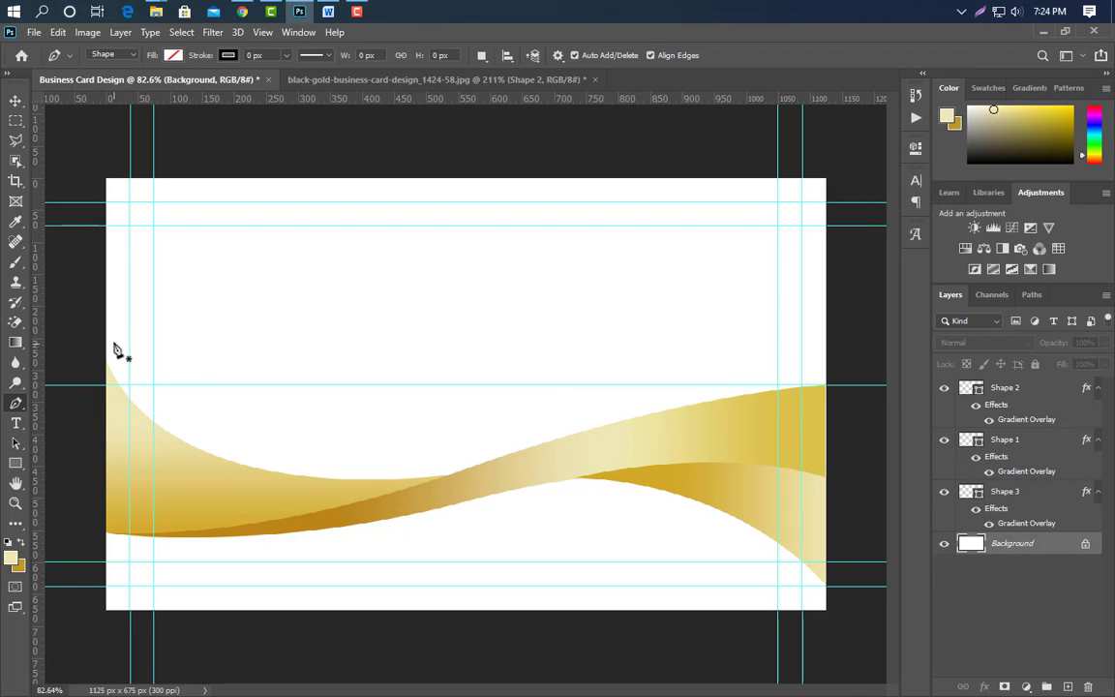
Draw Shape 4 as a curved sliver on the card's left edge and add a gradient overlay.
click(106, 317)
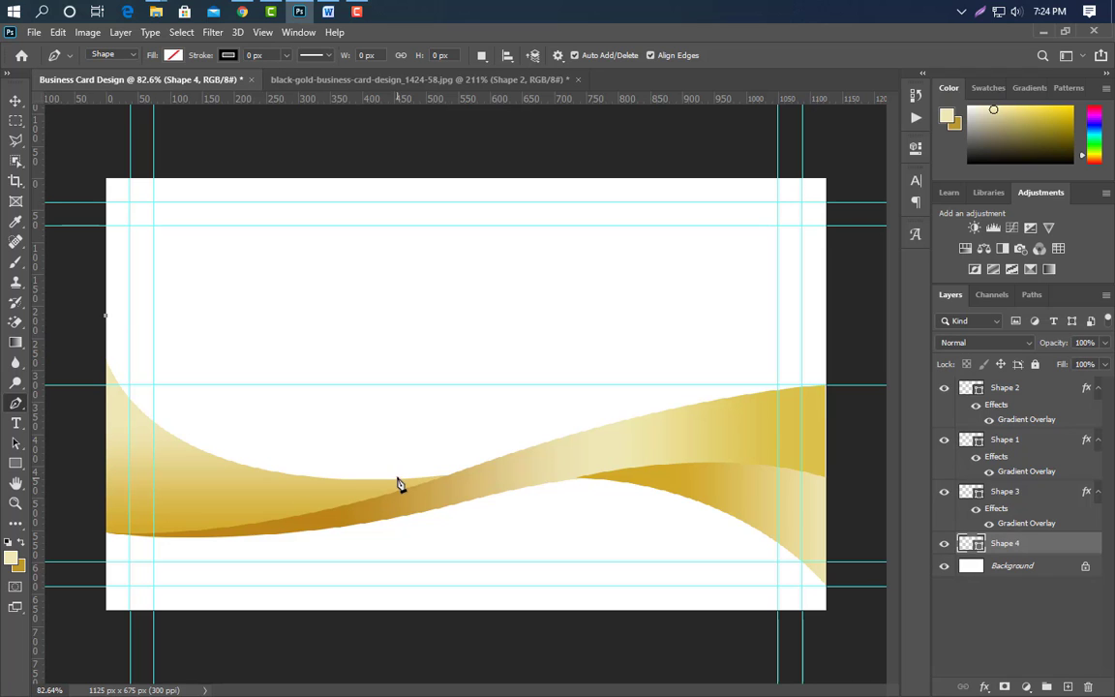
drag(352, 481, 572, 511)
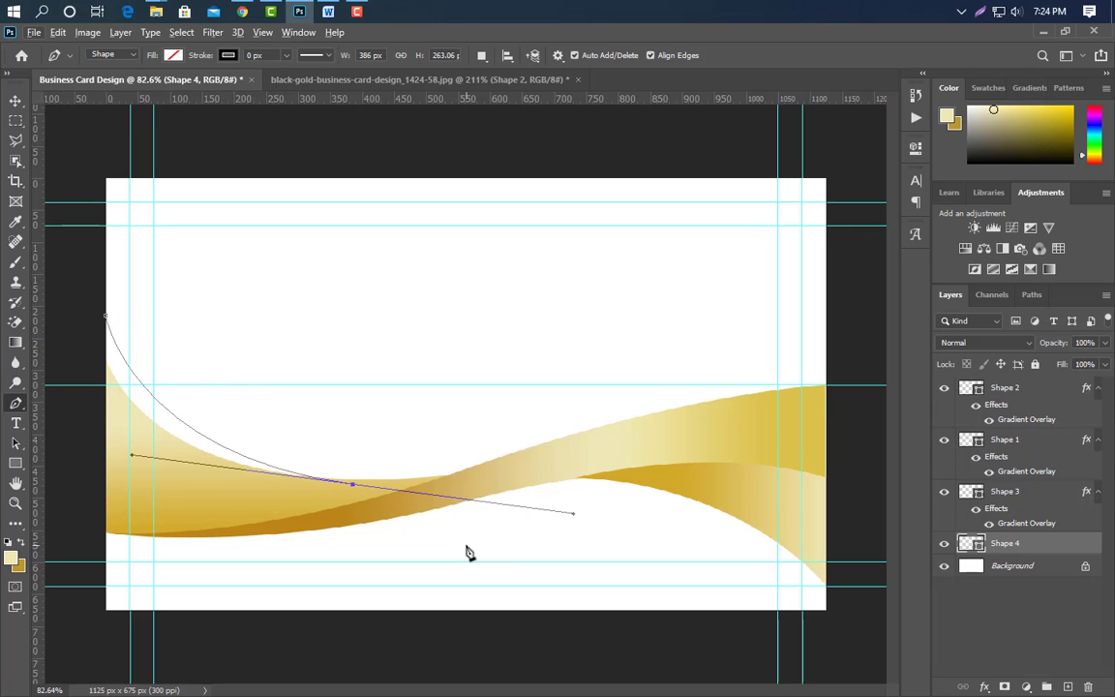
alt+click(352, 482)
click(88, 462)
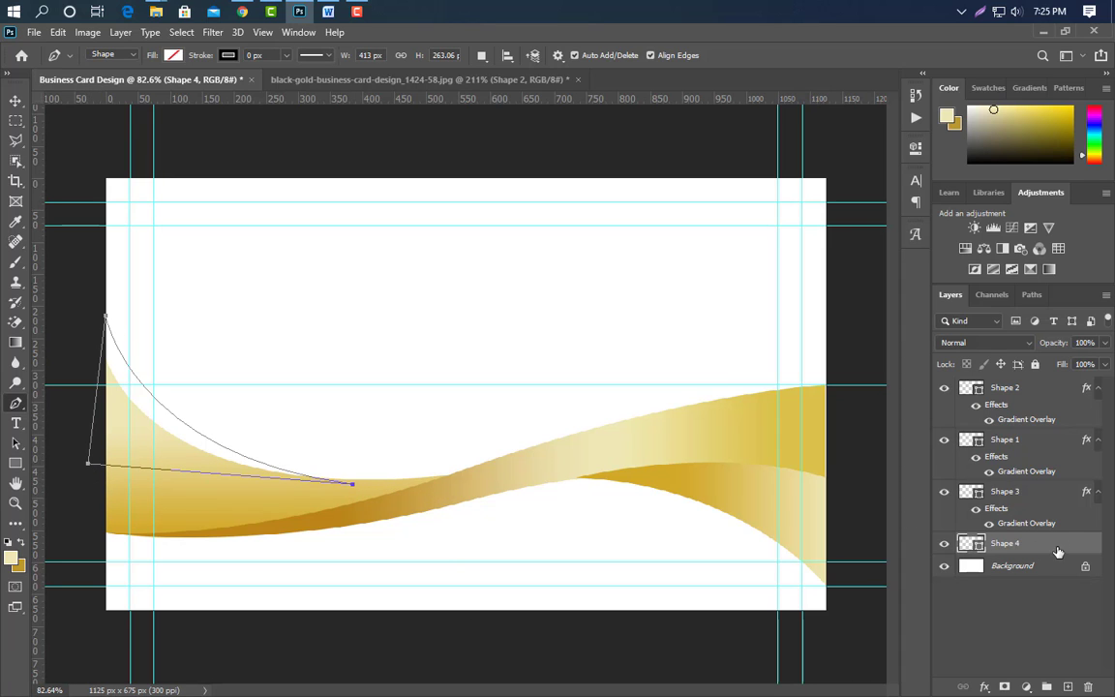
click(583, 270)
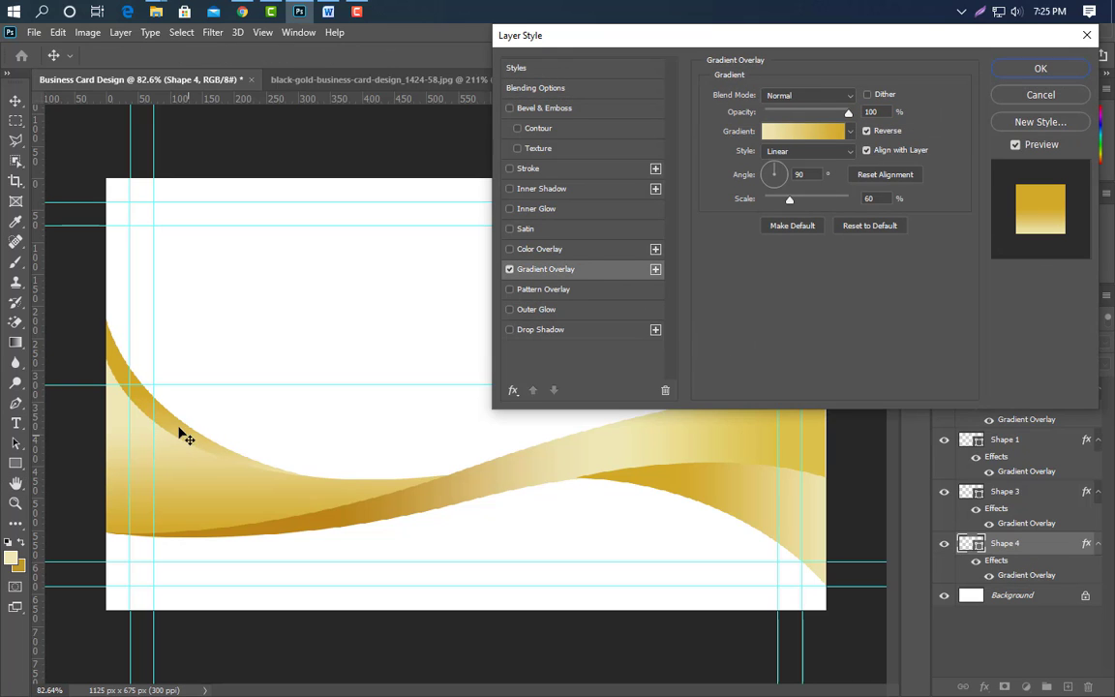
Set Shape 4's right gradient stop to a darker gold sampled from the artwork, toggle Reverse, and apply.
click(803, 131)
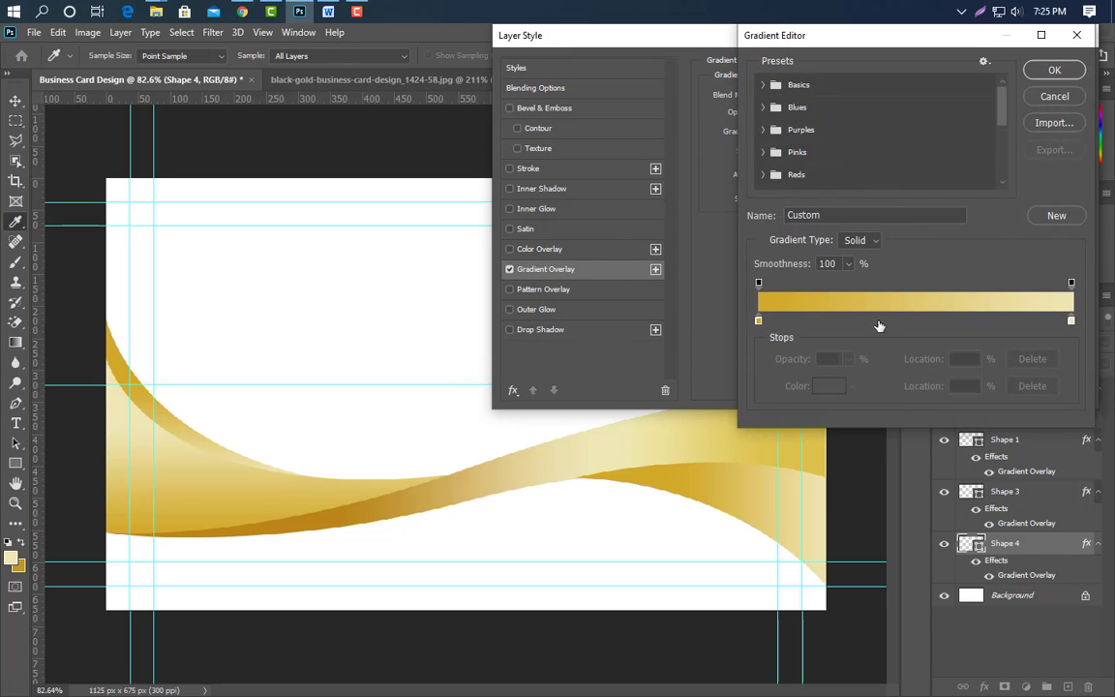
click(1071, 322)
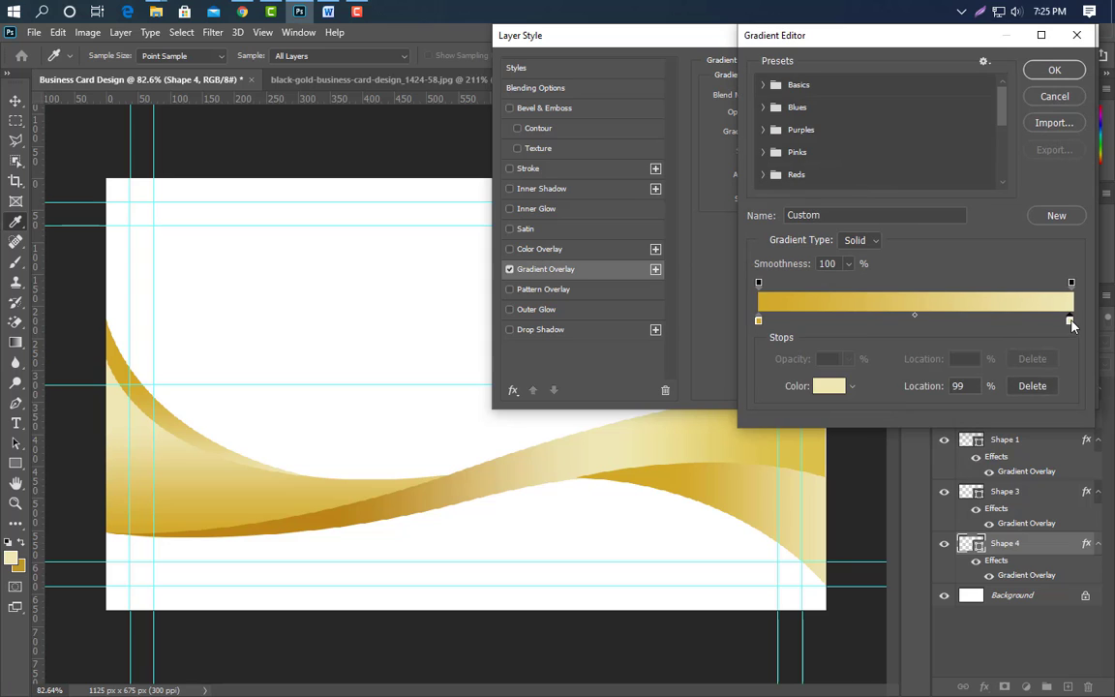
click(207, 532)
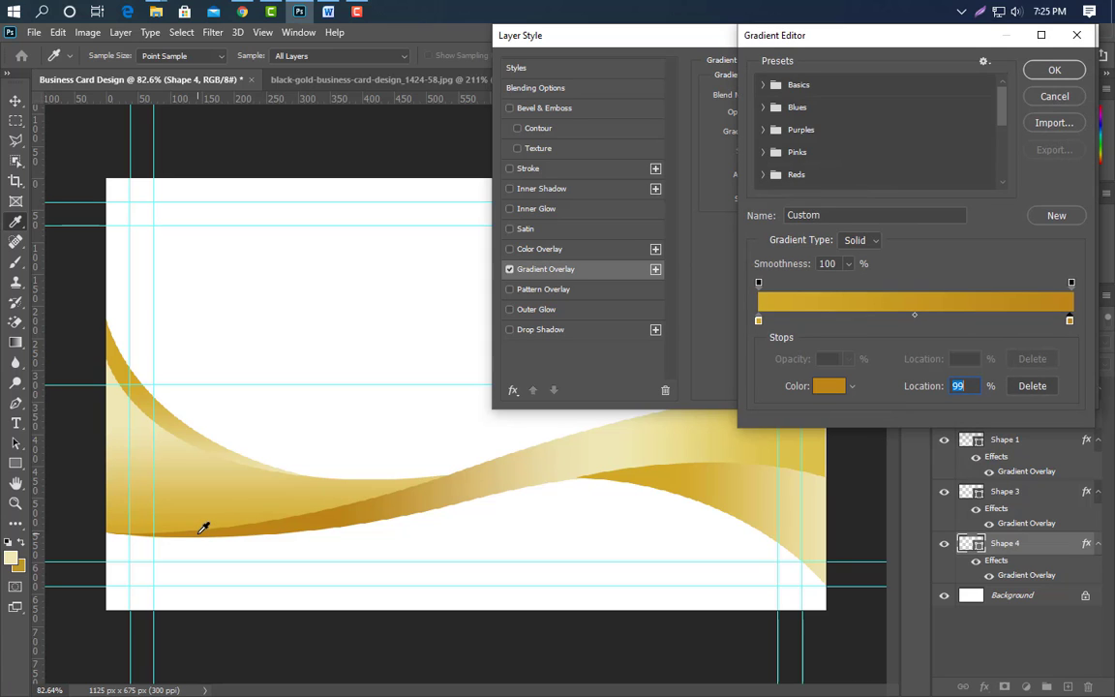
click(1057, 72)
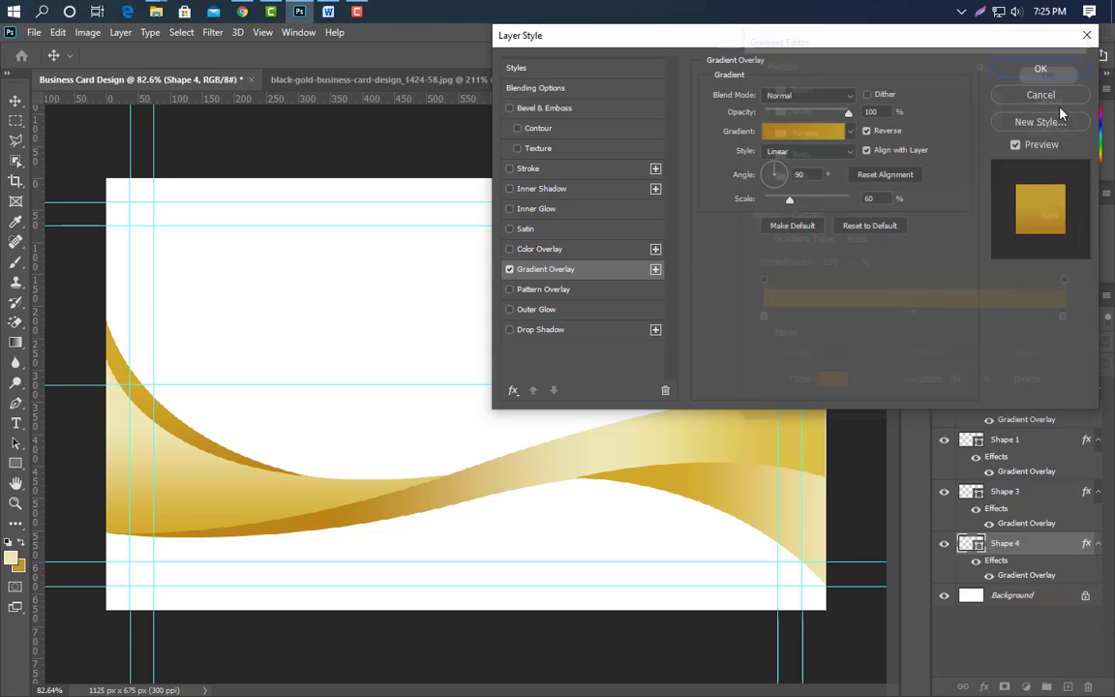
click(866, 131)
drag(150, 429, 122, 401)
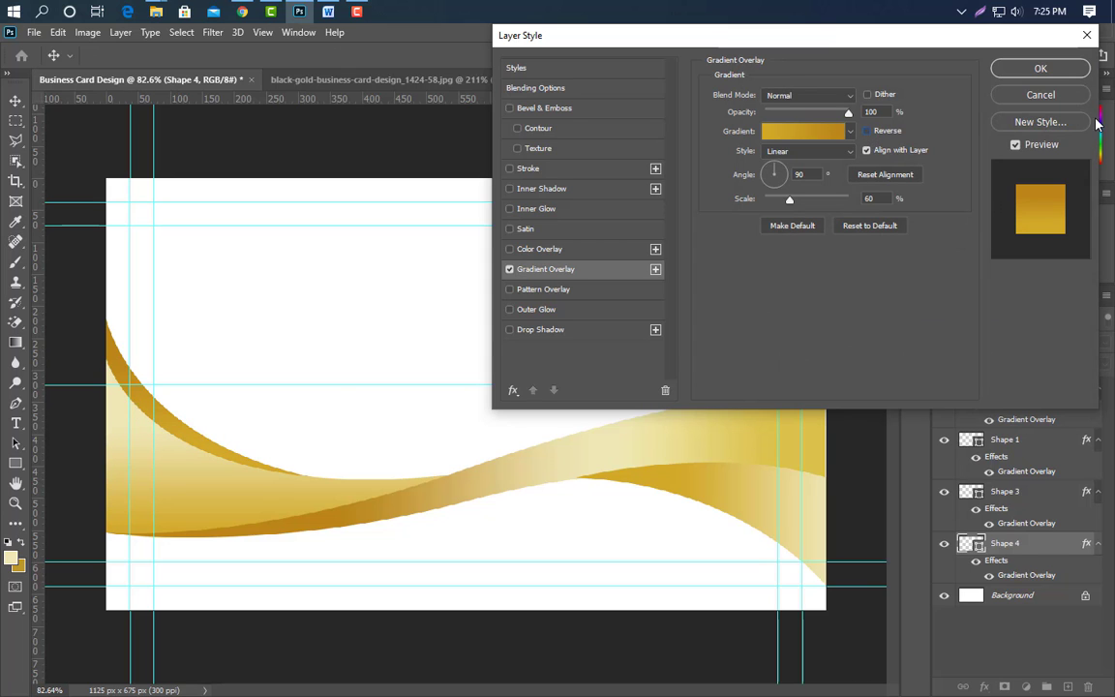
click(1062, 75)
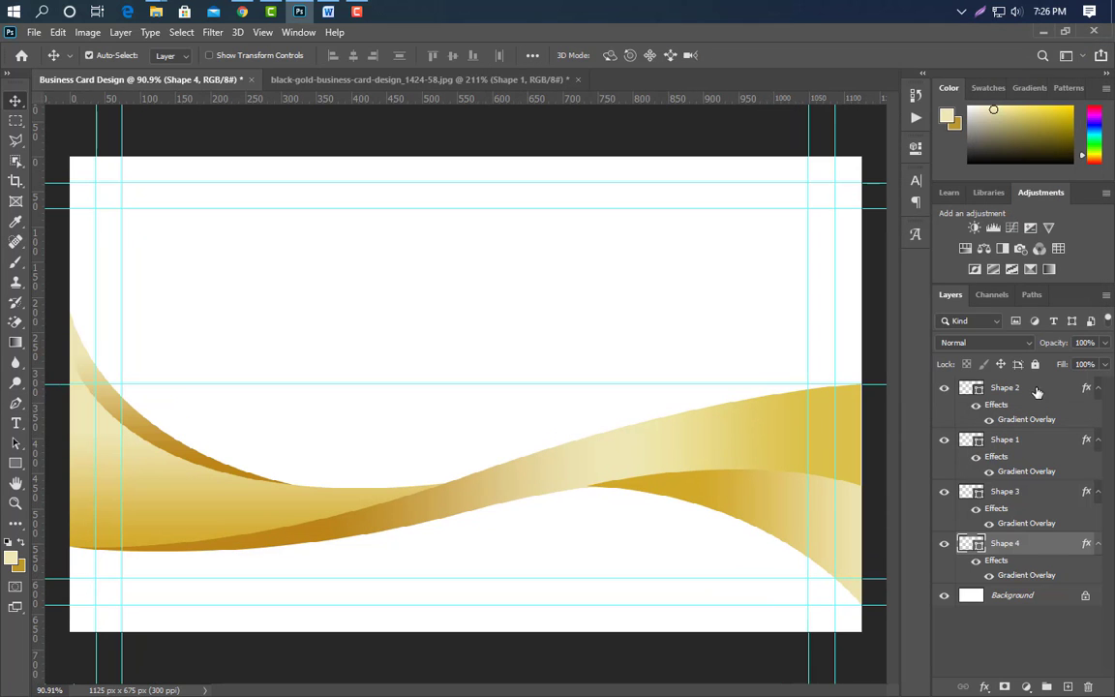
Select Shape 1 through Shape 4 and group them into Group 1.
click(1039, 389)
ctrl+click(1036, 471)
ctrl+click(1030, 518)
ctrl+click(1032, 572)
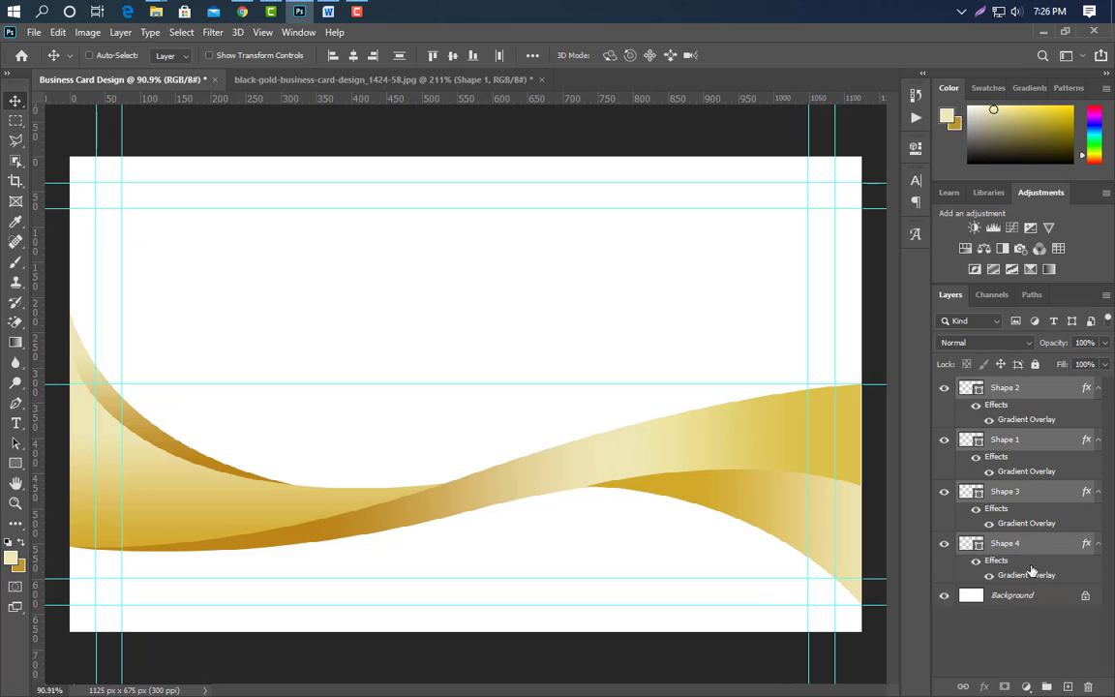
click(1046, 686)
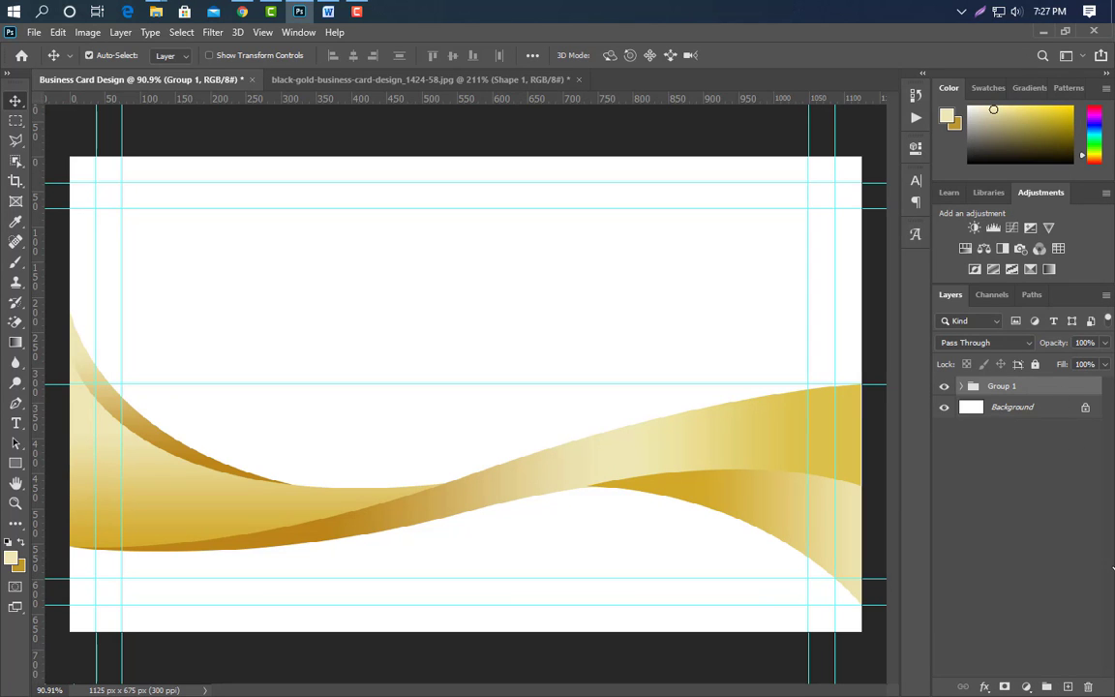
Add a 27 px black (000000) outside stroke to Group 1.
double_click(1051, 387)
click(576, 169)
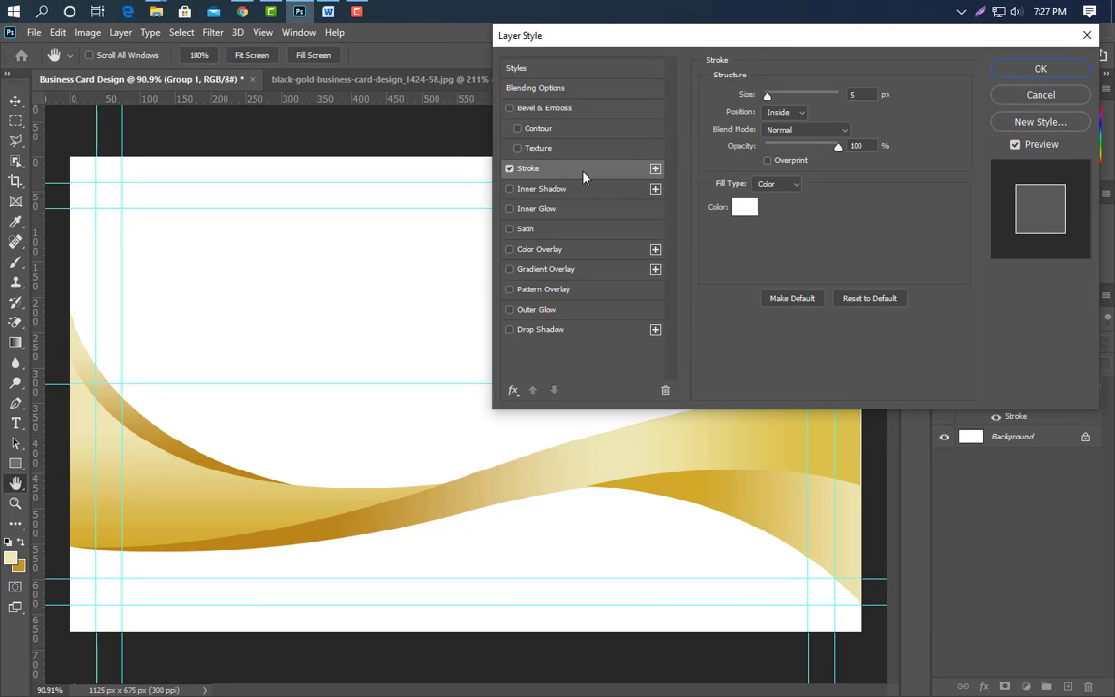
click(747, 209)
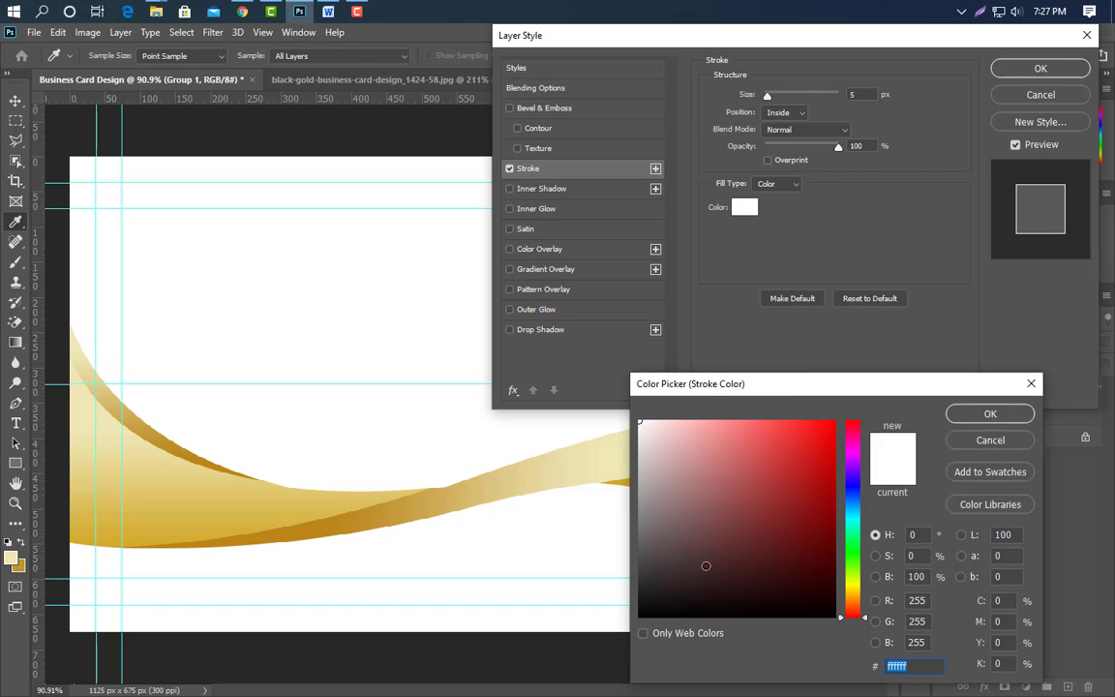
text(000000)
click(990, 413)
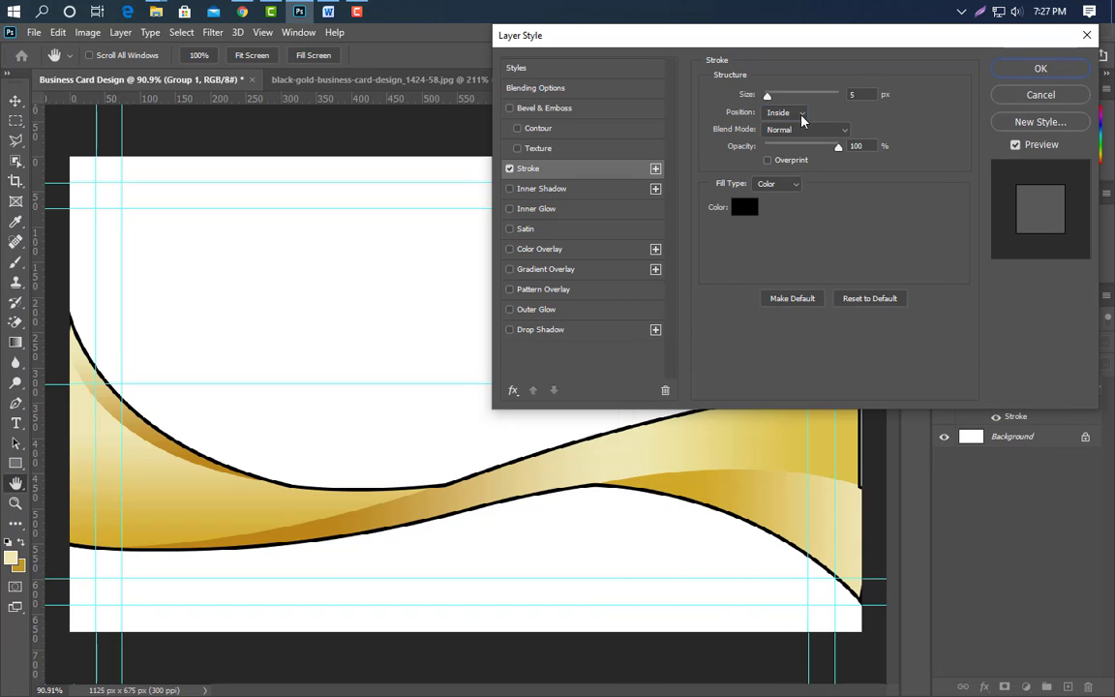
click(802, 115)
click(782, 119)
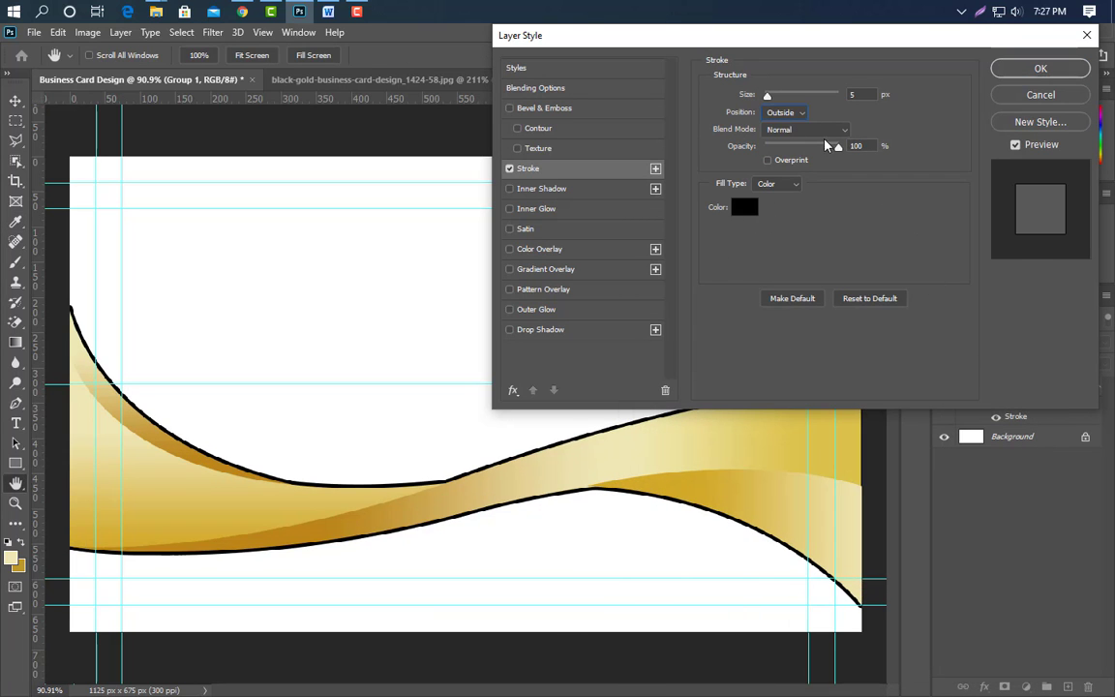
drag(766, 97, 778, 99)
click(1040, 68)
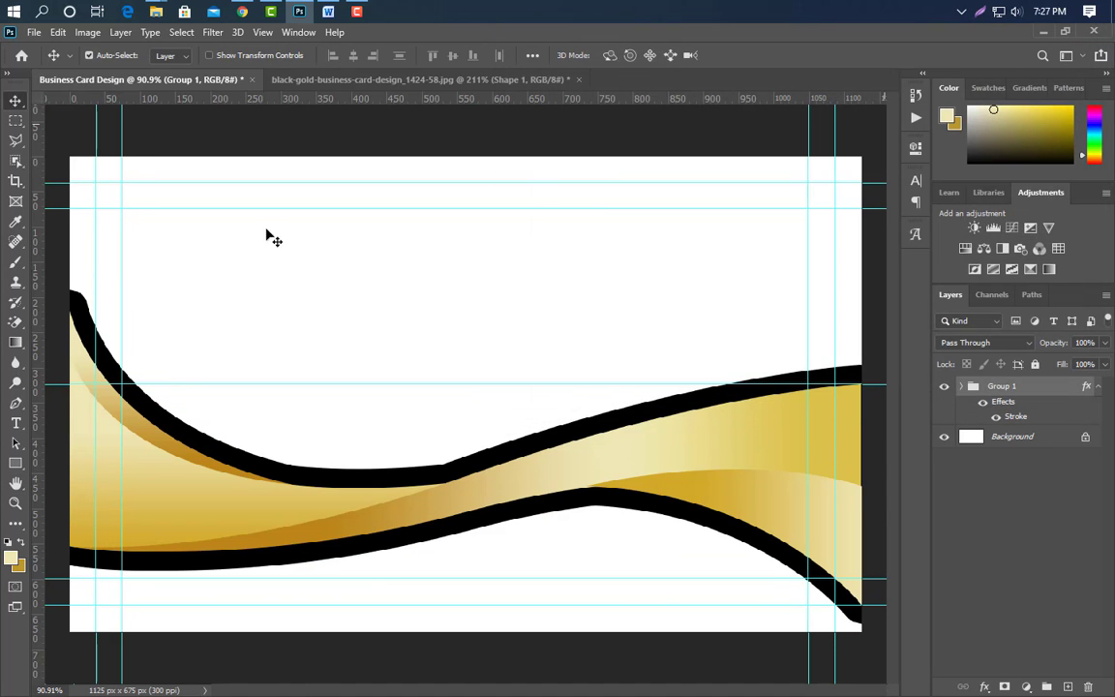
Trace Shape 5 with the Pen tool along the black band's top edge, breaking handles at each anchor.
scroll(77, 281, up, 2)
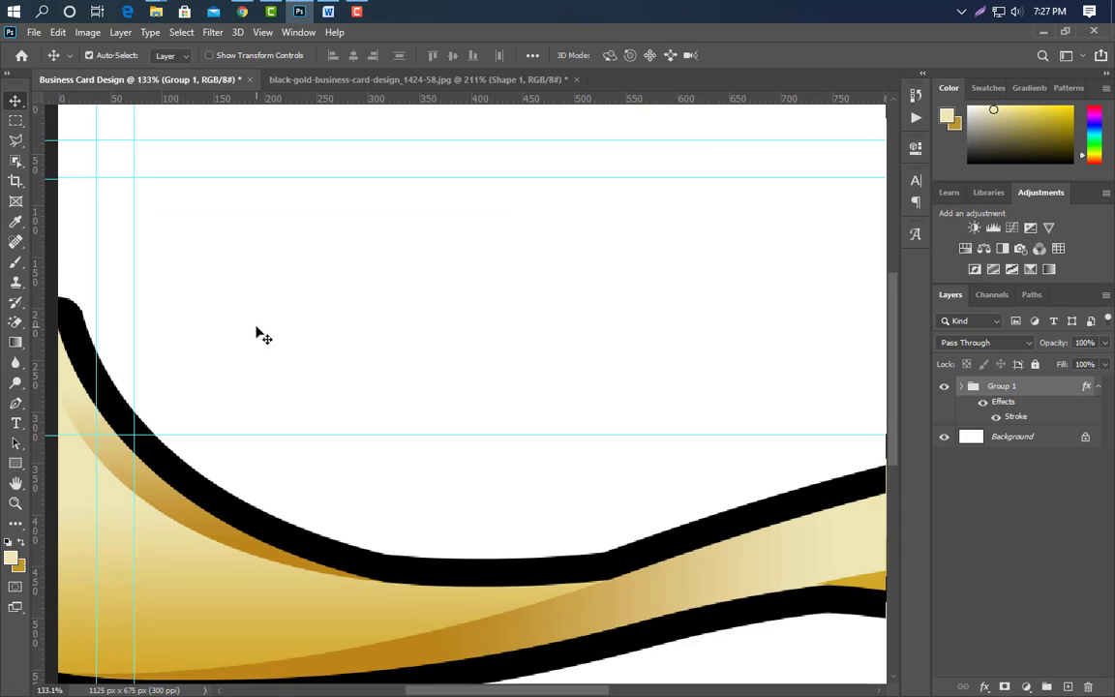
key(p)
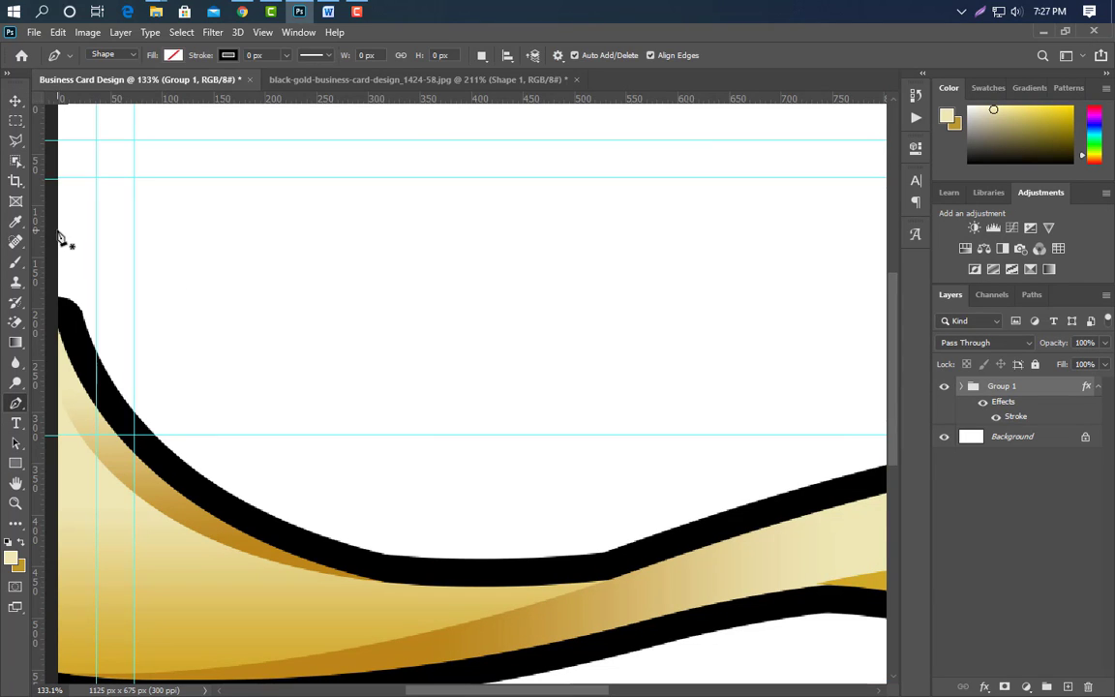
click(58, 229)
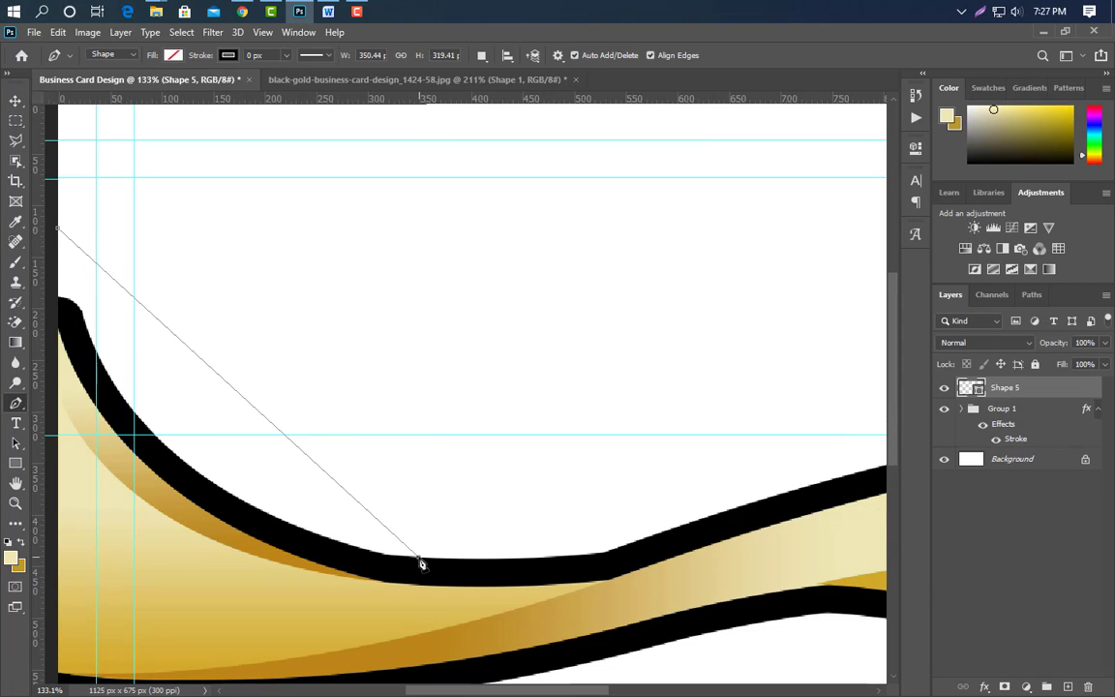
drag(420, 563, 762, 603)
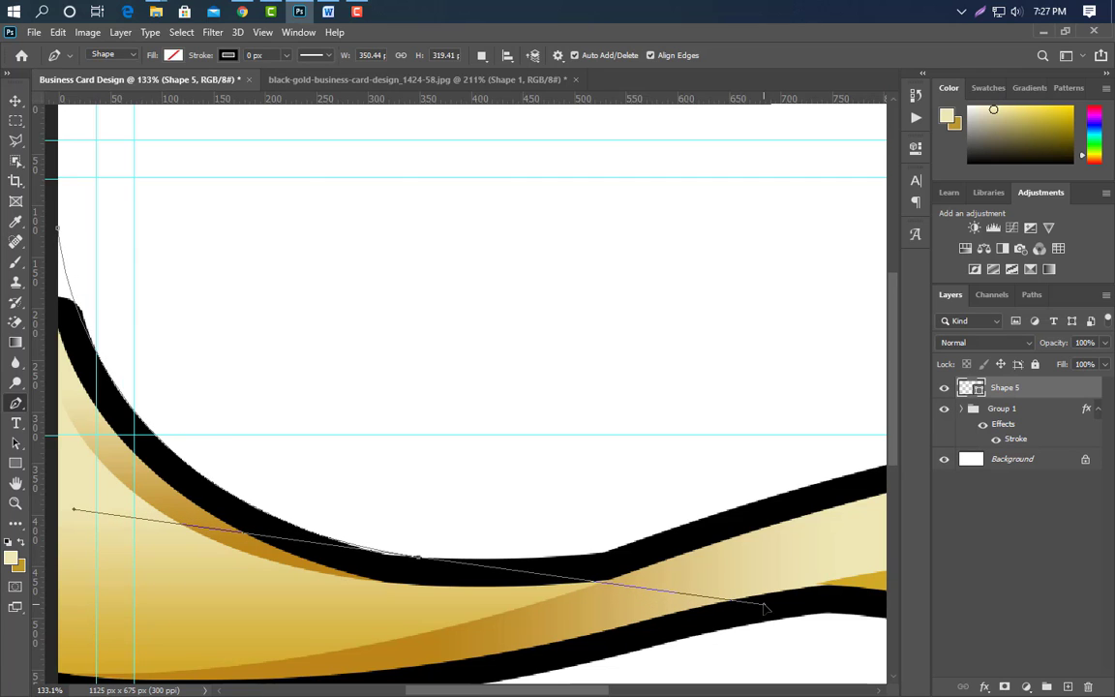
alt+click(420, 565)
drag(752, 512, 820, 477)
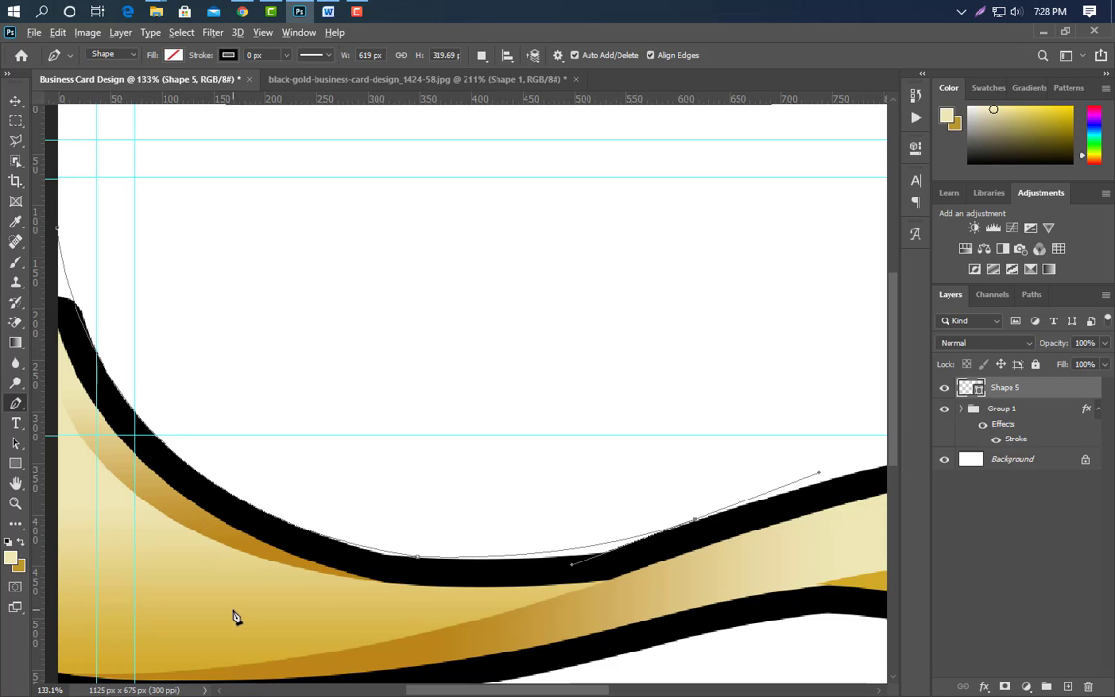
scroll(232, 616, down, 4)
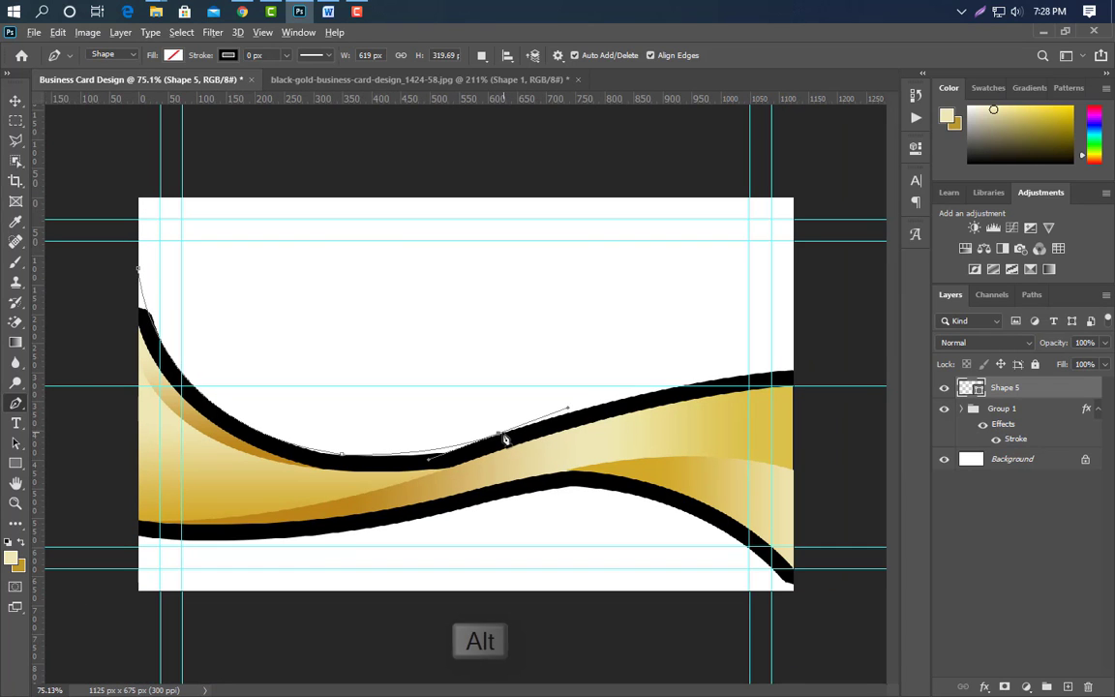
alt+click(499, 435)
drag(798, 372, 901, 370)
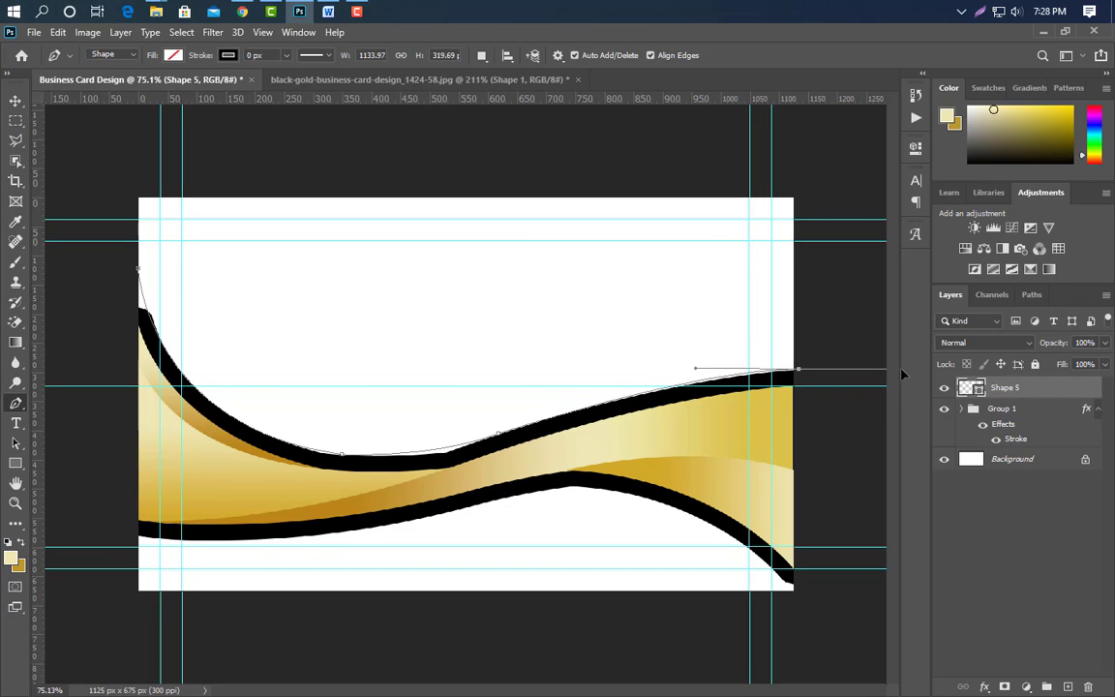
alt+click(798, 370)
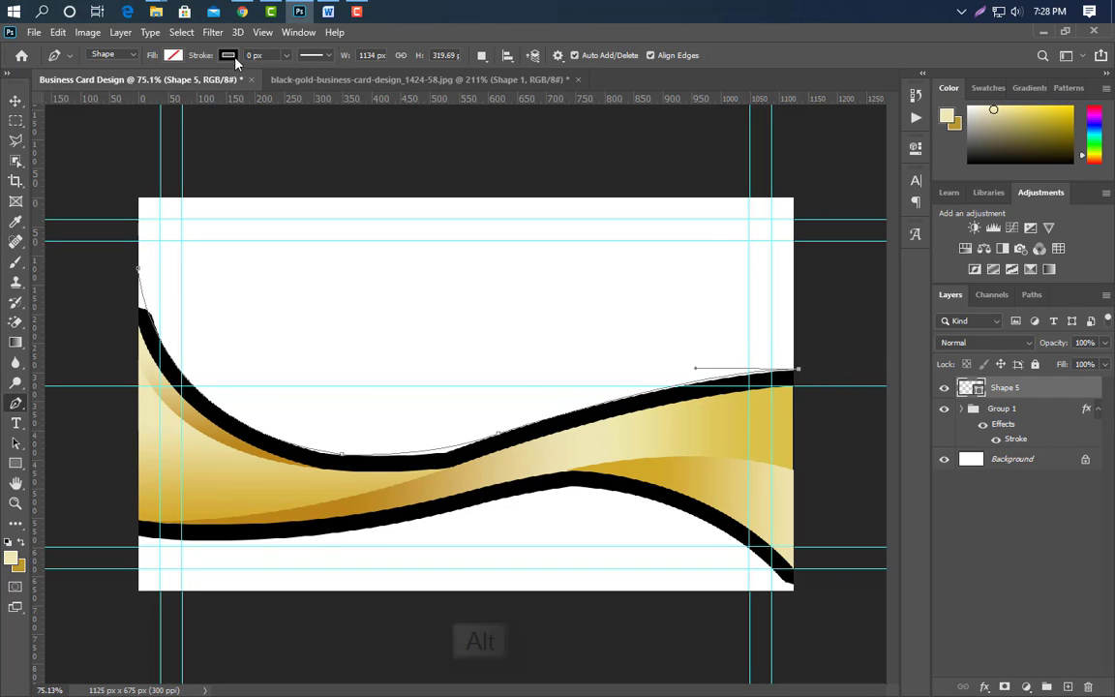
Set Shape 5 to no fill with a 5 px red stroke, then start another path on a new layer.
click(172, 55)
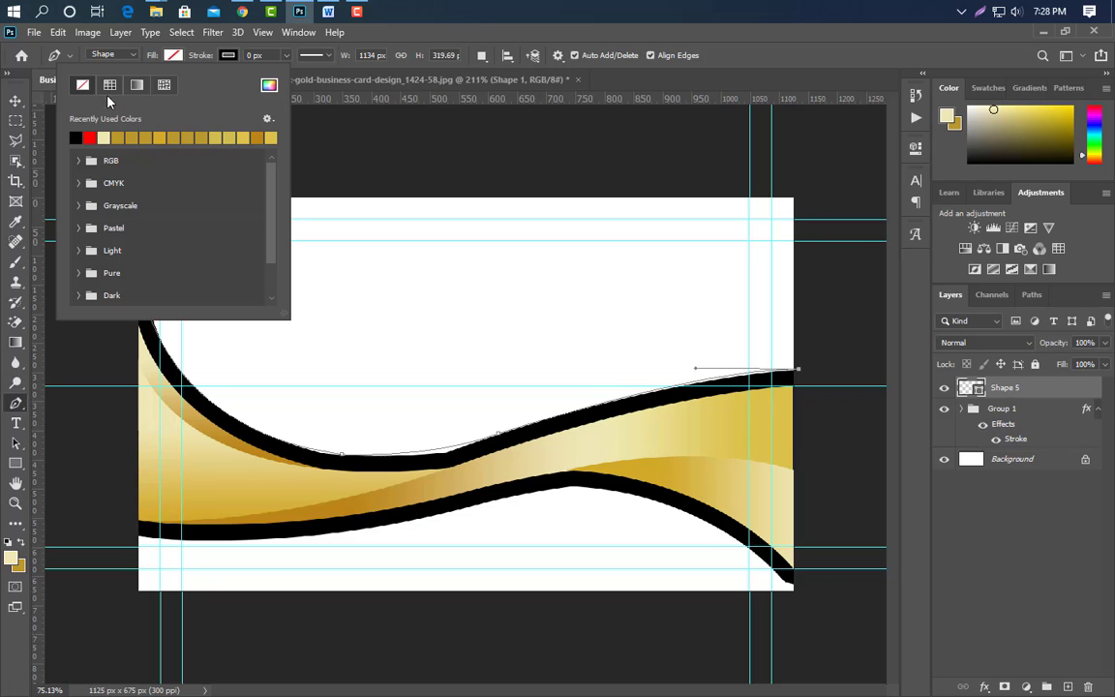
click(254, 56)
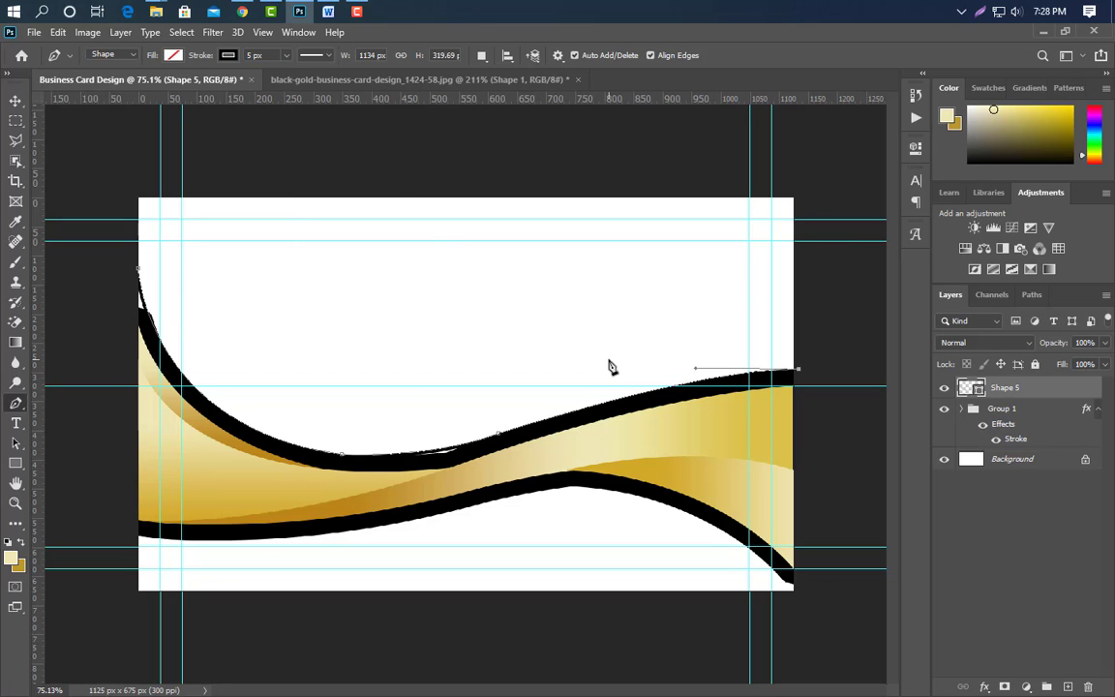
click(228, 55)
click(145, 136)
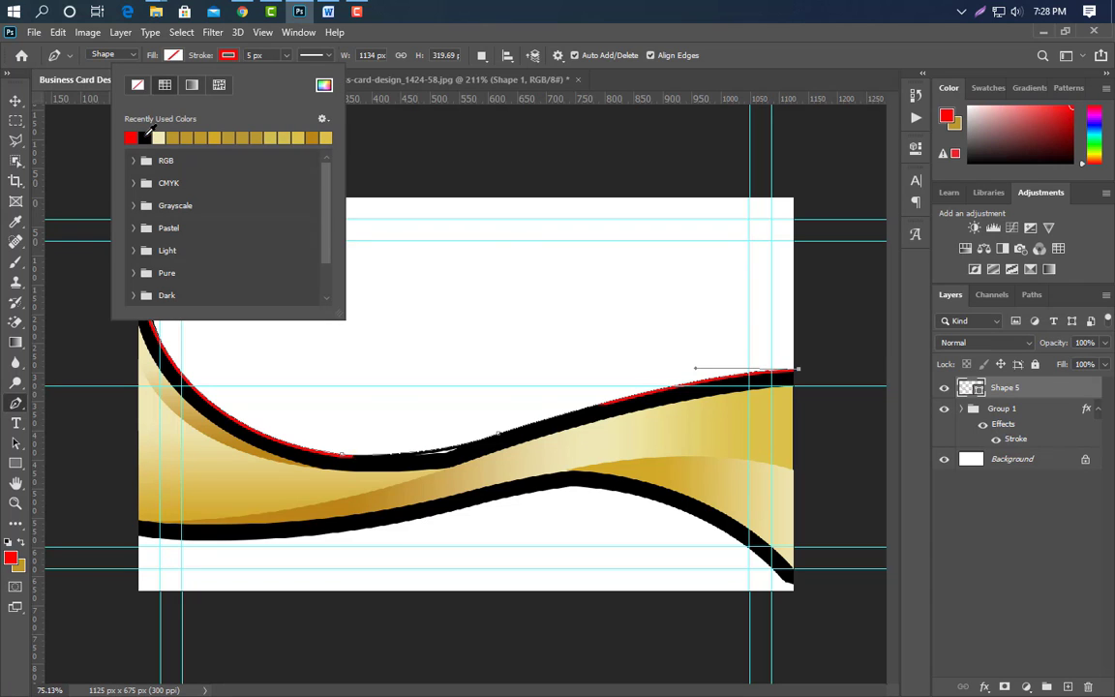
click(248, 56)
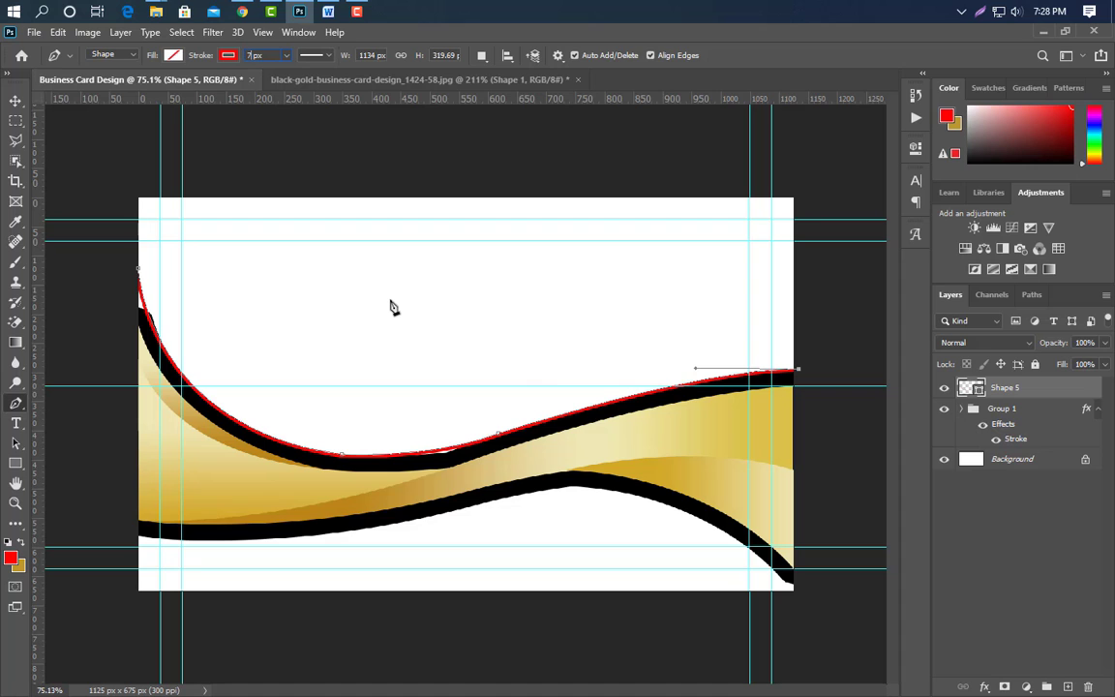
scroll(229, 579, up, 3)
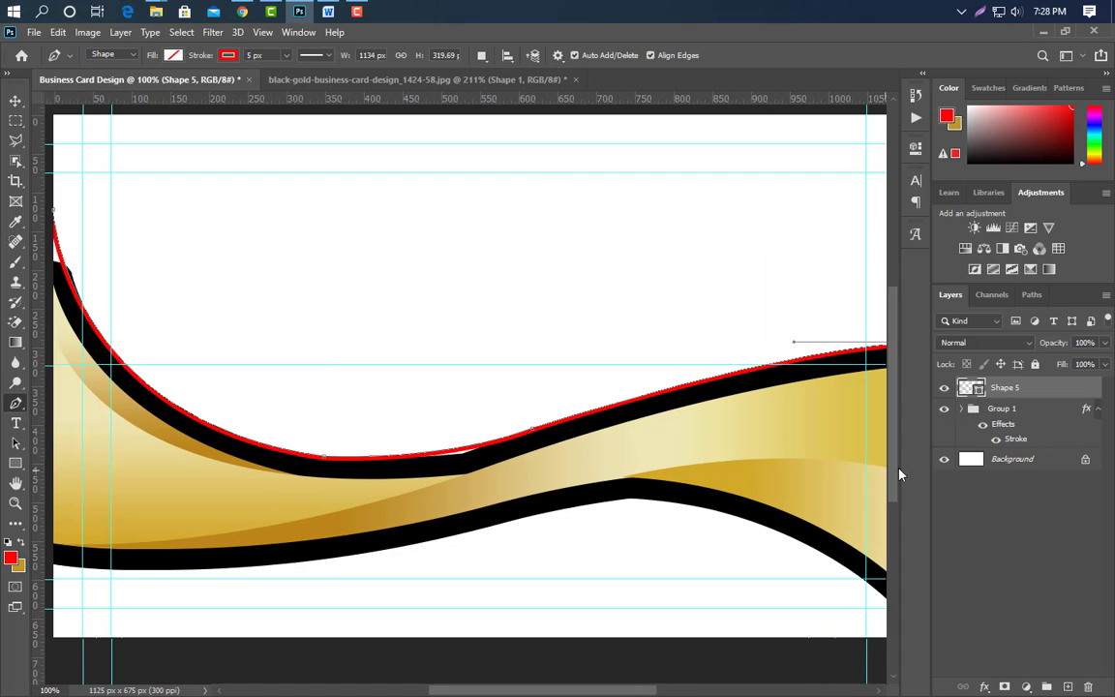
click(1068, 686)
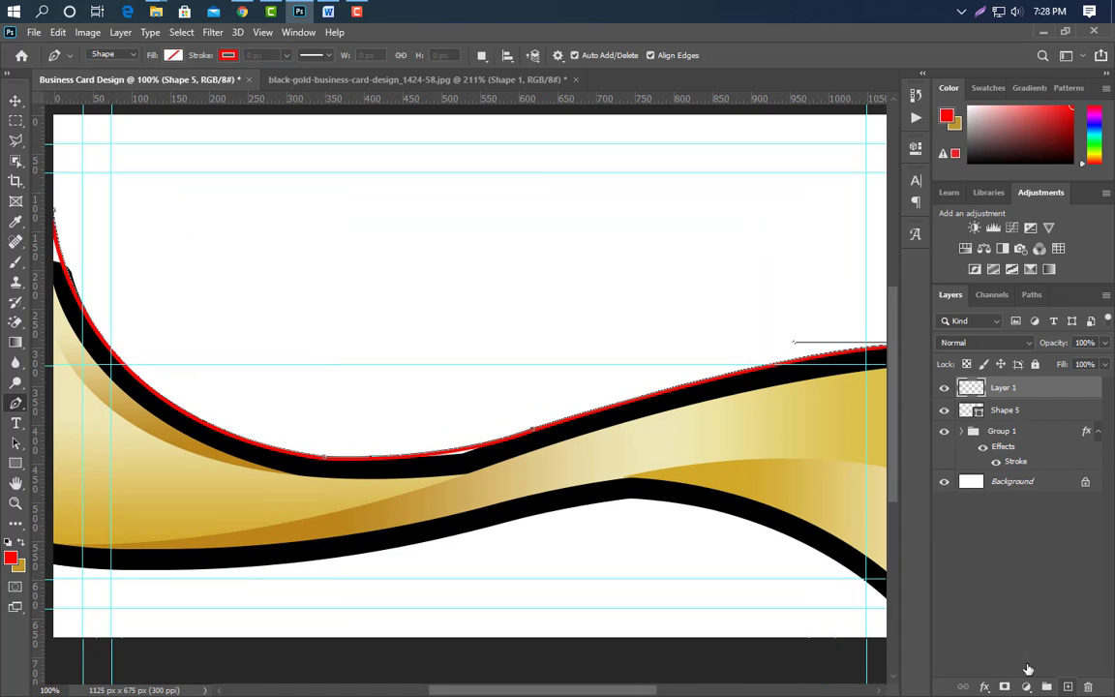
click(53, 569)
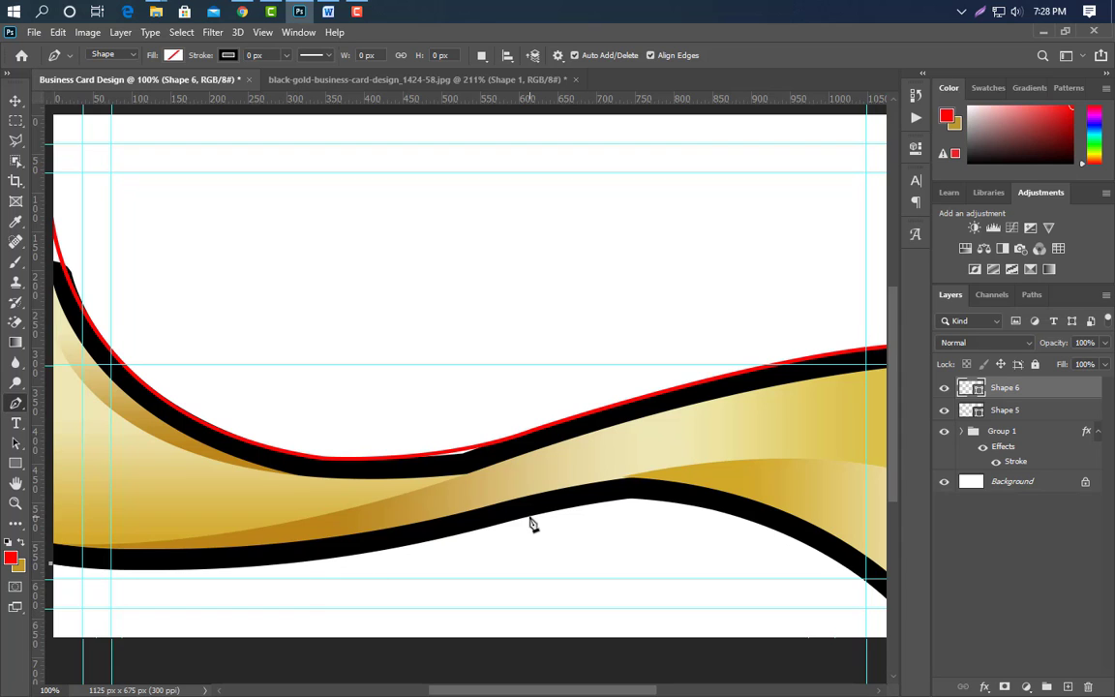
Draw the curve along the lower black band, ending at the card's lower-right corner.
drag(530, 519, 852, 436)
alt+scroll(520, 528, down, 1)
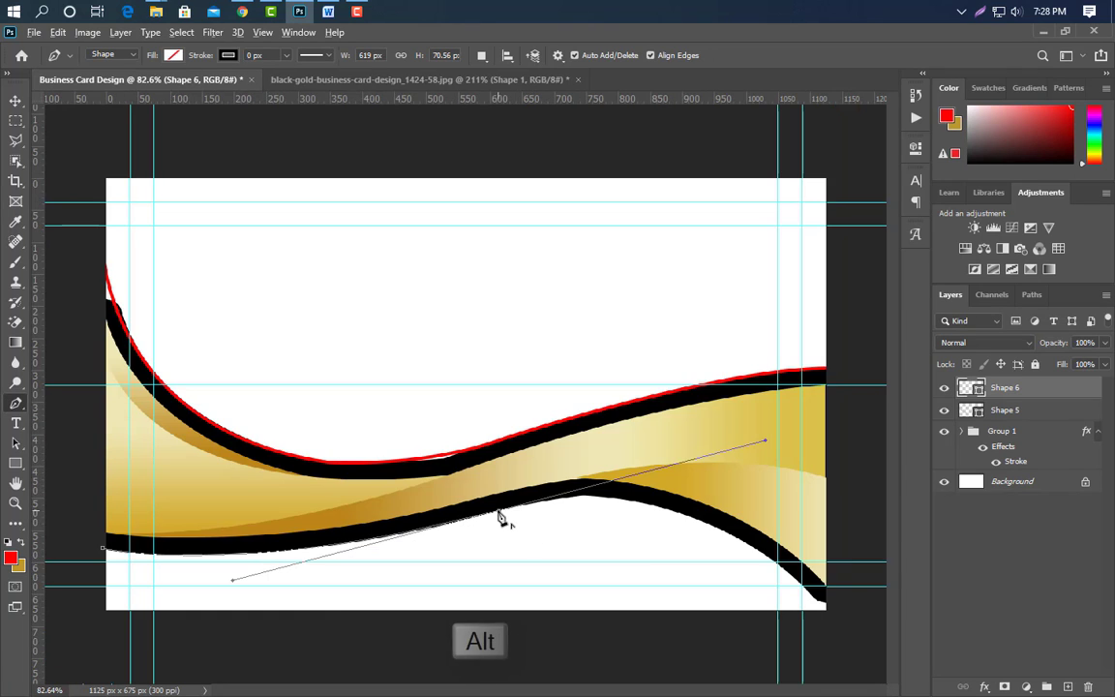
alt+scroll(501, 518, down, 1)
drag(719, 551, 807, 668)
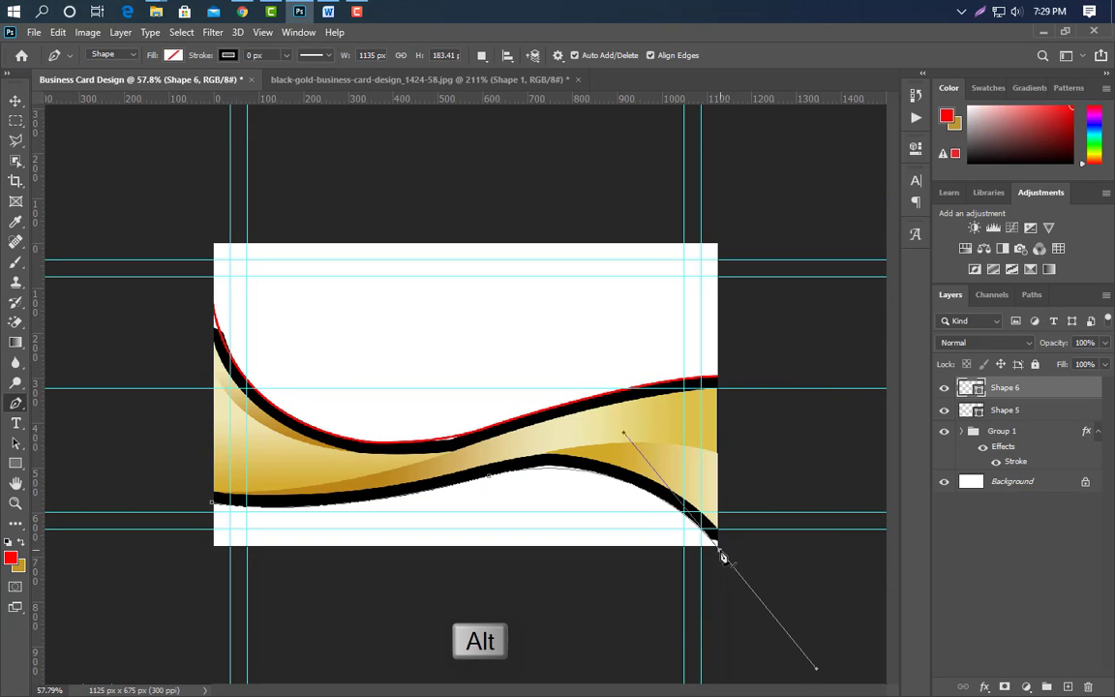
Set the new curve shape to no fill, leaving only its outline.
click(172, 56)
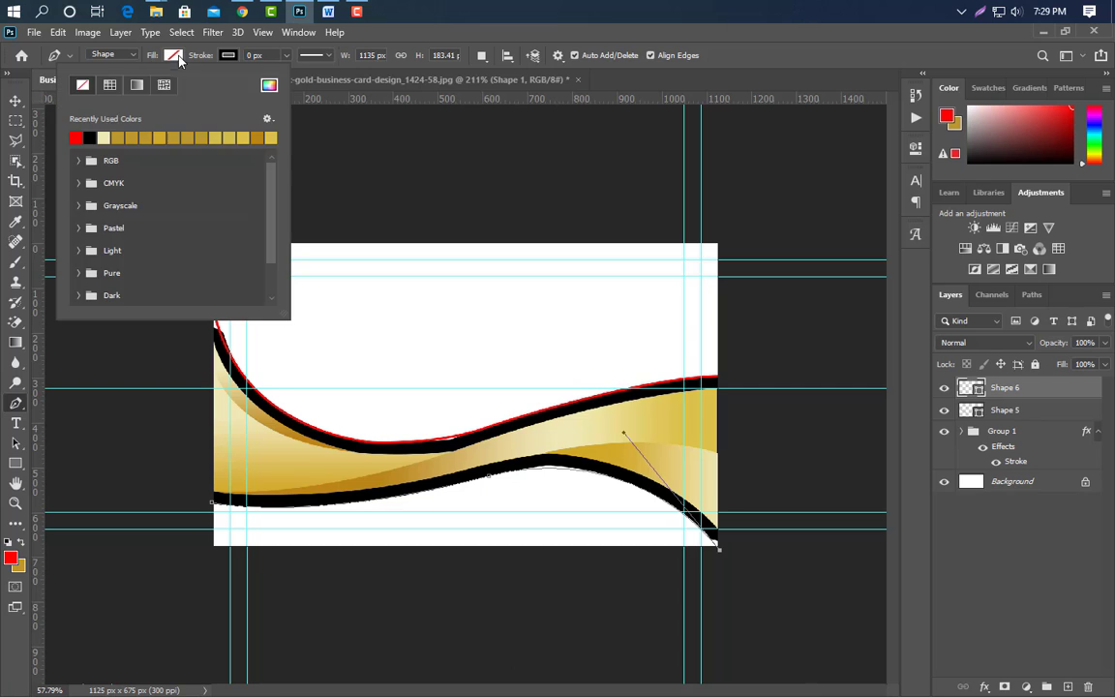
click(250, 55)
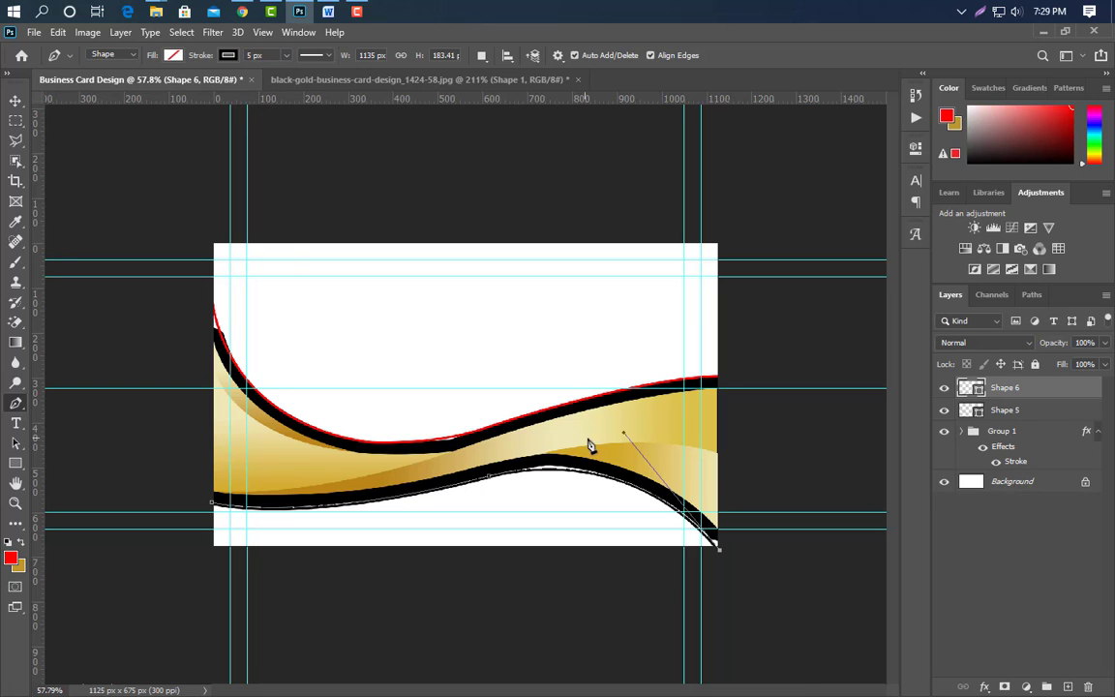
click(16, 101)
scroll(493, 501, up, 2)
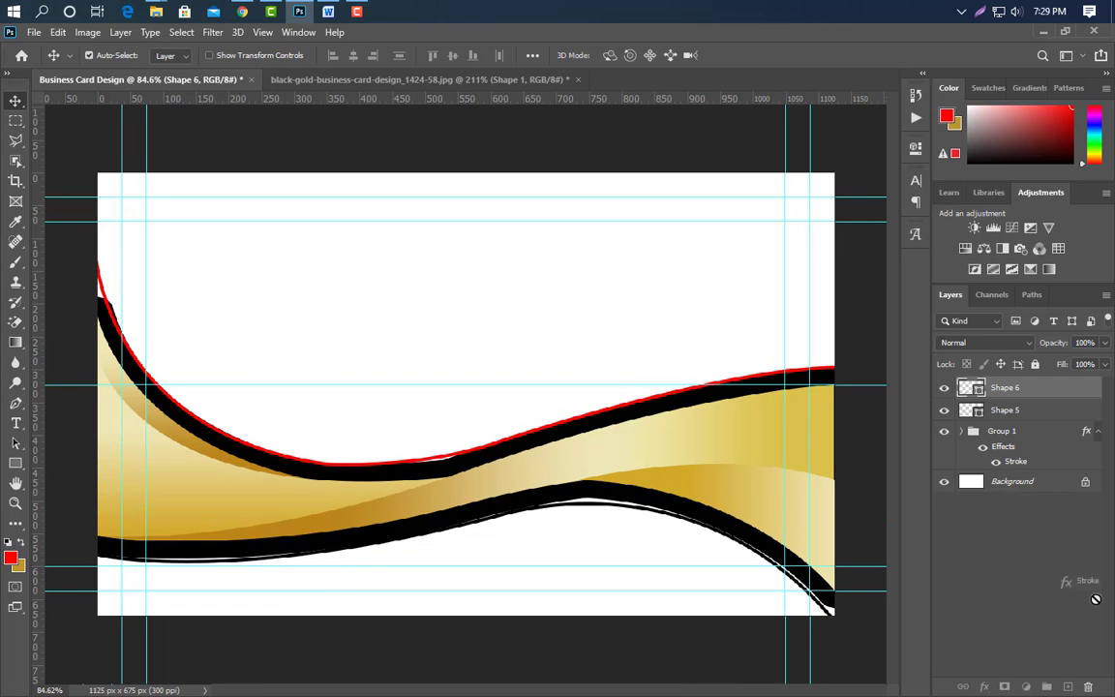
Delete Group 1's black Stroke effect and give Shape 6 a gold Gradient Overlay.
drag(1091, 686, 1088, 686)
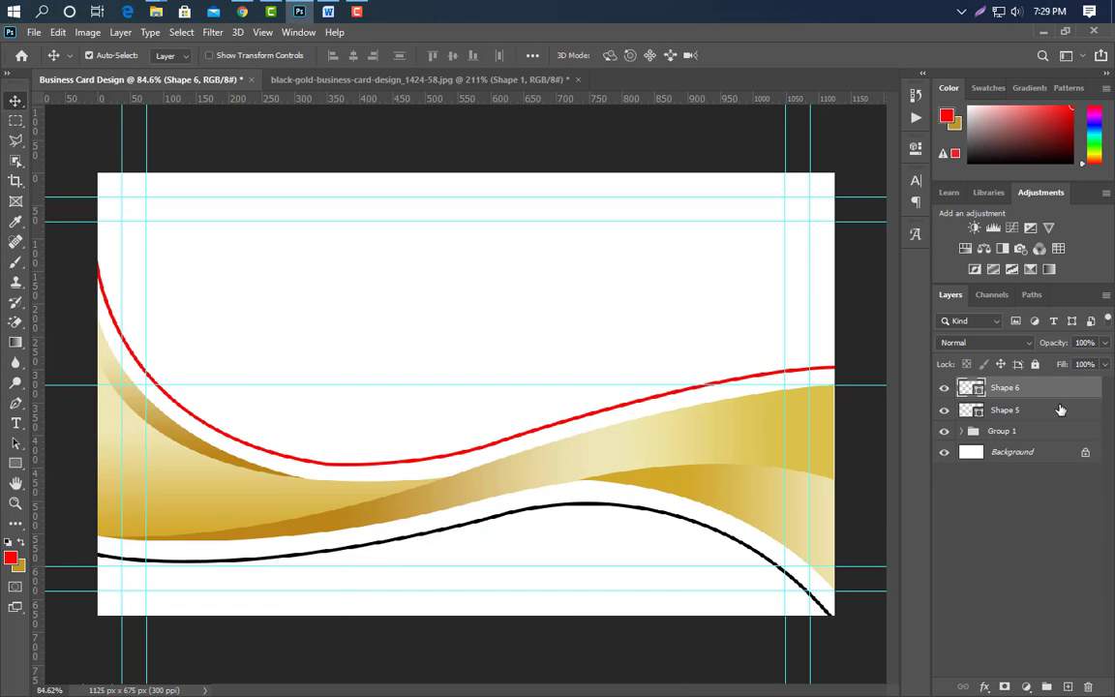
double_click(974, 375)
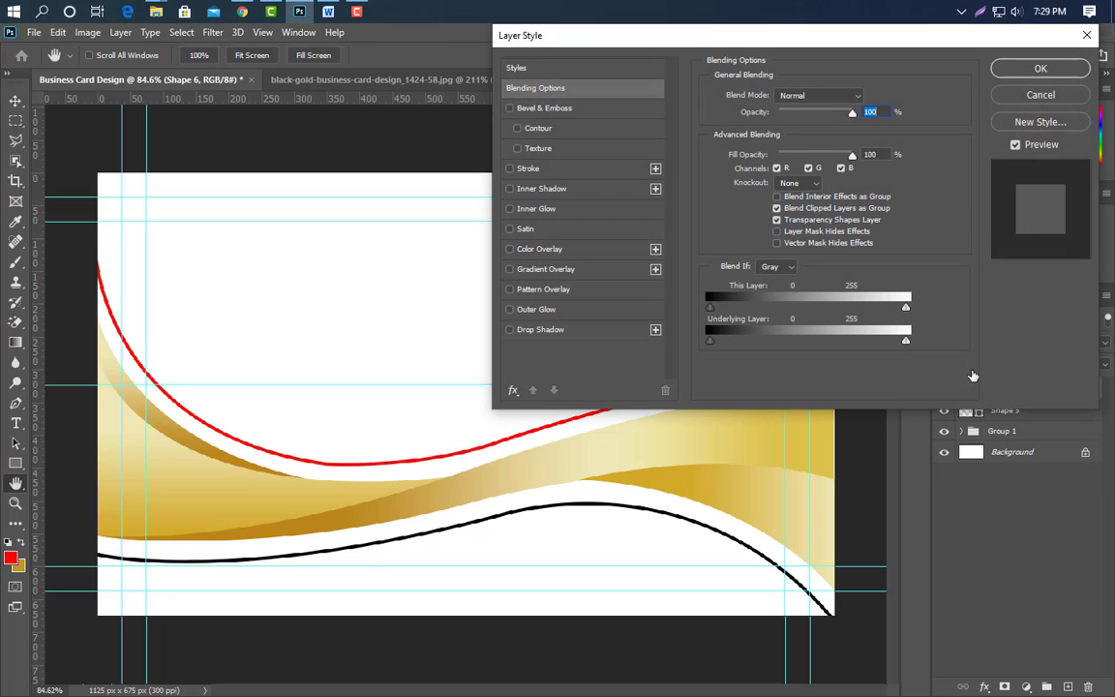
click(634, 270)
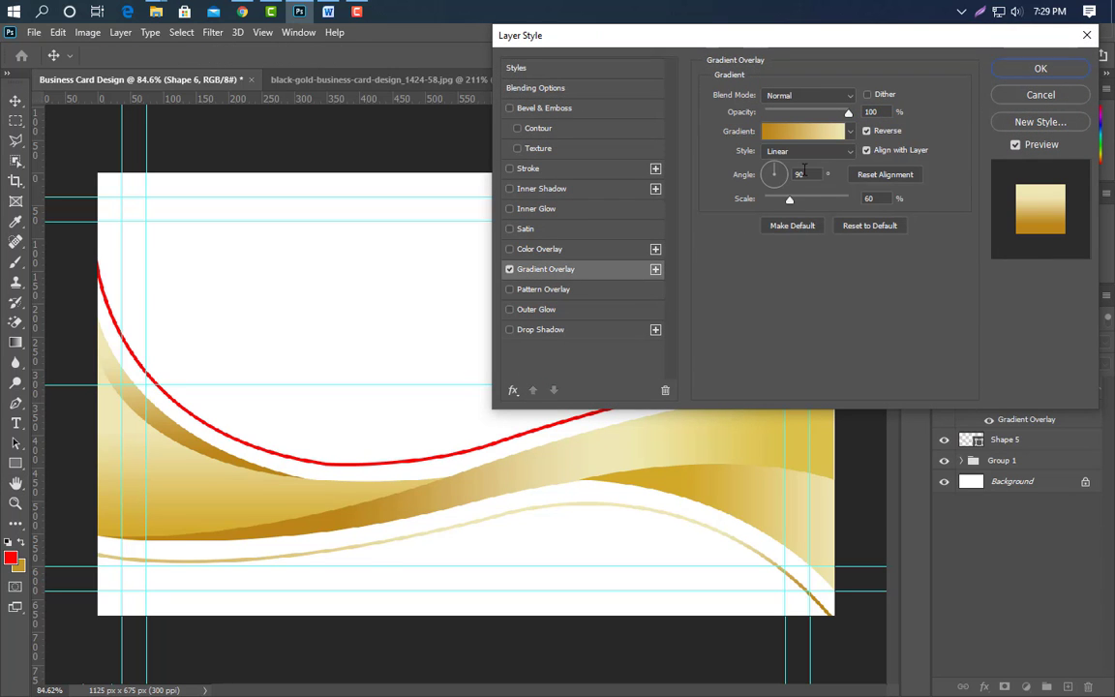
click(1040, 69)
Apply the same gold Gradient Overlay to the red curve, Shape 5.
click(1055, 445)
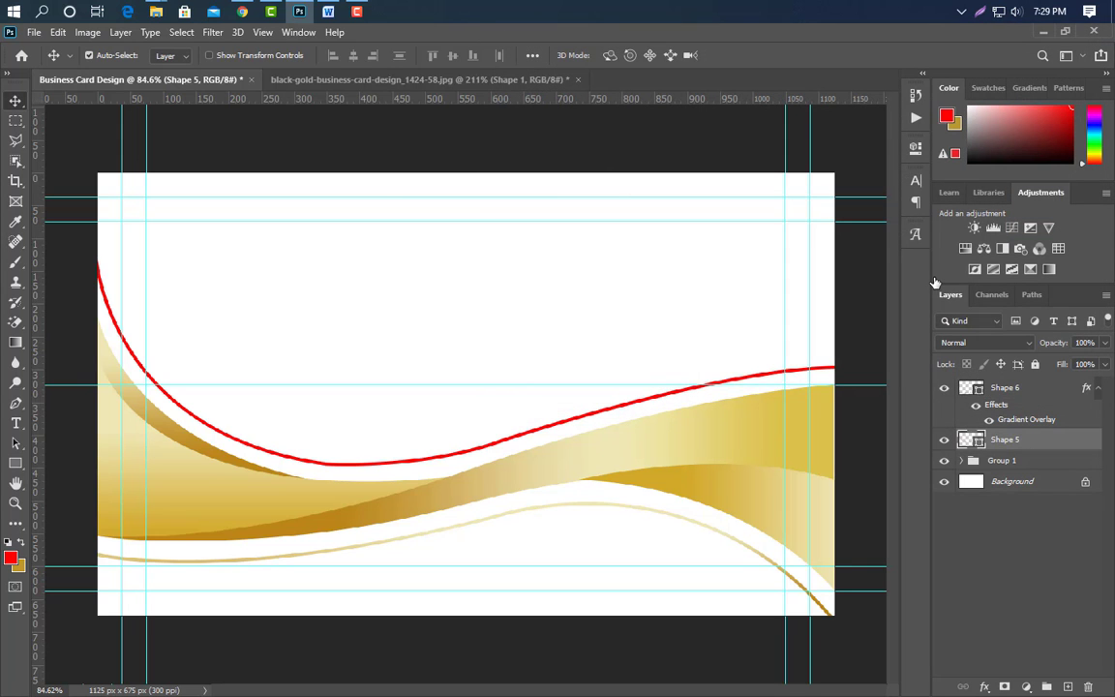
click(591, 270)
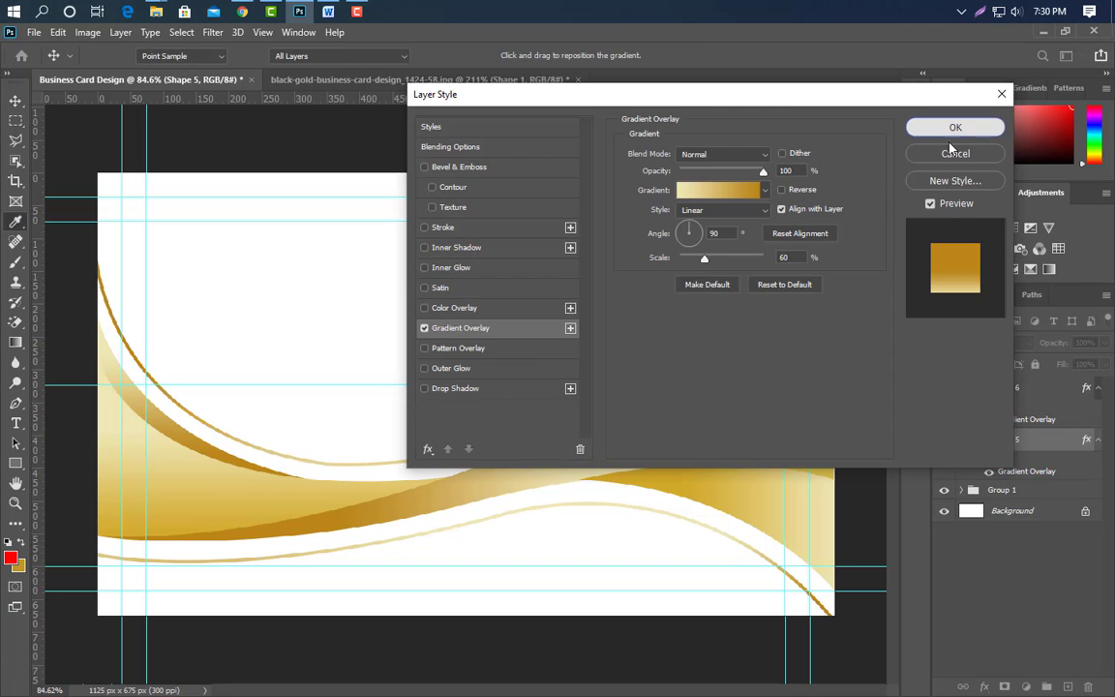
click(953, 125)
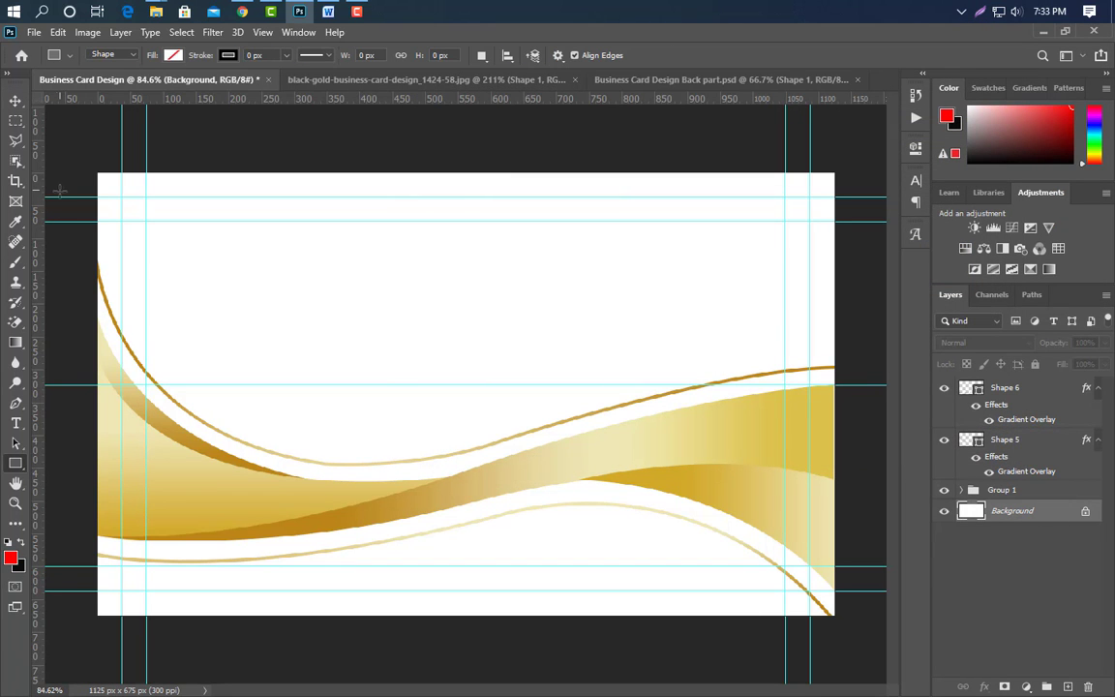
Draw a full-card rectangle with a solid near-black #0a0a0a fill.
drag(92, 168, 840, 622)
click(870, 144)
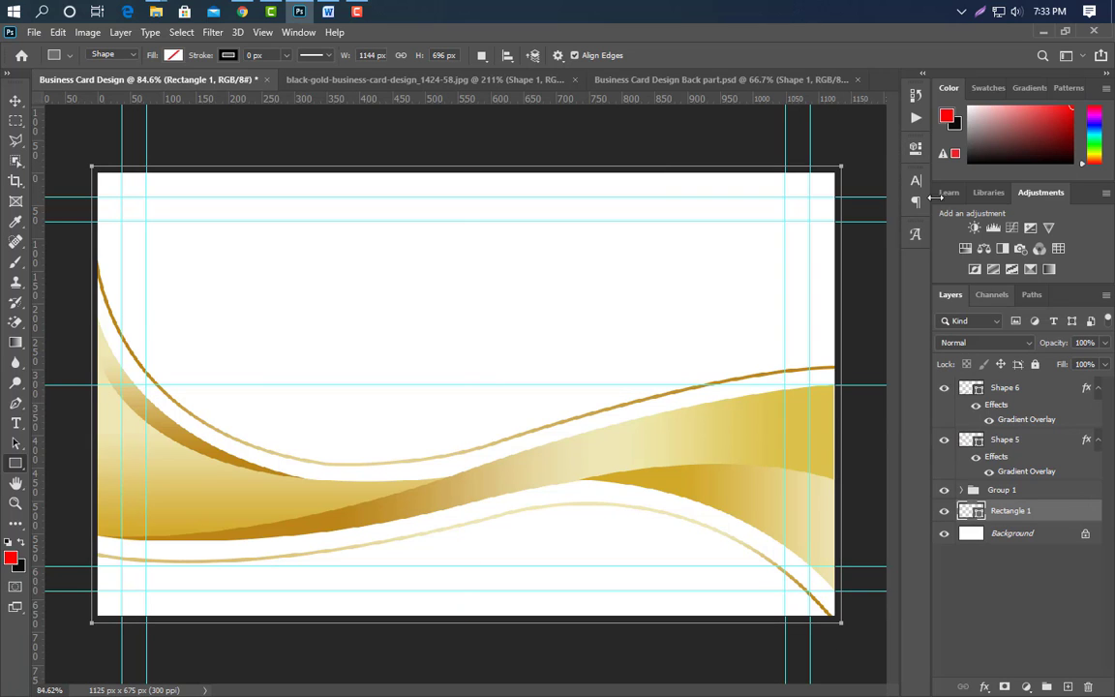
click(172, 55)
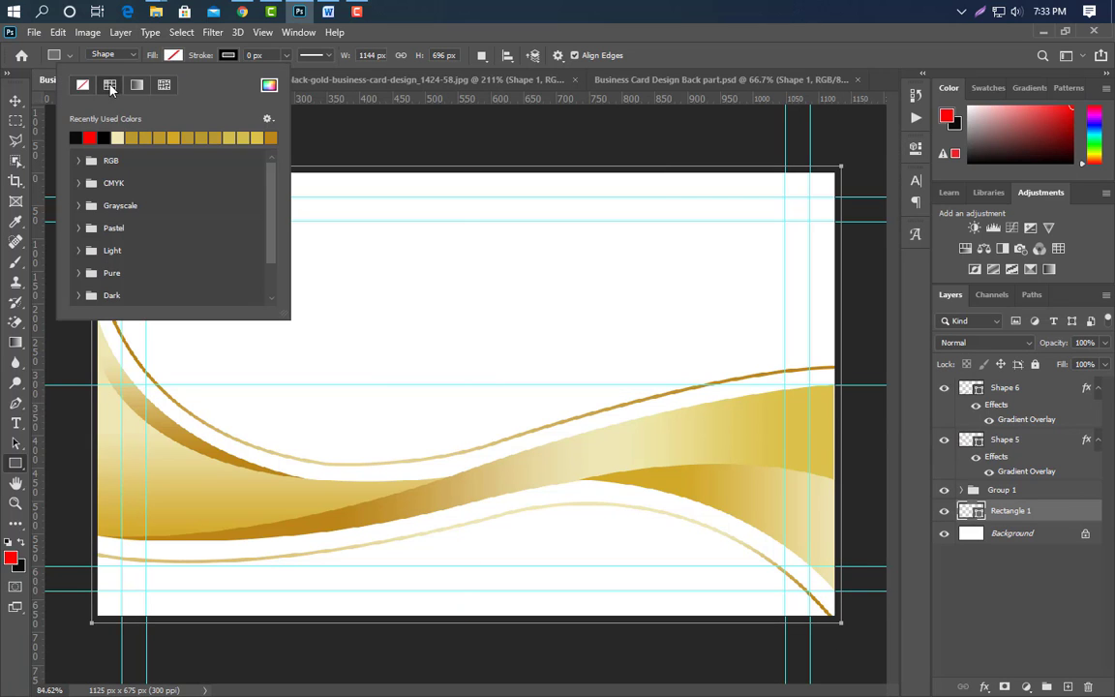
click(110, 87)
double_click(978, 517)
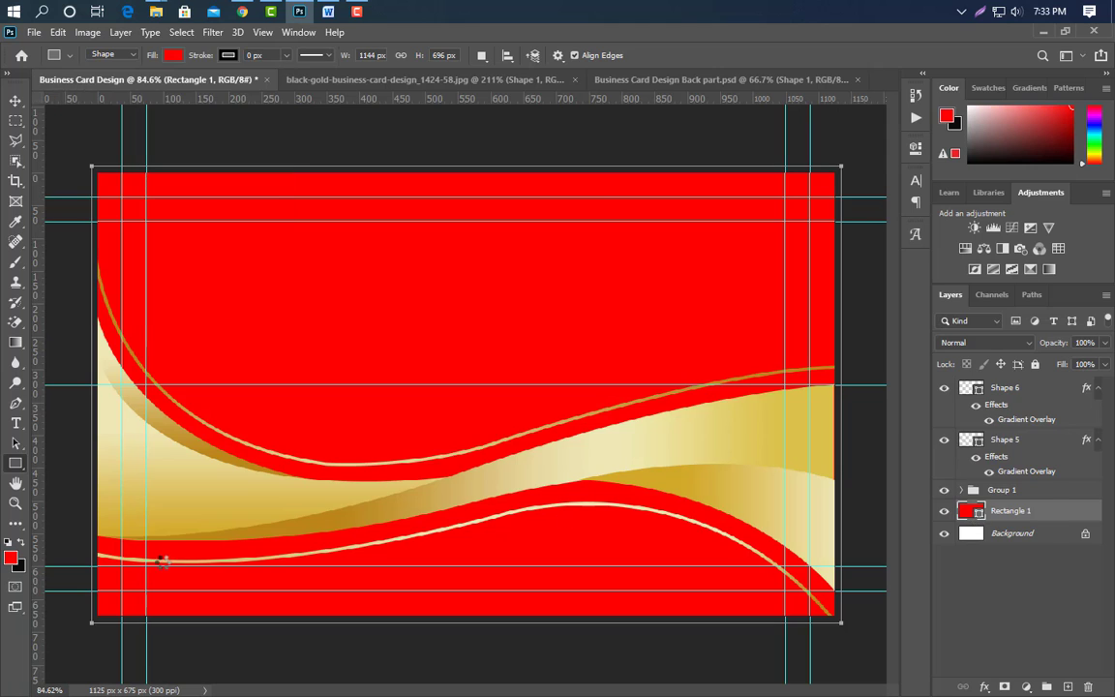
click(645, 610)
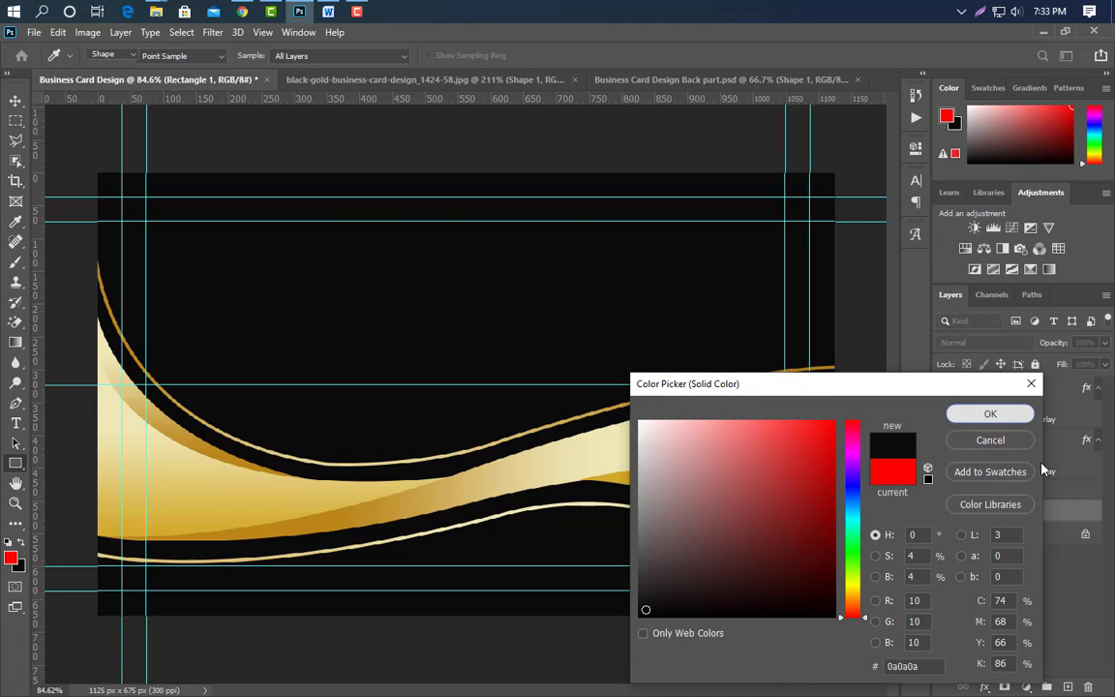
key(Return)
click(15, 104)
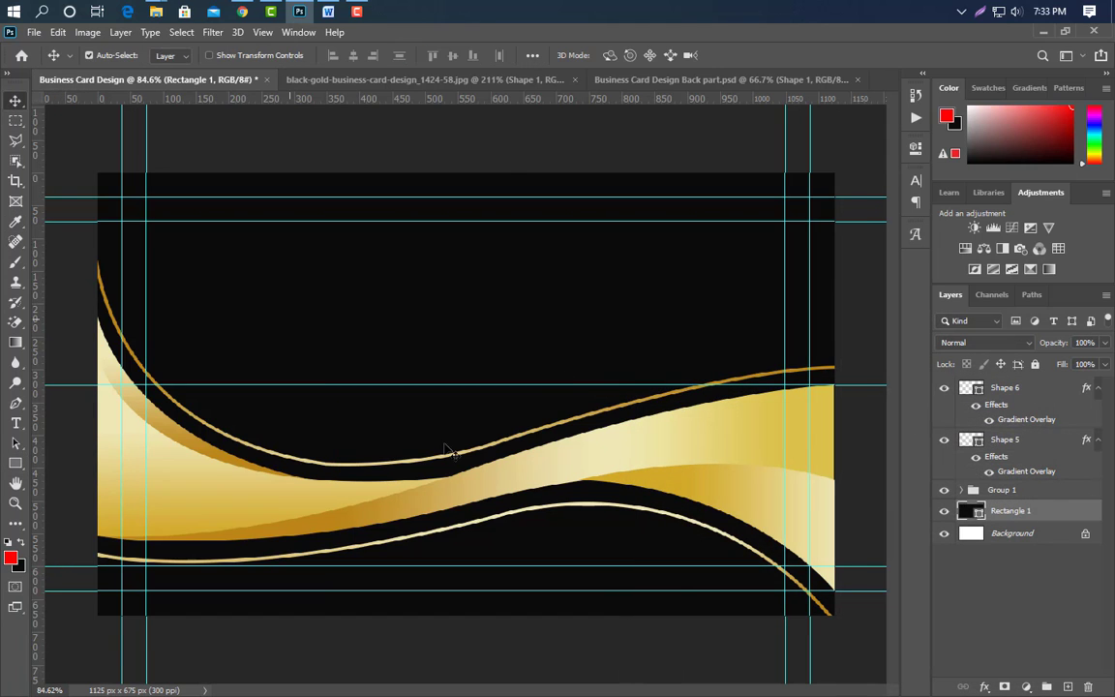
Place the blue glow image onto the card and set its blend mode to Screen.
click(304, 14)
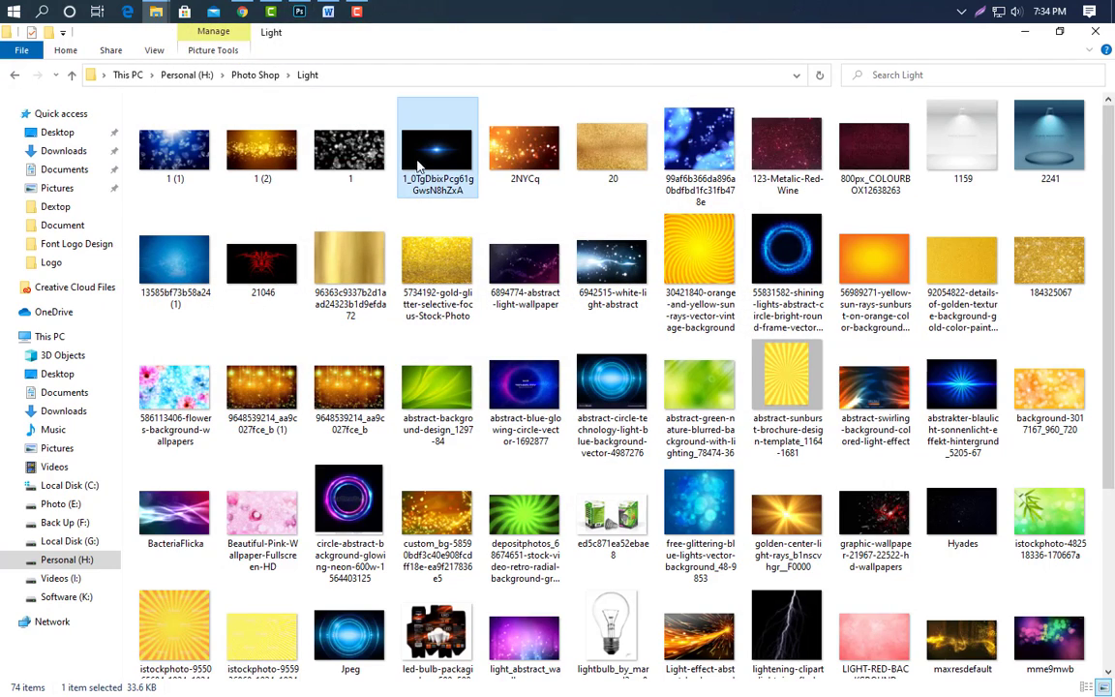
drag(303, 11, 326, 371)
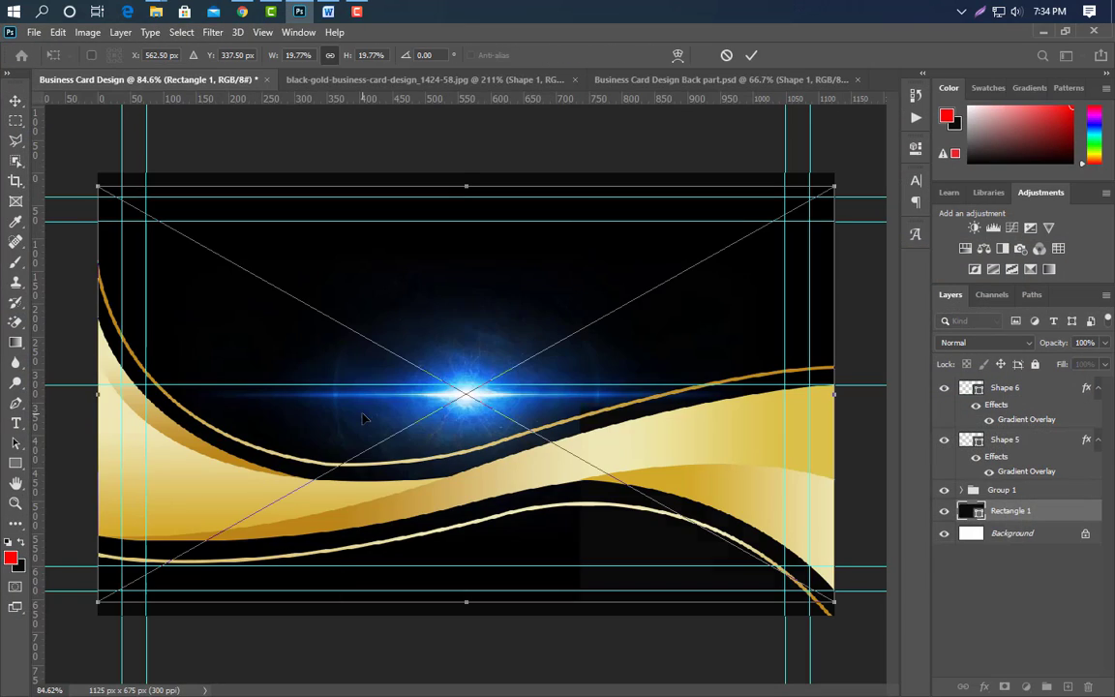
click(753, 55)
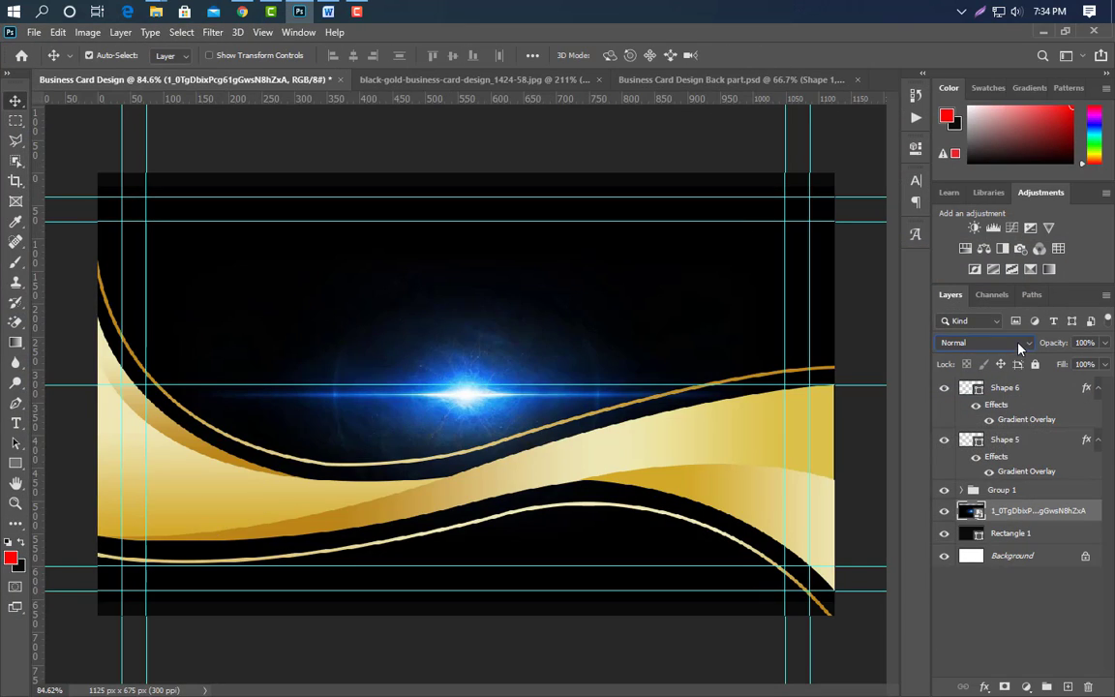
click(987, 343)
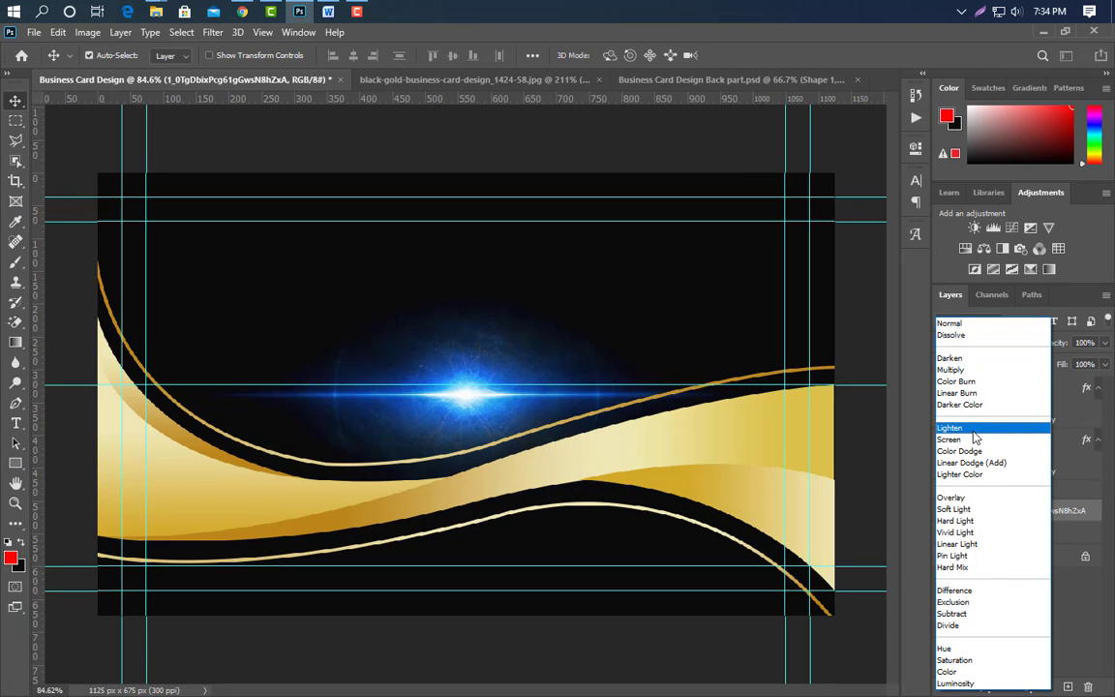
click(974, 437)
click(999, 348)
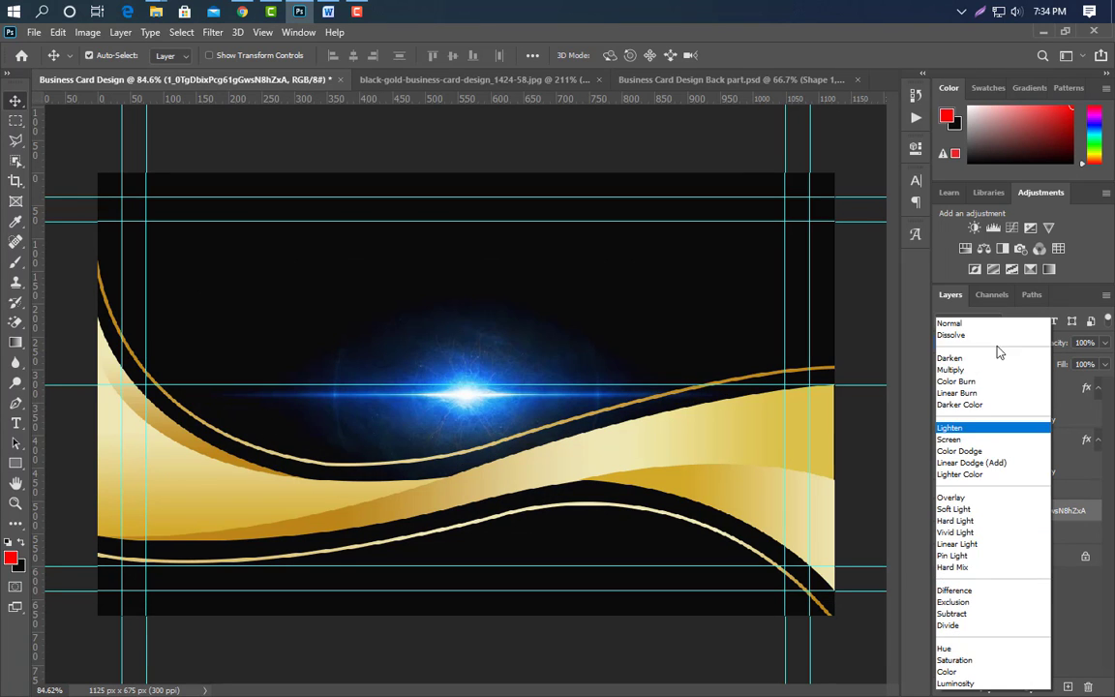
click(969, 441)
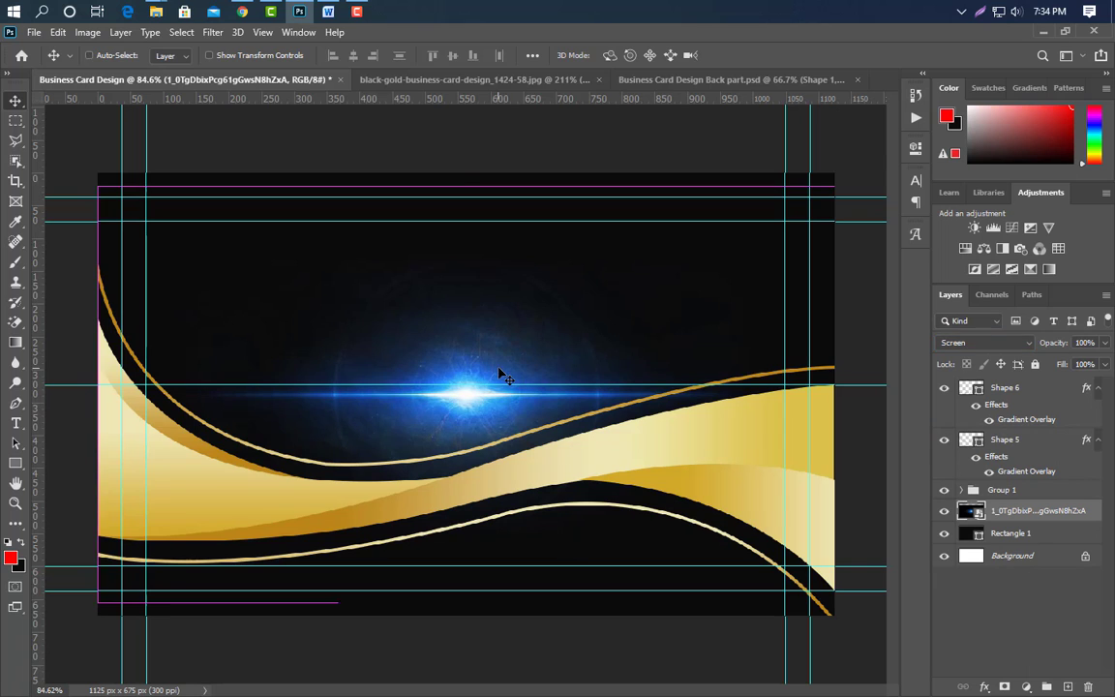
Shrink the glow to a small spark near bottom centre and move its layer to the top.
key(ctrl+t)
drag(467, 191, 466, 503)
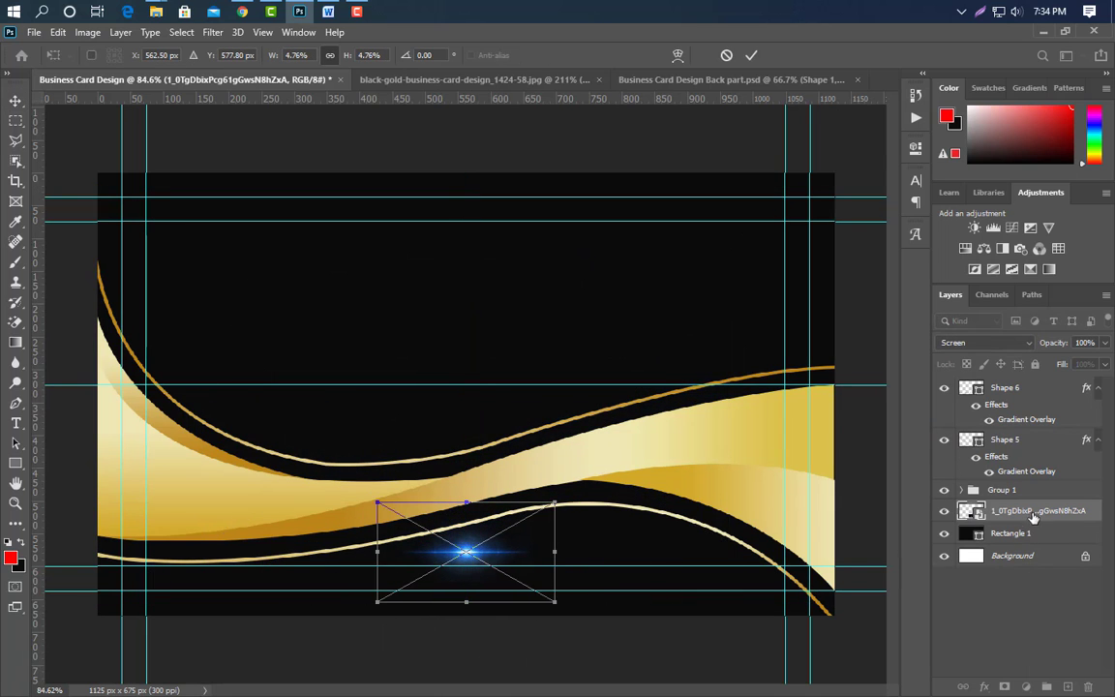
key(Return)
drag(1034, 518, 934, 380)
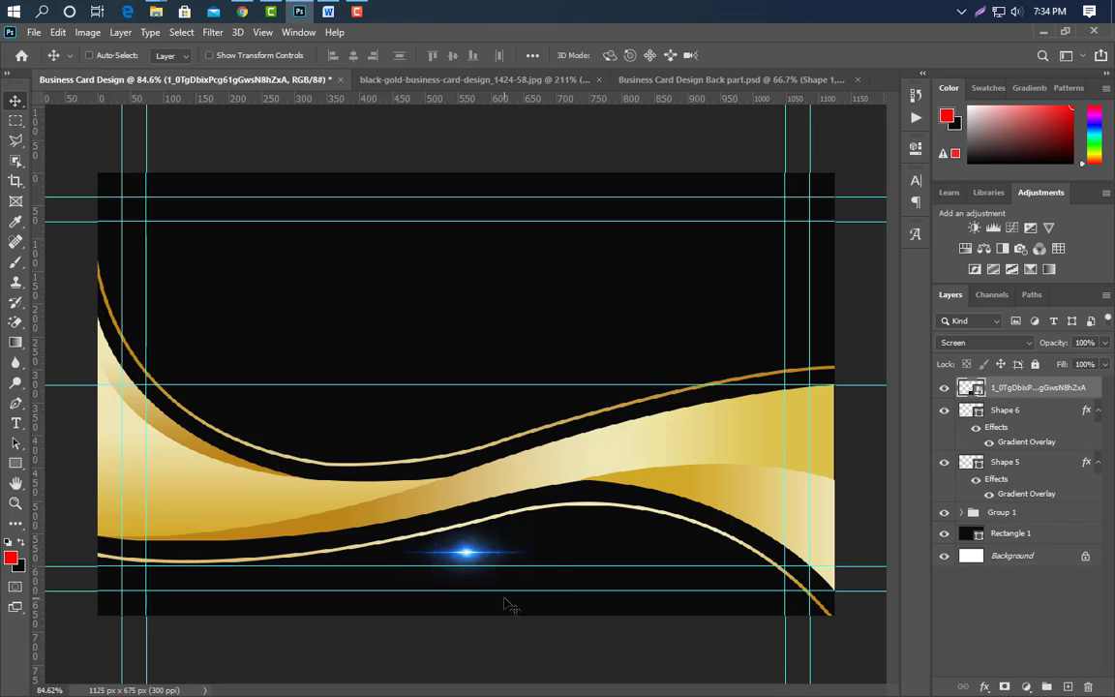
key(ctrl+t)
Move the glow to the upper-left gold curve, tilt it and squash it into a thin streak.
drag(496, 566, 165, 358)
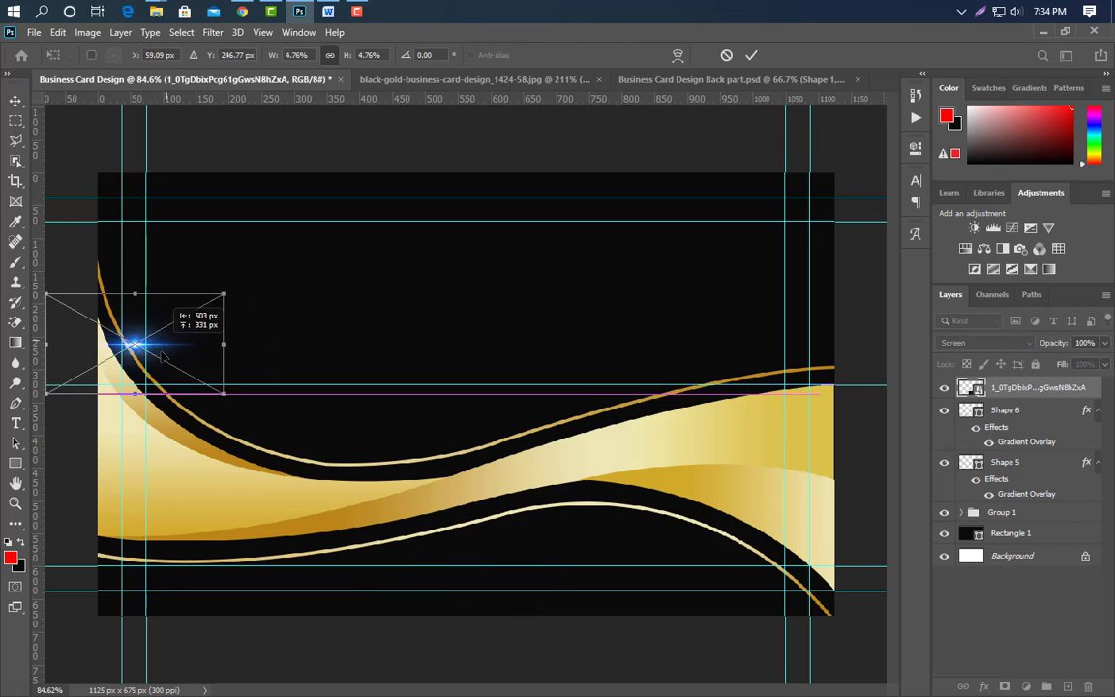
scroll(165, 358, up, 1)
drag(274, 318, 346, 411)
scroll(124, 432, up, 8)
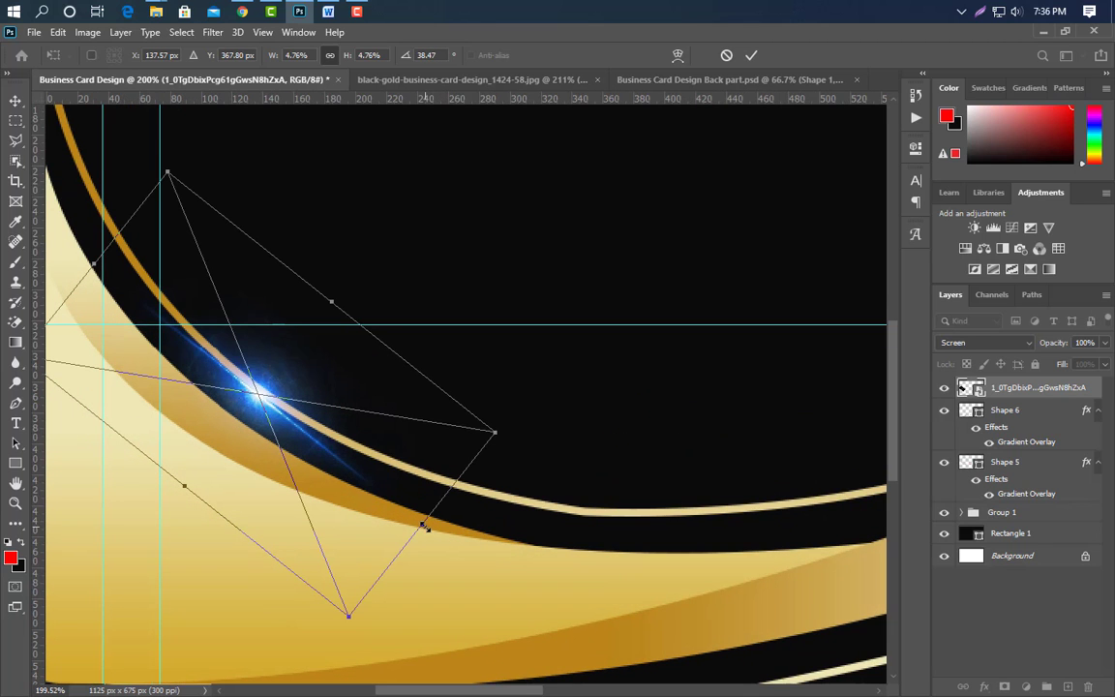
drag(424, 527, 358, 477)
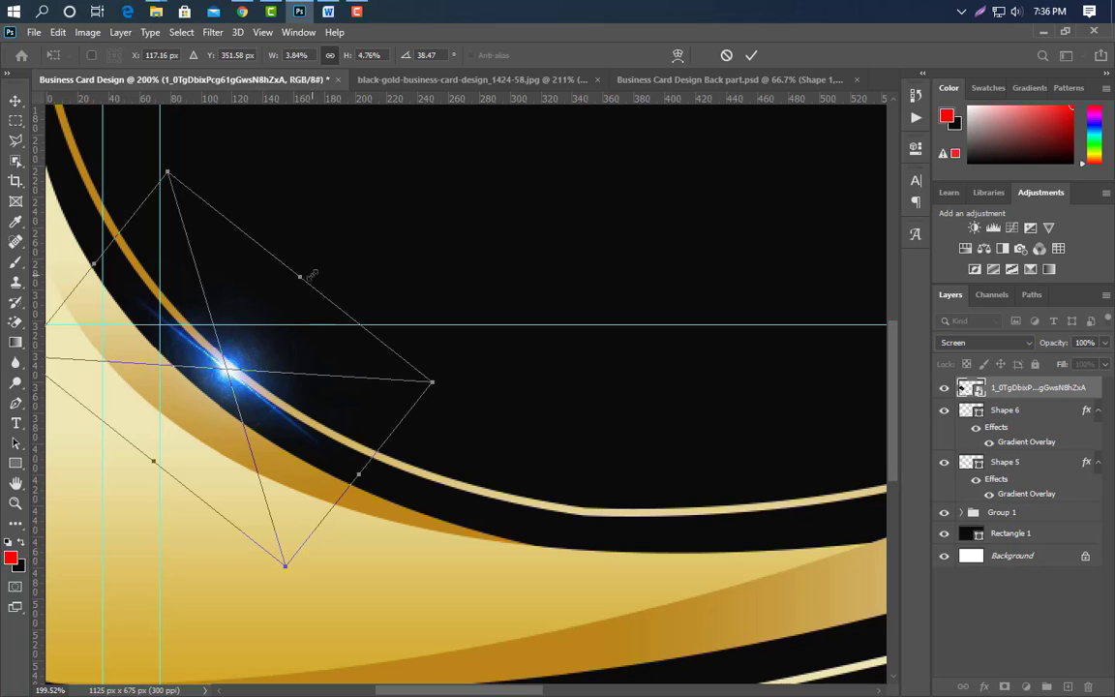
drag(308, 275, 284, 388)
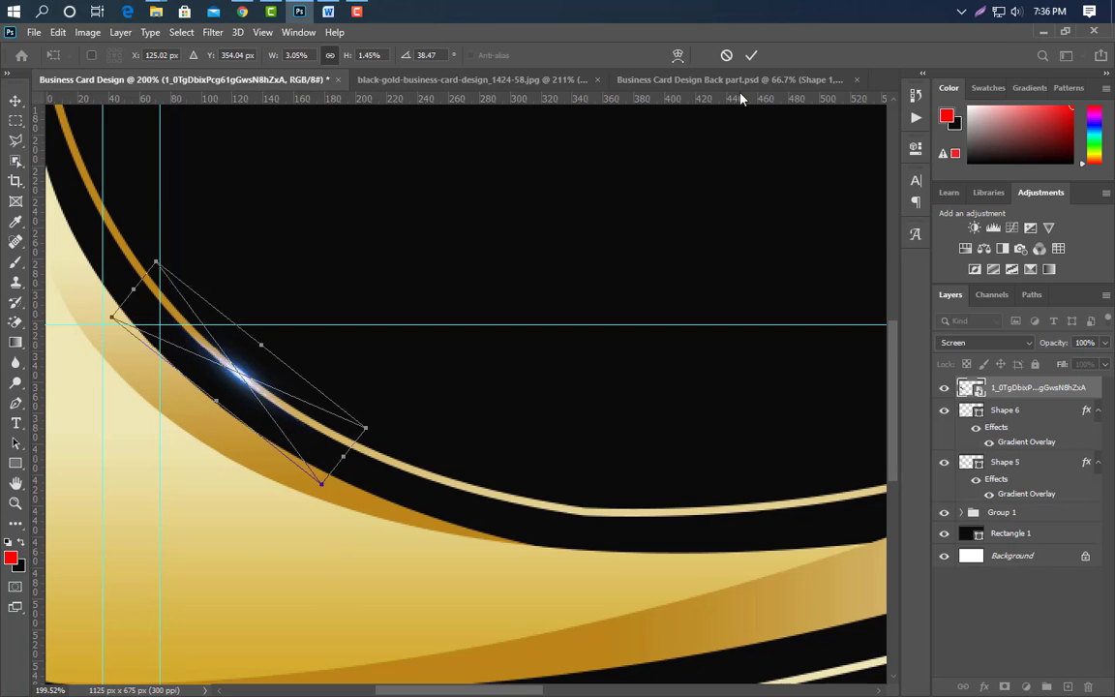
click(752, 56)
scroll(236, 350, down, 3)
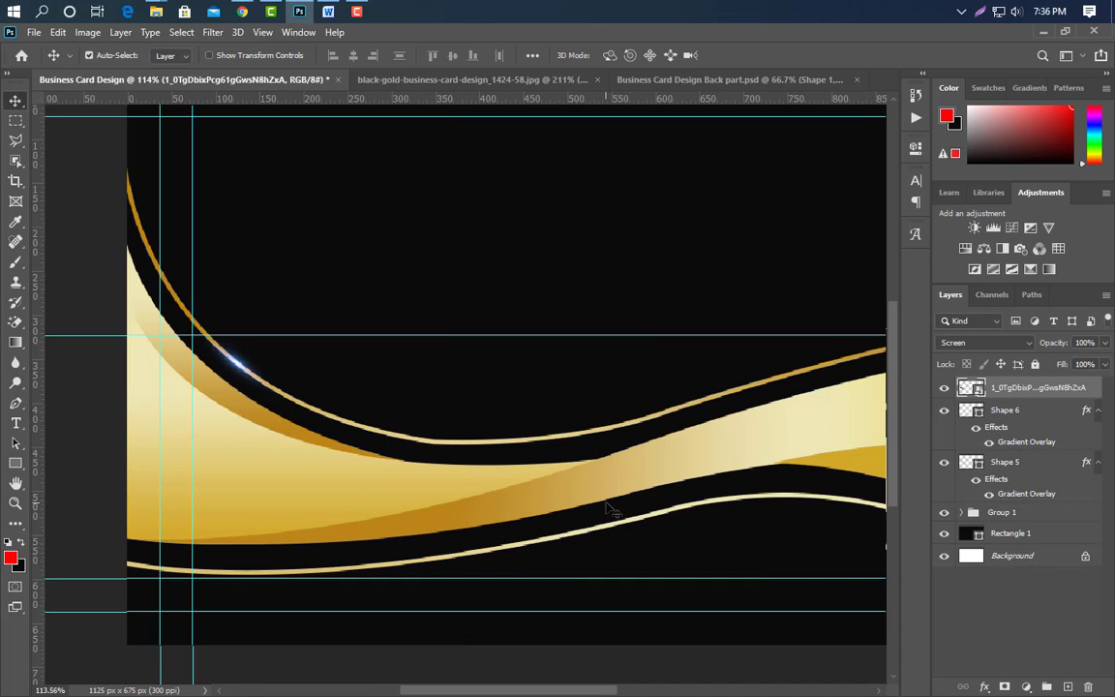
Duplicate the glow and place the copy, rotated about 16°, near the curve's middle.
drag(1077, 396, 1067, 686)
key(ctrl+t)
drag(238, 363, 383, 399)
drag(469, 418, 487, 361)
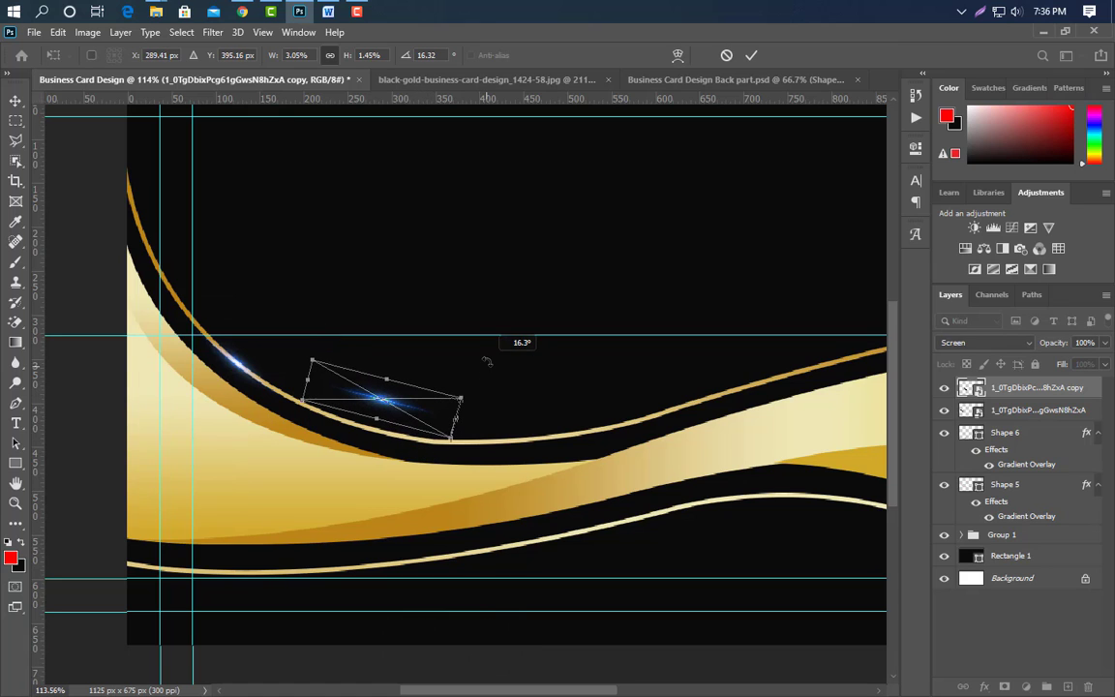
key(Down)
key(Down)
key(Down)
key(Down)
key(Down)
key(Down)
key(Down)
key(Down)
key(Down)
key(Down)
key(Down)
key(Down)
key(Down)
key(Down)
key(Down)
key(Down)
key(Down)
key(Down)
key(Down)
key(Down)
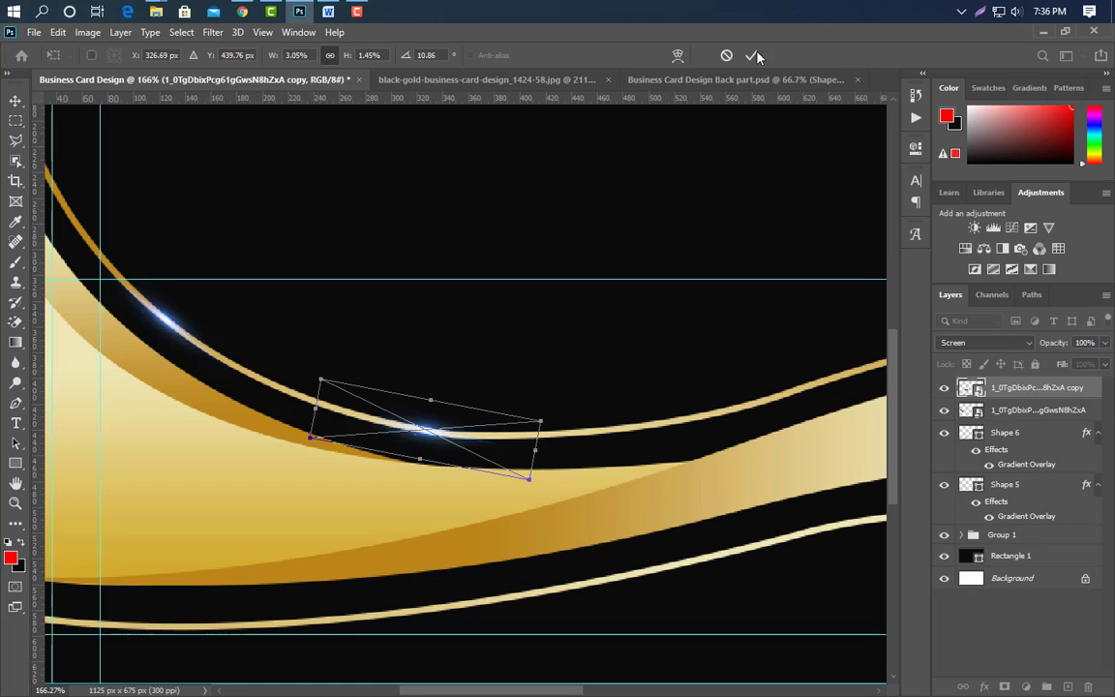
click(754, 55)
scroll(293, 389, down, 3)
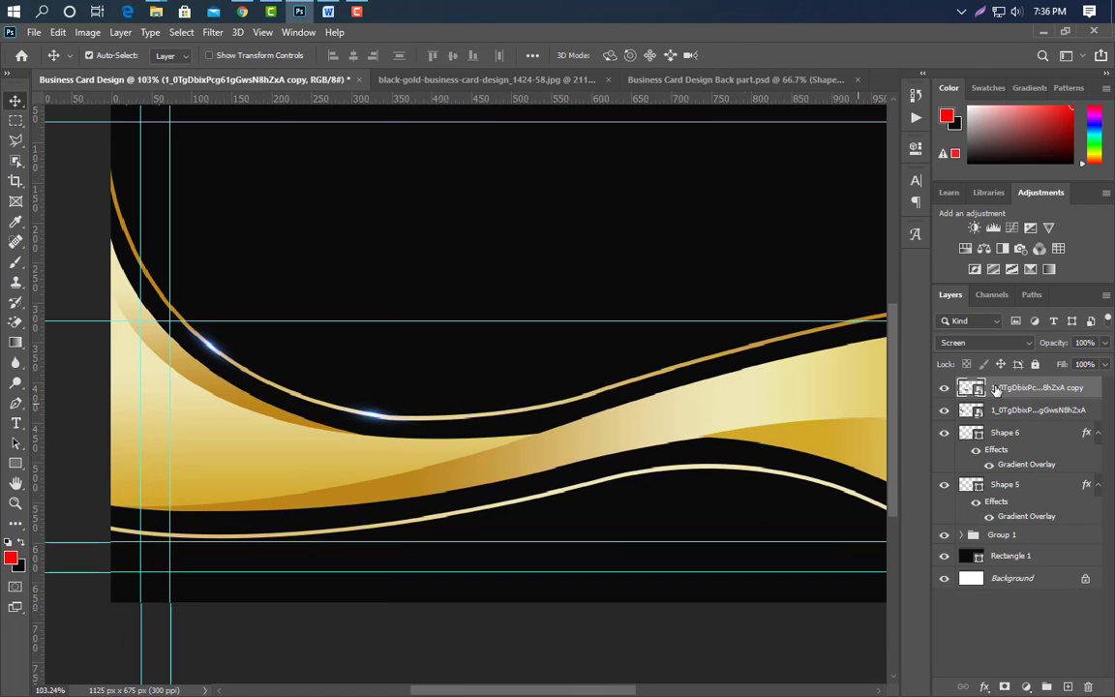
Duplicate the glow and set the copy, angled to the slope, further along the upper gold curve.
drag(1076, 391, 1047, 686)
key(ctrl+t)
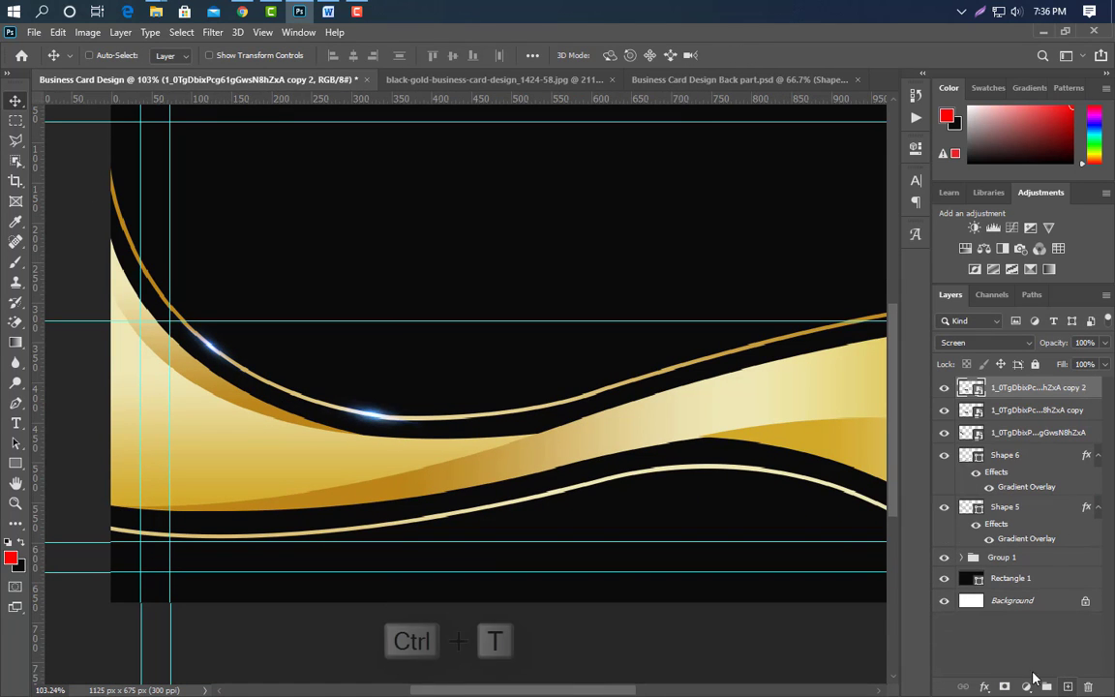
drag(430, 437, 623, 410)
drag(639, 414, 674, 353)
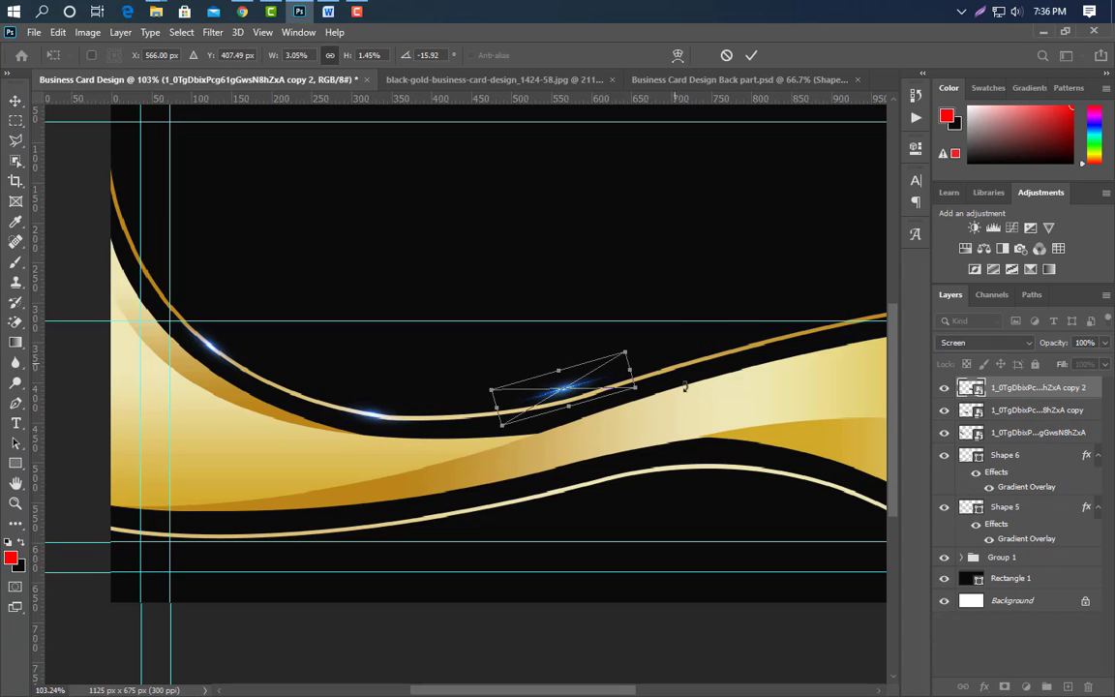
key(Down)
key(Down)
key(Down)
key(Down)
key(Down)
key(Down)
key(Down)
key(Down)
key(Down)
key(Down)
key(Down)
key(Down)
key(Down)
key(Down)
key(Down)
key(Left)
key(Left)
key(Left)
key(Left)
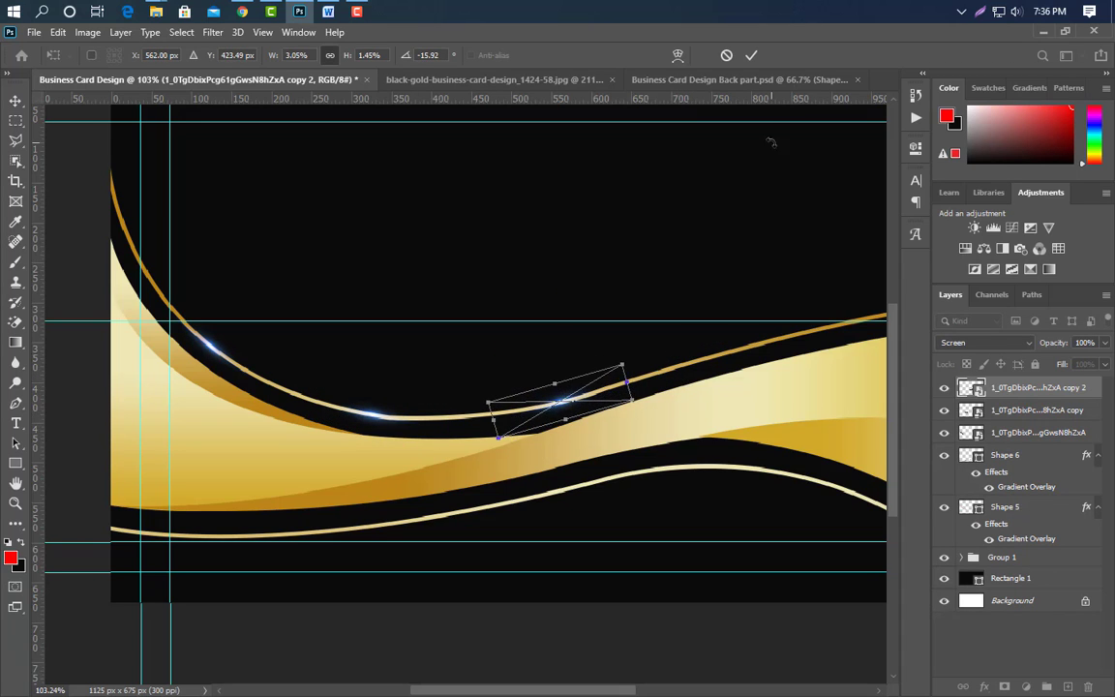
click(752, 56)
scroll(774, 557, down, 2)
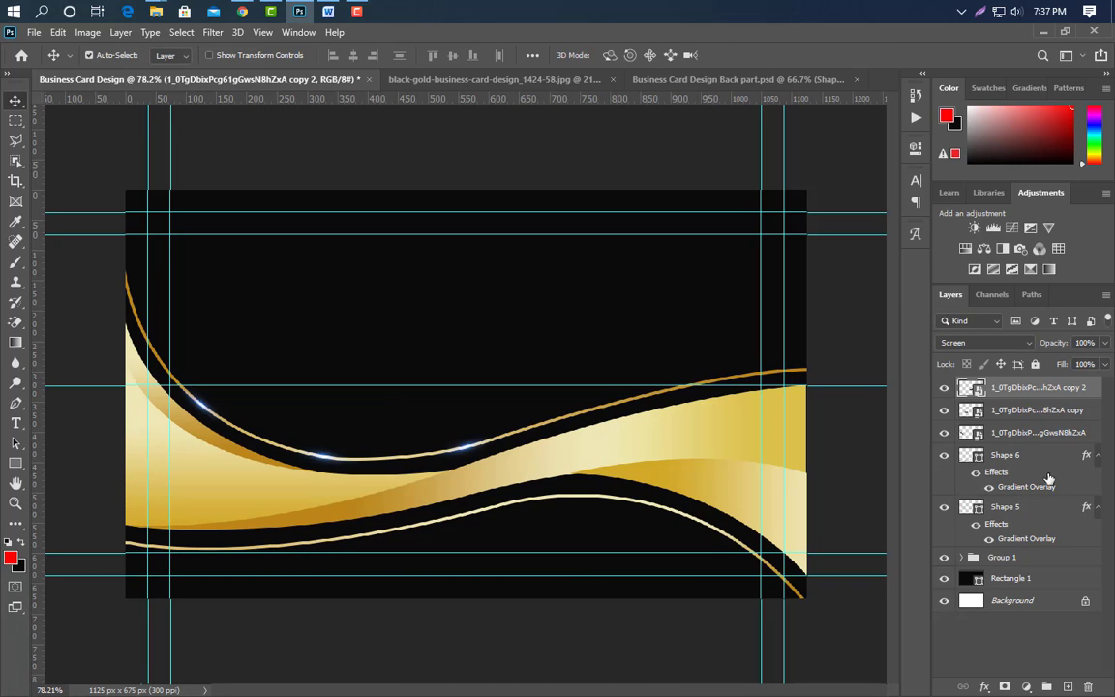
Add two more glow copies further right along the upper curve, tilting the last to match.
drag(1059, 395, 1070, 686)
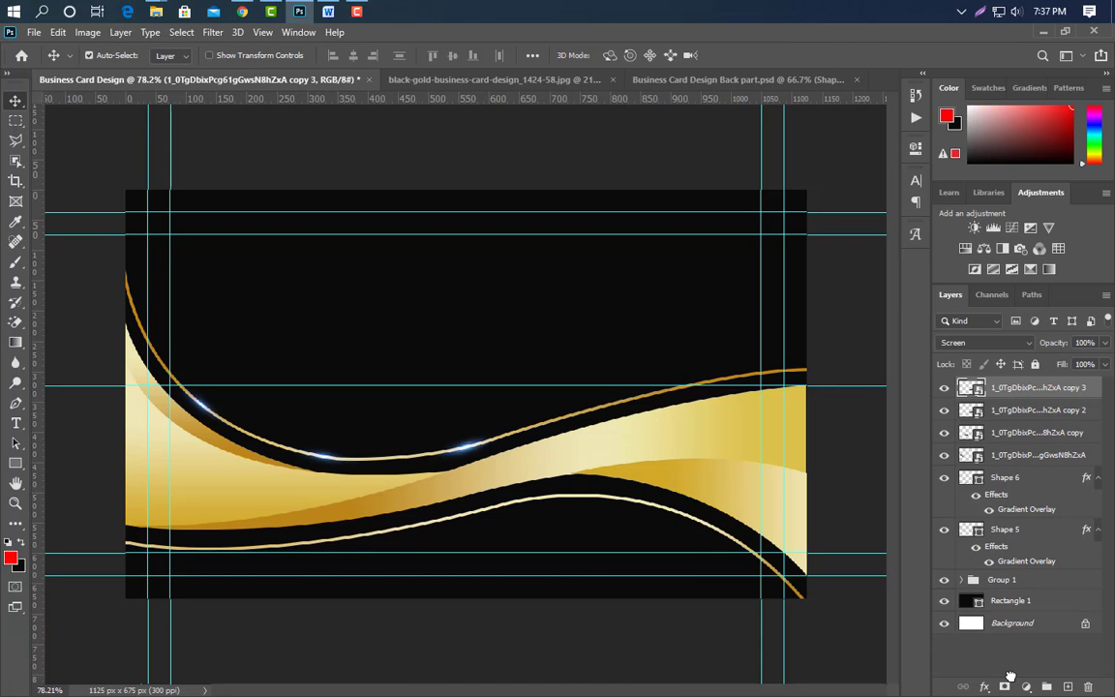
key(ctrl+t)
drag(478, 448, 629, 400)
click(751, 56)
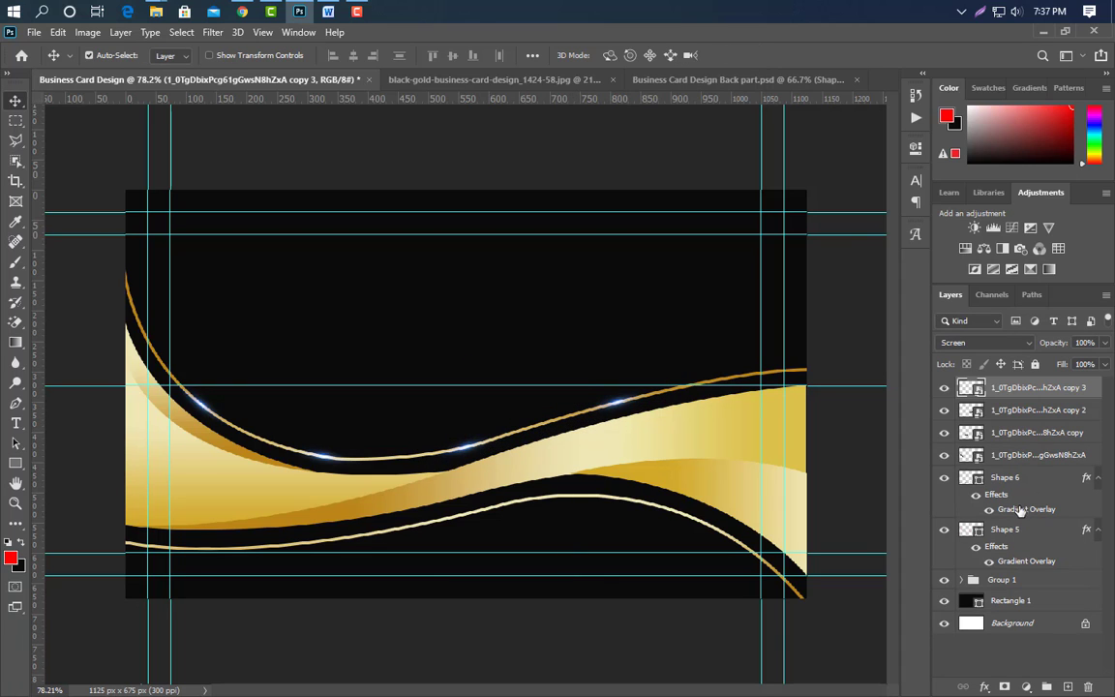
drag(1065, 409, 1047, 686)
key(ctrl+t)
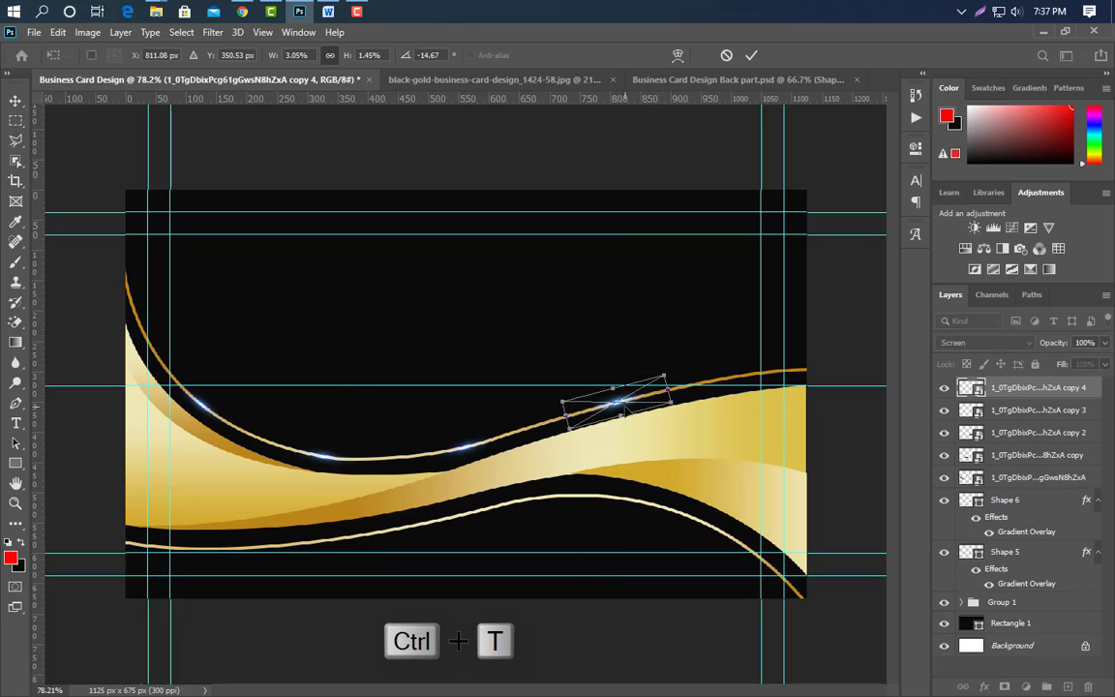
drag(629, 411, 737, 385)
drag(790, 373, 791, 379)
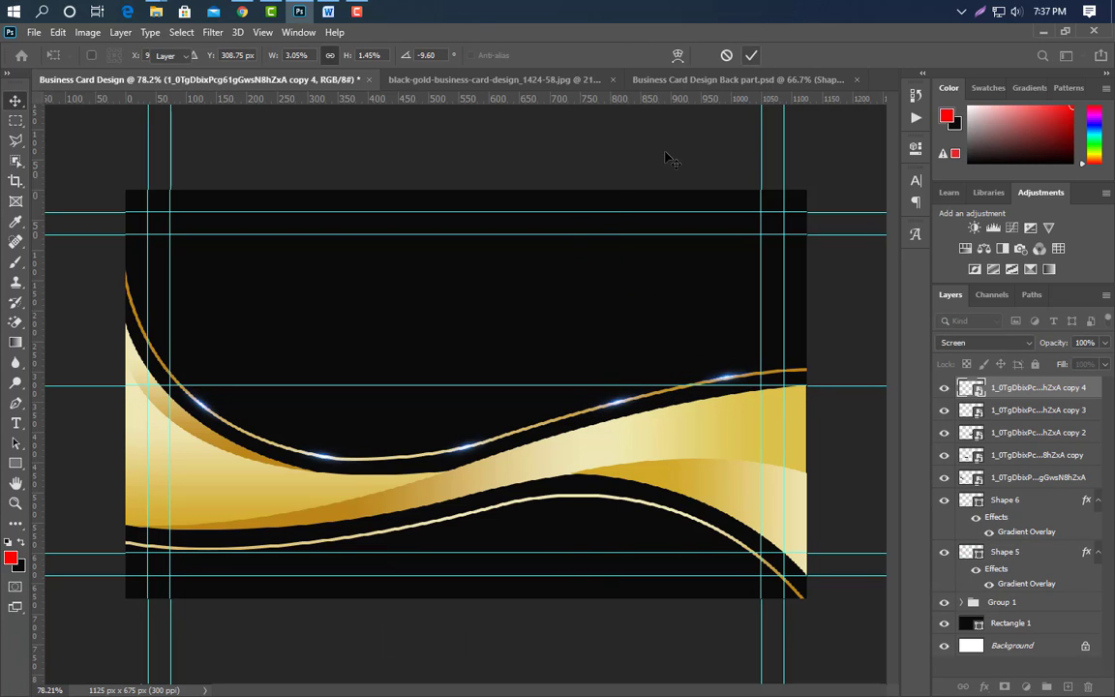
key(Return)
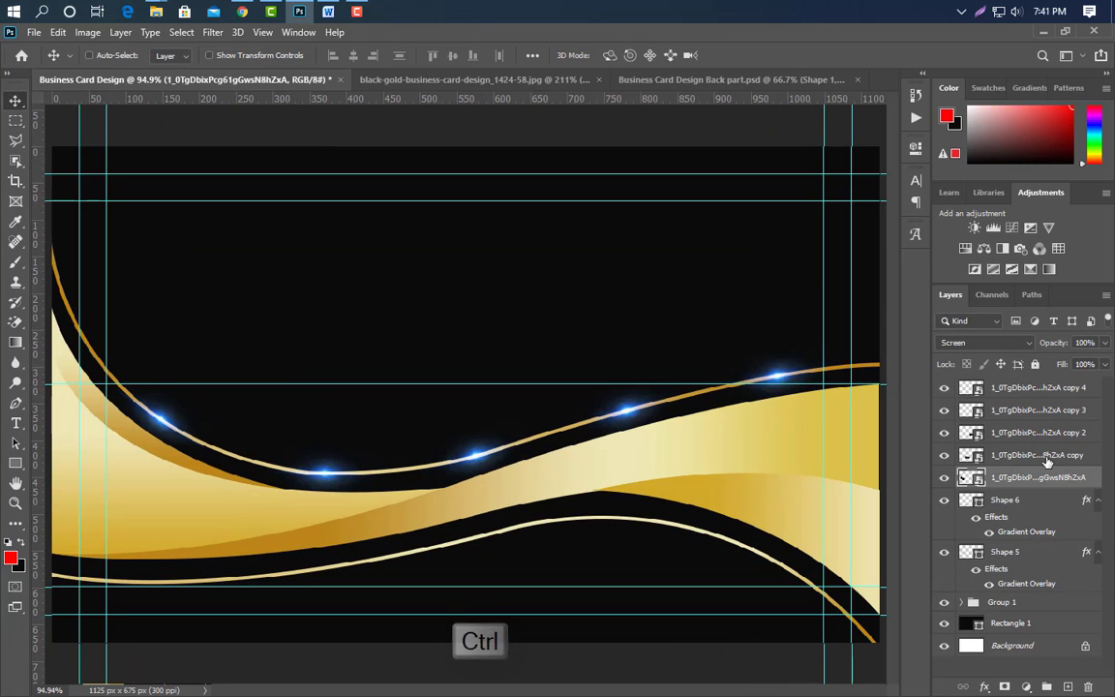
Group the five glow layers, duplicate the group and shift it down toward the lower curve.
ctrl+click(1045, 457)
ctrl+click(1043, 435)
ctrl+click(1041, 411)
ctrl+click(1038, 391)
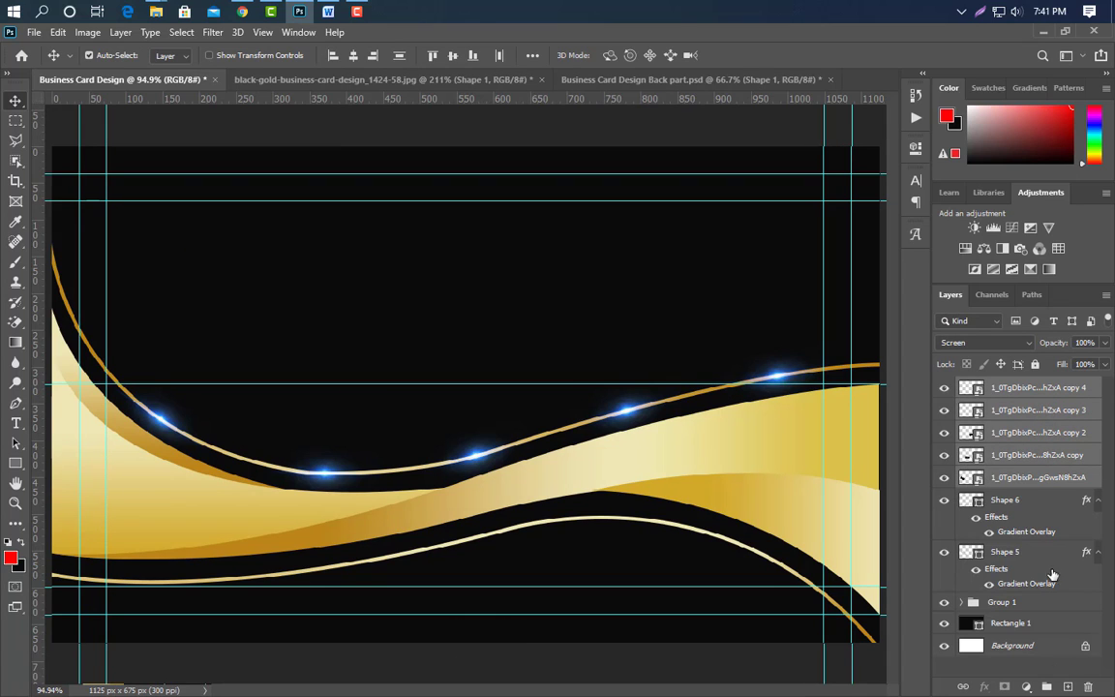
click(1046, 687)
drag(1044, 391, 1046, 686)
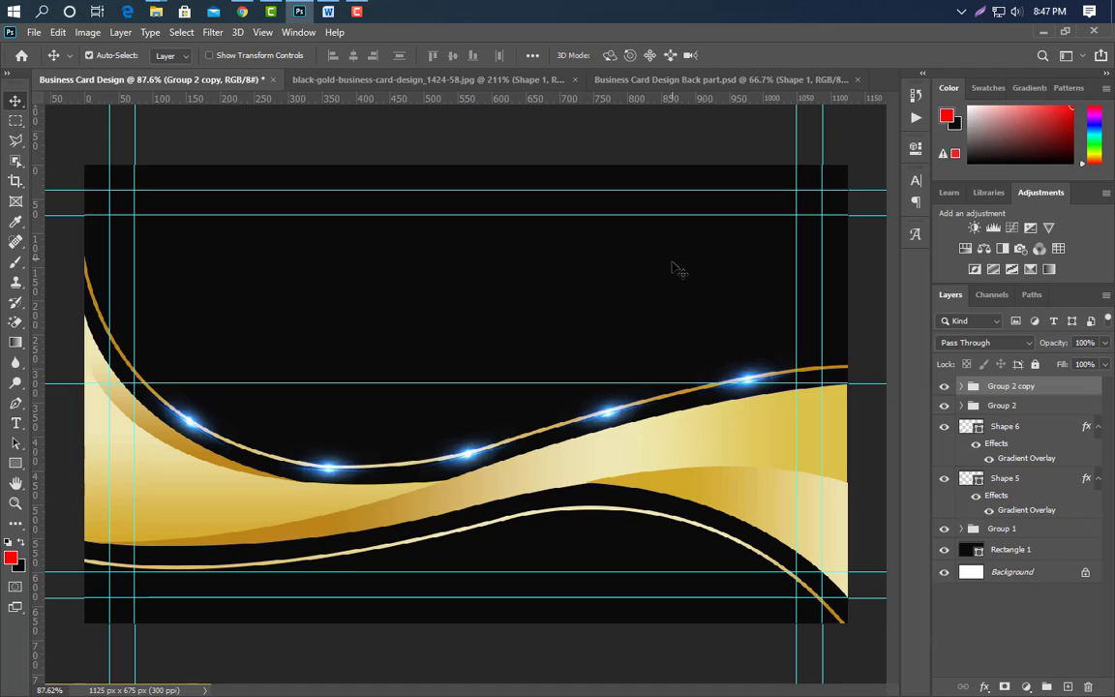
key(Down)
key(Down)
key(Down)
key(Down)
key(Down)
key(Down)
key(Down)
key(Down)
key(Down)
key(Down)
key(Down)
key(Down)
key(Down)
key(Down)
key(Down)
key(Down)
key(Down)
key(Down)
key(Down)
key(Down)
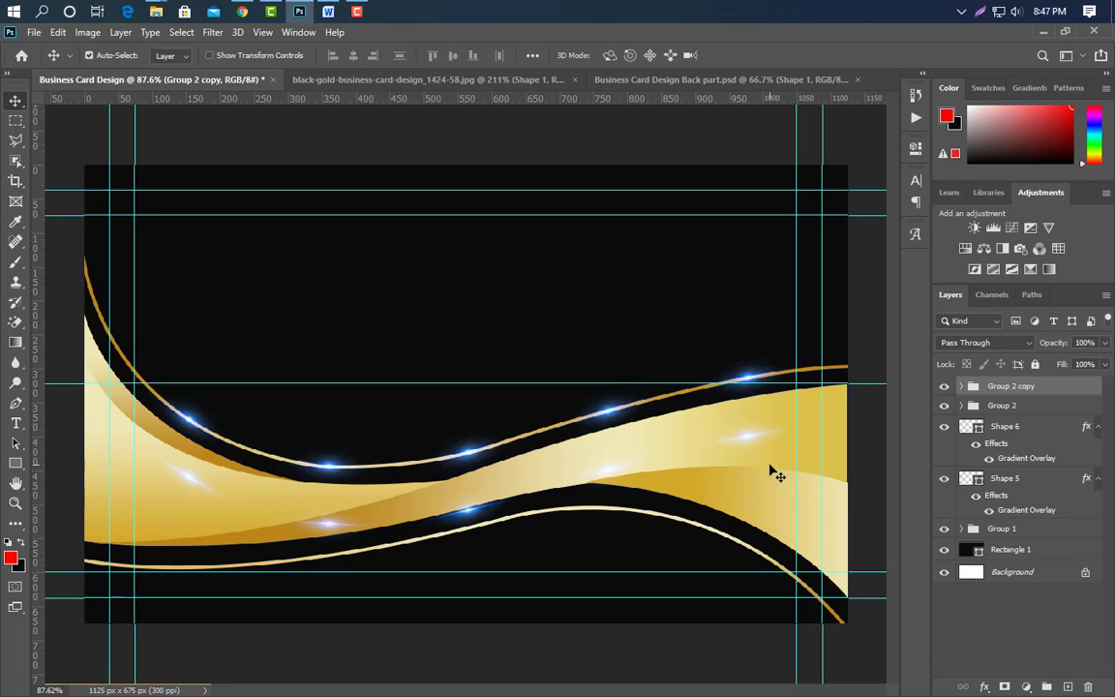
key(Down)
key(Down)
key(Down)
key(Down)
key(Down)
key(Down)
key(Down)
key(Down)
key(Down)
key(Down)
key(Down)
key(Down)
key(Down)
key(Down)
key(Down)
key(Down)
key(Down)
key(Down)
key(Down)
key(Down)
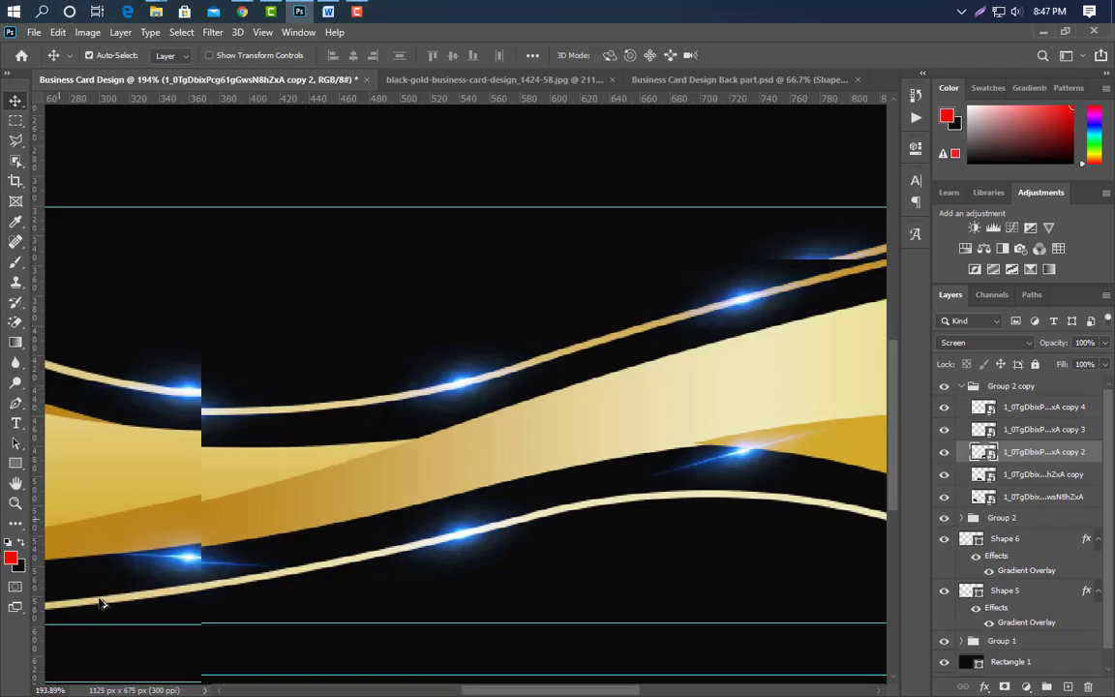
Rotate one copied glow and nudge it onto the lower gold line.
scroll(102, 602, up, 6)
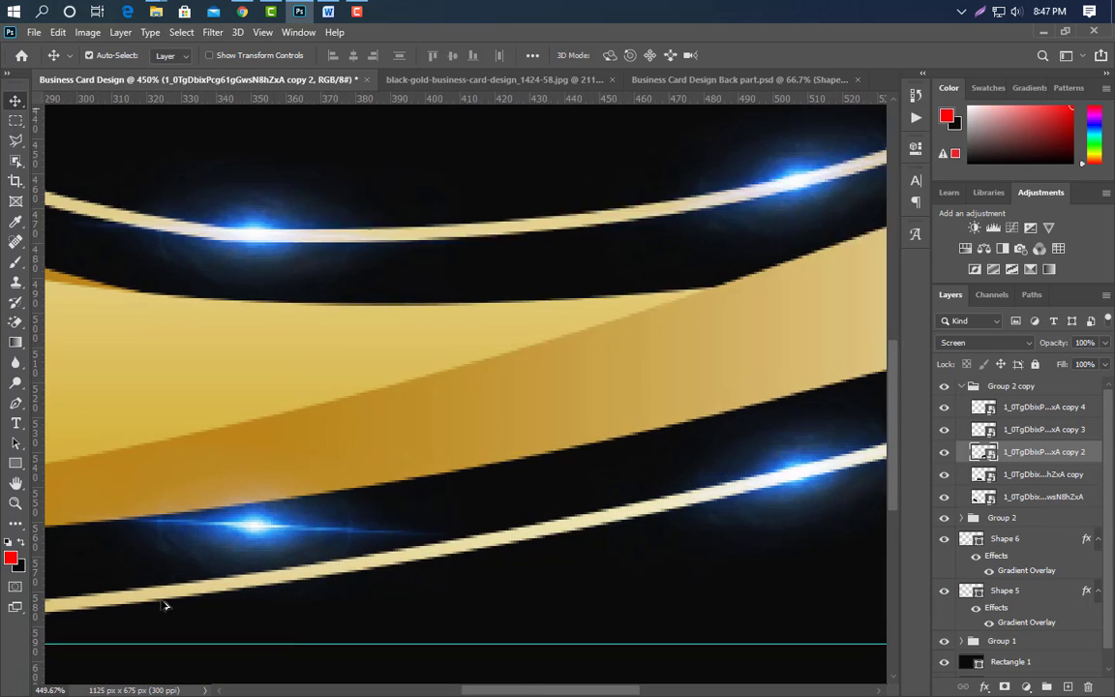
click(288, 518)
key(ctrl+t)
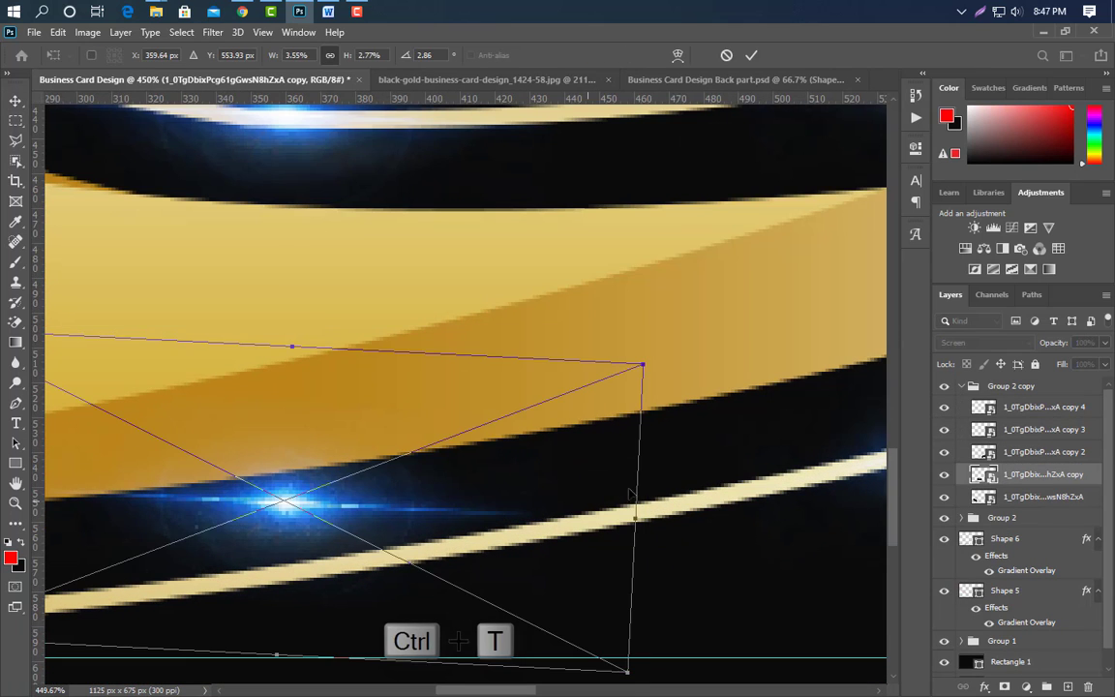
mouse_move(654, 463)
mouse_down()
mouse_move(667, 391)
mouse_move(657, 419)
mouse_move(667, 458)
mouse_up()
key(Down)
key(Down)
key(Down)
key(Down)
key(Down)
key(Down)
key(Down)
key(Down)
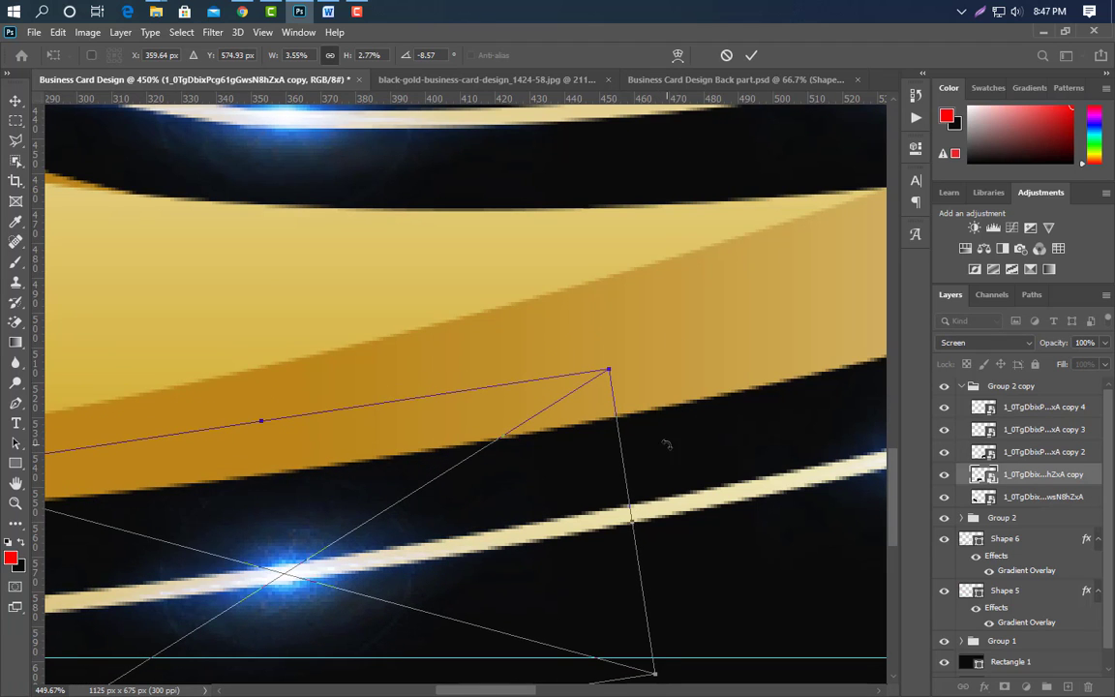
click(750, 56)
scroll(596, 432, down, 10)
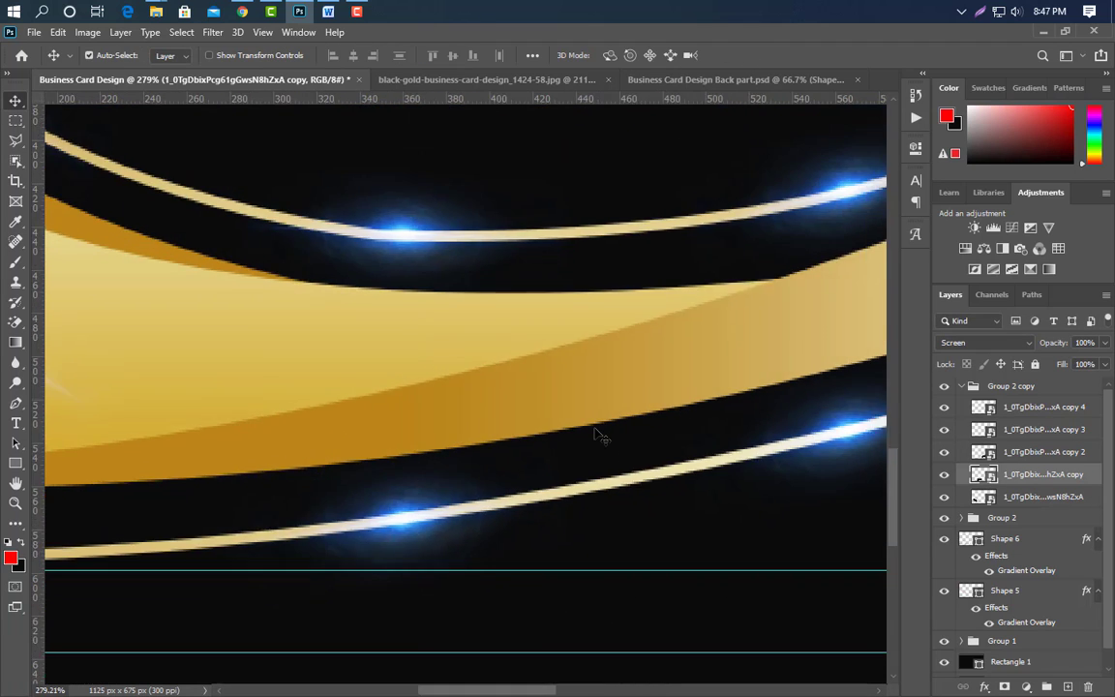
scroll(152, 439, up, 5)
Level the glow on the left gold band and move it down onto the lower gold line.
click(219, 331)
key(ctrl+t)
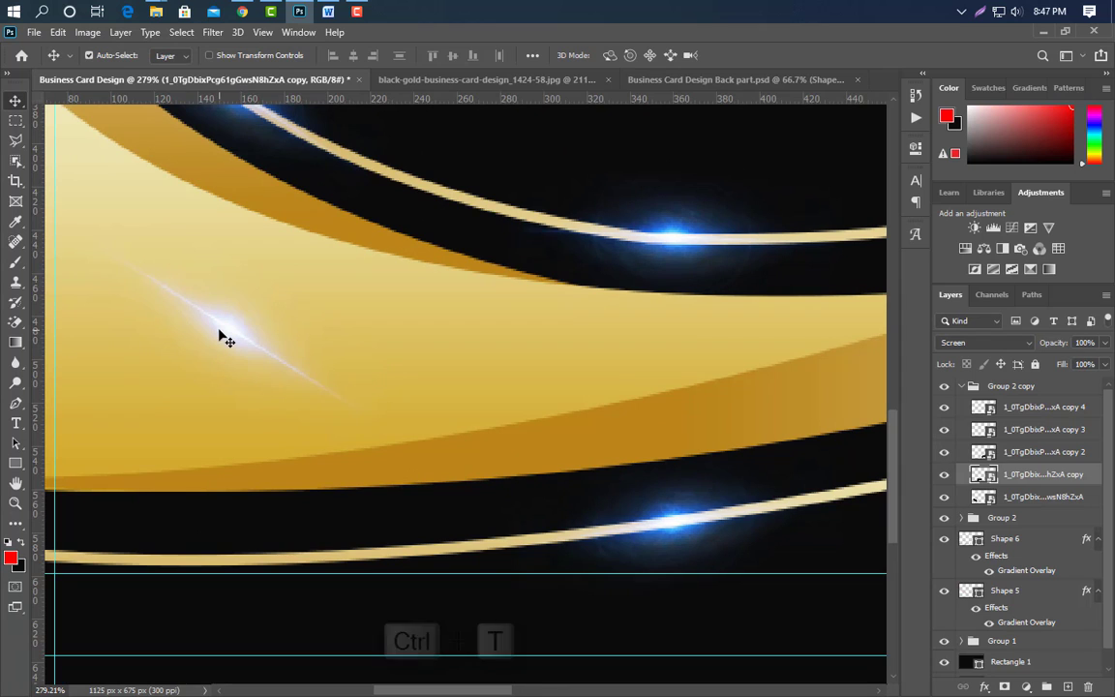
key(Down)
key(Down)
key(Down)
key(Down)
key(Down)
key(Down)
key(Down)
key(Down)
key(Down)
key(Down)
key(Down)
key(Down)
key(Down)
key(Down)
key(Down)
key(Down)
key(Down)
key(Down)
key(Down)
key(Down)
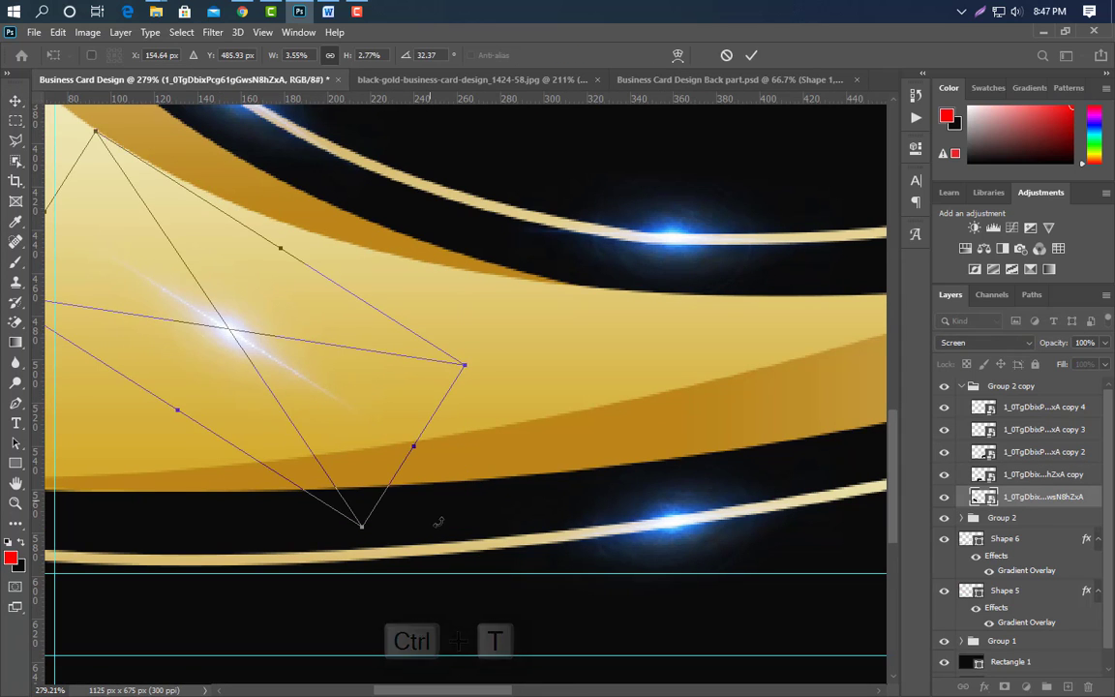
key(Down)
key(Down)
key(Down)
key(Down)
key(Down)
key(Down)
key(Down)
key(Down)
key(Down)
key(Down)
key(Down)
key(Down)
key(Down)
key(Down)
key(Down)
key(Down)
key(Down)
key(Down)
key(Down)
key(Down)
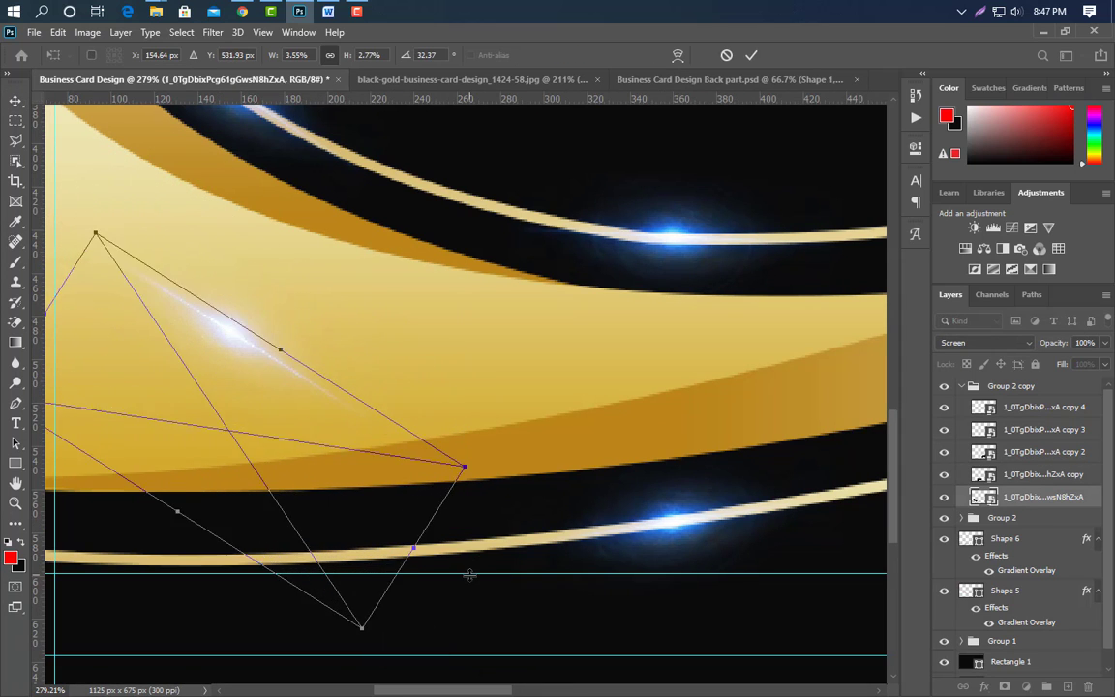
drag(505, 556, 482, 410)
key(Down)
key(Down)
key(Down)
key(Down)
key(Down)
key(Down)
key(Down)
key(Down)
key(Down)
key(Down)
key(Down)
key(Down)
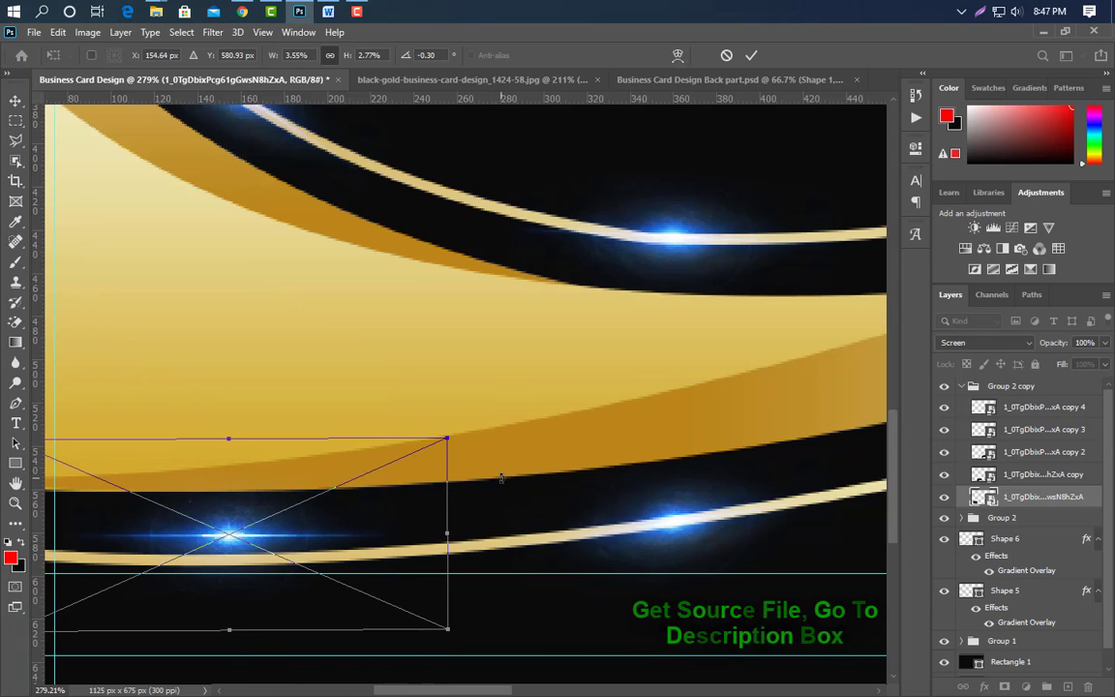
key(Return)
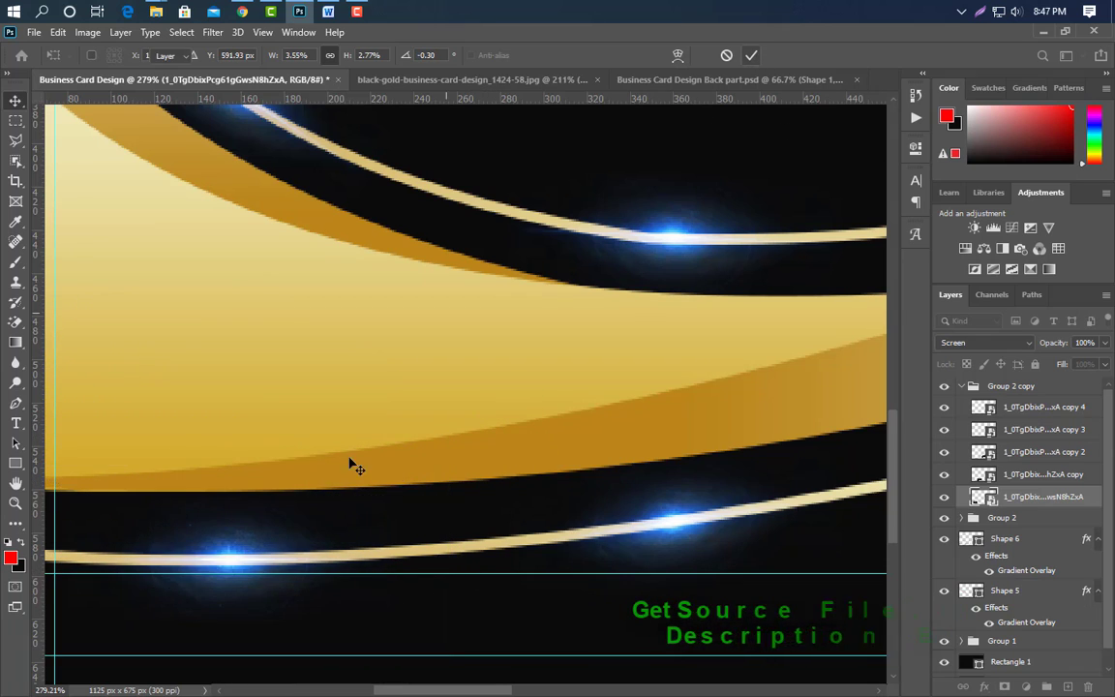
key(ctrl+0)
scroll(766, 533, up, 5)
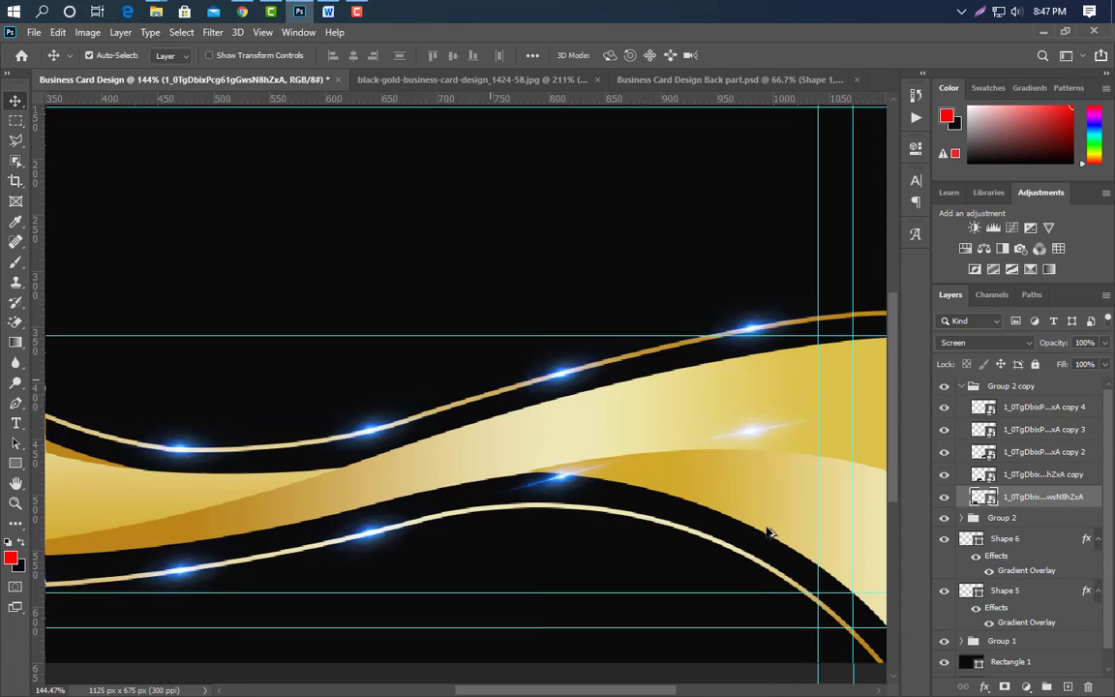
Tilt the middle glow toward level and settle it on the lower gold line.
ctrl+click(477, 461)
key(ctrl+t)
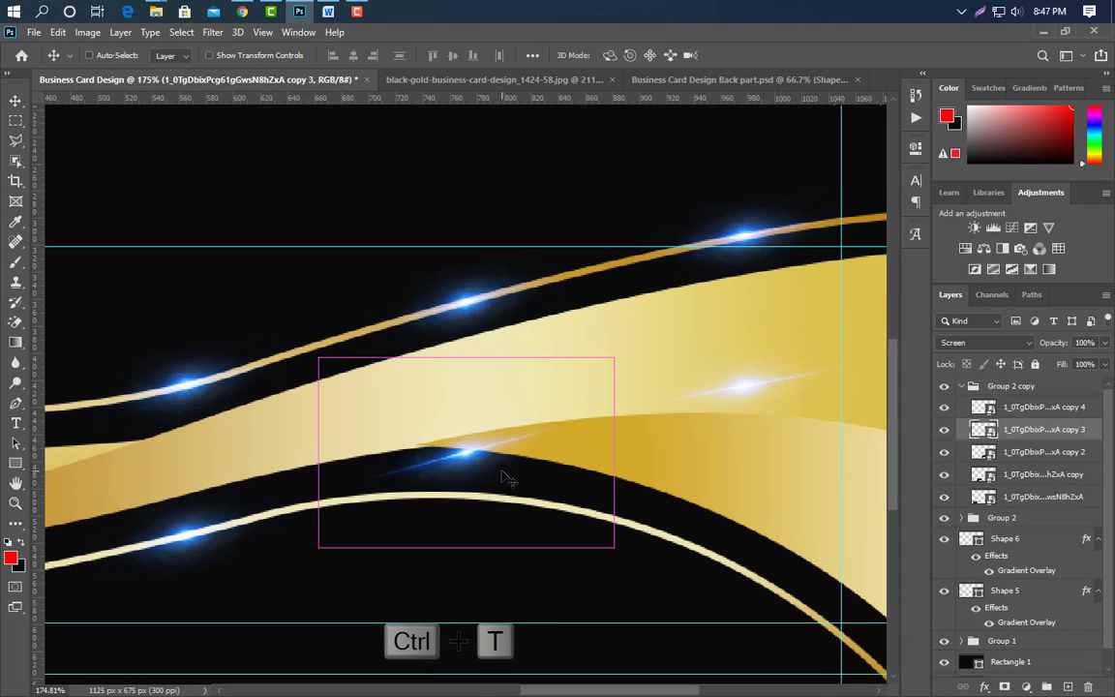
mouse_move(619, 407)
mouse_down()
mouse_move(610, 368)
mouse_move(625, 403)
mouse_up()
key(Down)
key(Down)
key(Down)
key(Down)
key(Down)
key(Down)
key(Down)
key(Down)
key(Down)
key(Down)
key(Down)
key(Down)
key(Down)
key(Down)
key(Down)
key(Down)
key(Down)
key(Down)
key(Down)
key(Down)
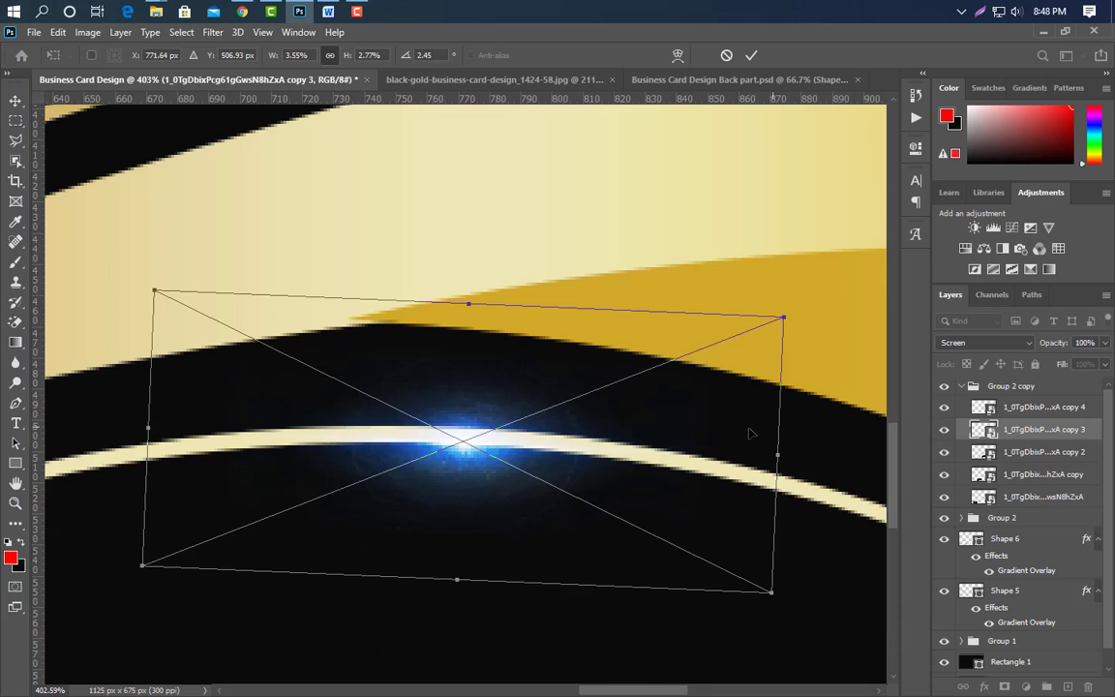
key(Up)
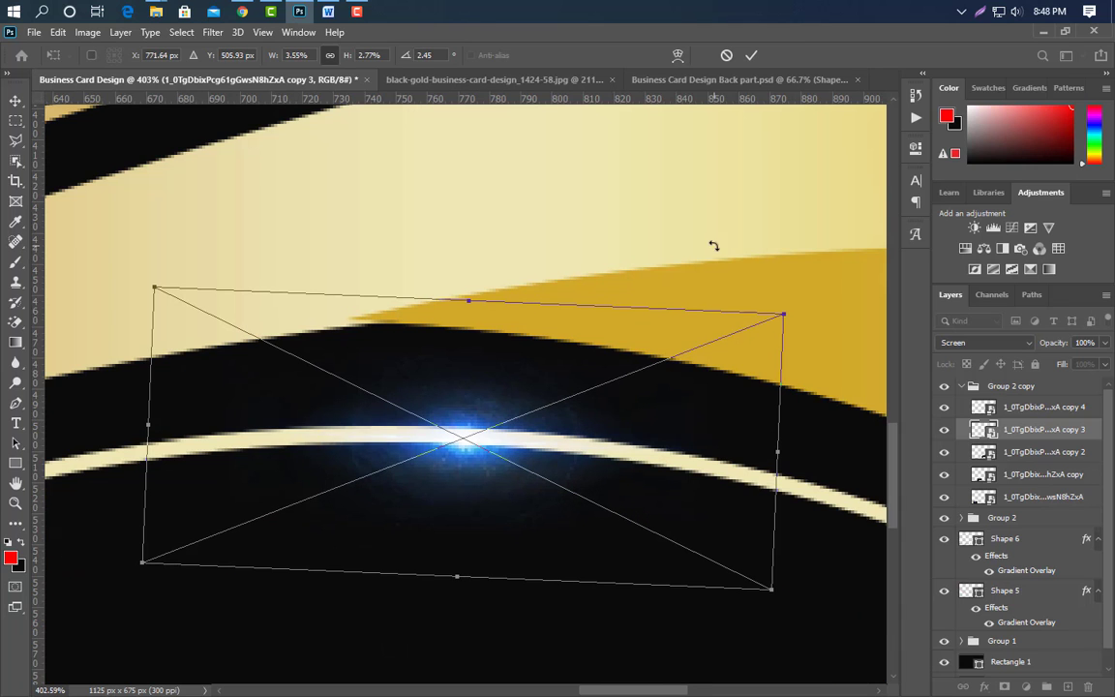
click(752, 55)
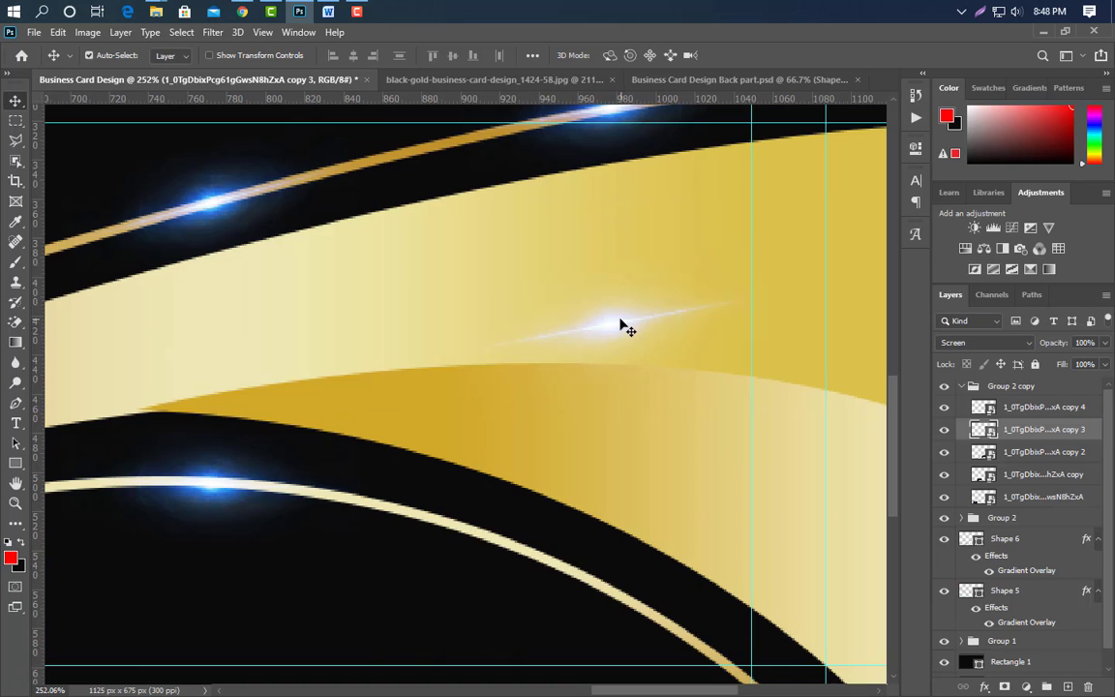
Rotate the rightmost copied glow to follow the curve down onto the lower gold line.
key(ctrl+t)
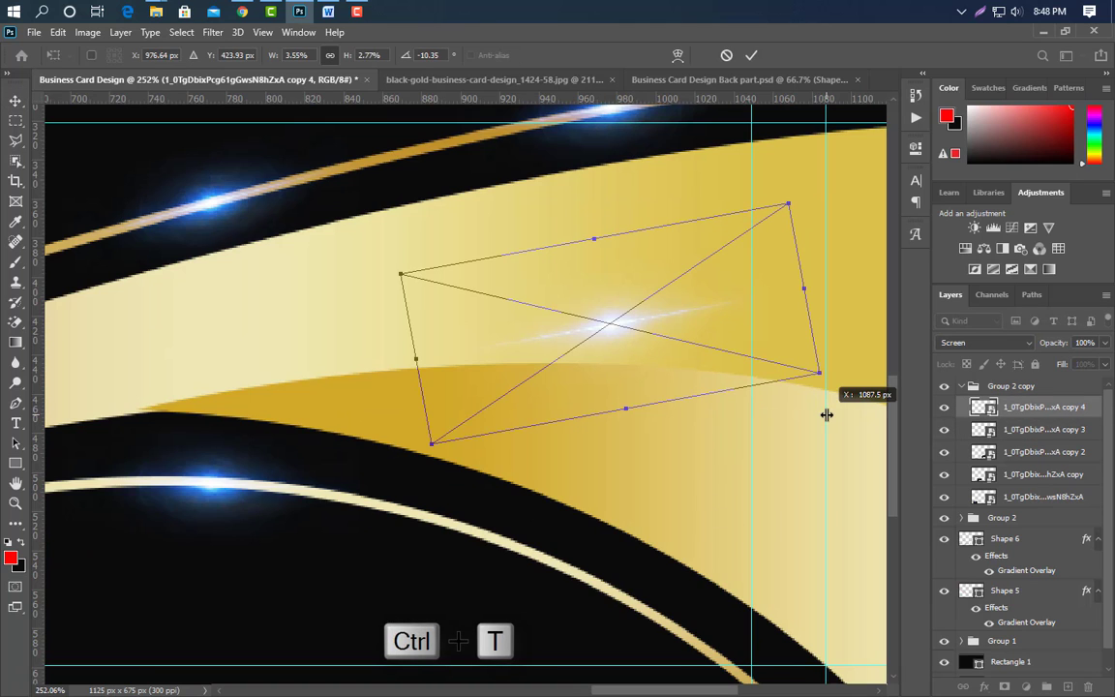
drag(810, 269, 823, 314)
key(Down)
key(Down)
key(Down)
key(Down)
key(Down)
key(Down)
key(Down)
key(Down)
key(Down)
key(Down)
key(Down)
key(Down)
key(Down)
key(Down)
key(Down)
key(Down)
key(Down)
key(Down)
key(Down)
key(Down)
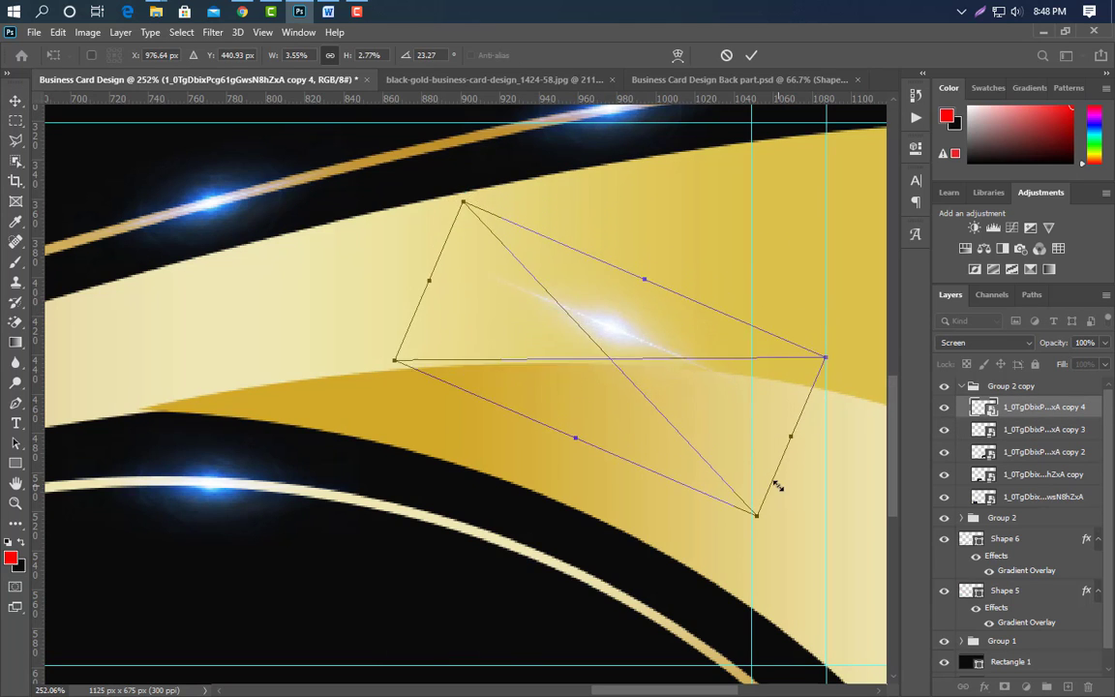
key(Down)
key(Down)
key(Down)
key(Down)
key(Down)
key(Down)
key(Down)
key(Down)
key(Down)
key(Down)
key(Down)
key(Down)
key(Down)
key(Down)
key(Down)
key(Down)
key(Down)
key(Down)
key(Down)
key(Down)
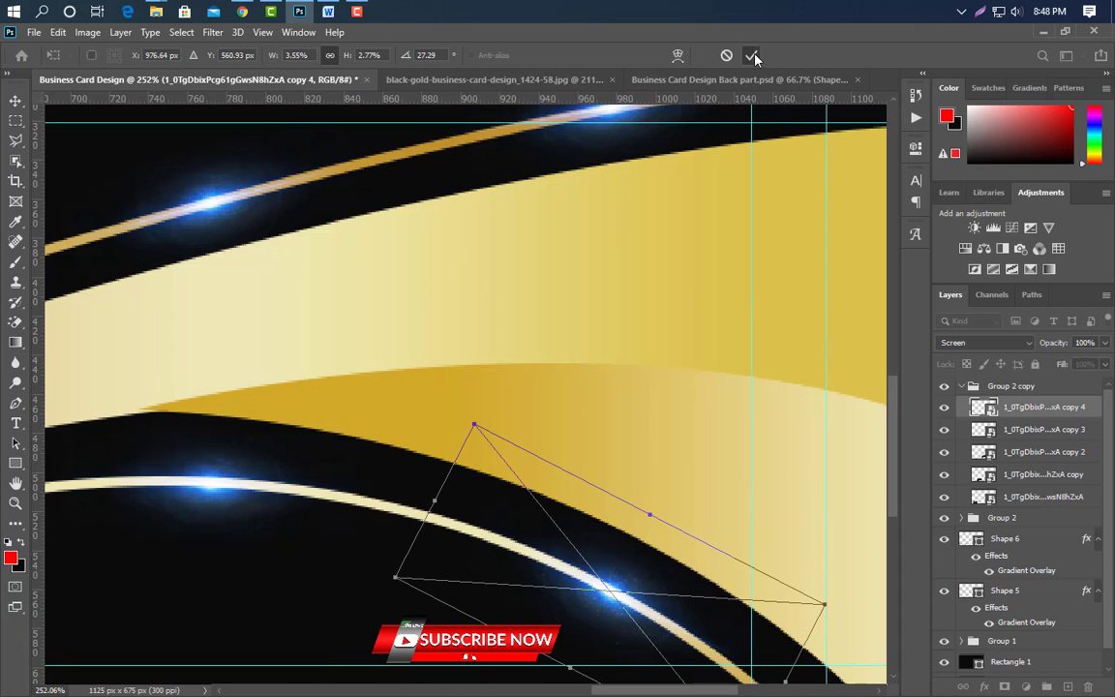
click(751, 55)
scroll(483, 246, down, 15)
scroll(516, 362, up, 5)
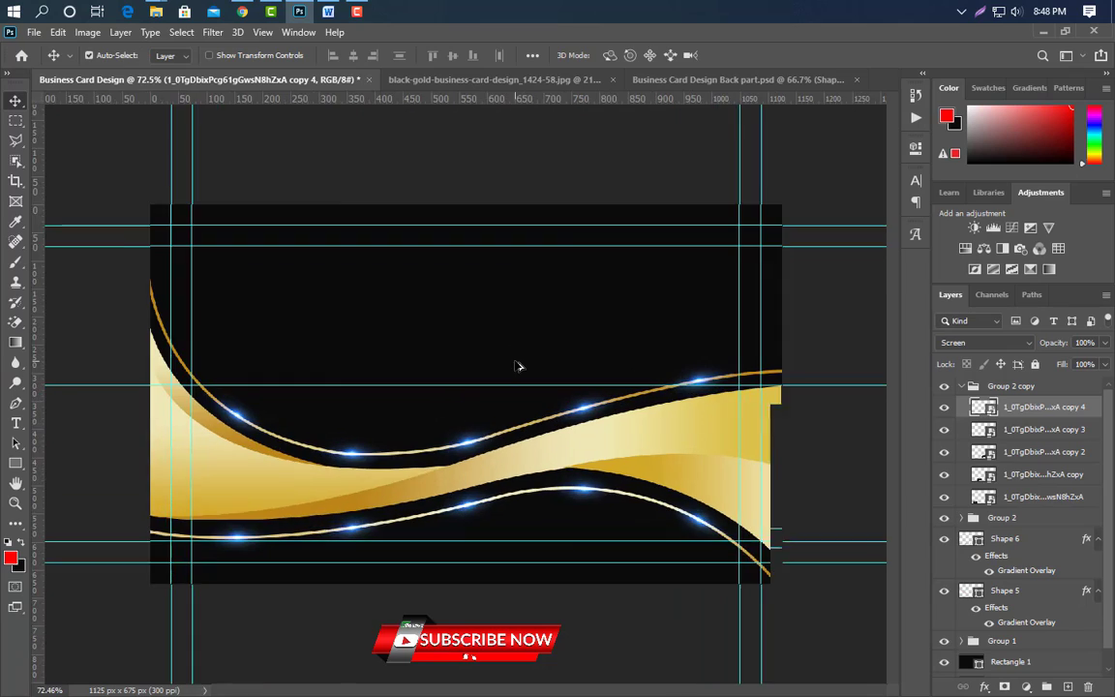
Drag the Logo White Png file from the desktop onto the card.
click(156, 11)
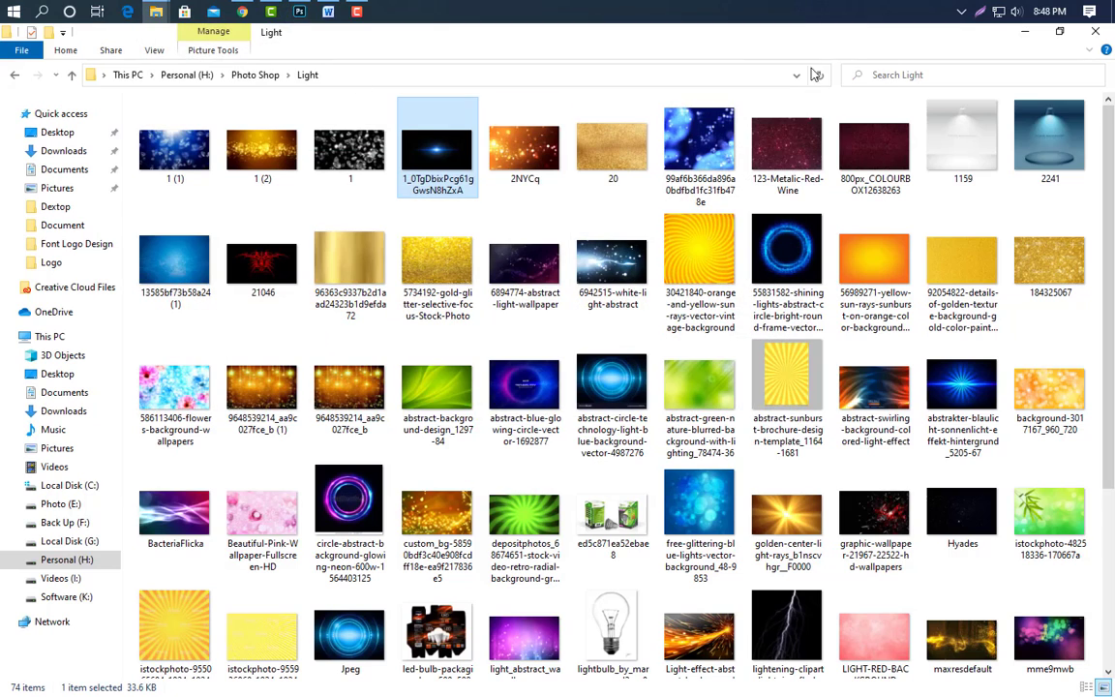
click(1026, 32)
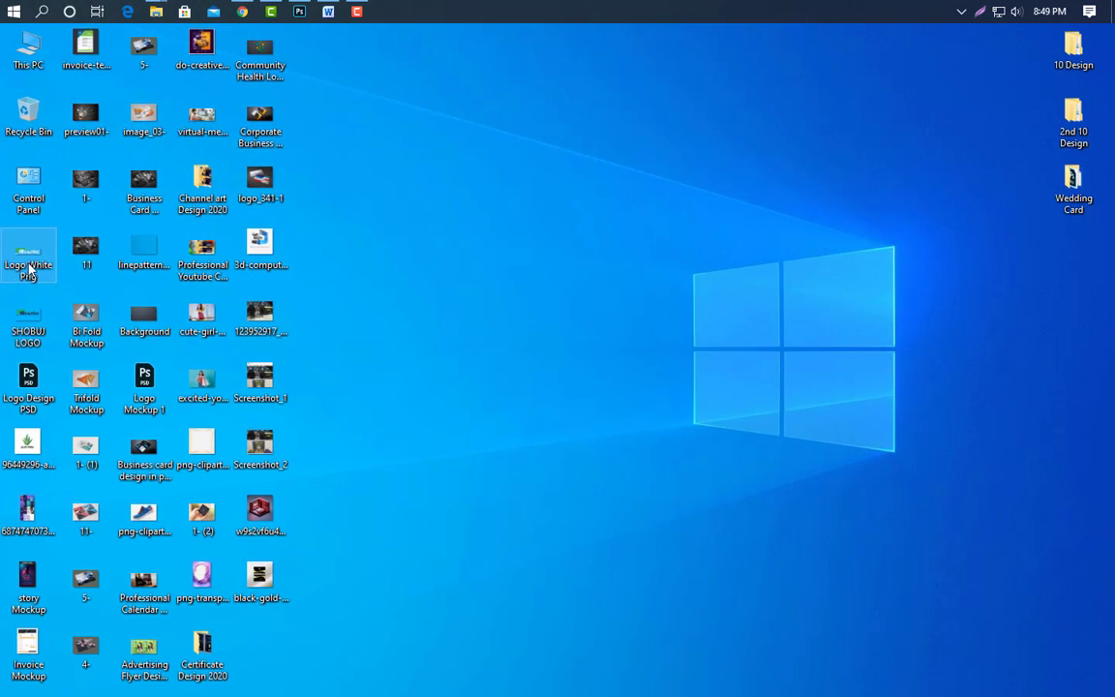
drag(328, 10, 387, 363)
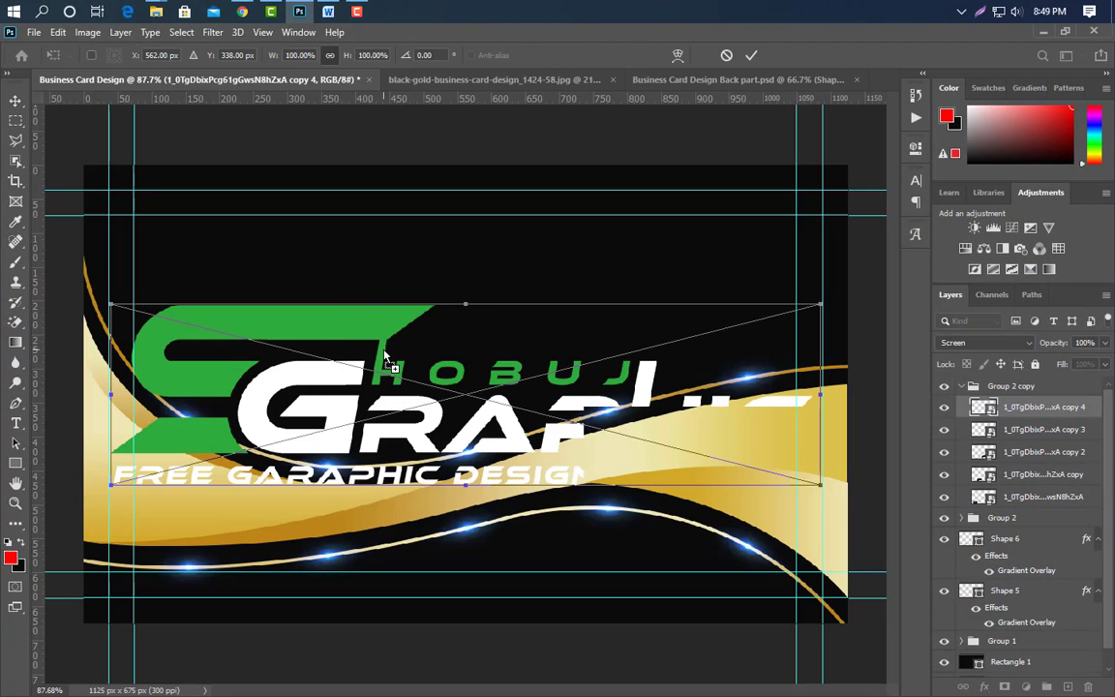
Shrink the white logo and centre it above the gold wave.
drag(635, 391, 581, 315)
drag(622, 344, 632, 351)
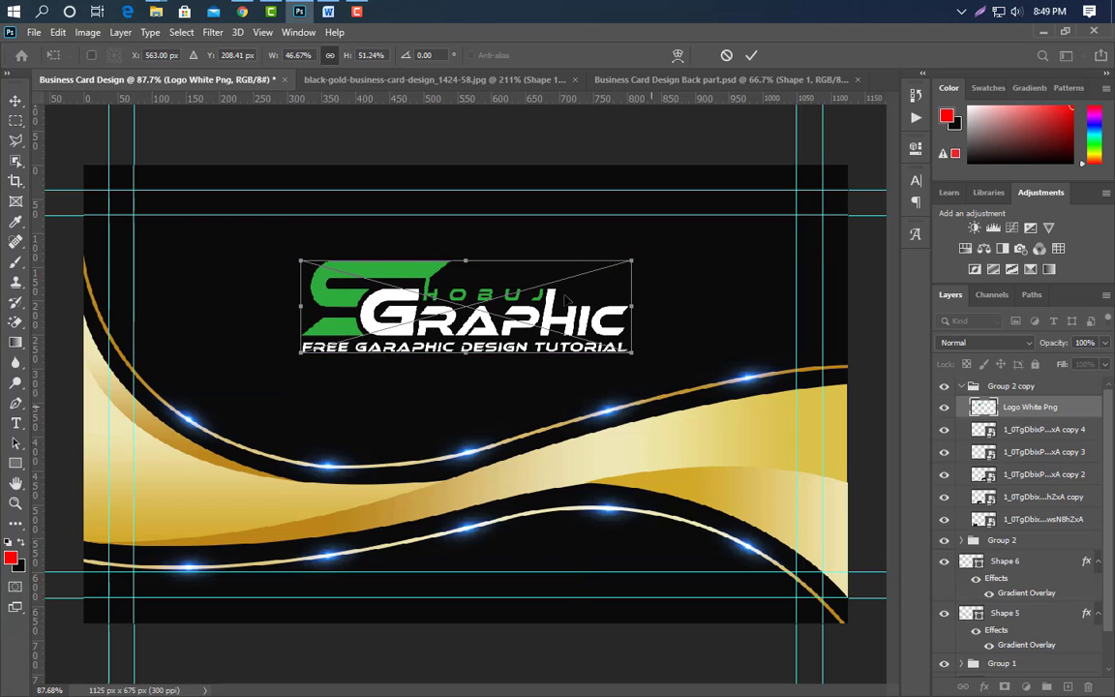
click(752, 56)
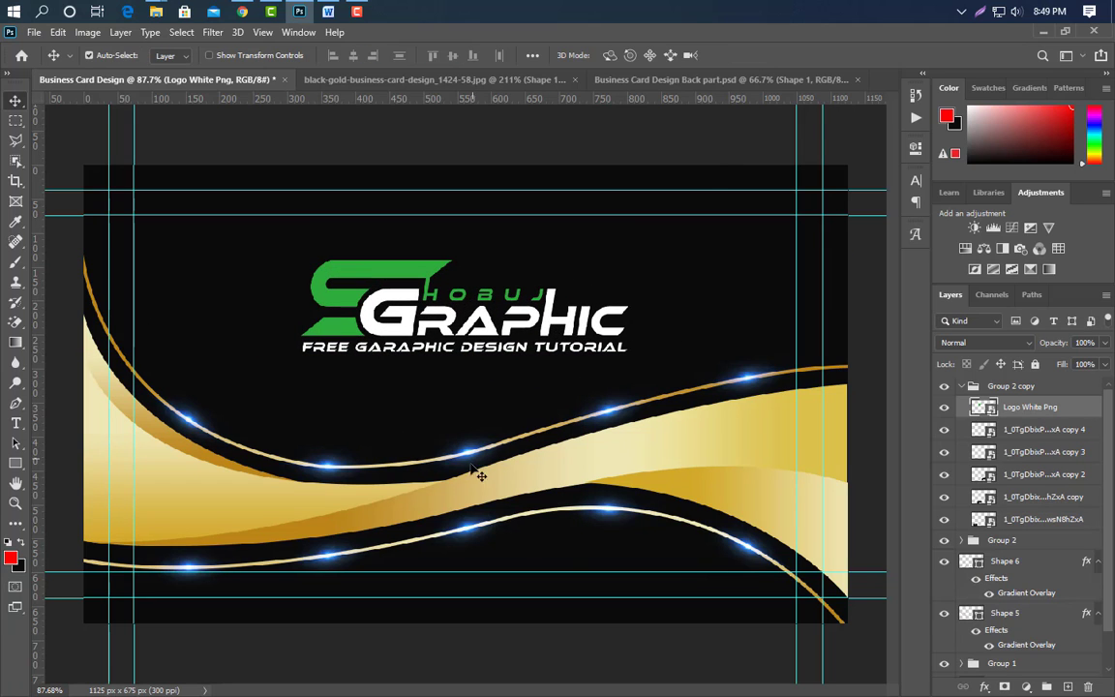
Duplicate a blue glow and stretch it into a wide, thin streak under the logo tagline.
click(330, 478)
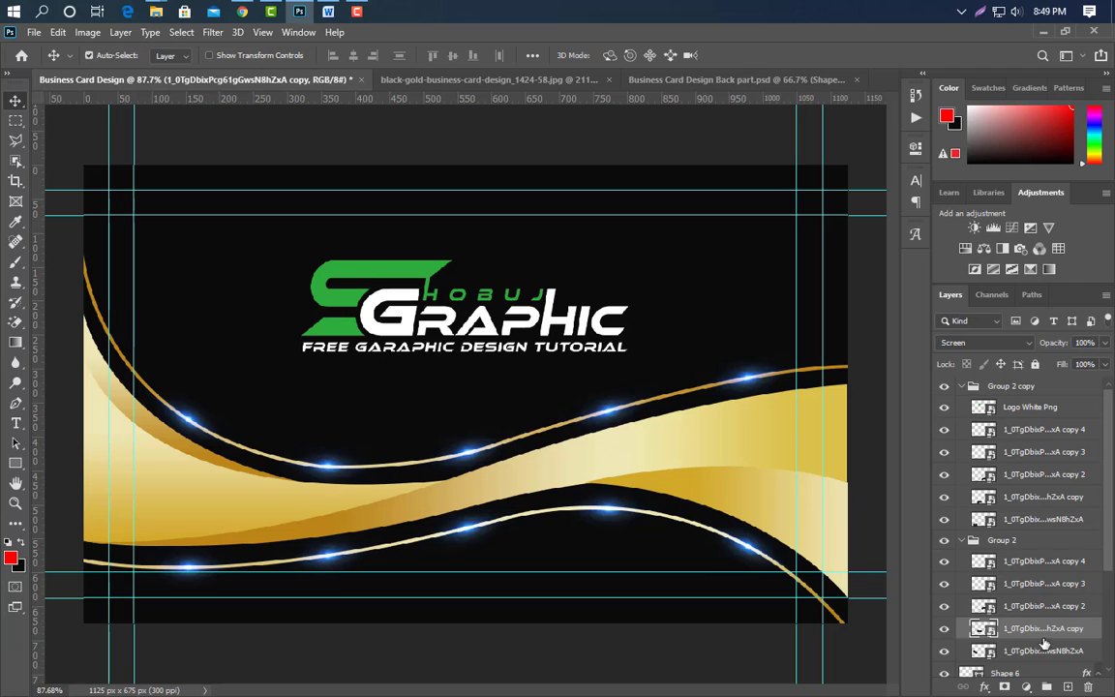
key(ctrl+j)
key(ctrl+t)
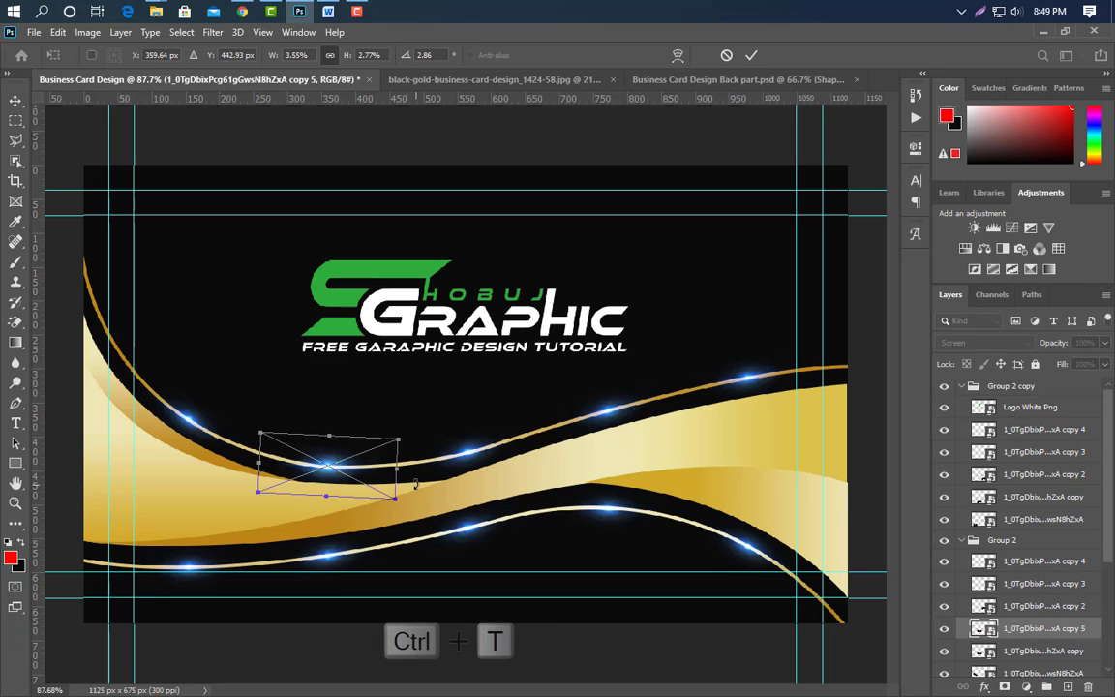
drag(369, 463, 683, 366)
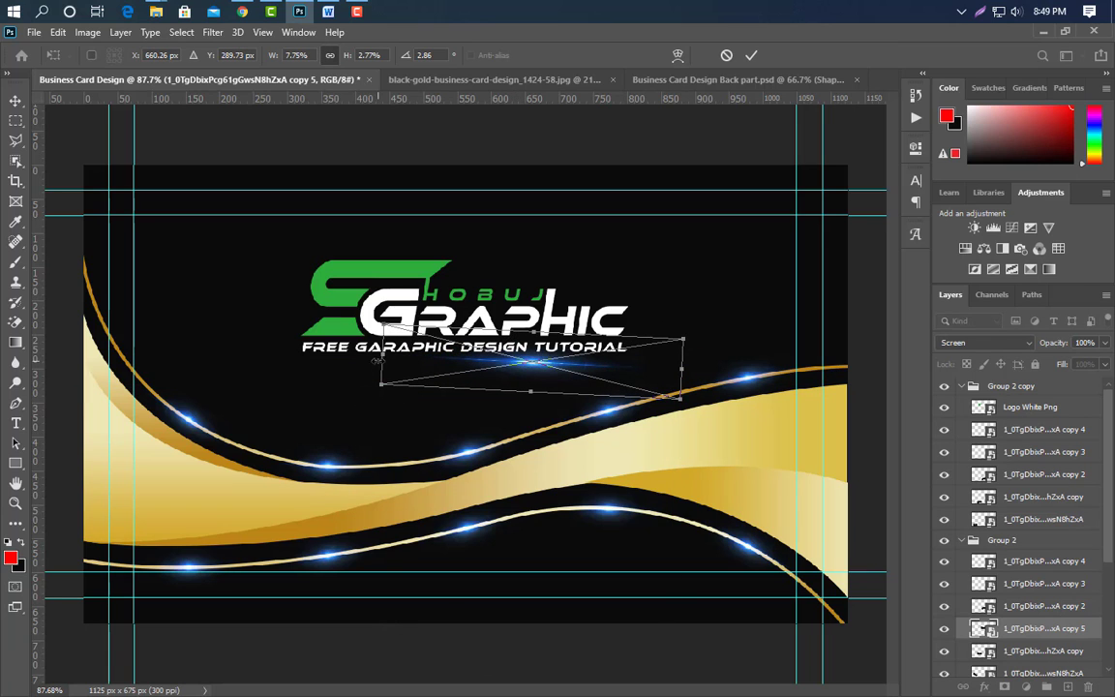
drag(378, 361, 206, 368)
drag(449, 326, 447, 357)
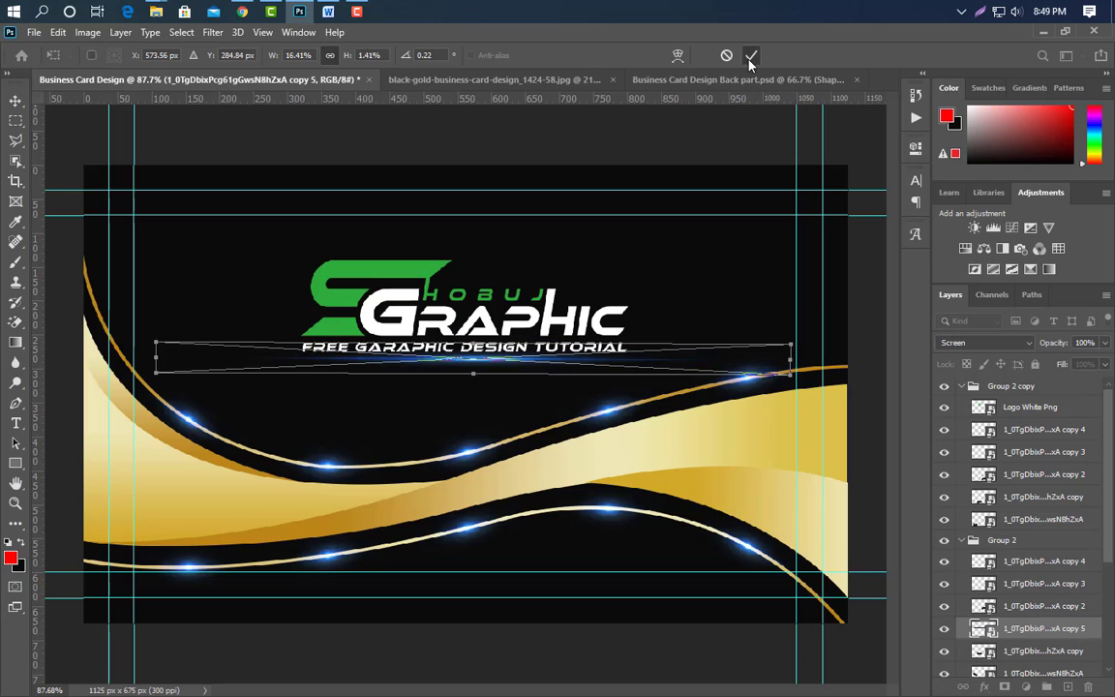
click(750, 56)
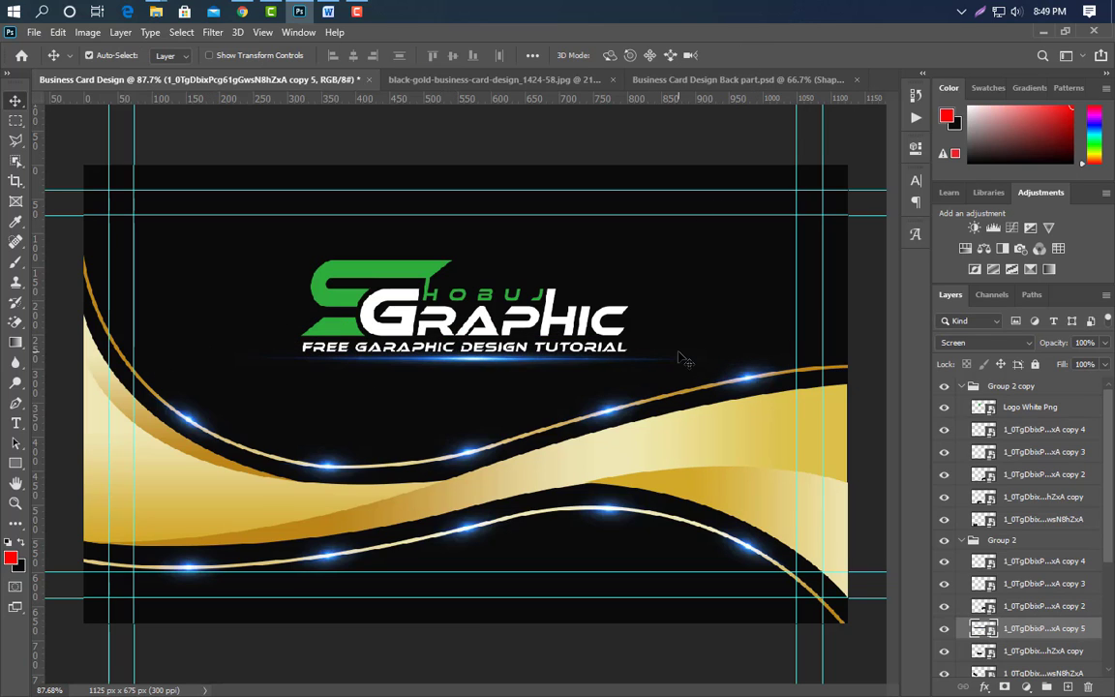
click(16, 423)
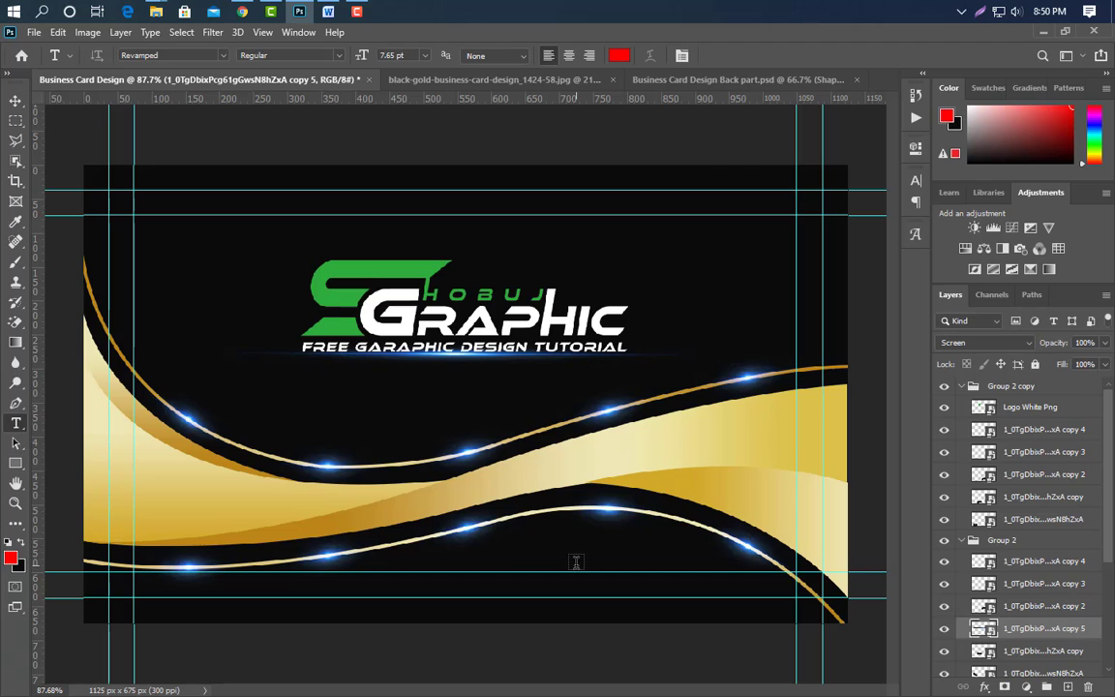
click(491, 561)
text(www)
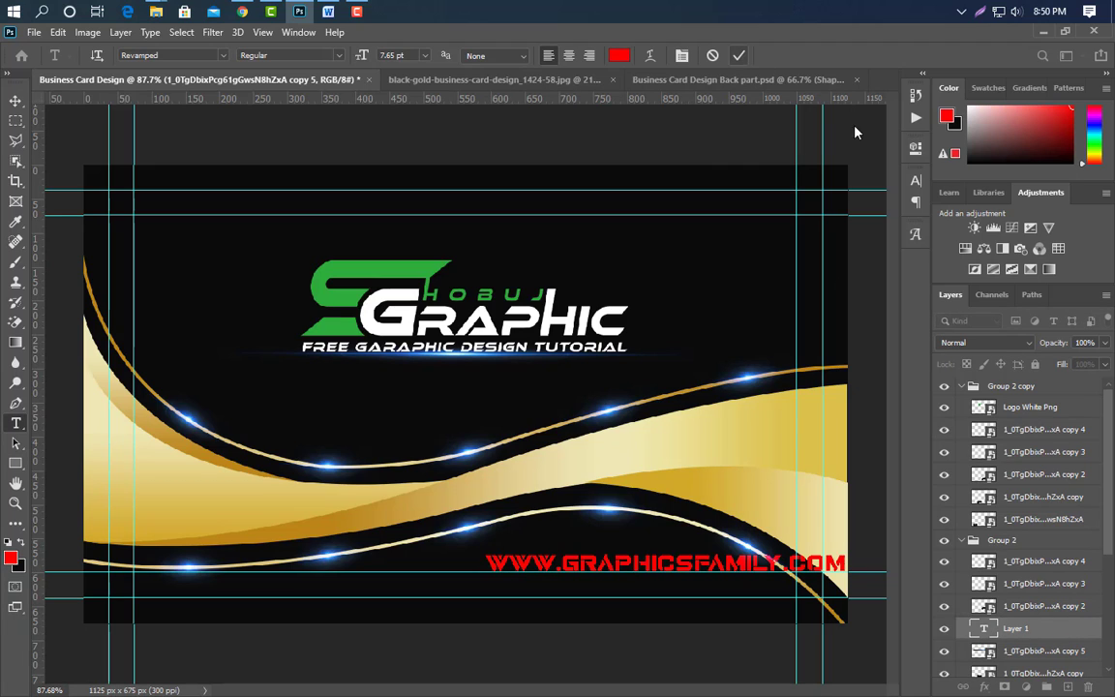
click(738, 55)
Format the website text in Akrobat SemiBold with white #ffffff colour.
key(ctrl+t)
click(822, 206)
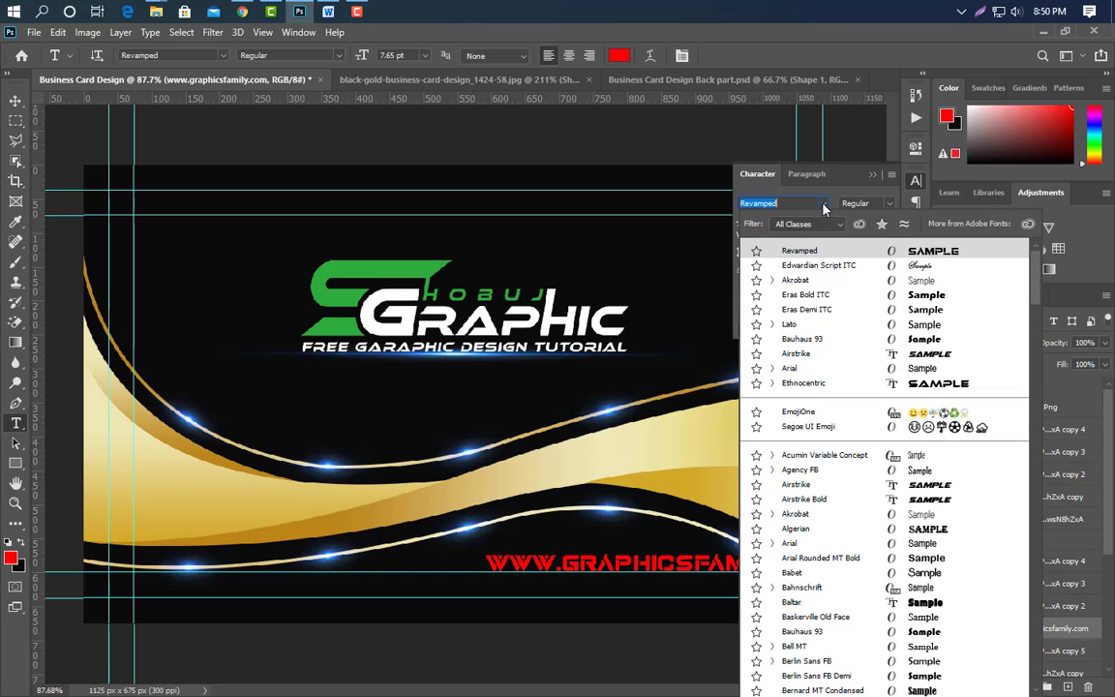
click(819, 281)
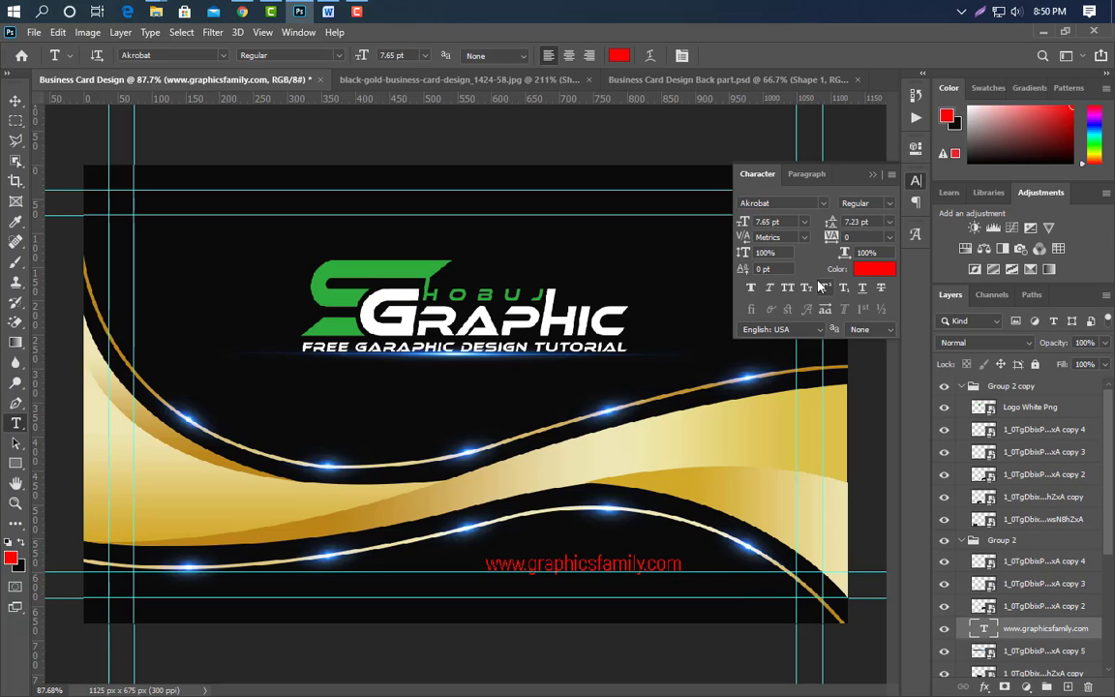
click(891, 205)
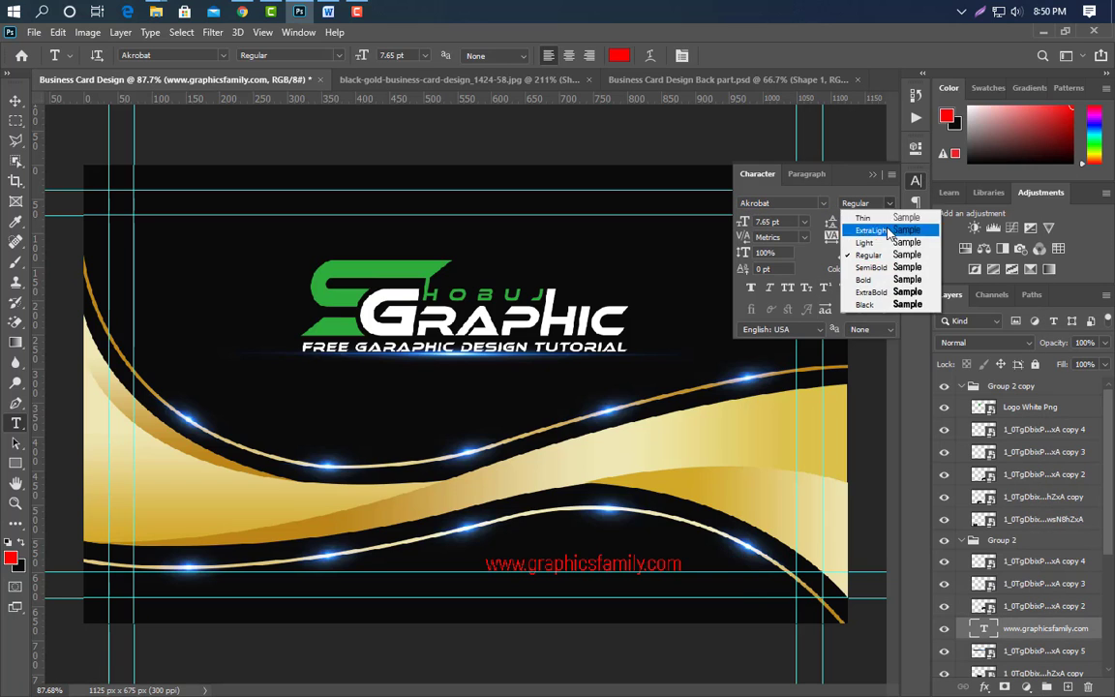
click(804, 282)
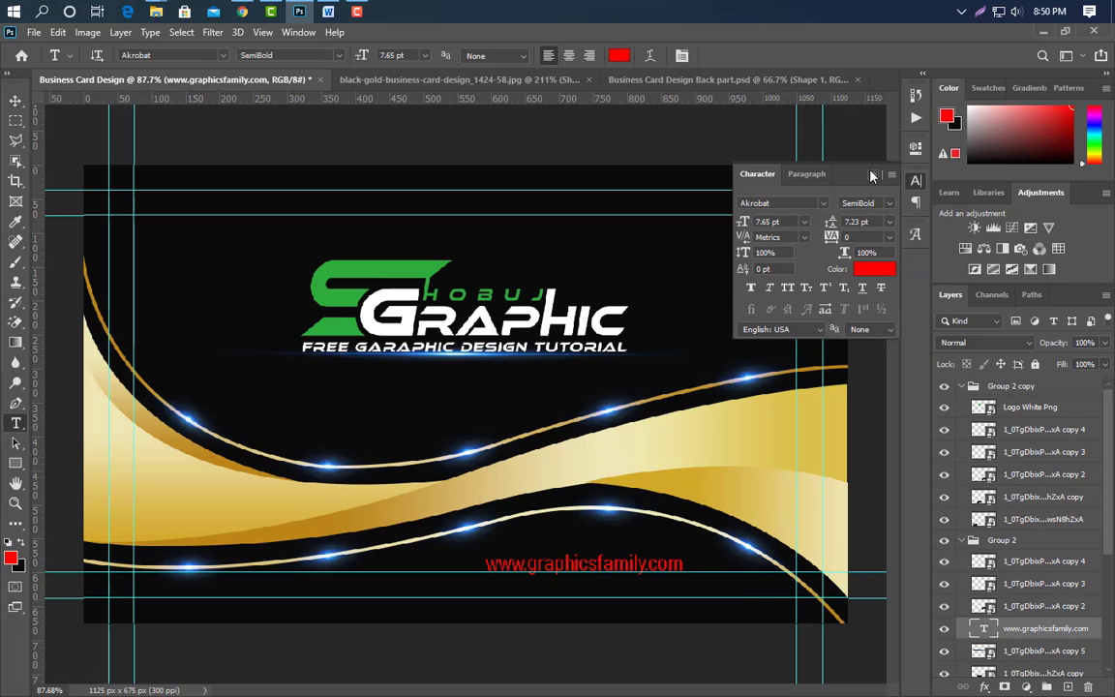
click(876, 268)
click(664, 423)
click(558, 345)
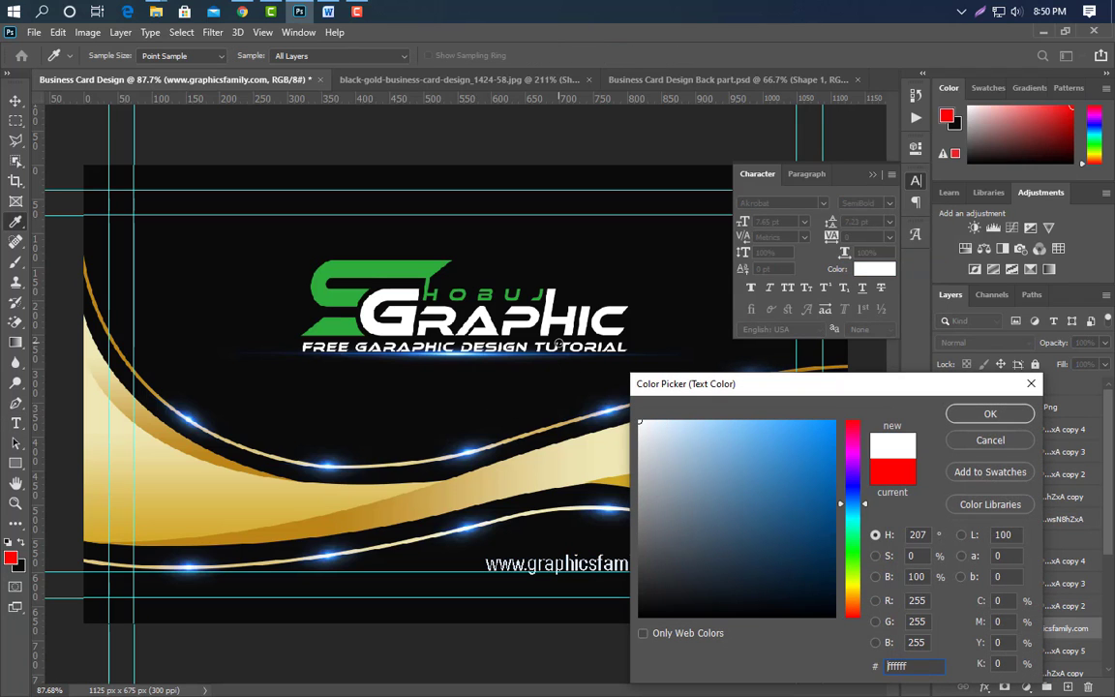
click(1030, 418)
click(786, 160)
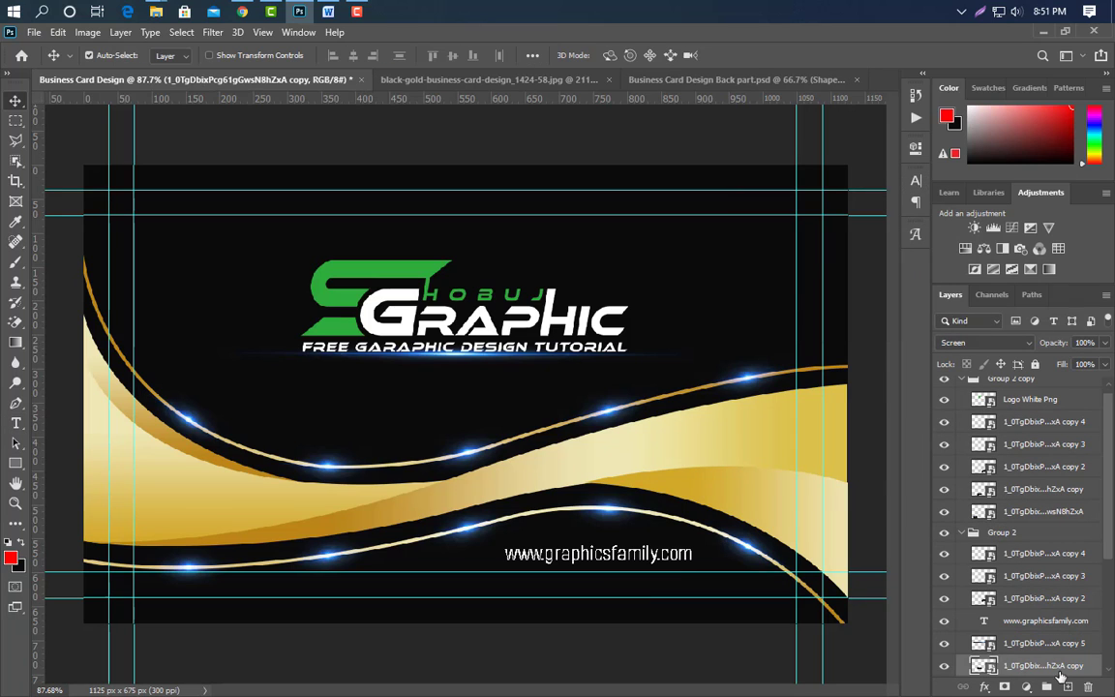
Duplicate a blue glow and move the copy up onto the logo's top edge.
drag(1059, 669, 1069, 687)
key(ctrl+t)
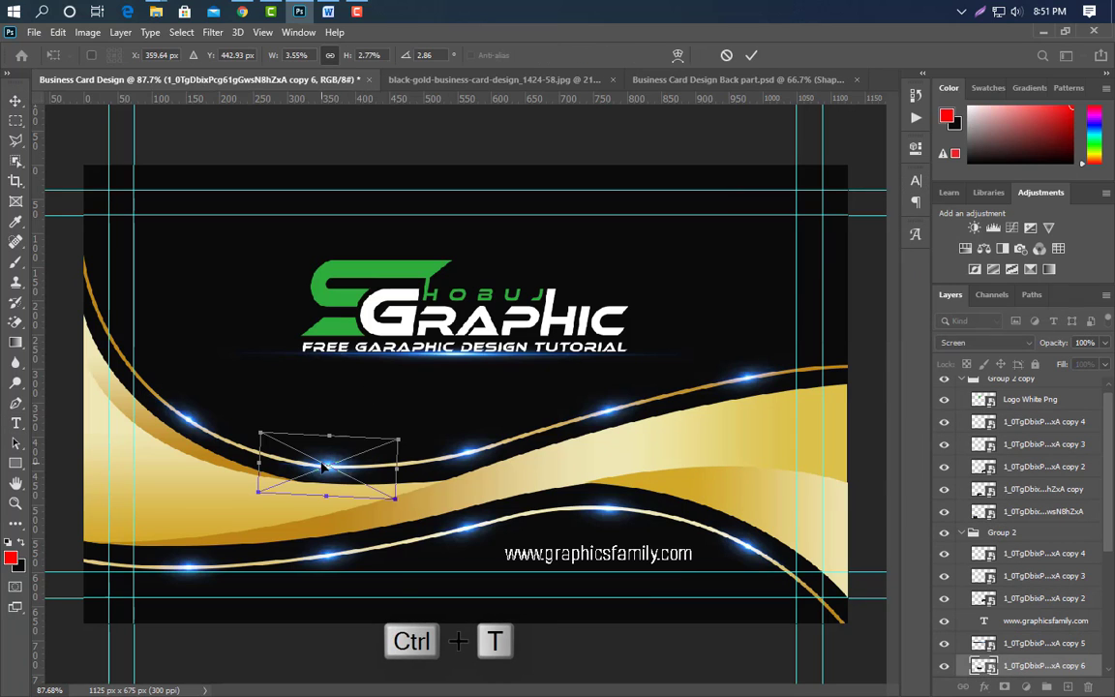
drag(327, 418, 634, 307)
click(752, 56)
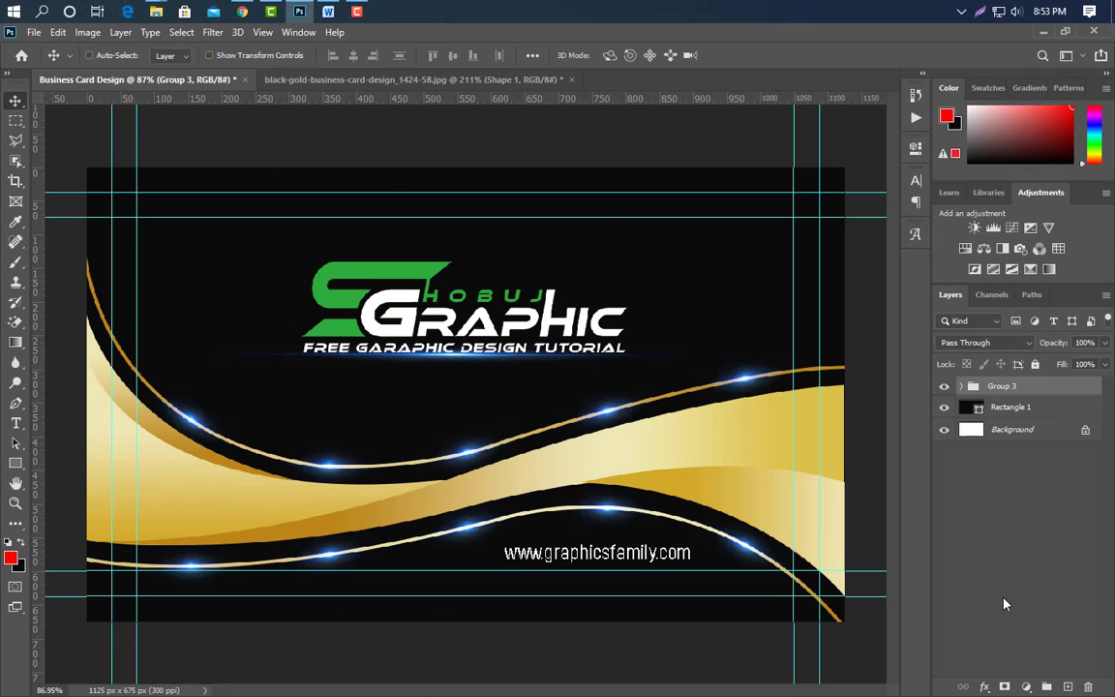
Flip the Group 3 card design horizontally and vertically and nudge it upward.
key(ctrl+t)
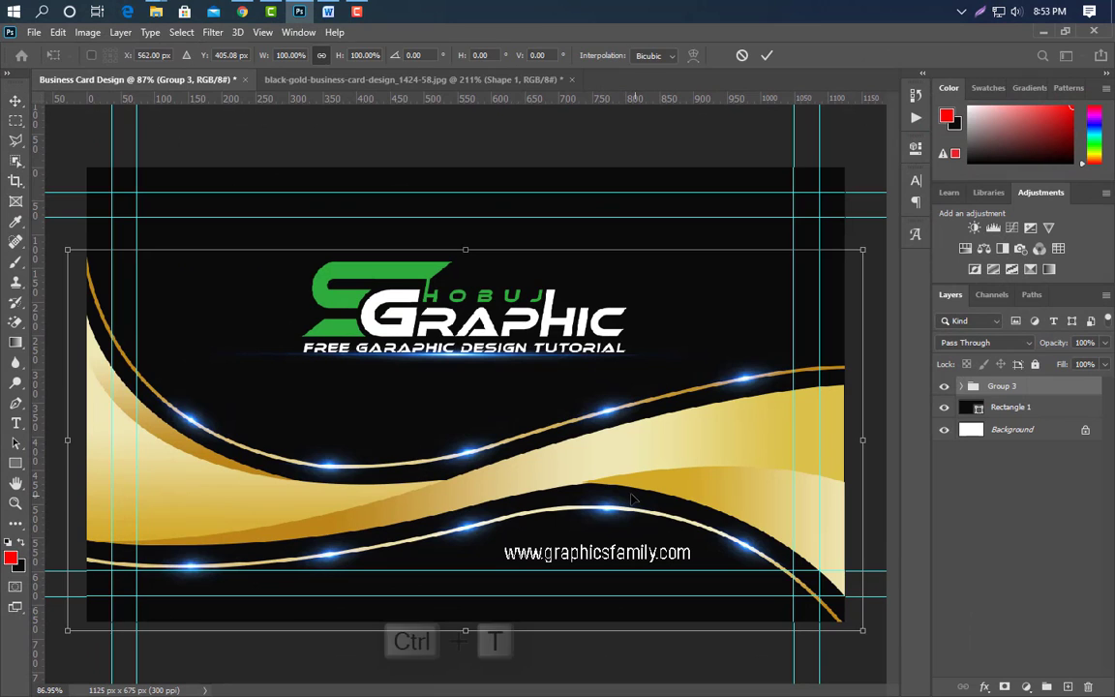
right_click(568, 447)
click(600, 424)
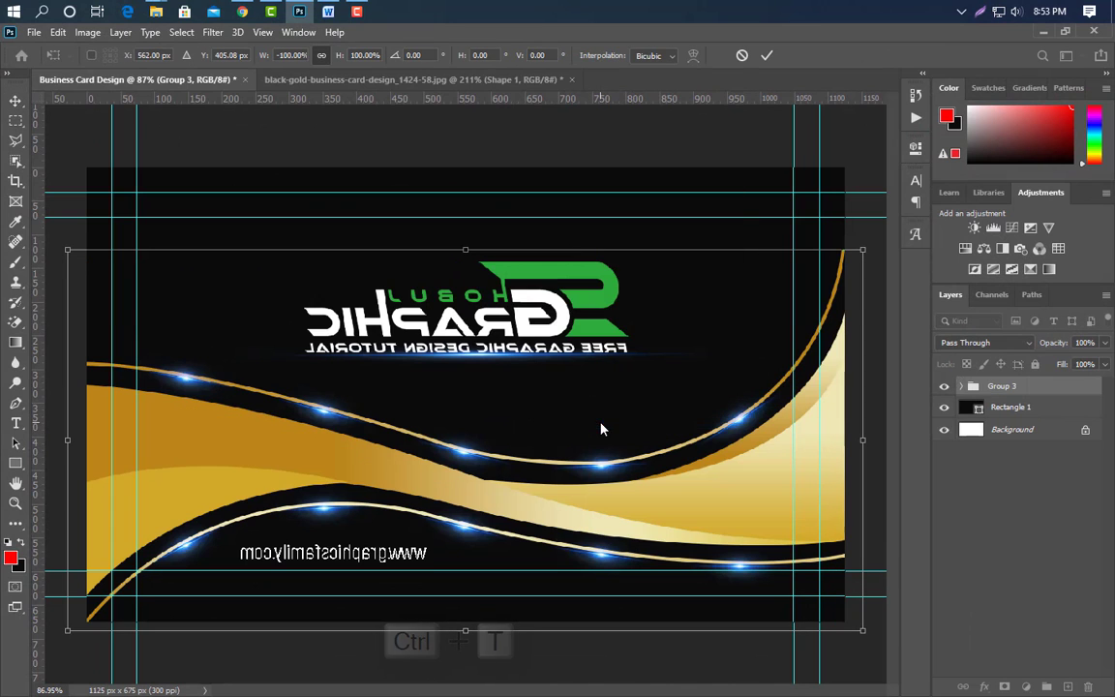
right_click(601, 428)
click(666, 417)
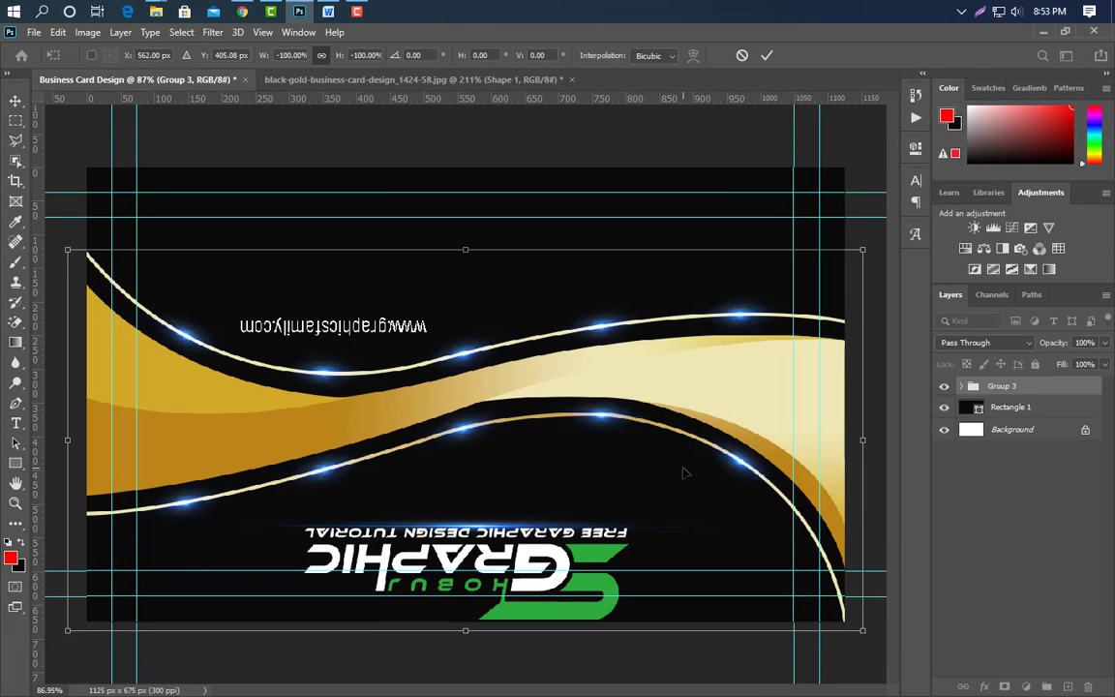
key(Up)
key(Up)
key(Up)
key(Up)
key(Up)
key(Up)
key(Up)
key(Up)
key(Up)
key(Up)
key(Up)
key(Up)
key(Up)
key(Up)
key(Up)
key(Up)
key(Up)
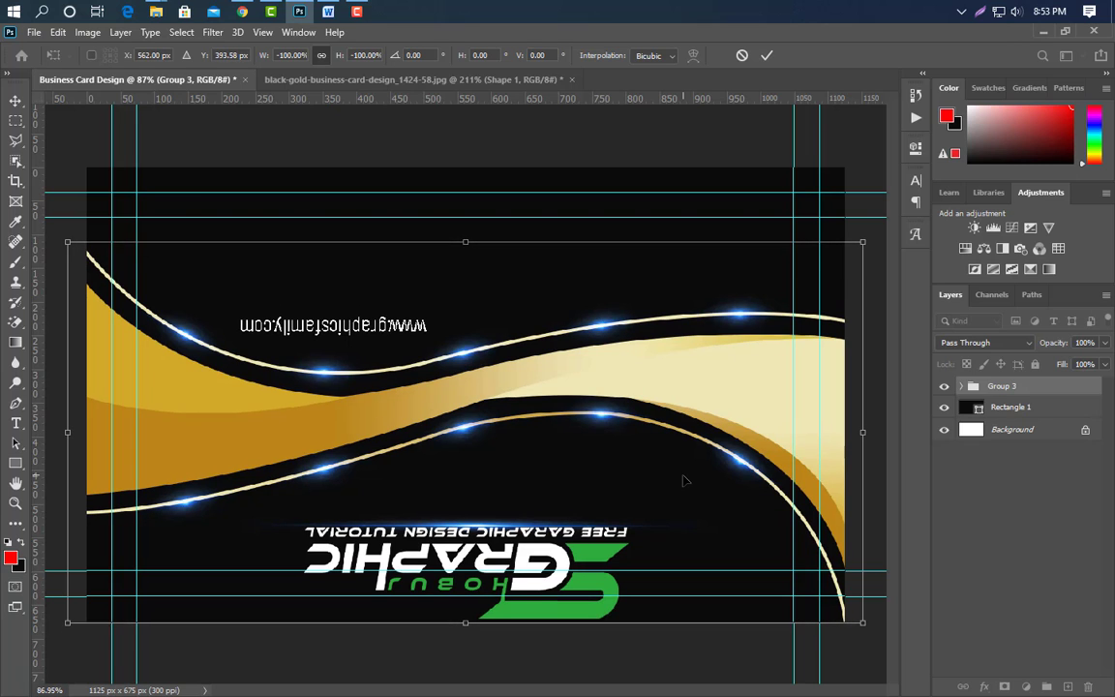
key(Up)
key(Up)
key(Up)
key(Up)
key(Up)
key(Up)
key(Up)
key(Up)
key(Up)
key(shift+Up)
key(shift+Up)
key(shift+Up)
key(shift+Up)
key(shift+Up)
key(shift+Up)
key(shift+Up)
key(Up)
key(Up)
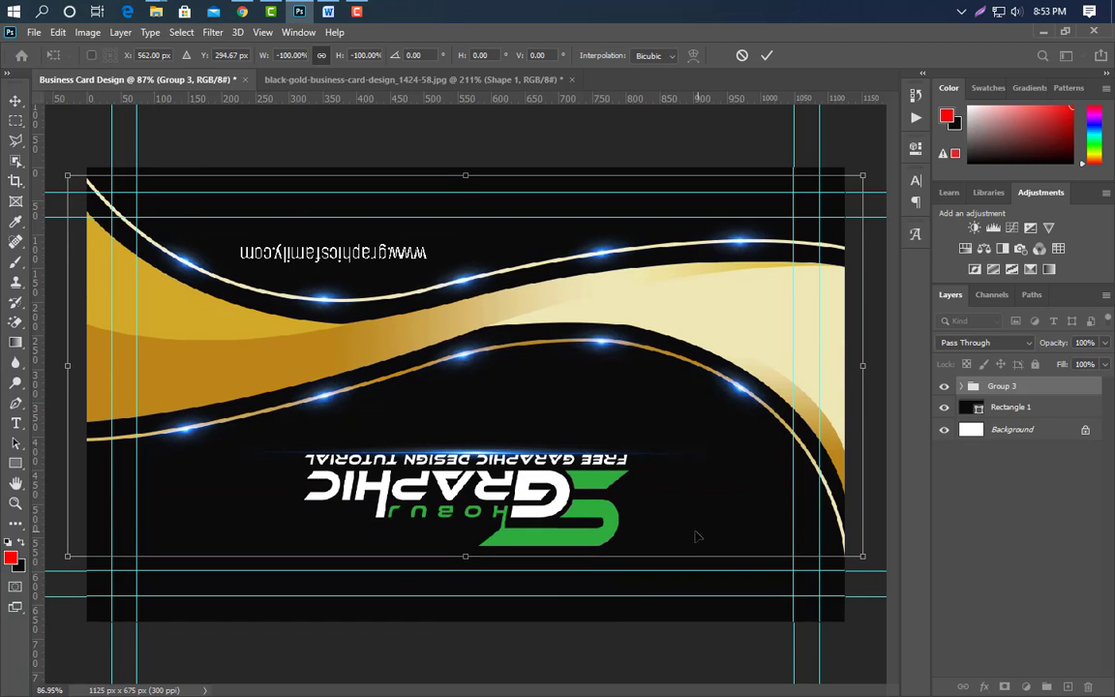
click(767, 55)
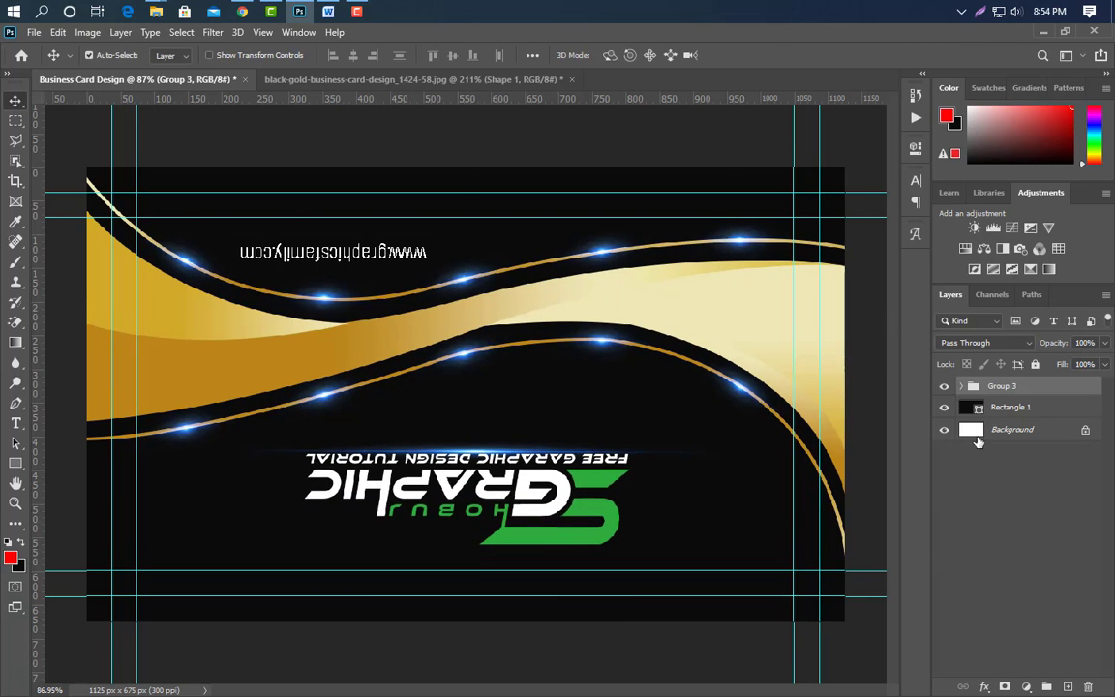
Expand Group 3 and delete the upside-down Logo & Web group.
click(963, 386)
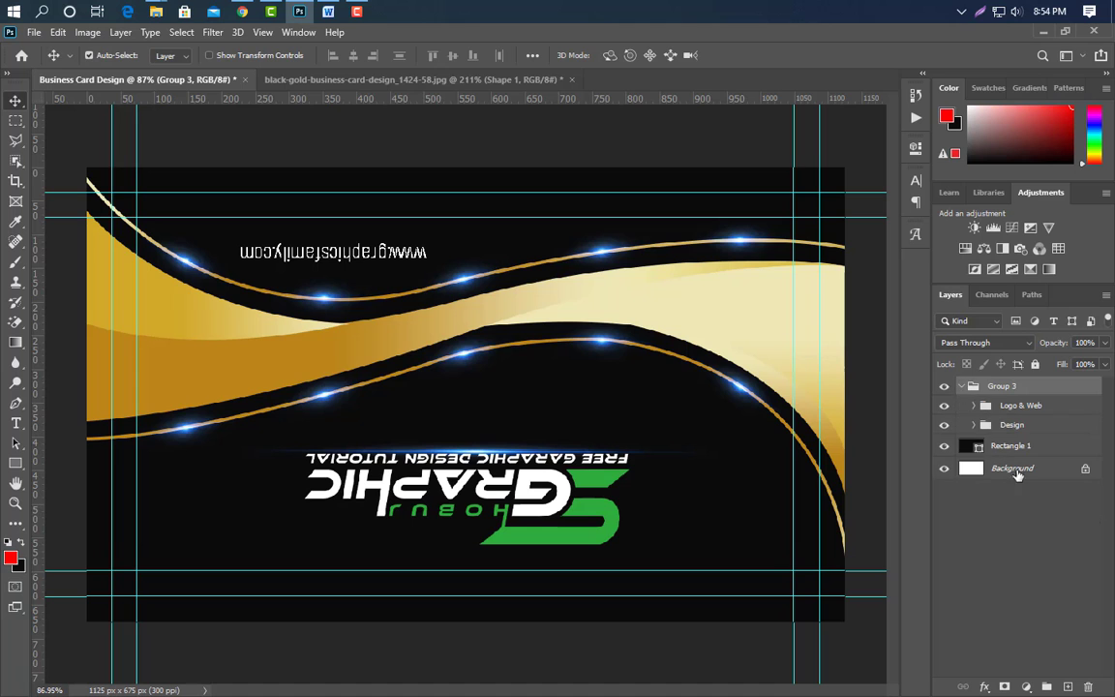
click(1026, 425)
drag(1092, 407, 1092, 686)
Drag the white logo PNG onto the card and scale it to about 25% above the gold wave.
click(299, 11)
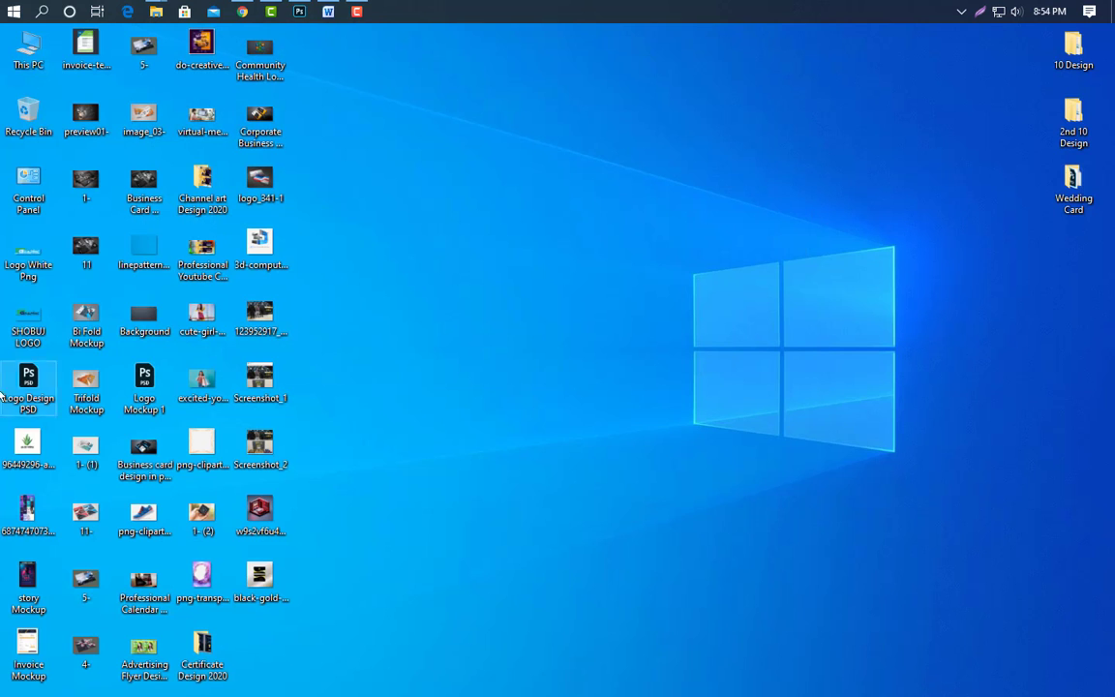
drag(28, 254, 287, 73)
drag(327, 13, 323, 257)
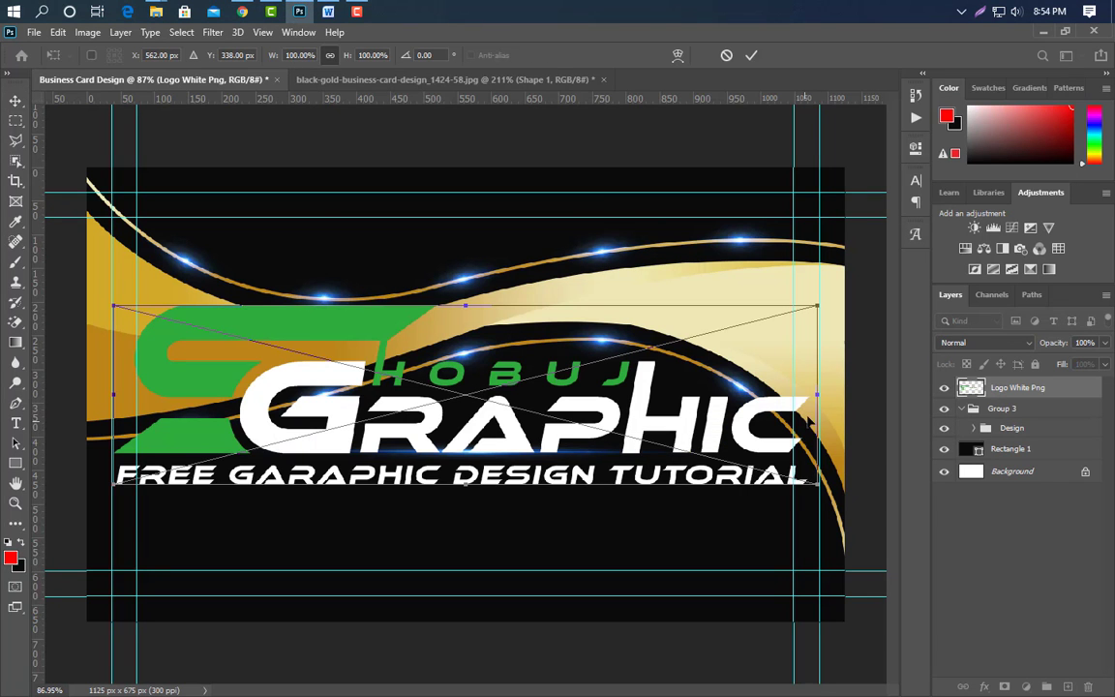
drag(817, 395, 383, 250)
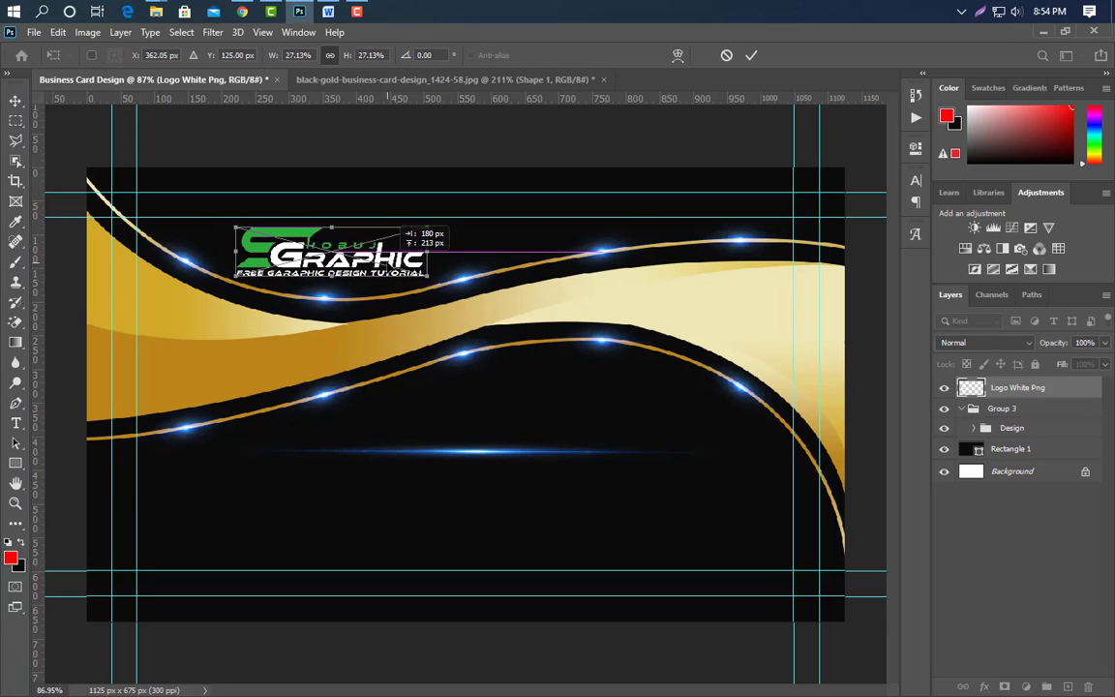
drag(236, 251, 247, 250)
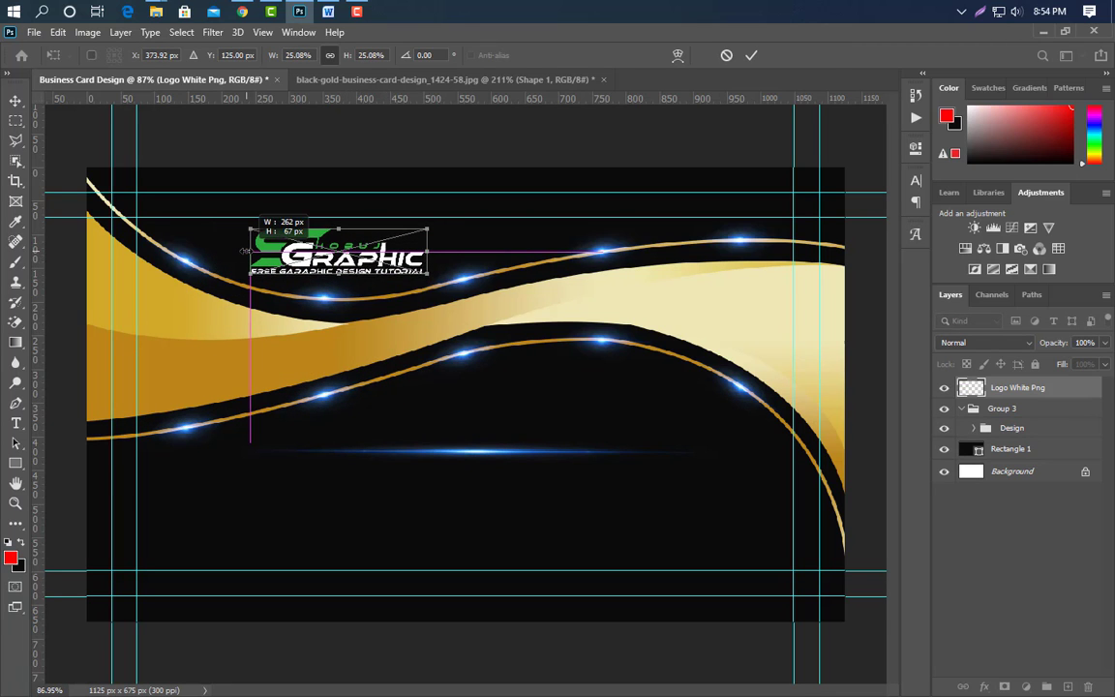
click(752, 55)
click(380, 572)
key(ctrl+t)
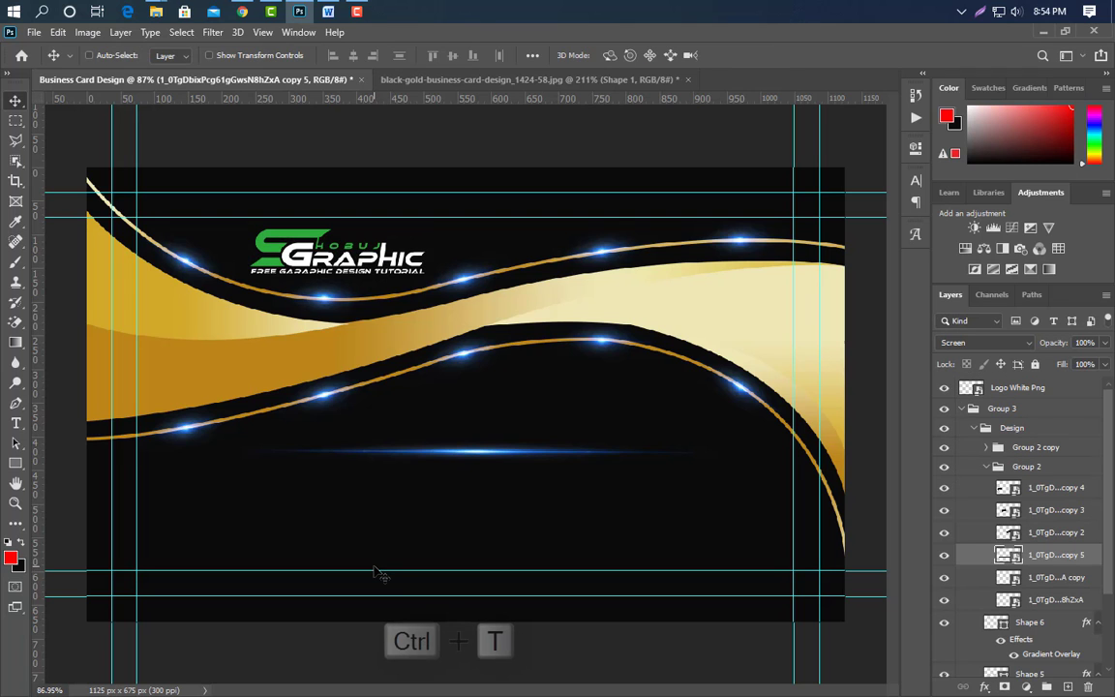
Move the blue light flare up onto the logo and narrow it from the right side.
drag(475, 462, 344, 283)
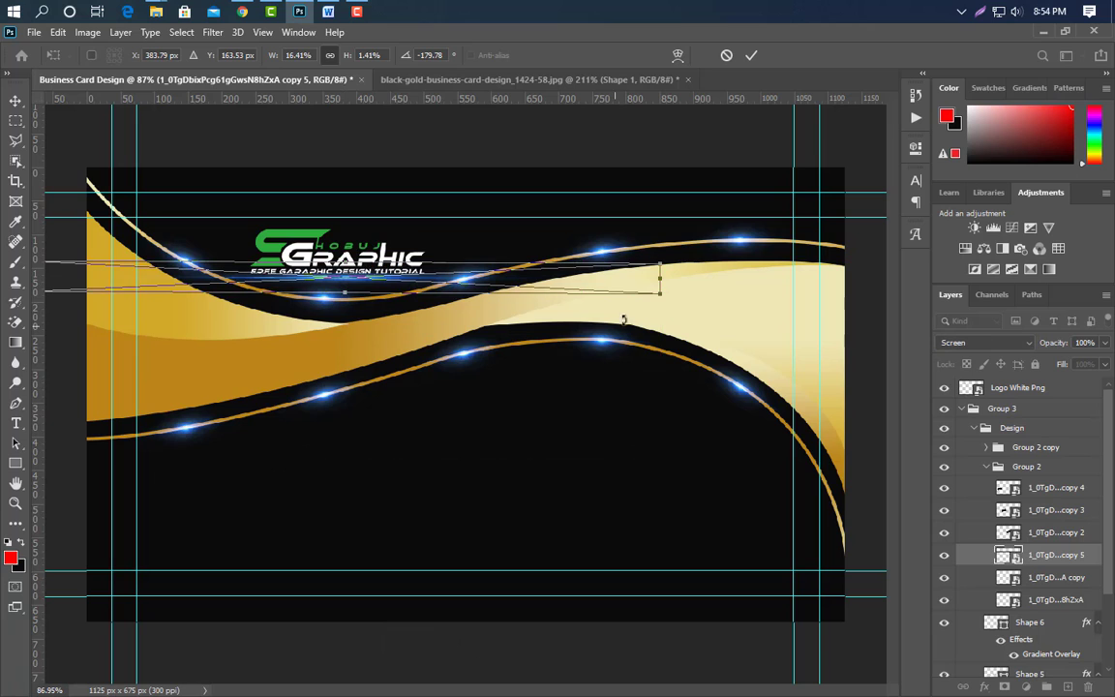
drag(667, 275, 473, 284)
key(Return)
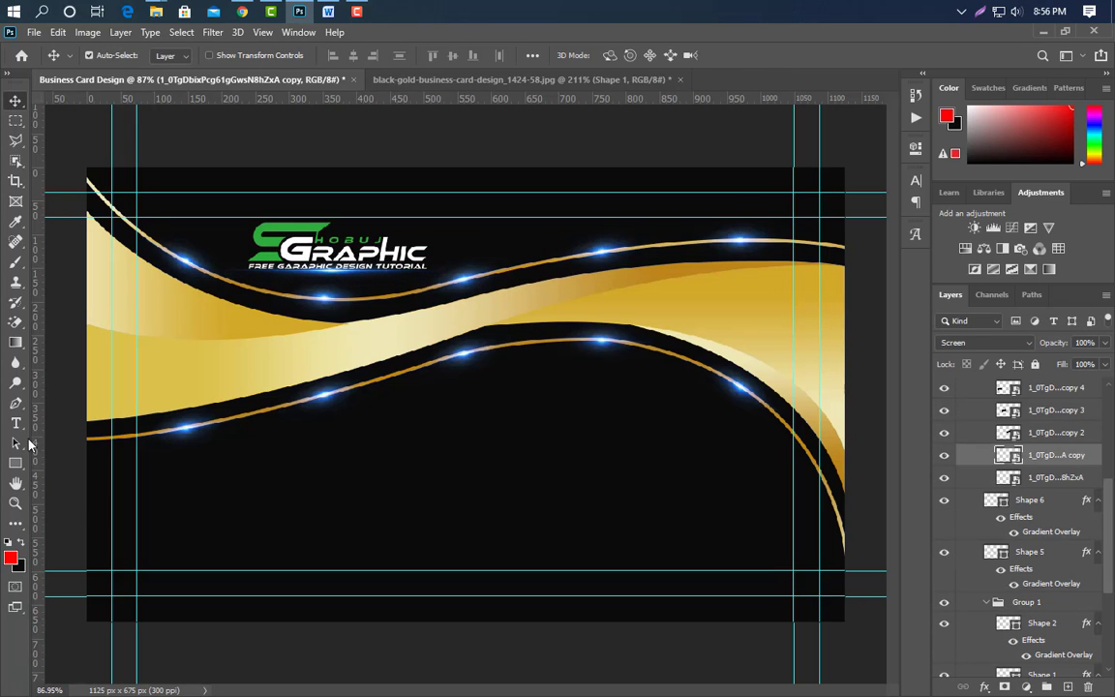
Add the cardholder's name as white text at the card's lower left.
key(t)
click(159, 483)
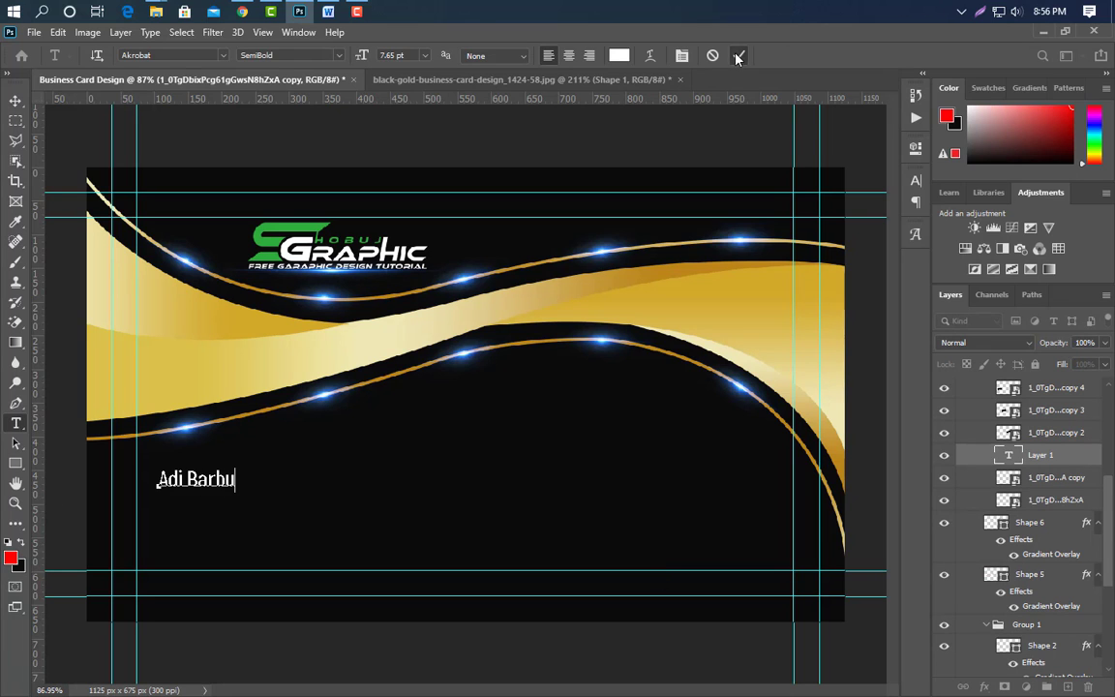
click(738, 56)
Set the name in the Revamped font and scale it up slightly to about 12.11 pt.
click(682, 55)
click(824, 203)
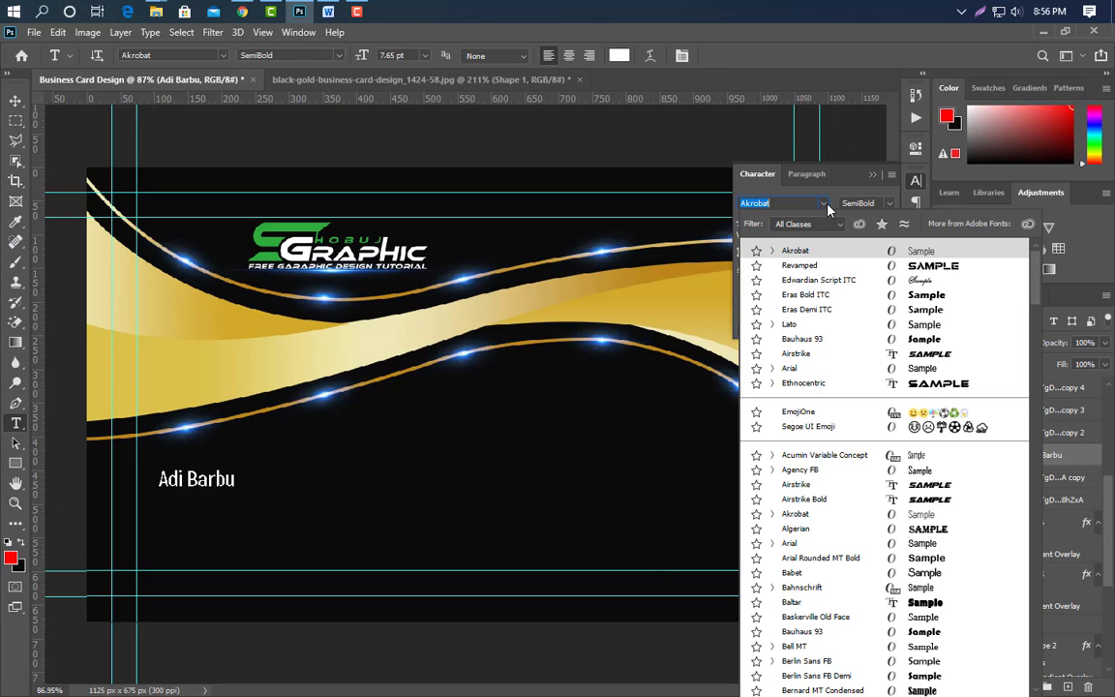
click(871, 266)
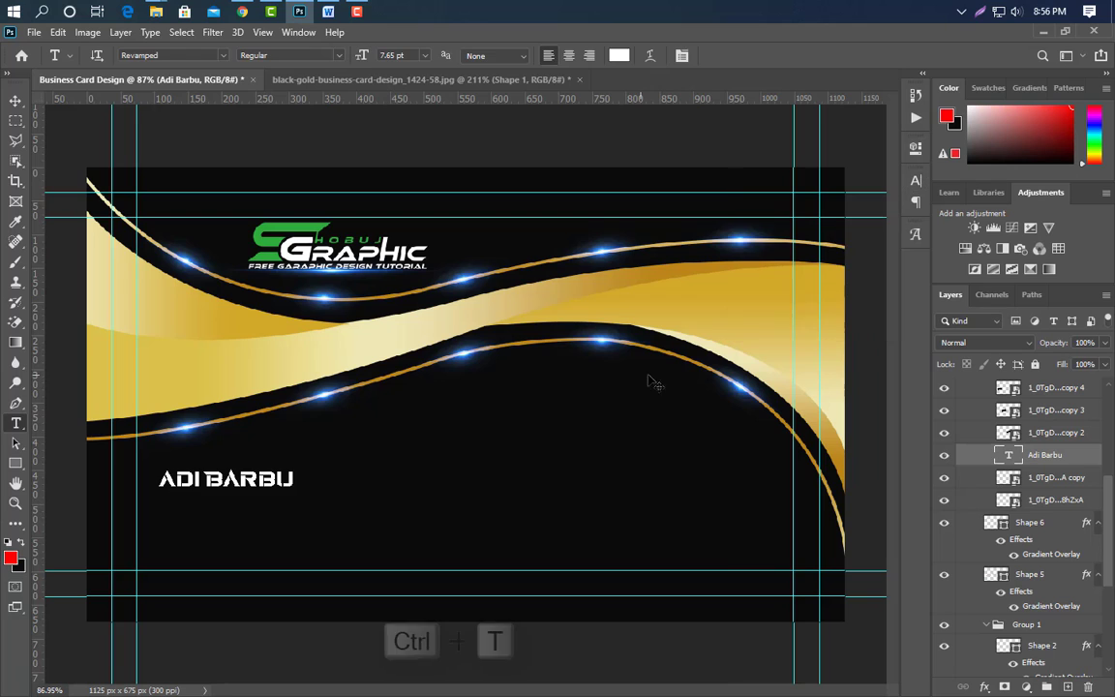
key(ctrl+t)
drag(296, 480, 382, 478)
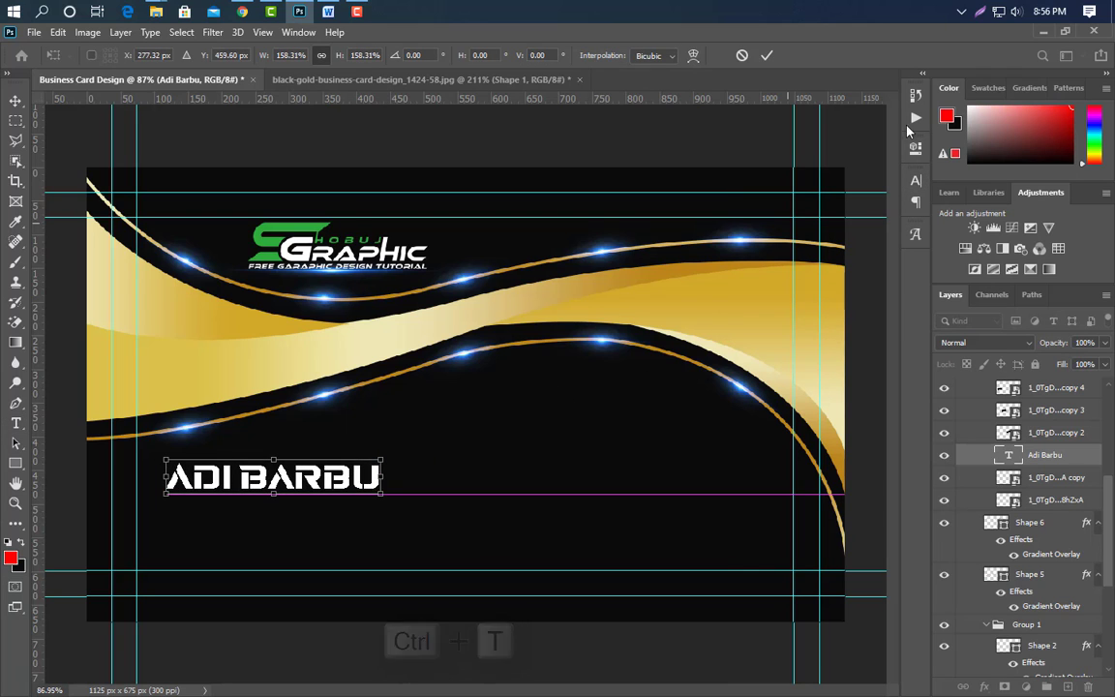
key(Return)
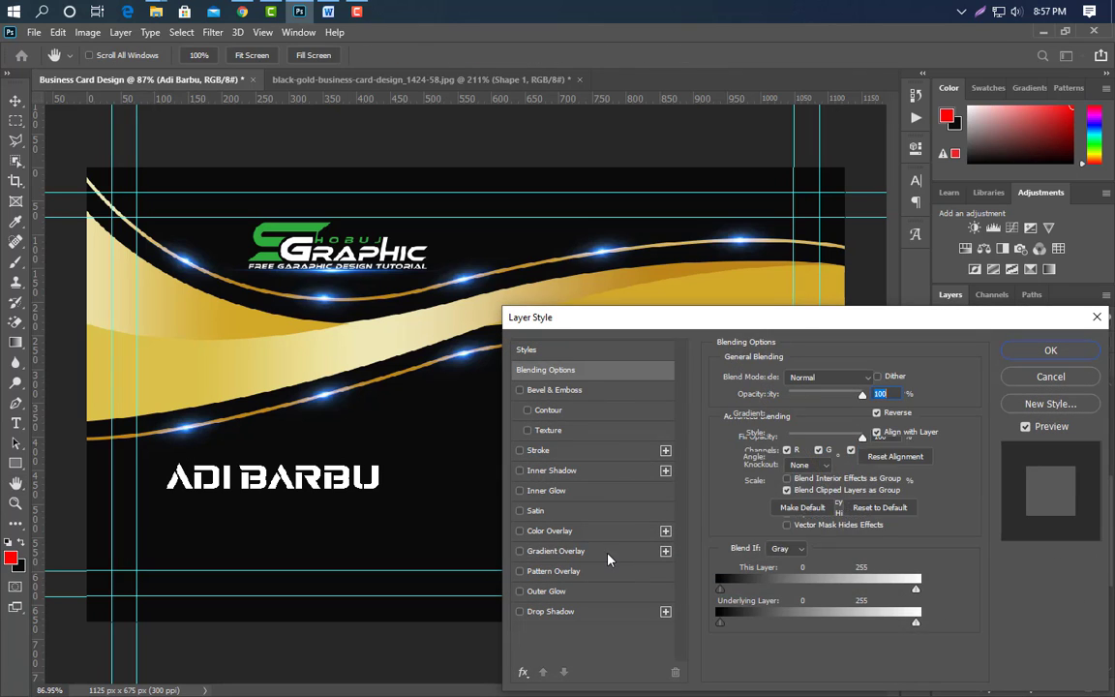
Apply a gold Reflected gradient overlay to the name at 90° angle and 114% scale.
click(608, 554)
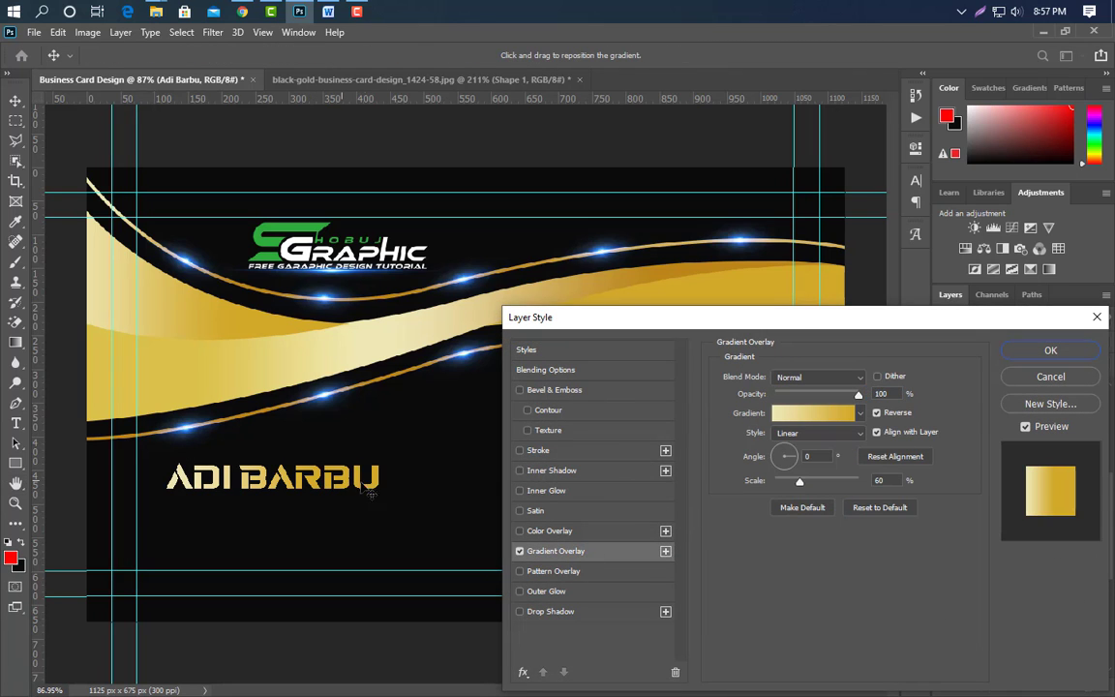
drag(388, 486, 391, 486)
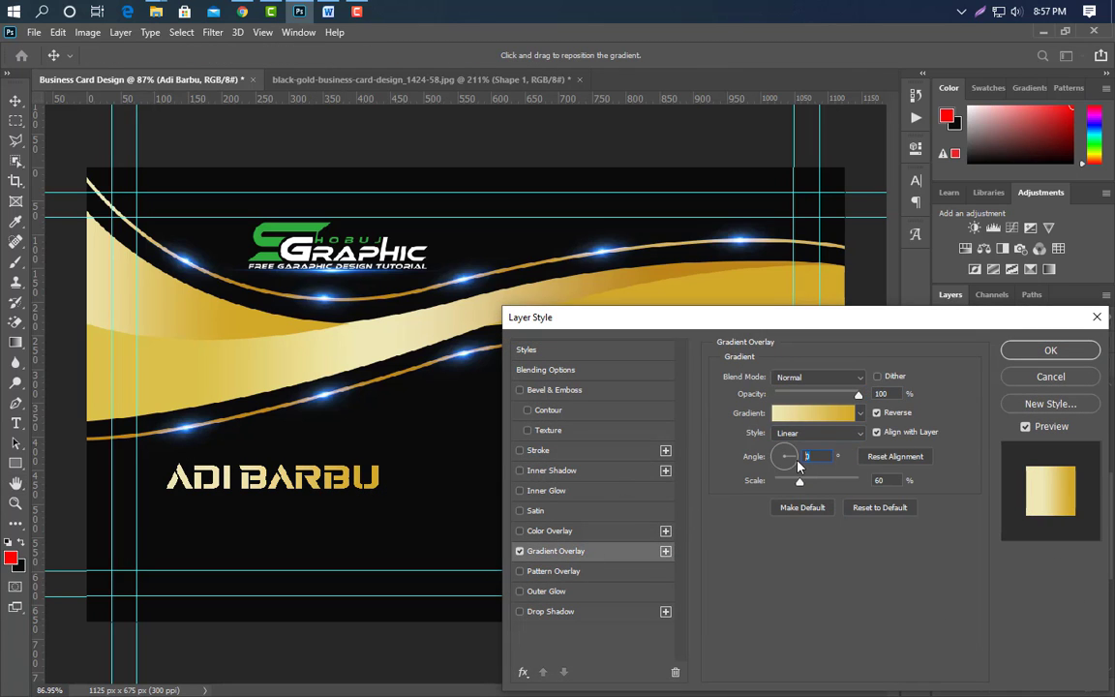
text(90)
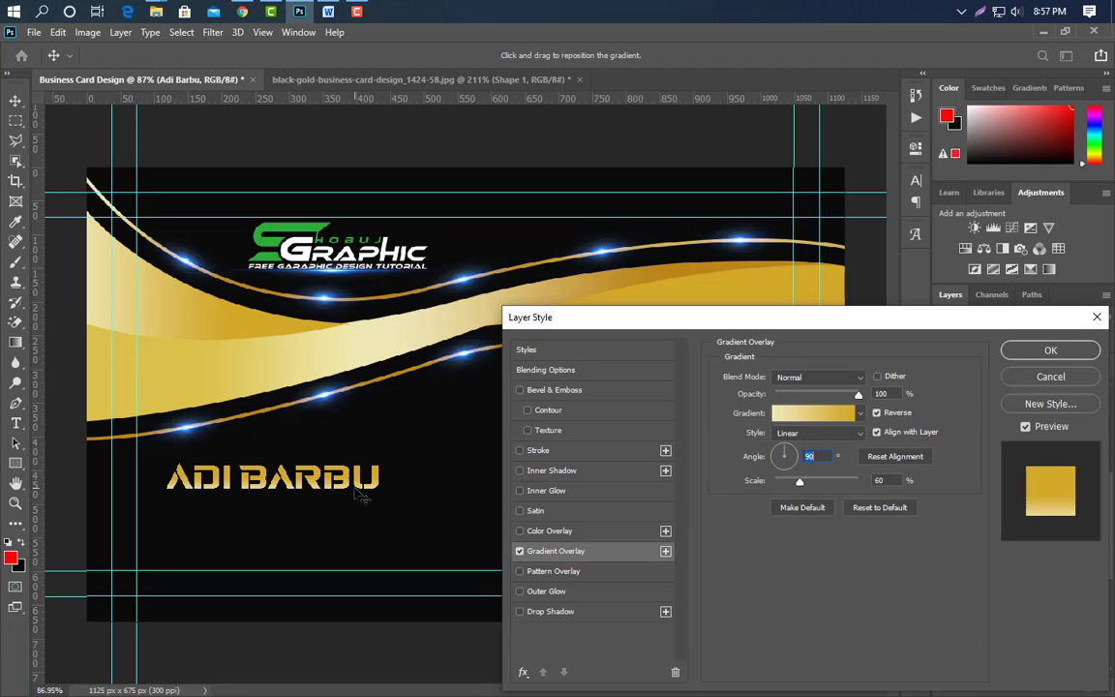
mouse_move(355, 488)
mouse_down()
mouse_move(357, 466)
mouse_move(358, 505)
mouse_up()
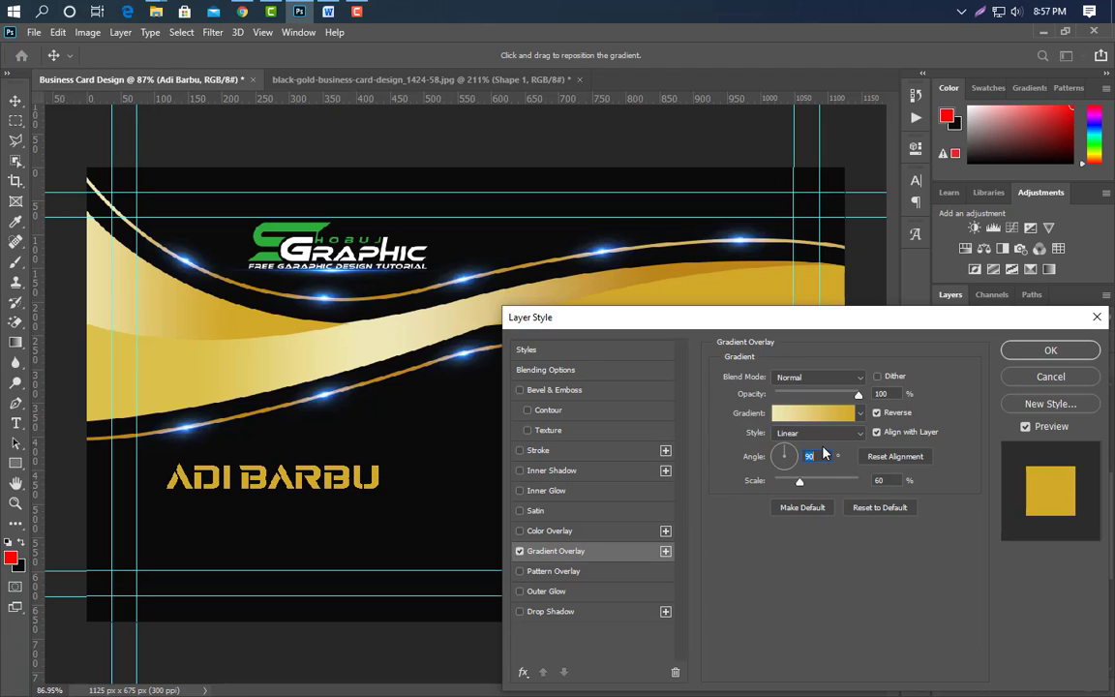
click(821, 433)
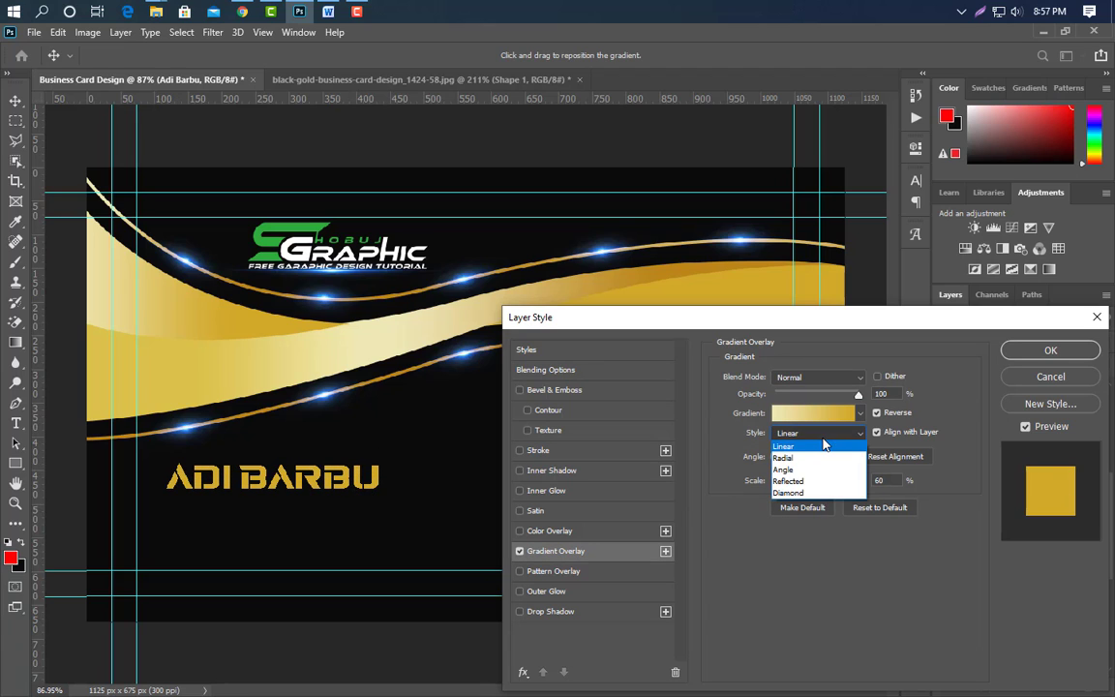
click(820, 481)
drag(800, 481, 838, 494)
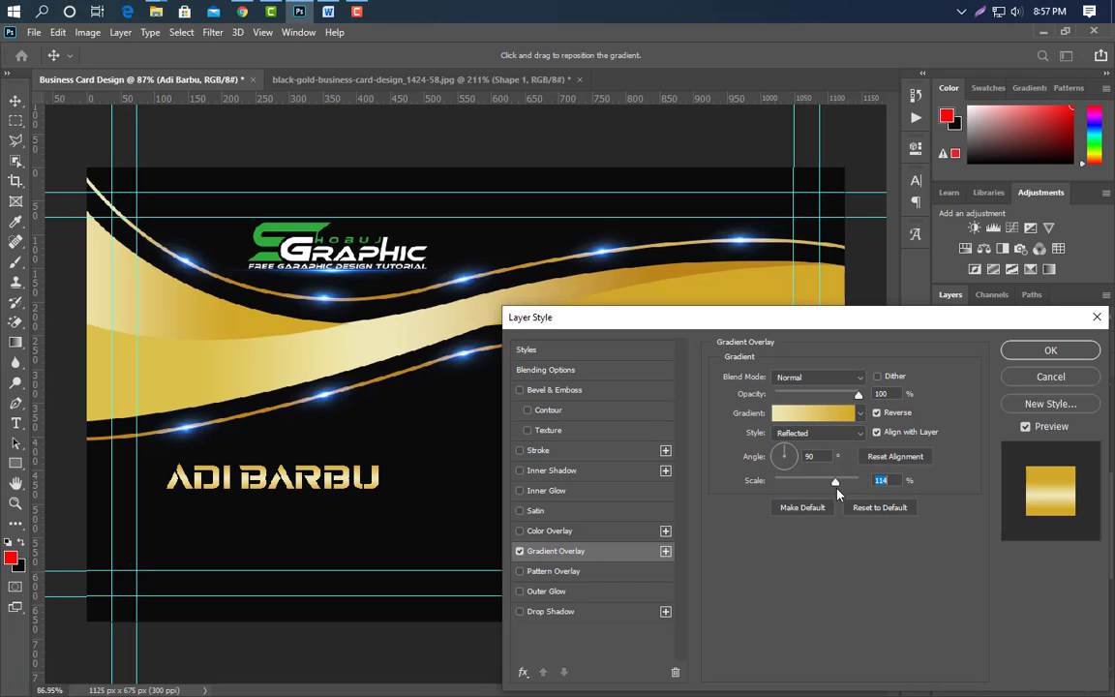
click(1050, 351)
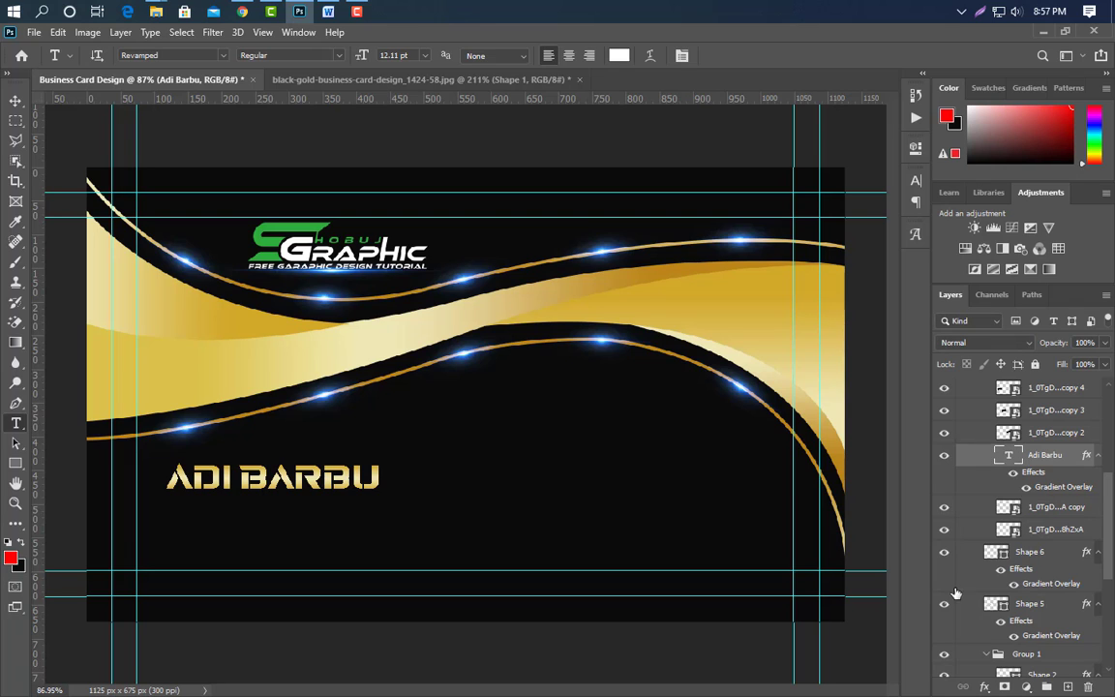
Add a GRAPHIC DESIGNER title below the name in Akrobat Bold, All Caps.
click(167, 518)
text(GRAPHIC DESIGNER)
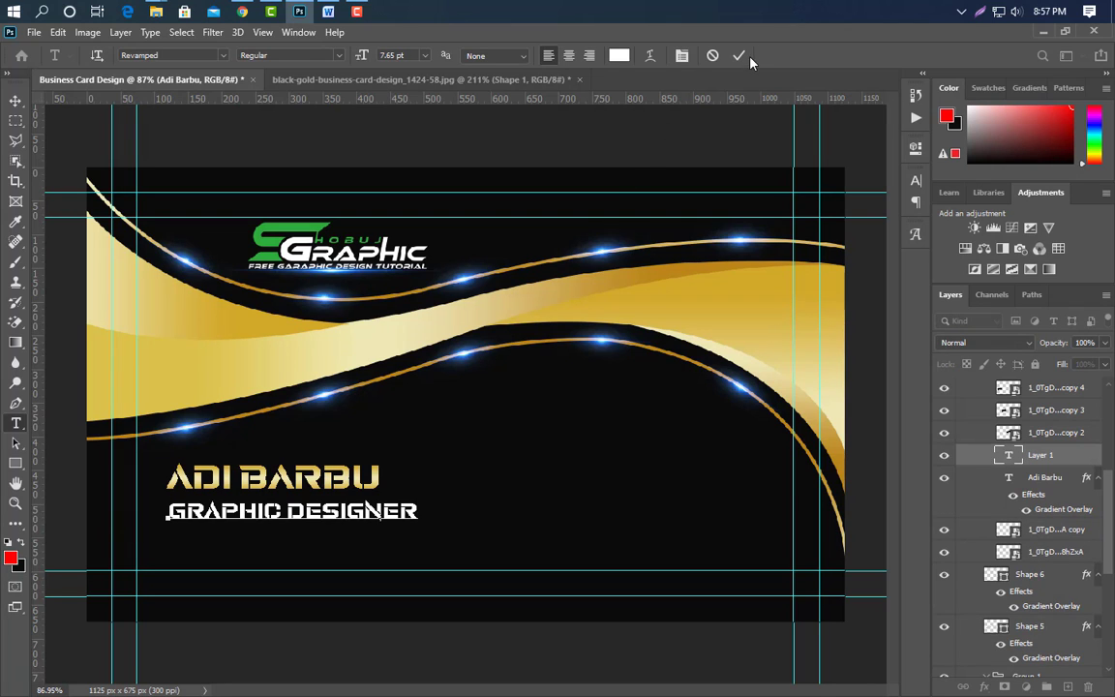
click(739, 55)
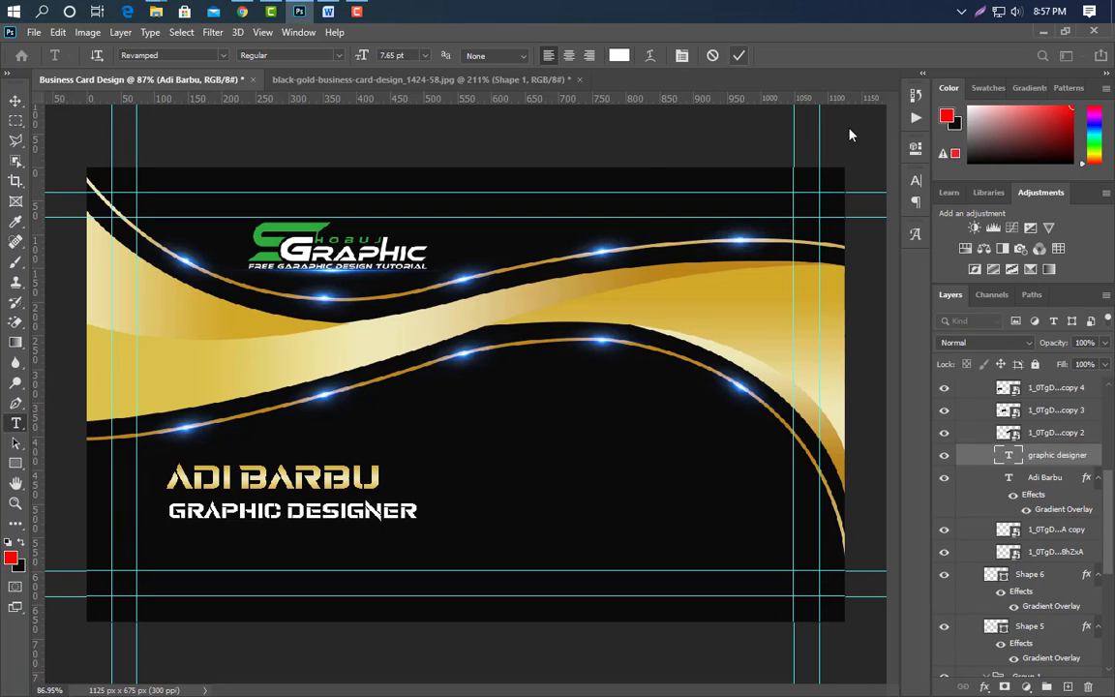
click(916, 180)
click(824, 204)
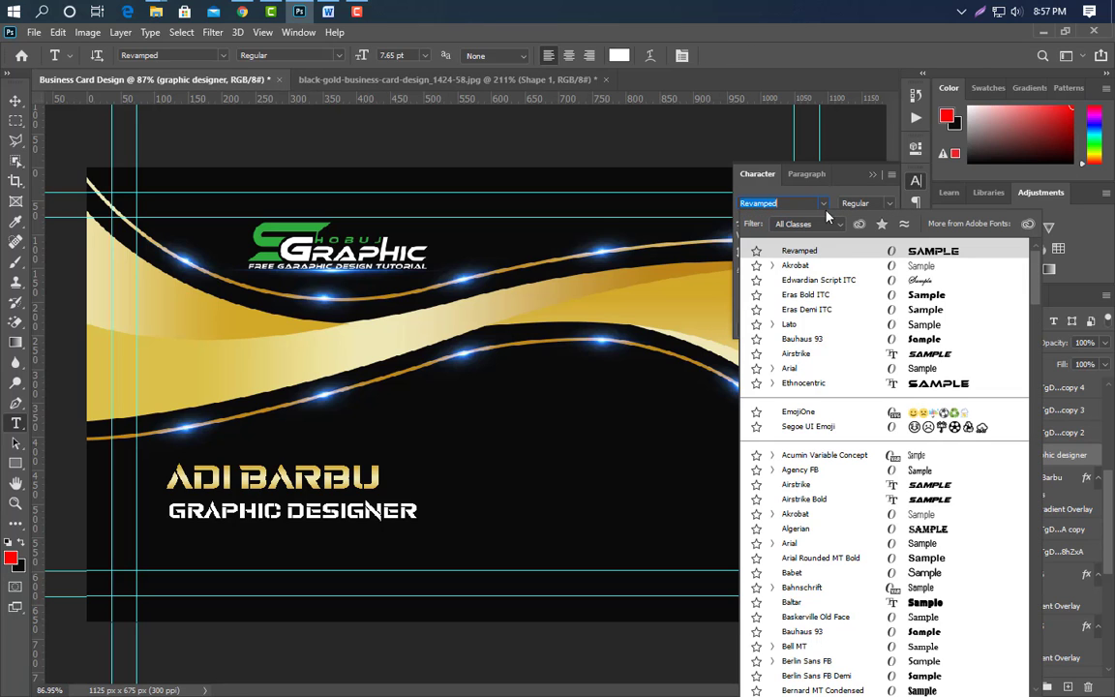
click(796, 265)
click(876, 203)
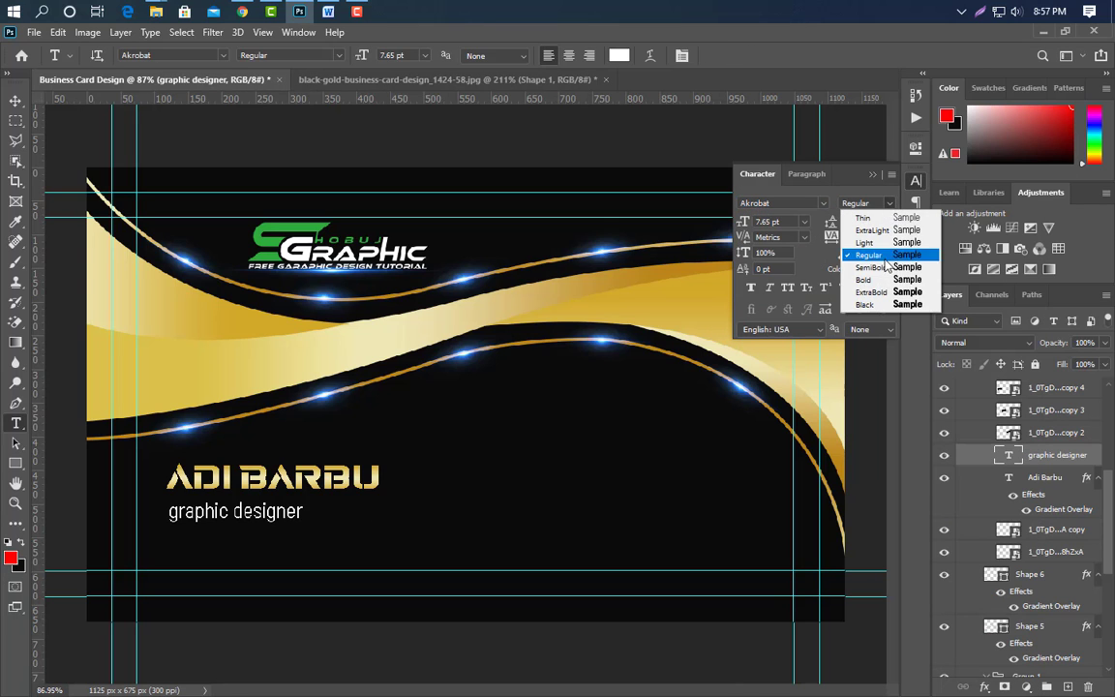
click(887, 281)
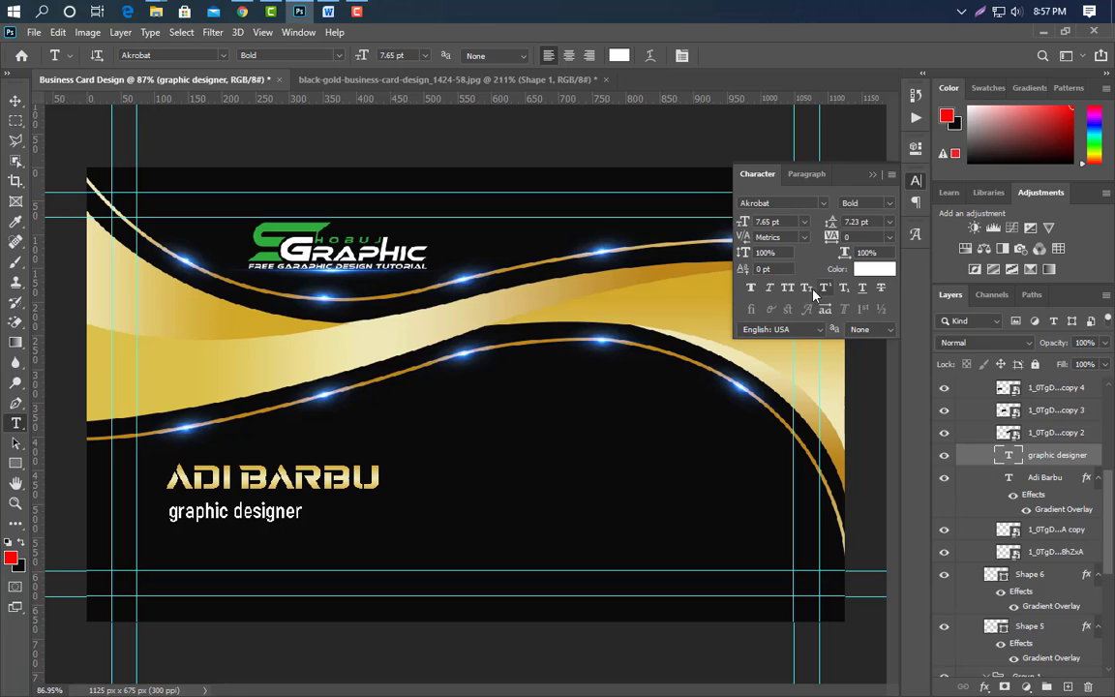
click(873, 175)
Resize the title to about 8.21 pt and centre it under the name.
key(ctrl+t)
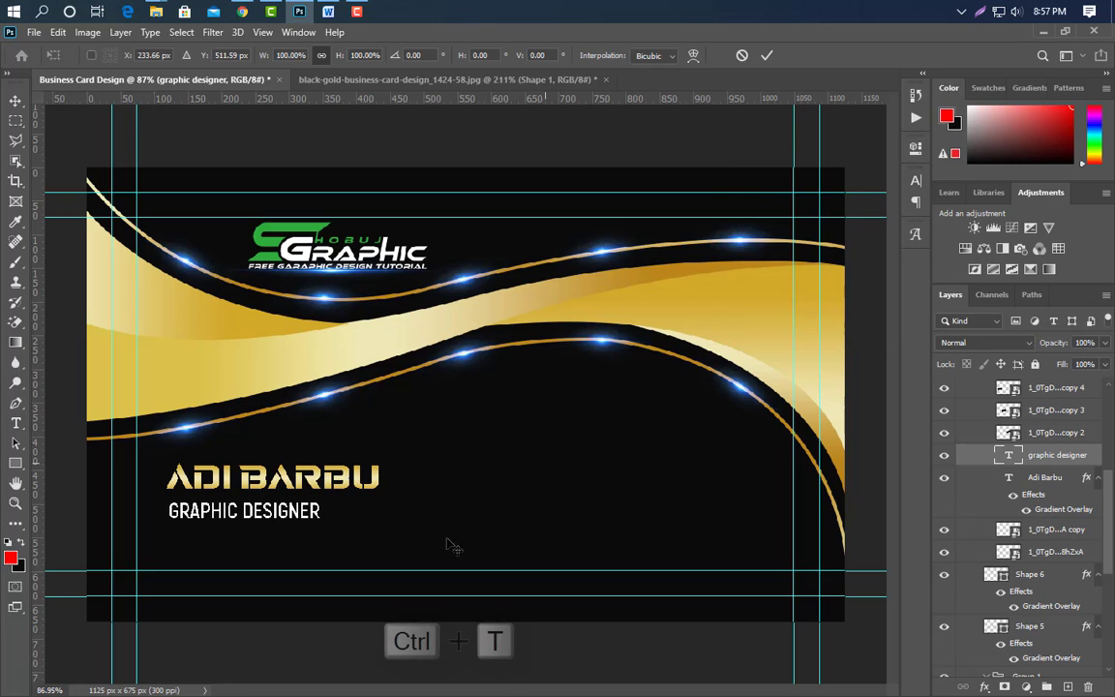
drag(323, 510, 353, 514)
drag(166, 512, 186, 513)
drag(299, 518, 306, 519)
key(Return)
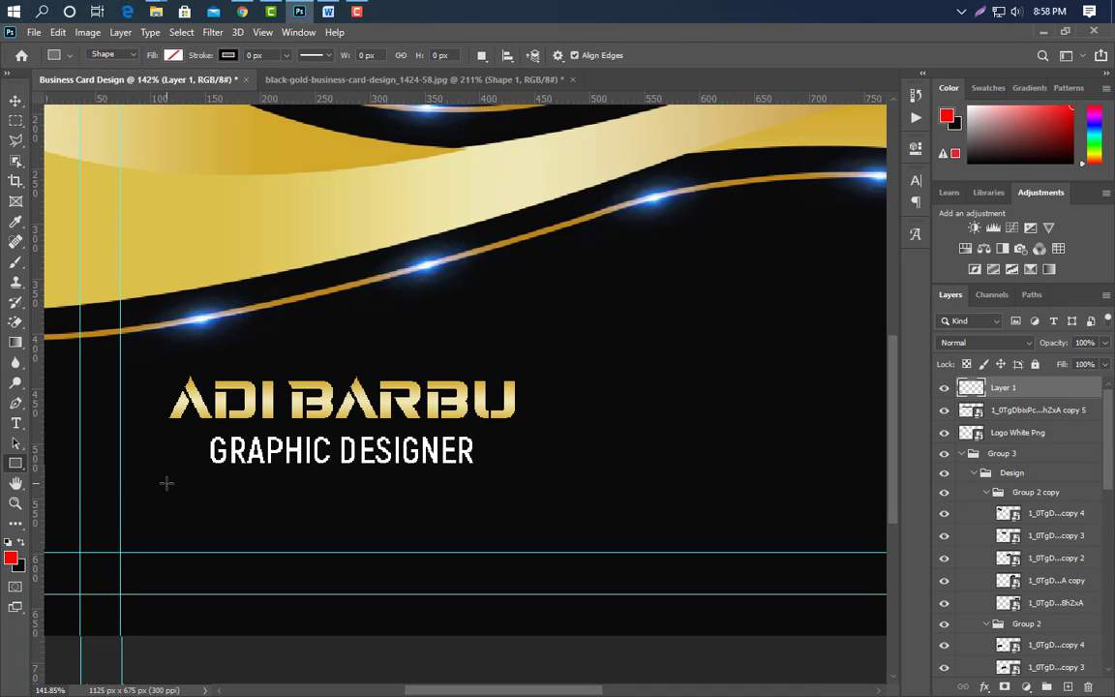
Draw an 88 × 2 px bar under the title and fill it with the wave's gold, d1a929.
drag(166, 483, 264, 483)
click(172, 55)
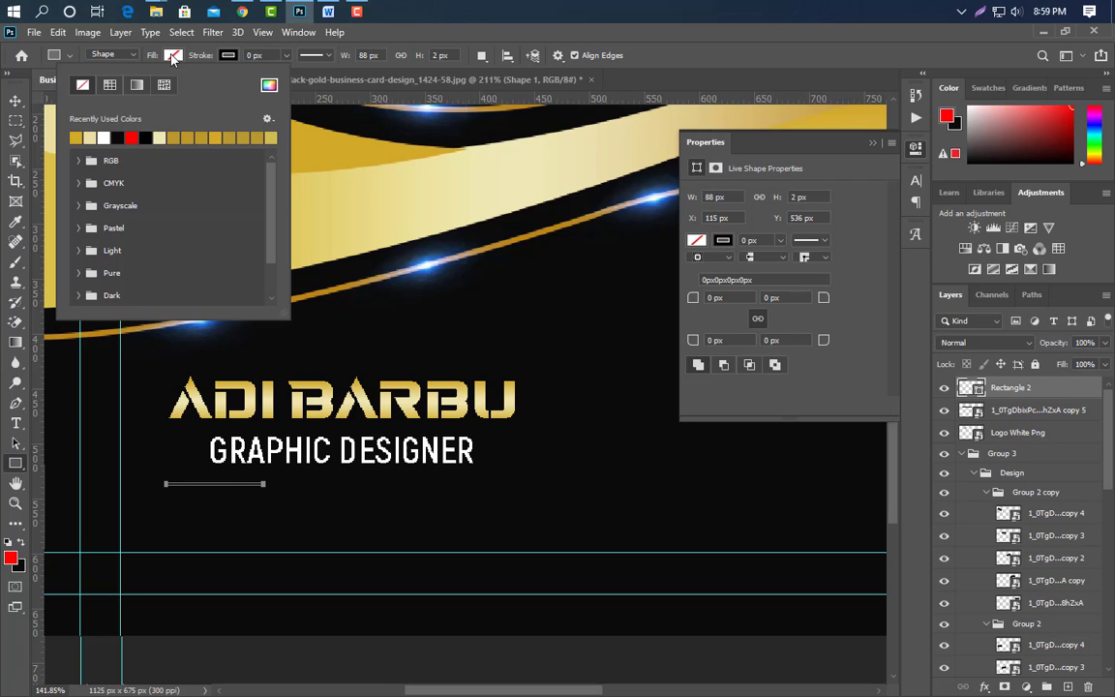
click(873, 144)
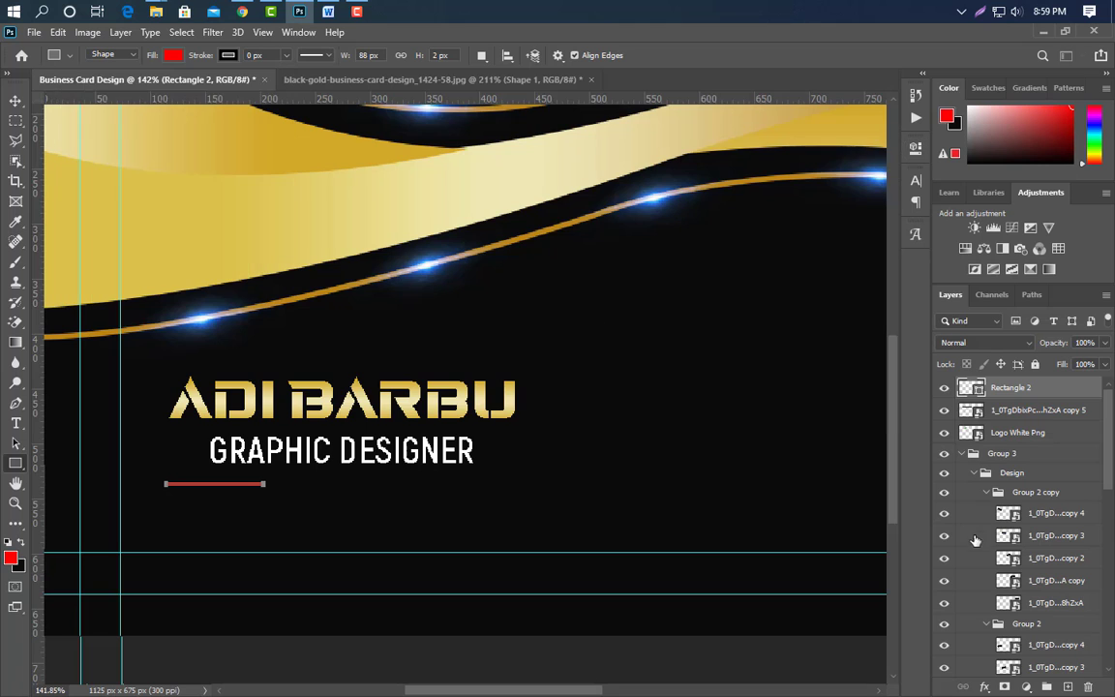
double_click(973, 389)
click(513, 182)
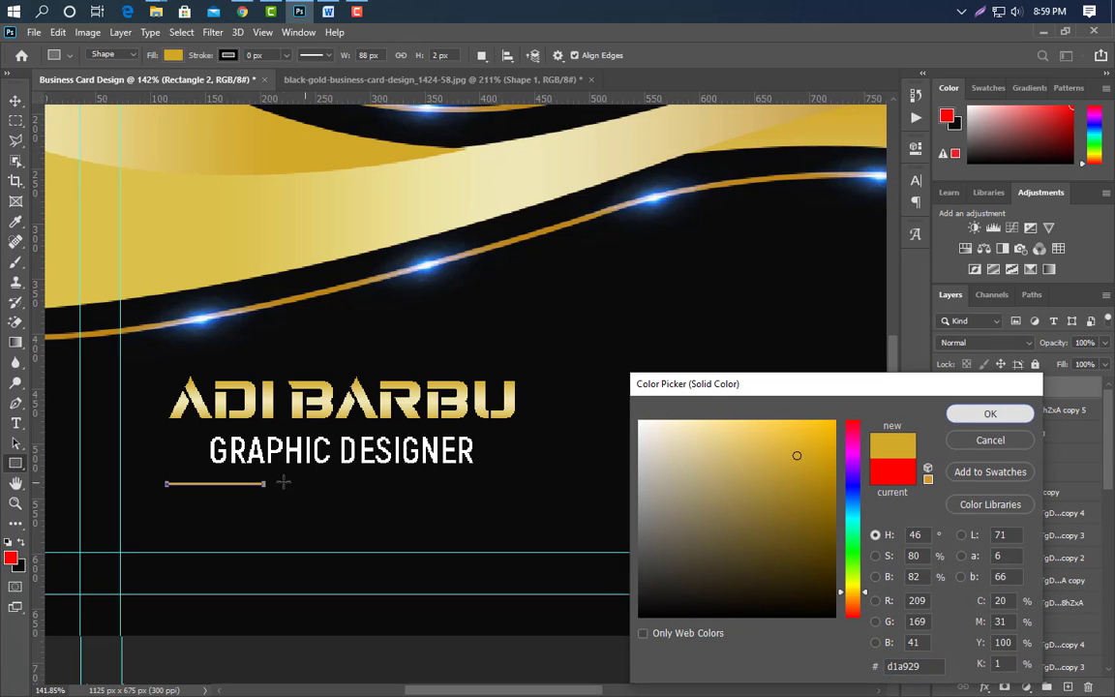
key(Return)
scroll(198, 494, up, 4)
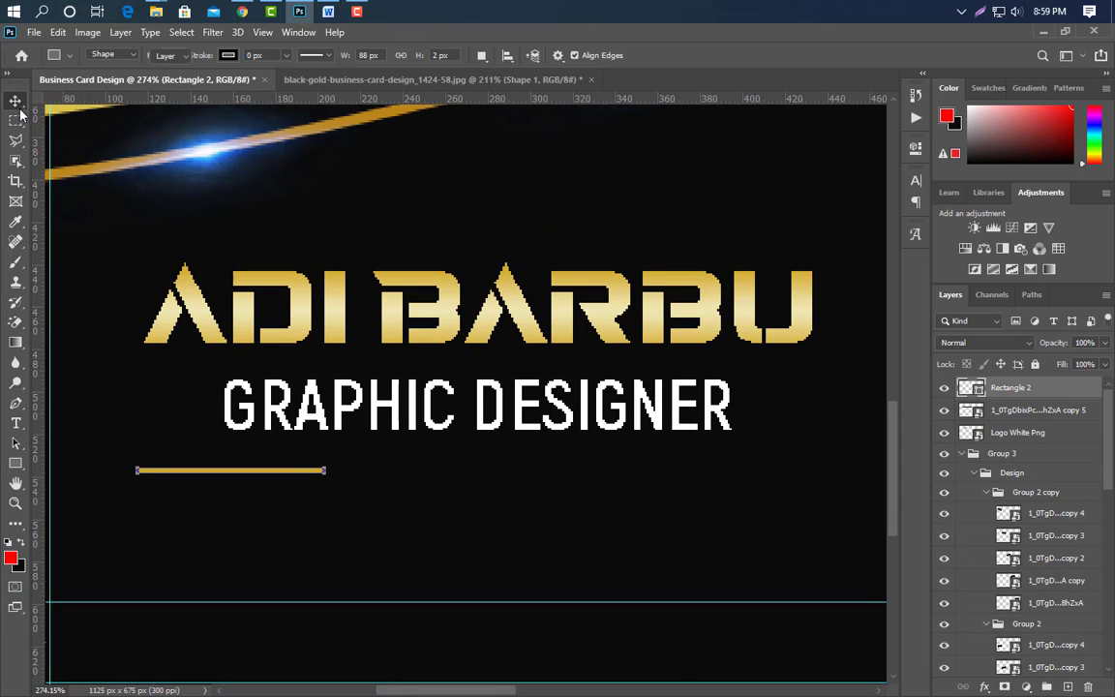
Duplicate the line twice to the right, colouring the middle copy pale cream ede5af and the right copy gold.
click(16, 101)
drag(231, 478, 413, 485)
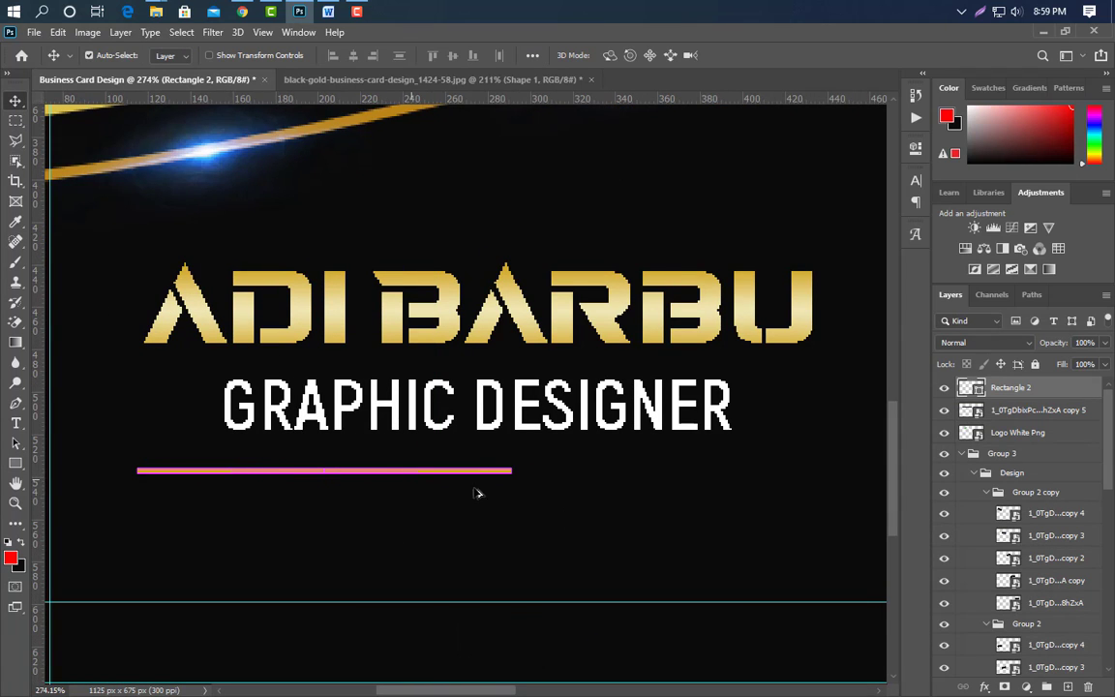
double_click(972, 388)
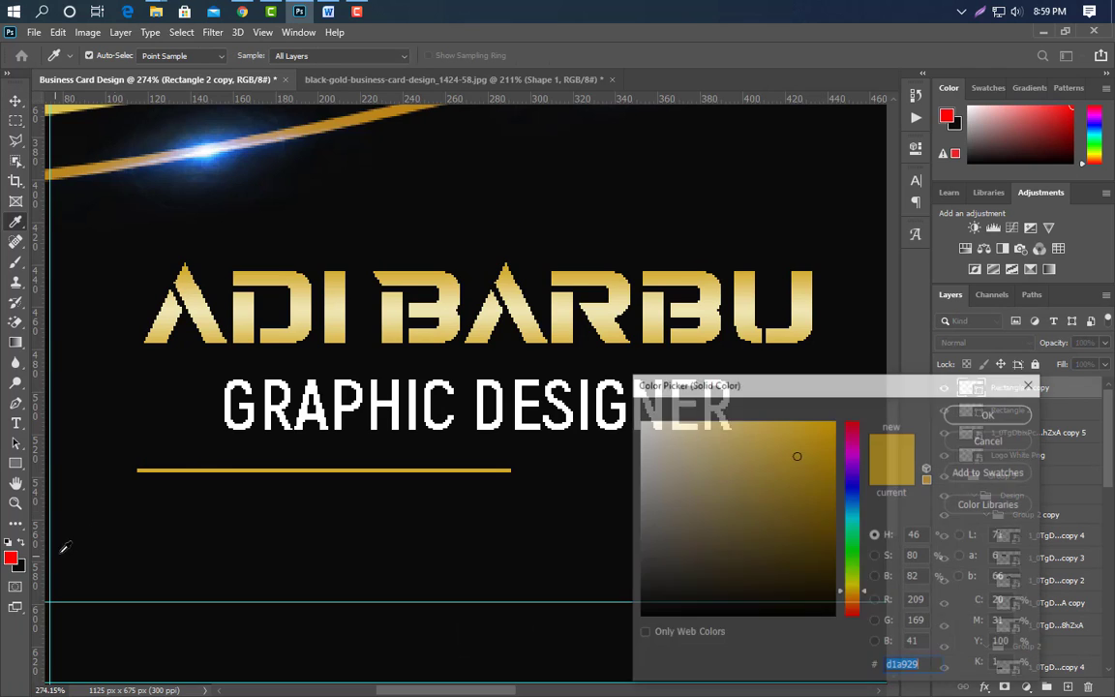
click(326, 313)
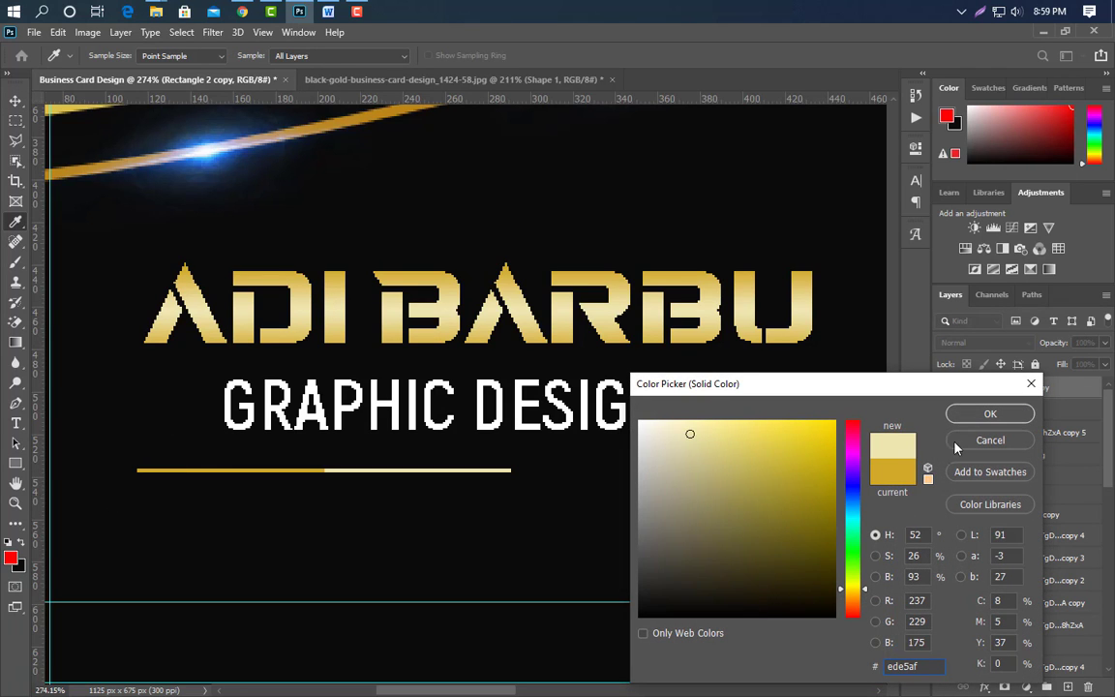
click(990, 414)
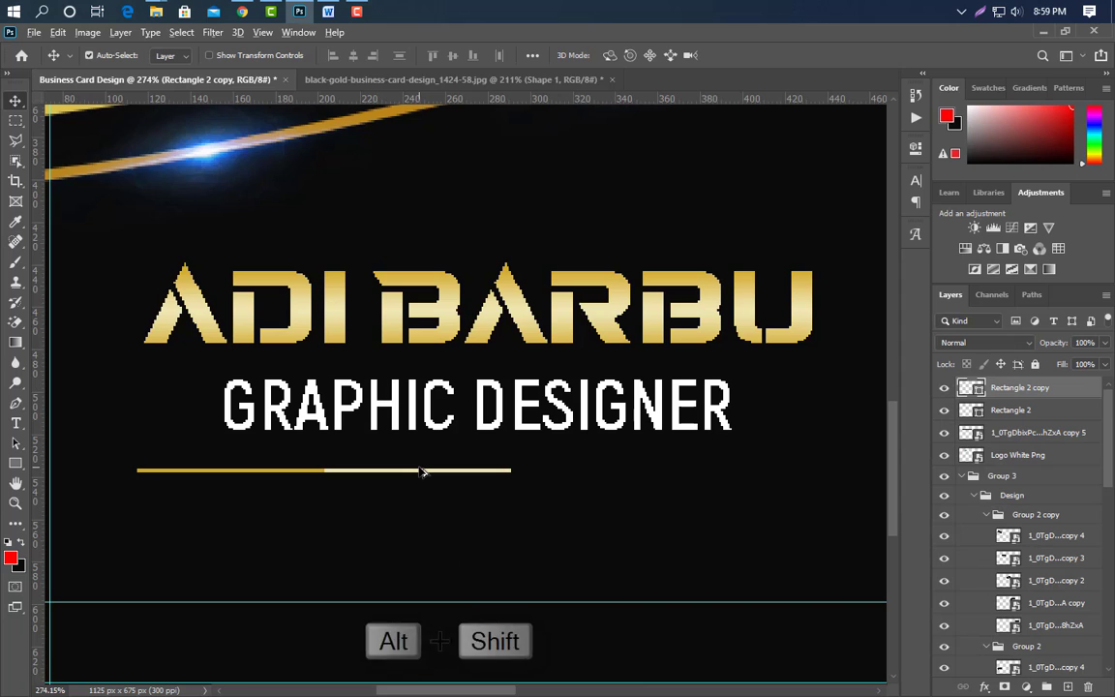
drag(421, 471, 610, 472)
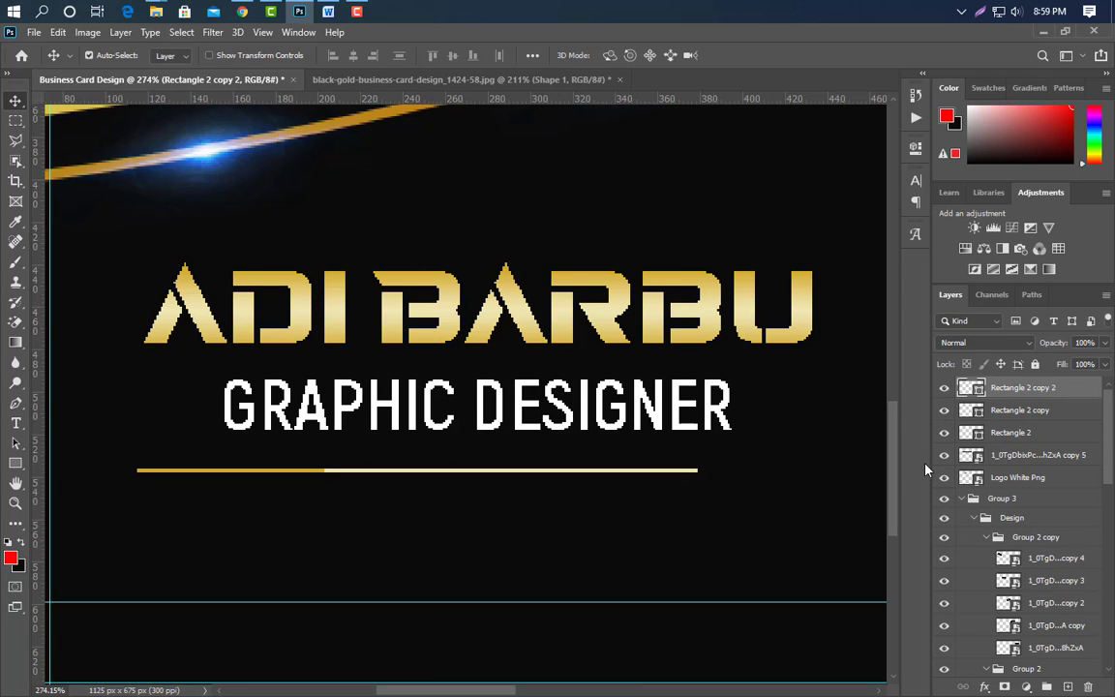
double_click(972, 388)
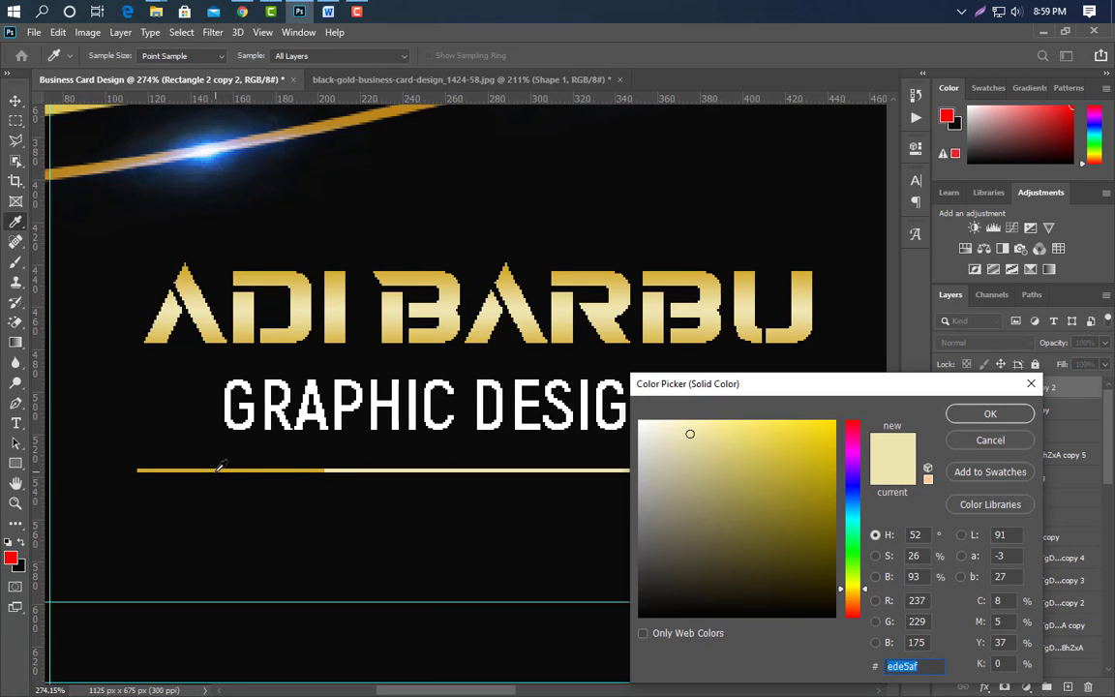
click(219, 469)
click(968, 421)
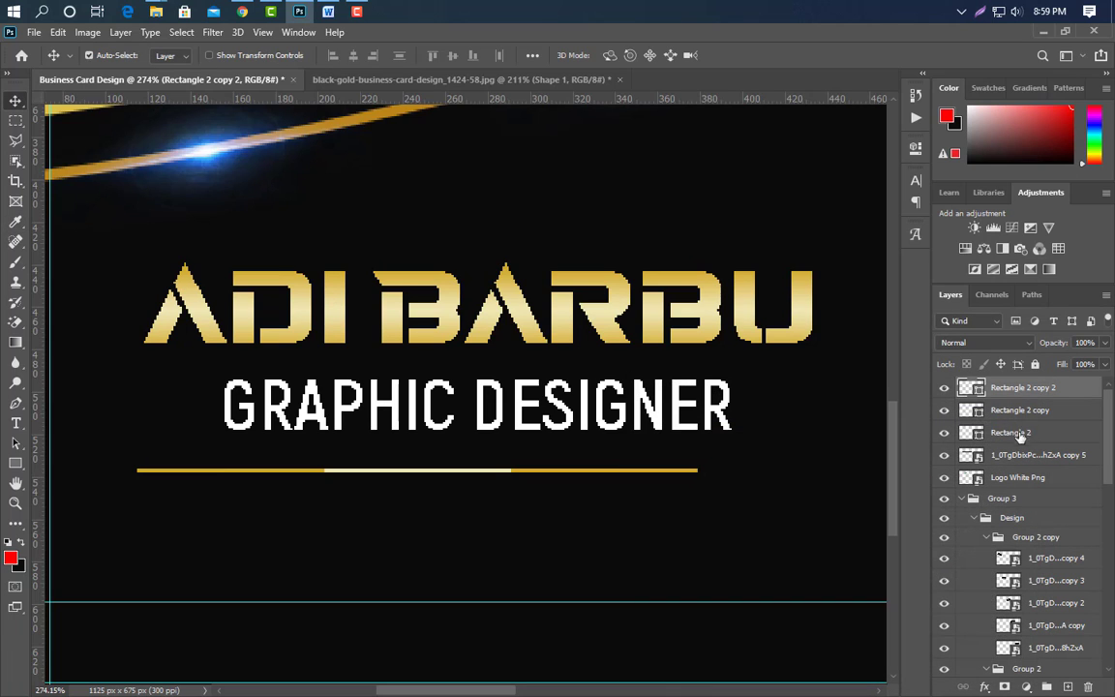
Group the three segments as Group 4 and stretch it to about 120.56% wide, slightly thicker.
click(1046, 686)
key(ctrl+t)
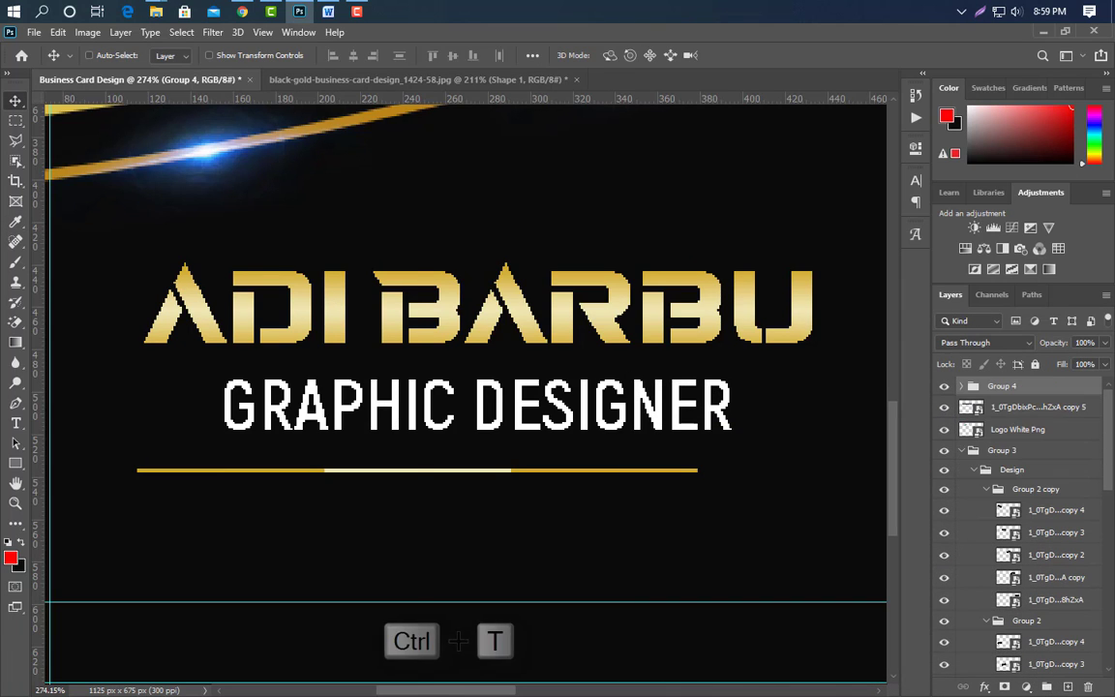
drag(699, 471, 813, 471)
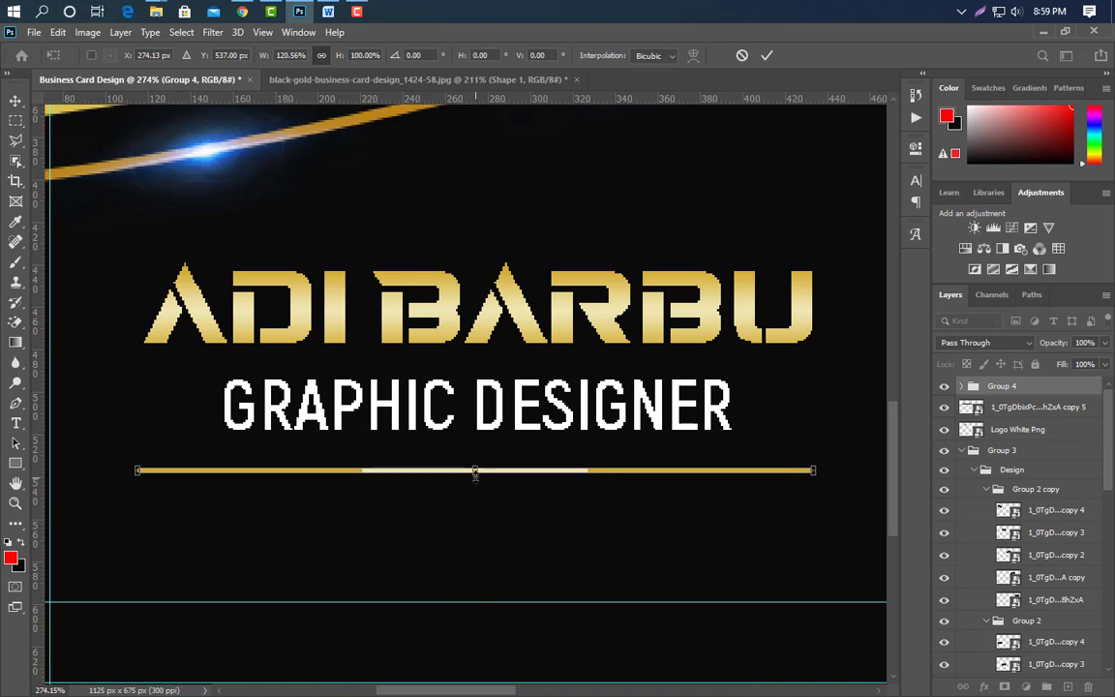
drag(475, 474, 476, 476)
Commit the widened line and draw a 44 × 44 px square, Rectangle 3, on the dark area.
click(765, 55)
key(ctrl+0)
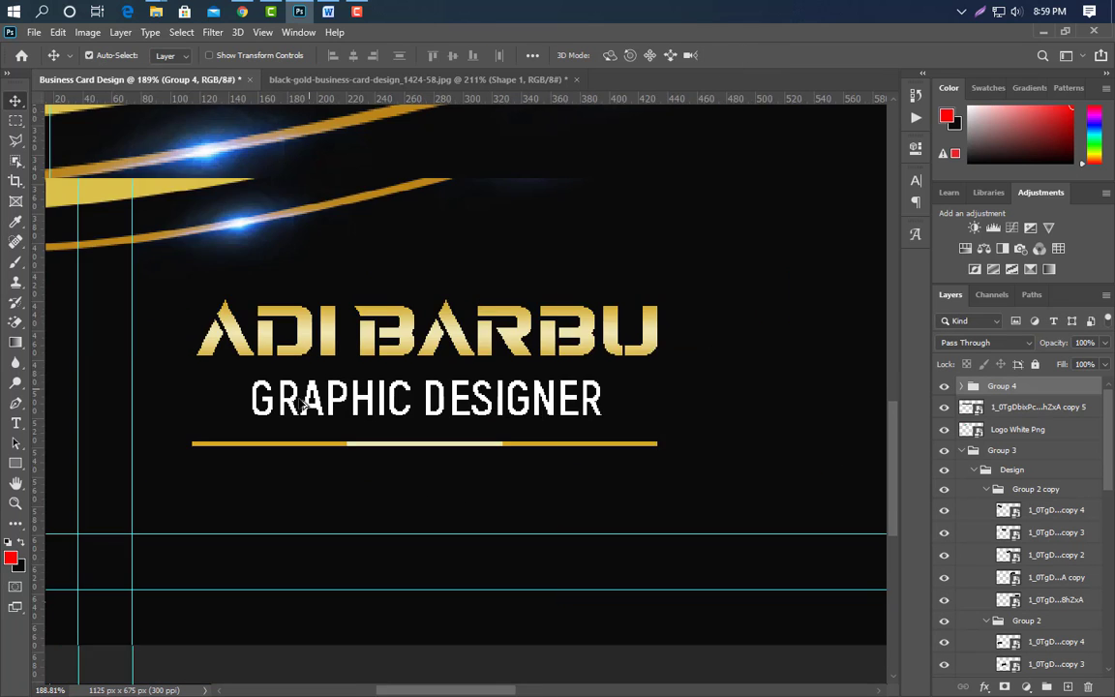
scroll(395, 542, up, 2)
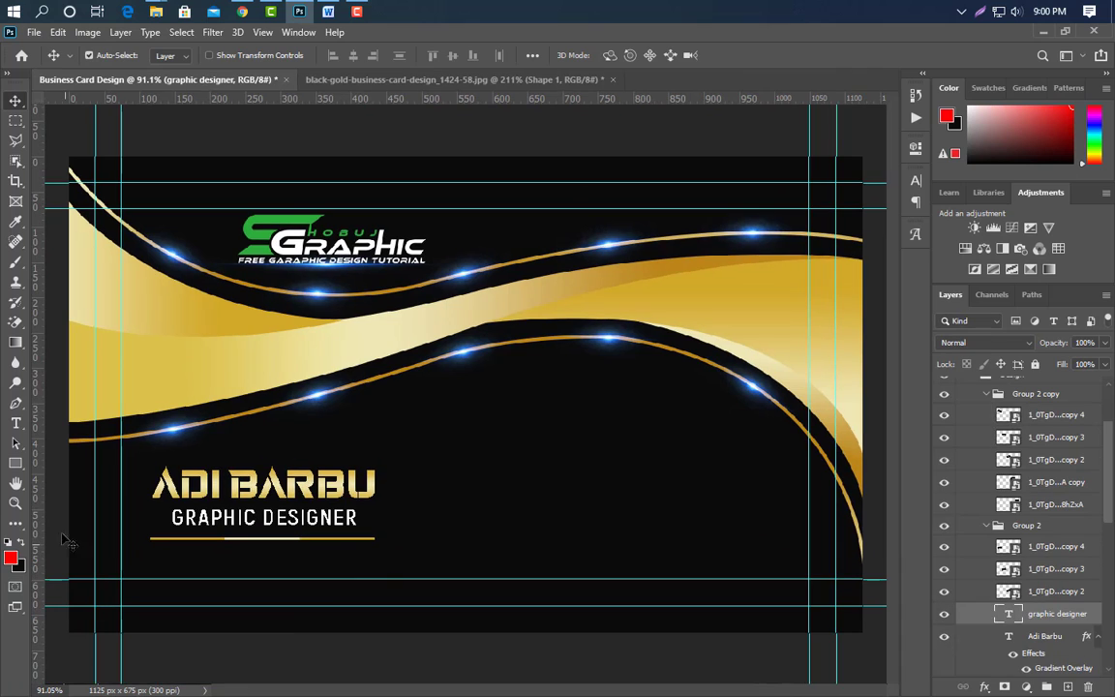
click(19, 466)
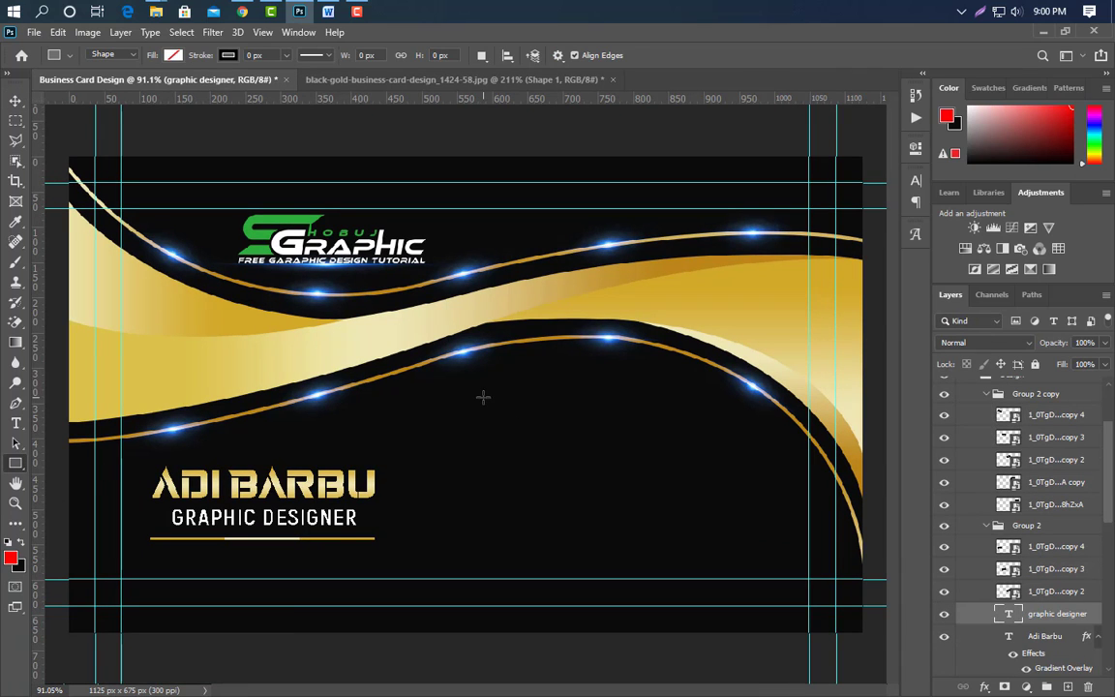
drag(465, 399, 496, 450)
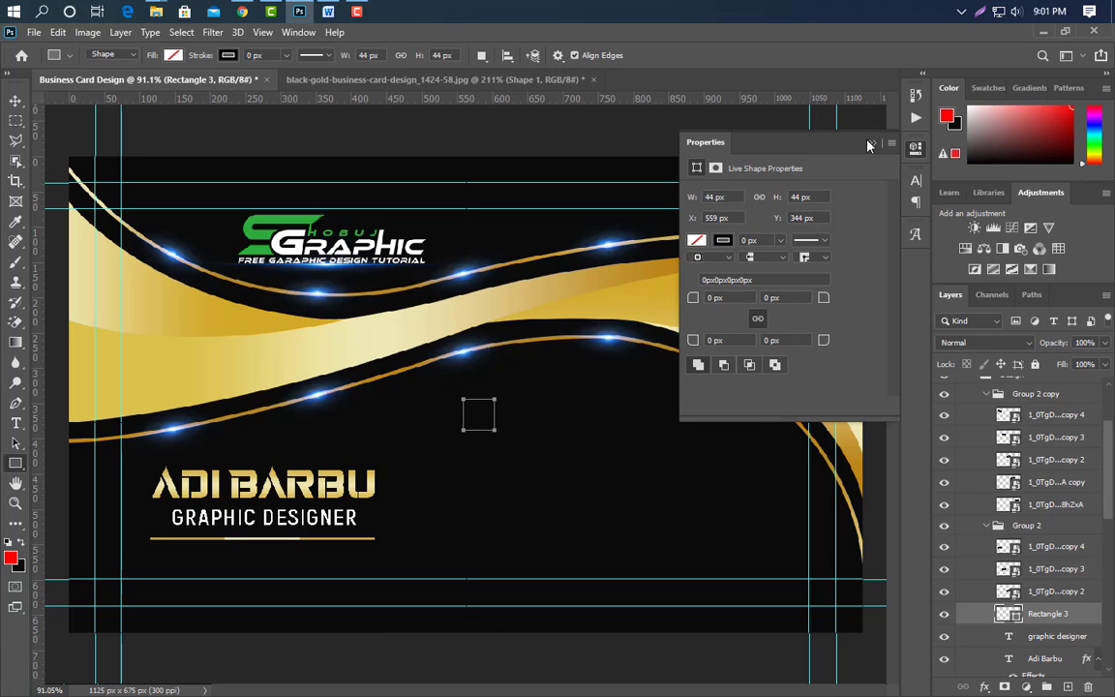
click(871, 143)
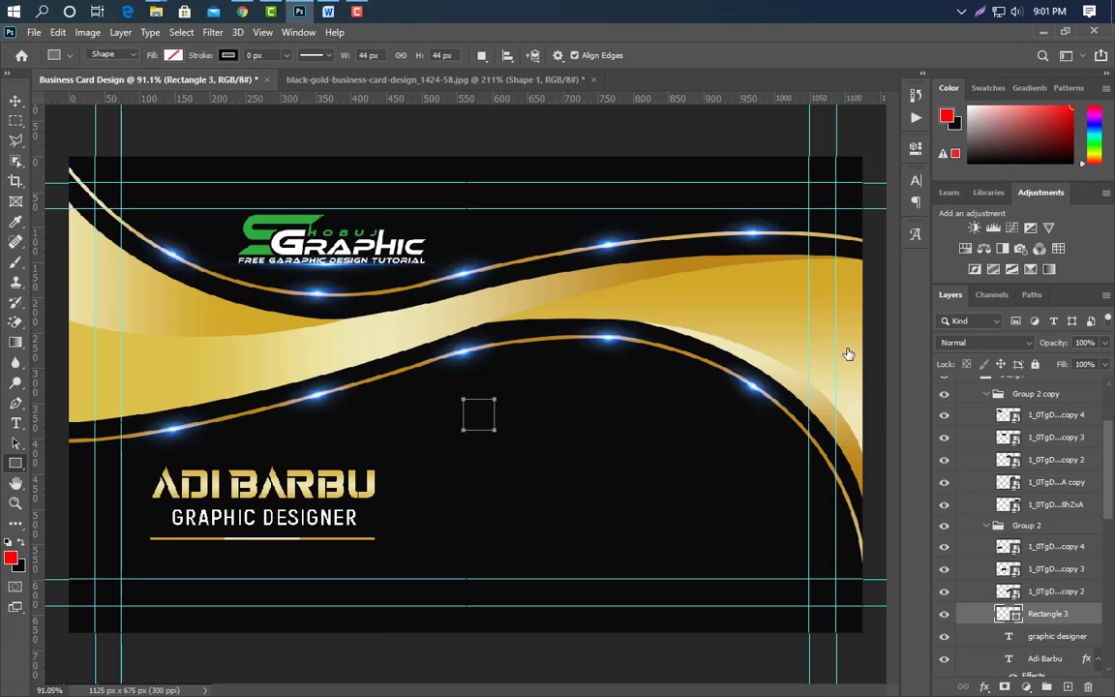
Give the square a gold gradient overlay and bring up the icons folder in File Explorer.
click(586, 554)
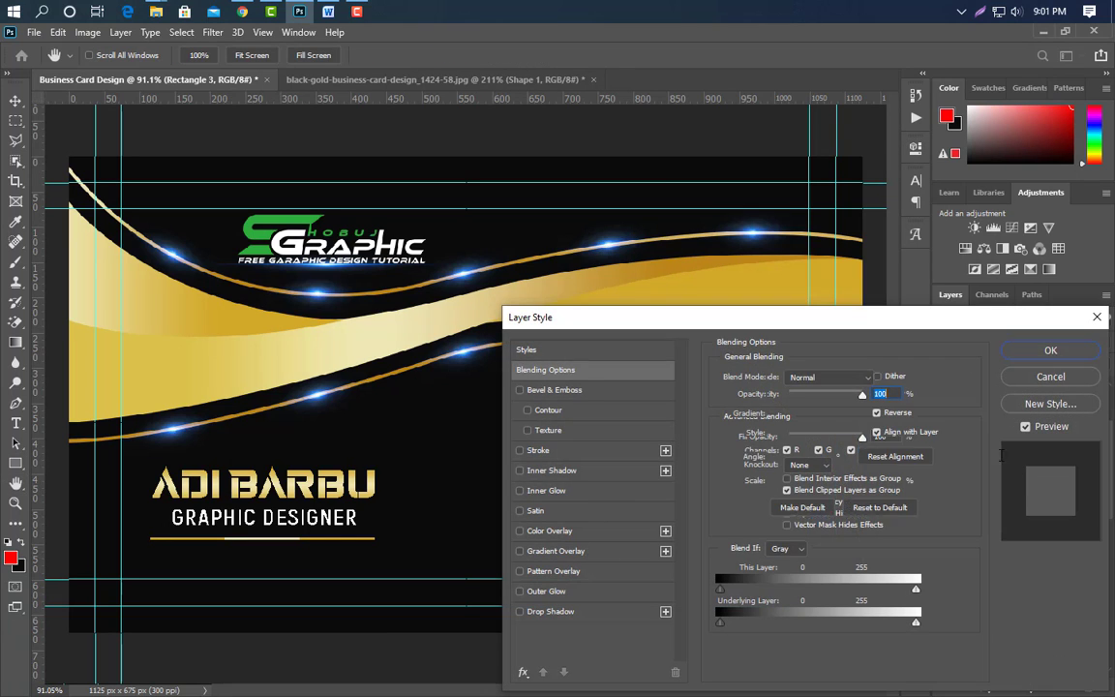
click(1058, 350)
key(v)
click(299, 12)
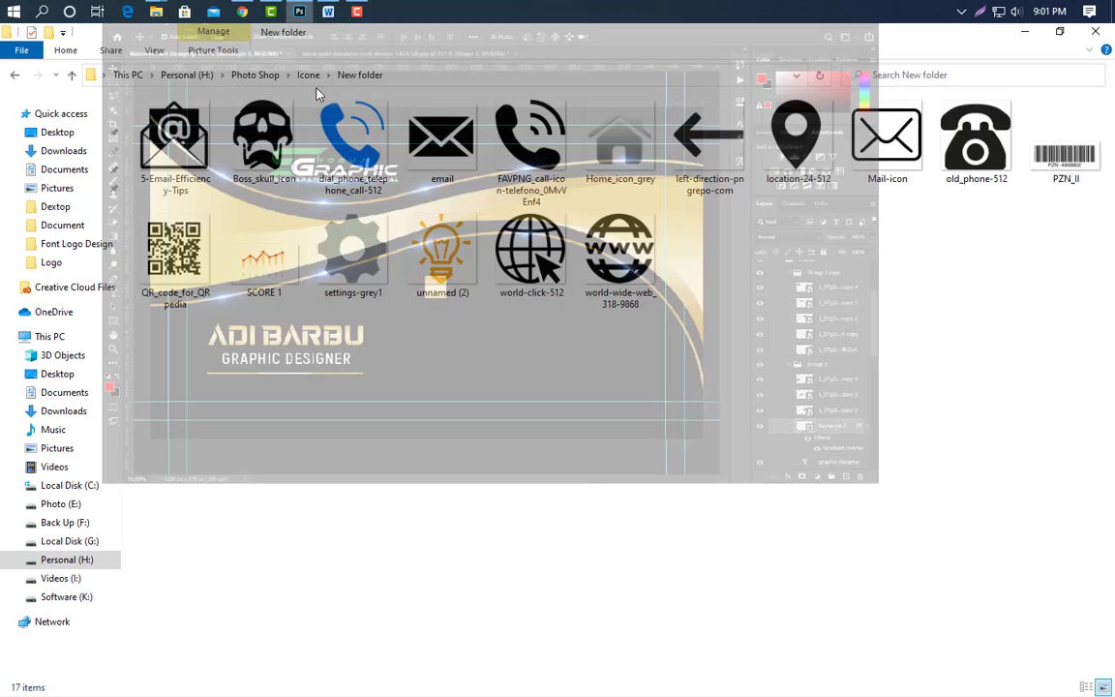
Place the dial_phone icon on the card and scale it to fit centred in the gold square.
drag(320, 101, 569, 453)
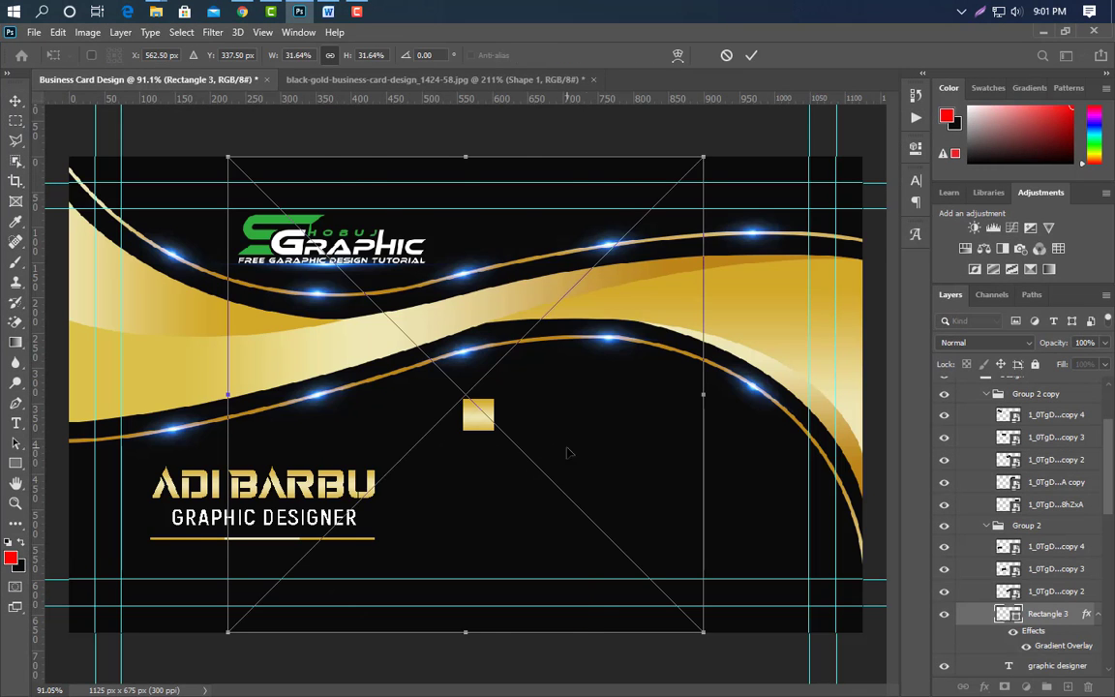
drag(702, 394, 491, 417)
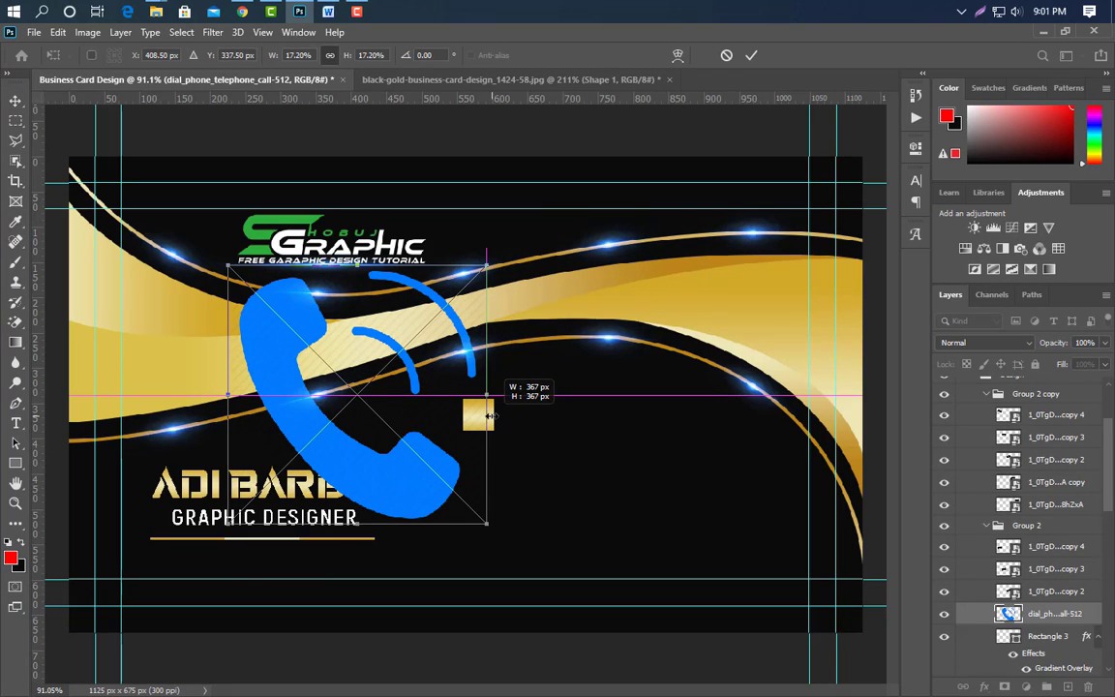
drag(204, 392, 468, 399)
scroll(490, 444, up, 3)
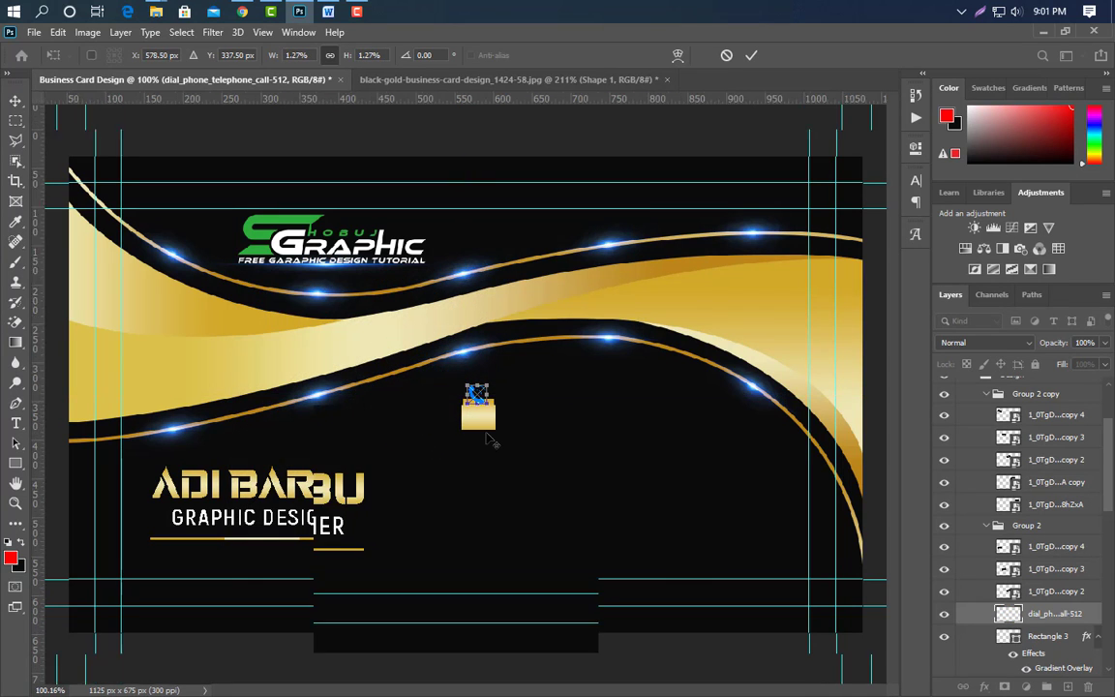
scroll(489, 446, up, 2)
drag(463, 306, 461, 363)
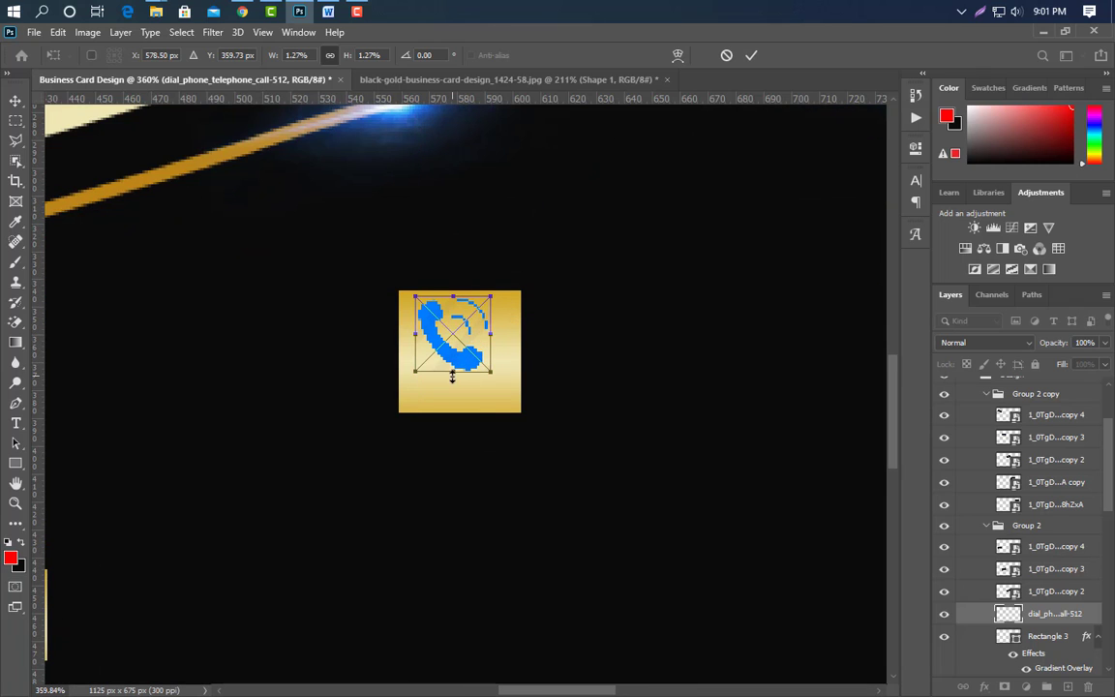
drag(452, 377, 453, 391)
drag(456, 379, 466, 390)
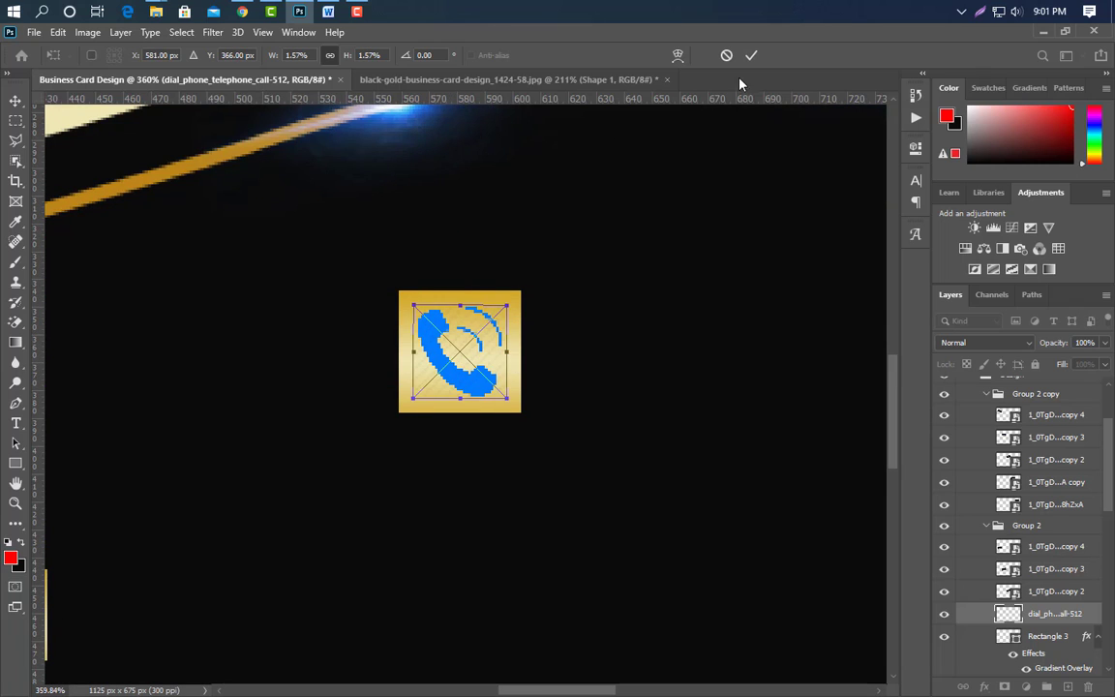
click(751, 55)
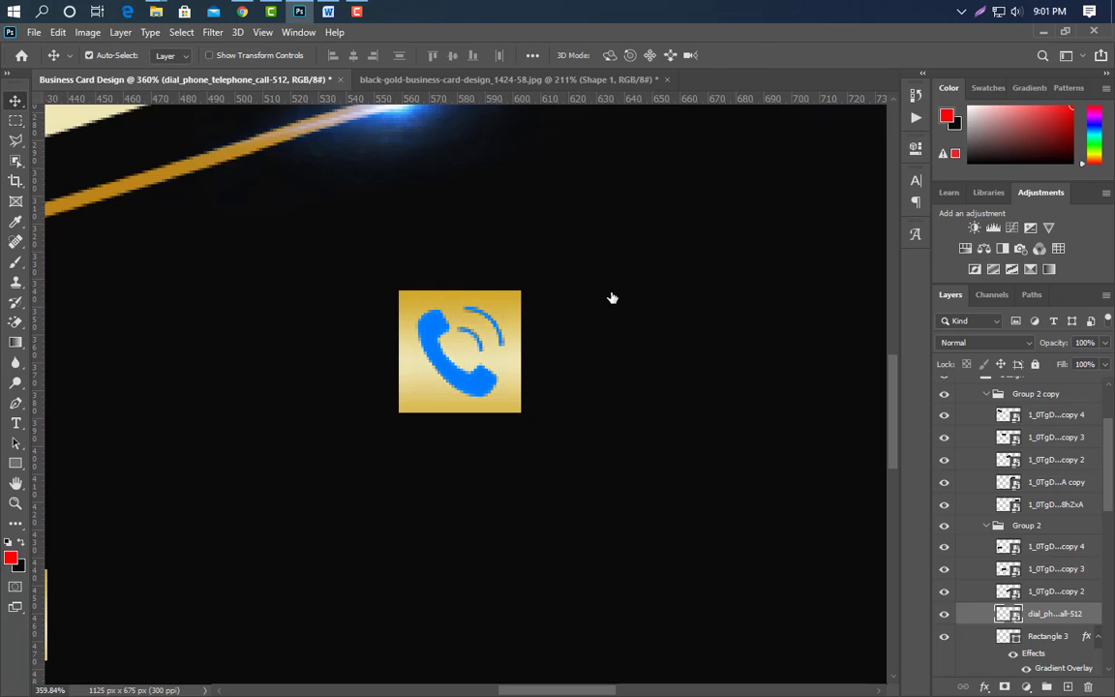
Turn the phone icon black with a Color Overlay layer style.
click(585, 532)
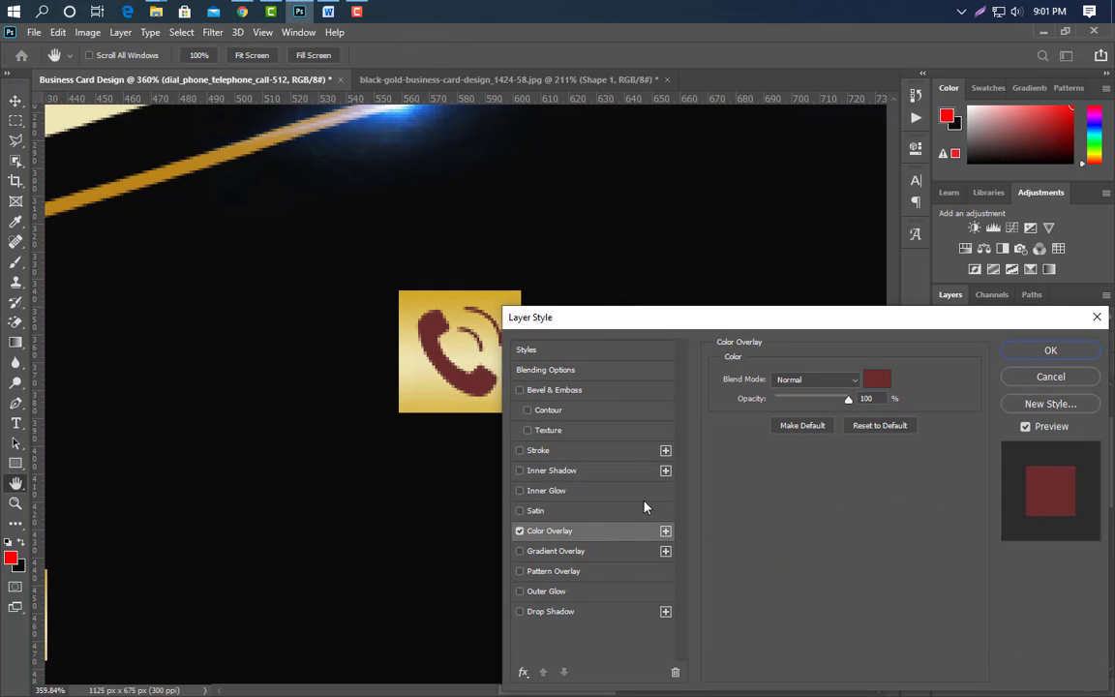
click(881, 382)
click(671, 580)
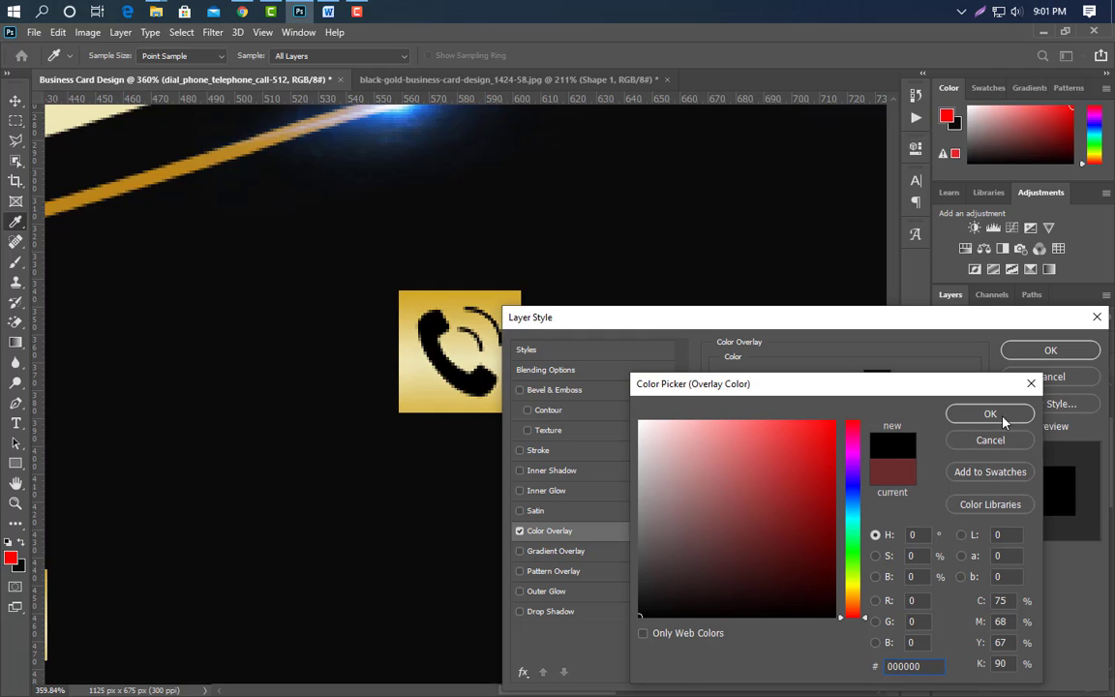
click(986, 416)
click(1051, 355)
scroll(109, 416, down, 10)
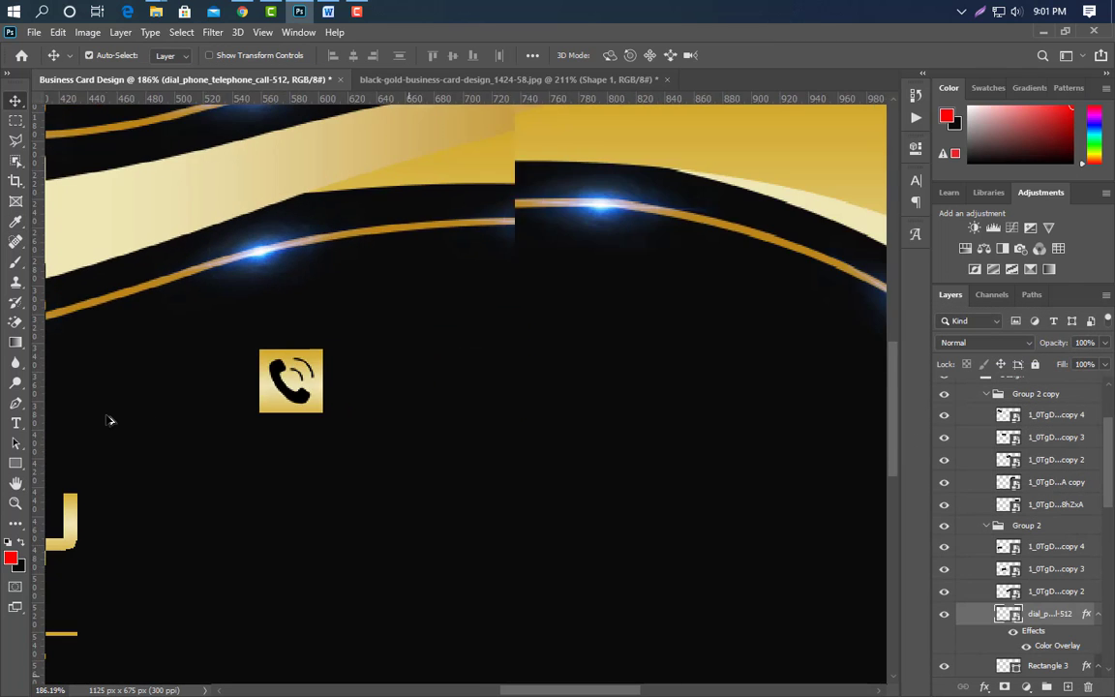
Type the phone number beside the phone icon in Akrobat SemiBold.
click(16, 423)
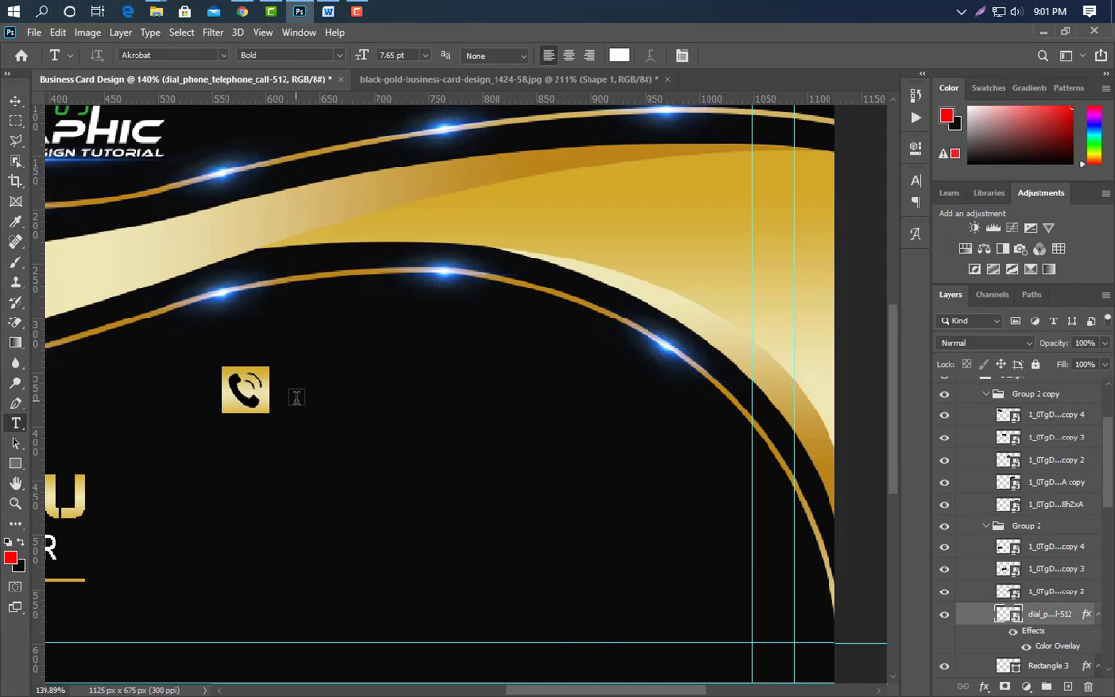
click(297, 397)
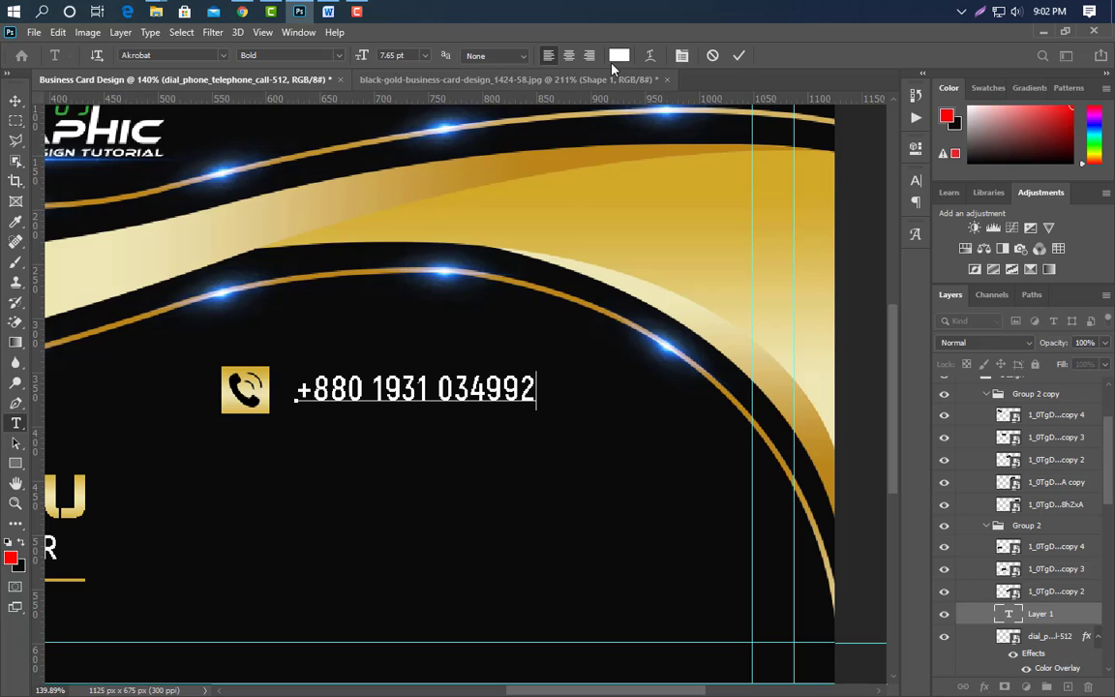
click(738, 55)
click(916, 184)
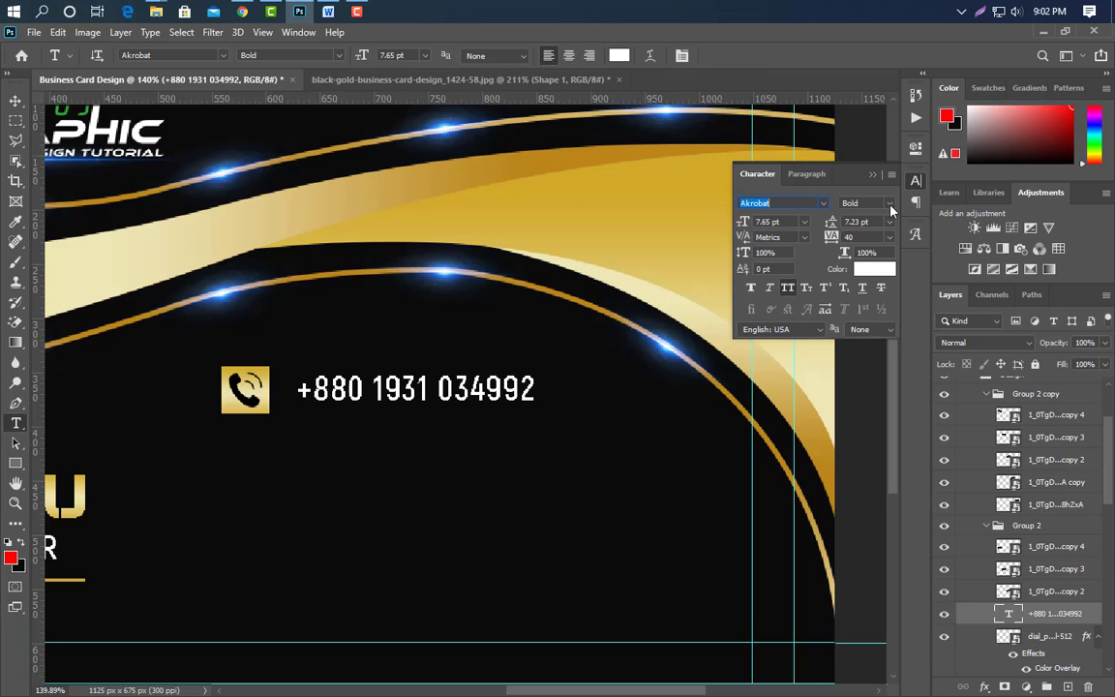
click(876, 202)
click(876, 267)
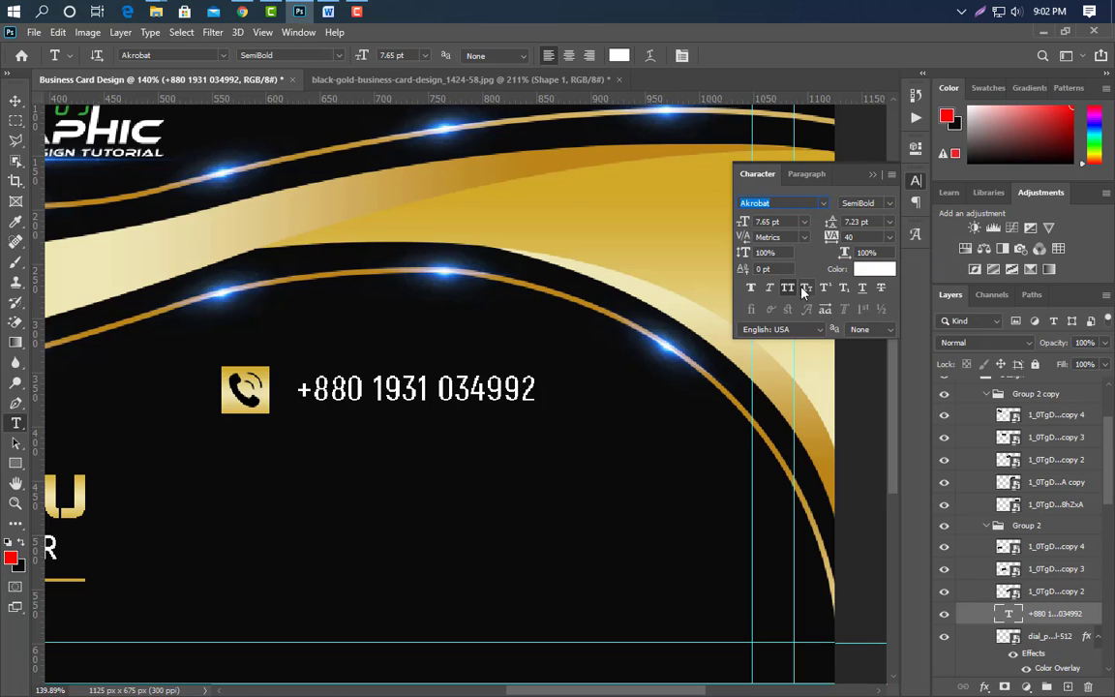
click(874, 176)
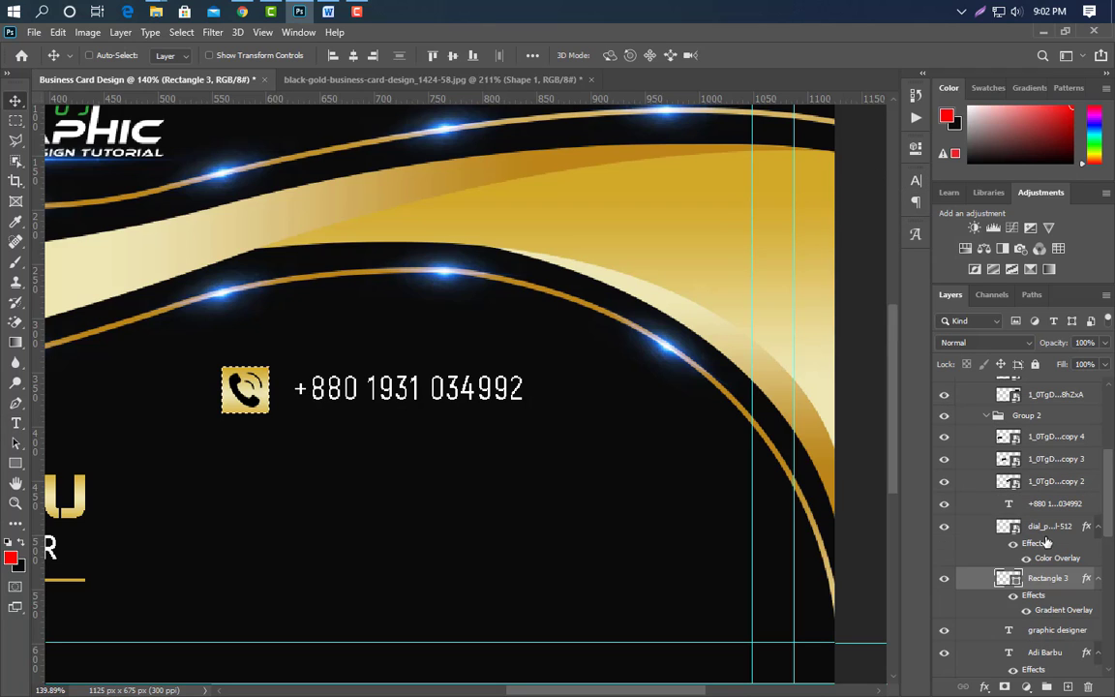
Group the gold square, phone icon and number, and nudge a copy below the original.
ctrl+click(1050, 527)
ctrl+click(1050, 506)
click(1045, 687)
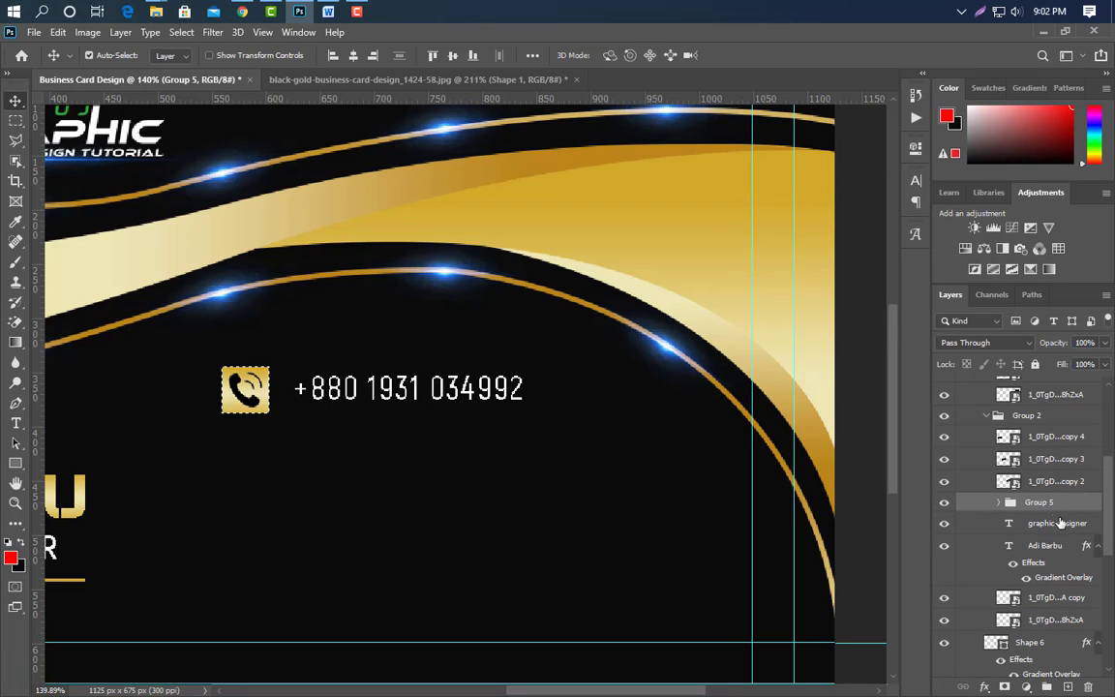
drag(1054, 505, 1068, 686)
key(ctrl+d)
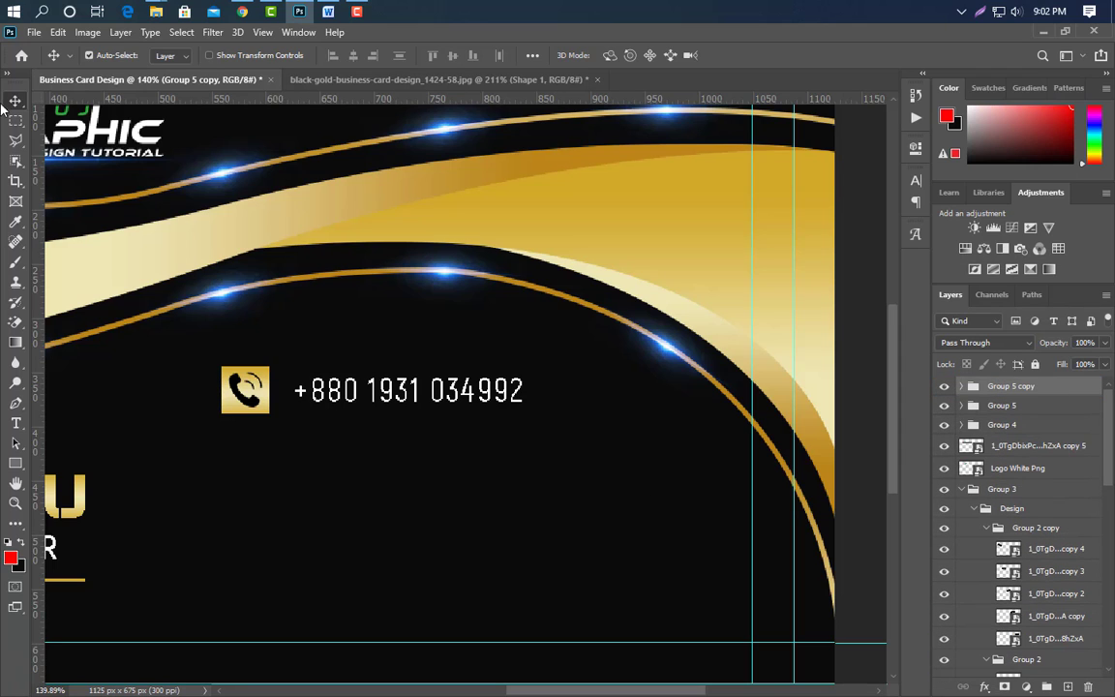
key(Down)
key(Down)
key(Down)
key(Down)
key(Down)
key(Down)
key(Down)
key(Down)
key(Down)
key(Down)
key(Down)
key(Down)
key(Down)
key(Down)
key(Down)
key(Down)
key(Down)
key(Down)
key(Down)
key(Down)
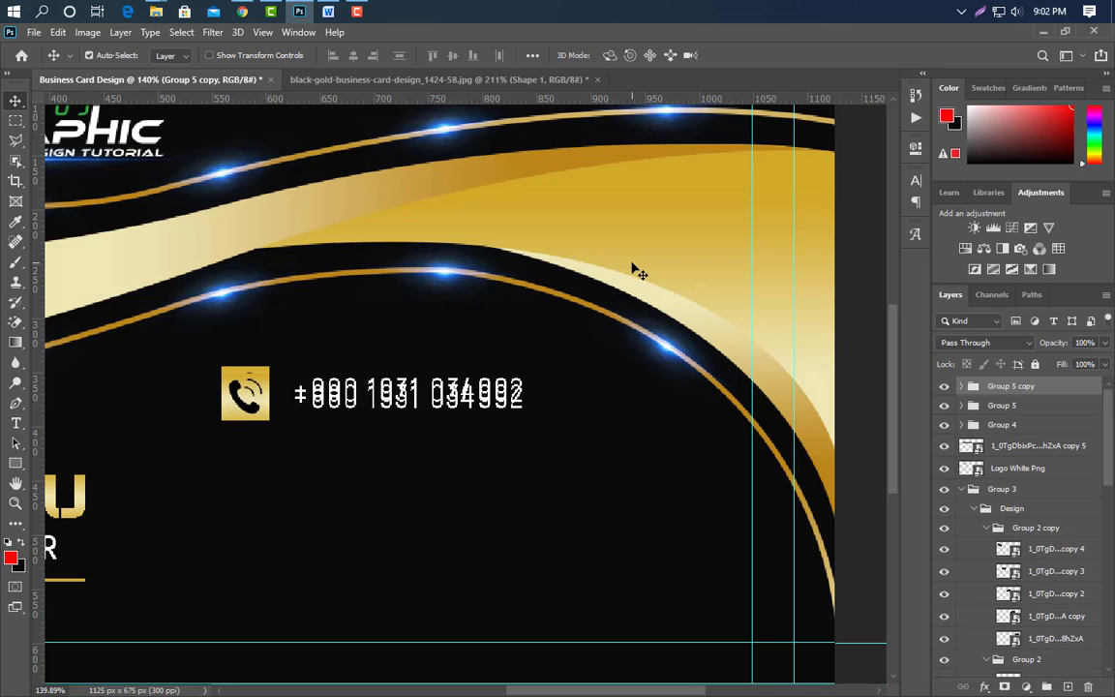
key(Down)
key(Down)
key(Down)
key(Down)
key(Down)
key(Down)
key(Down)
key(Down)
key(Down)
key(Down)
key(Down)
key(Down)
key(Down)
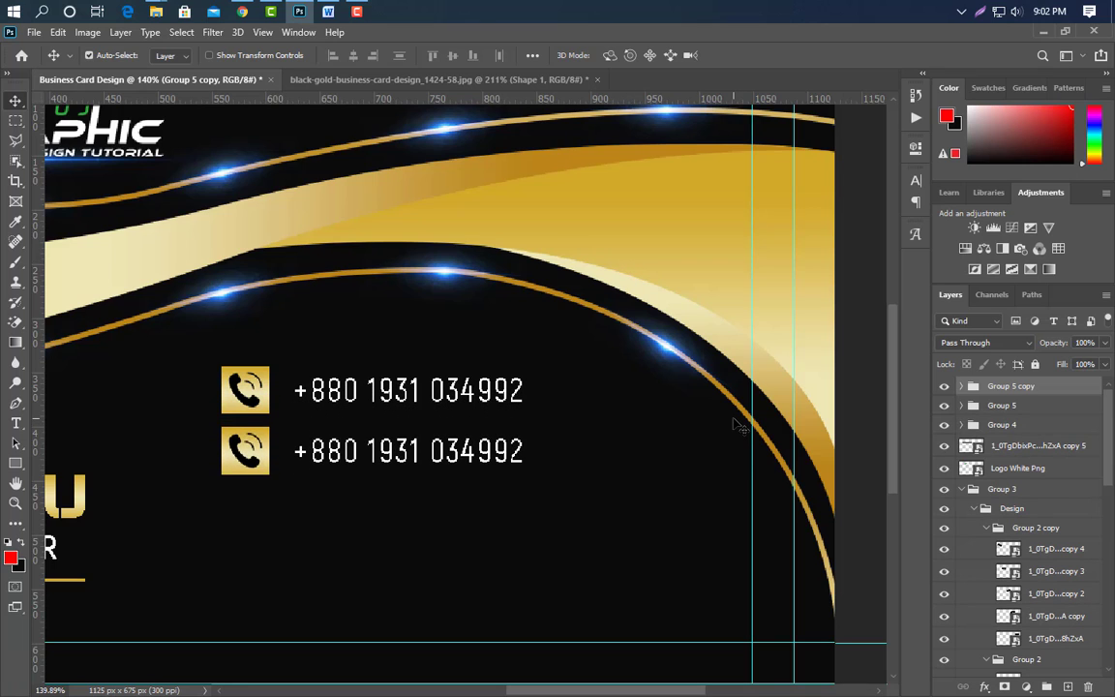
Place the envelope icon file, scaled to fit the second row's gold square.
click(242, 443)
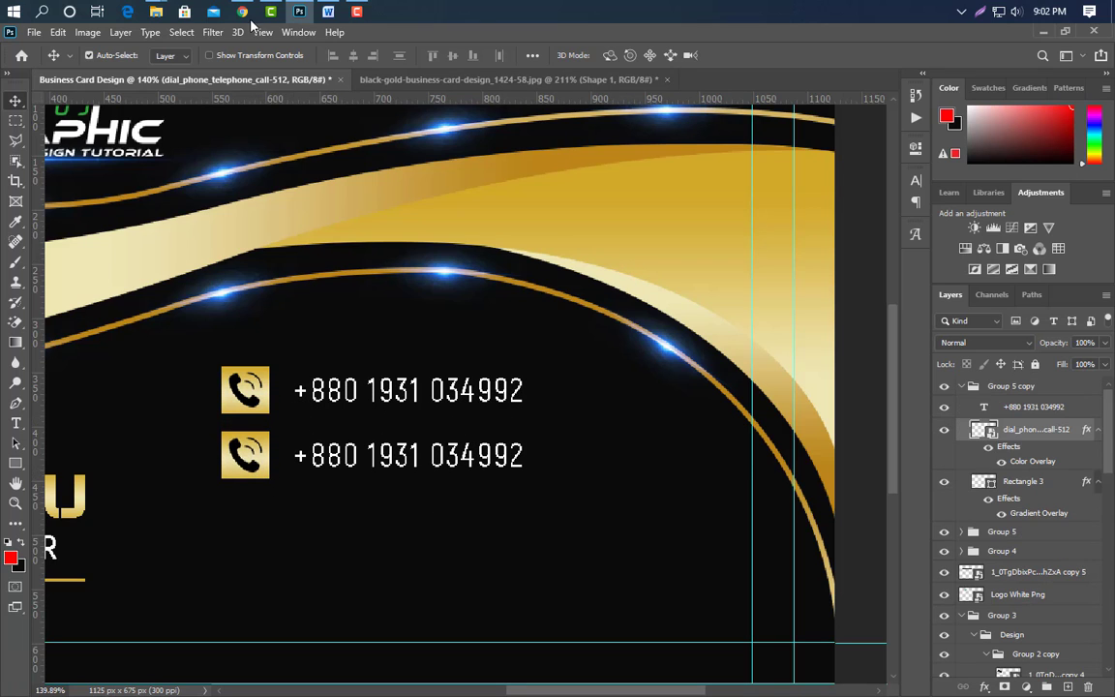
click(300, 12)
key(Left)
key(Left)
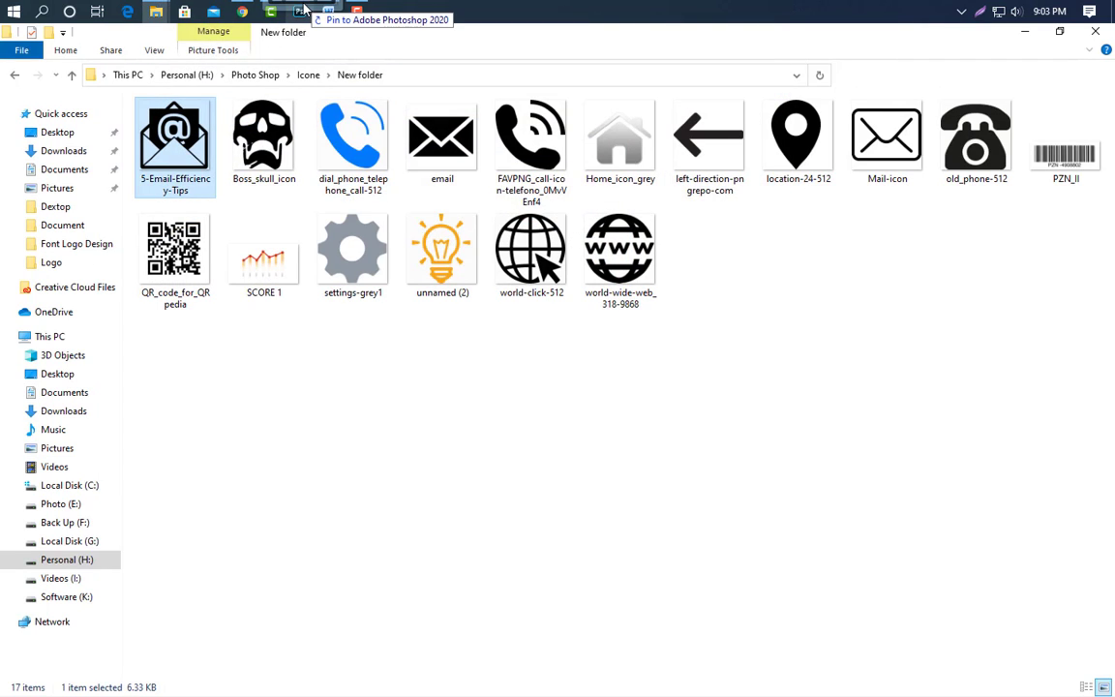
drag(303, 10, 338, 469)
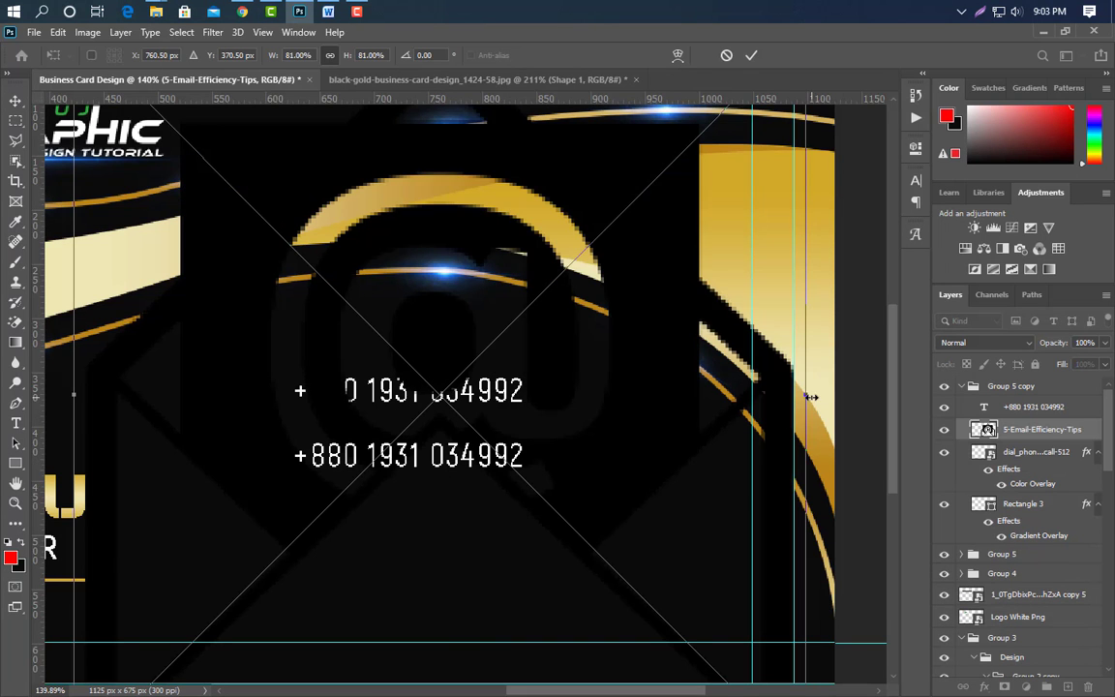
drag(811, 397, 270, 469)
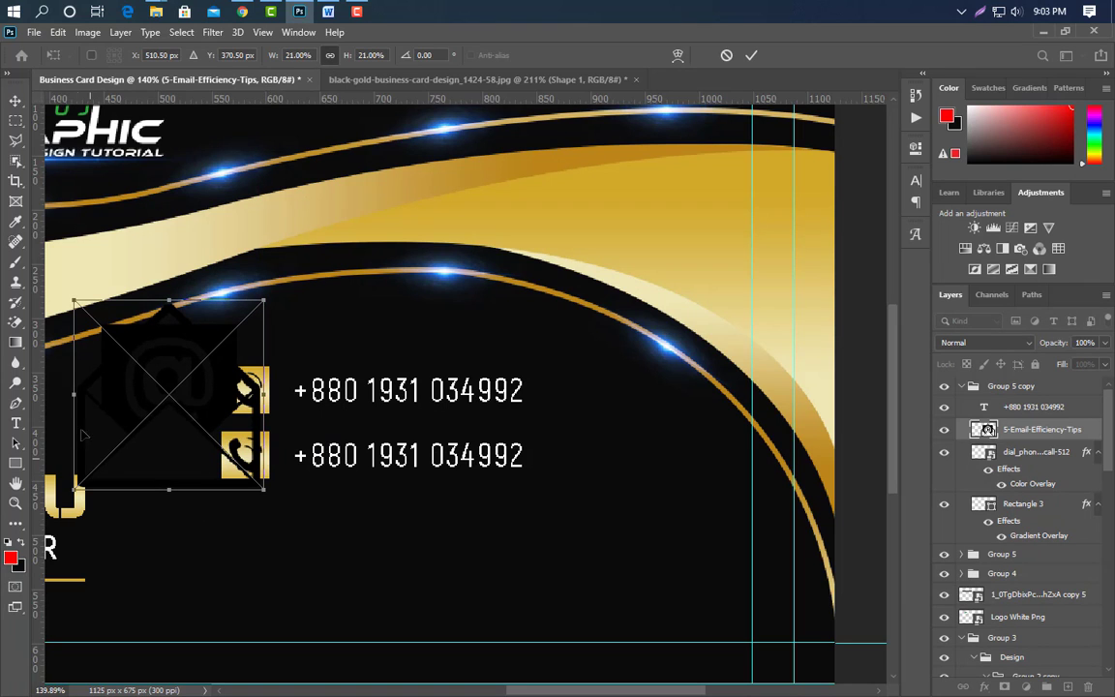
drag(70, 397, 226, 392)
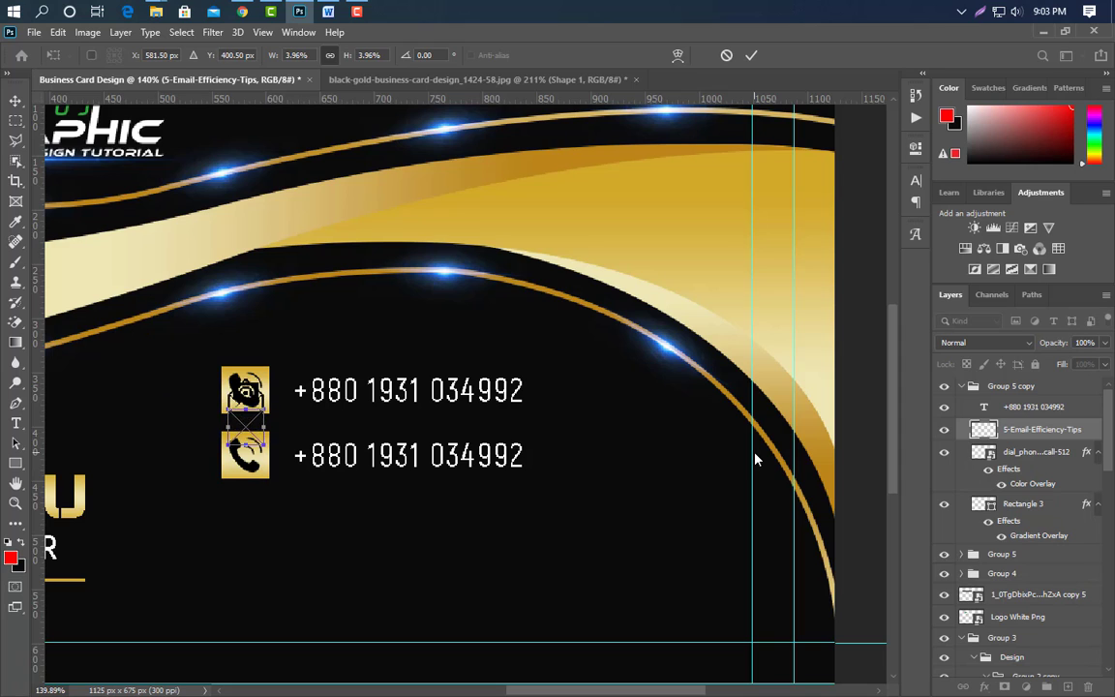
key(Down)
key(Down)
key(Down)
key(Down)
key(Down)
key(Down)
key(Down)
key(Down)
key(Down)
key(Down)
key(Down)
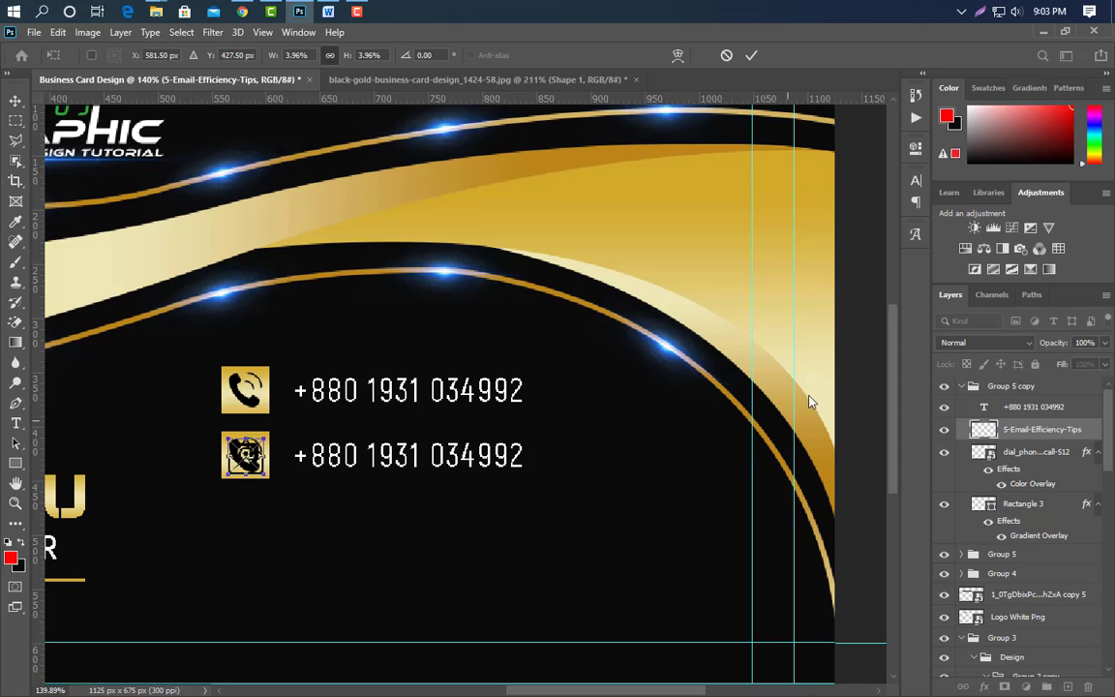
click(753, 60)
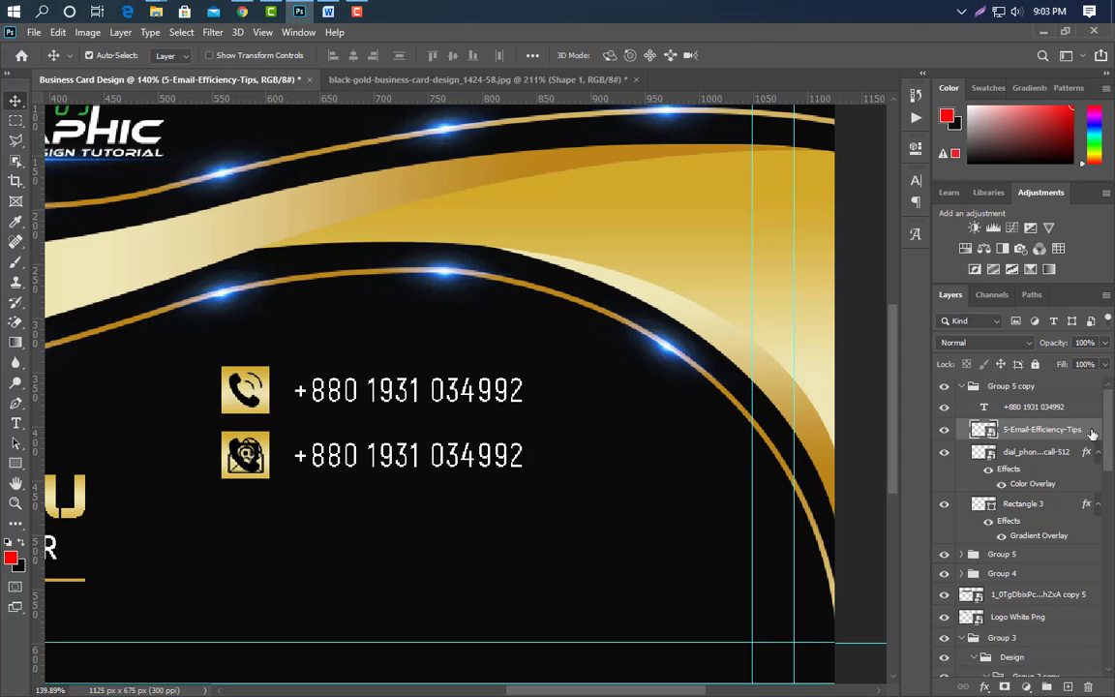
Delete the old phone icon and replace the second row's number with an example e-mail address.
click(1064, 457)
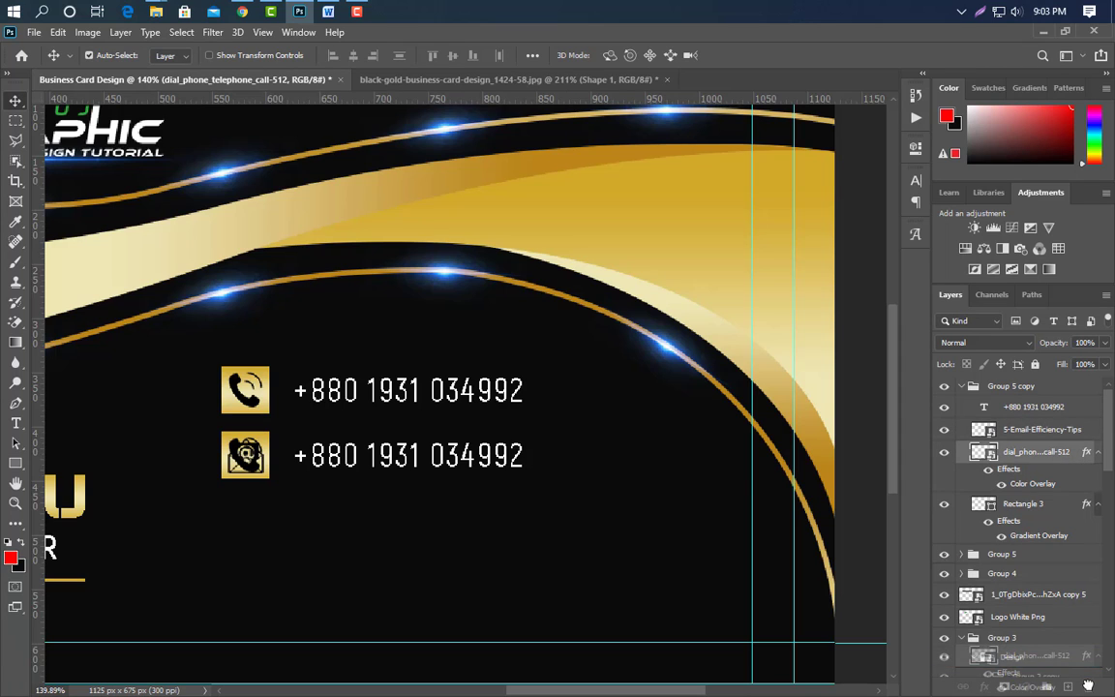
key(Delete)
click(16, 424)
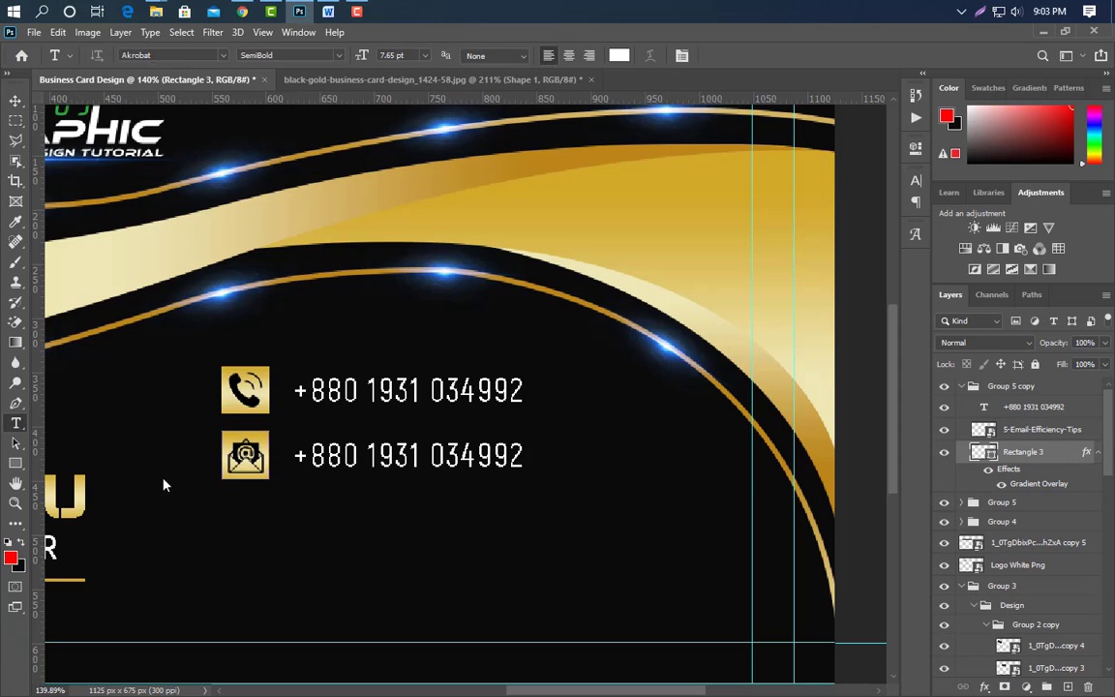
click(300, 457)
key(ctrl+a)
text(exa)
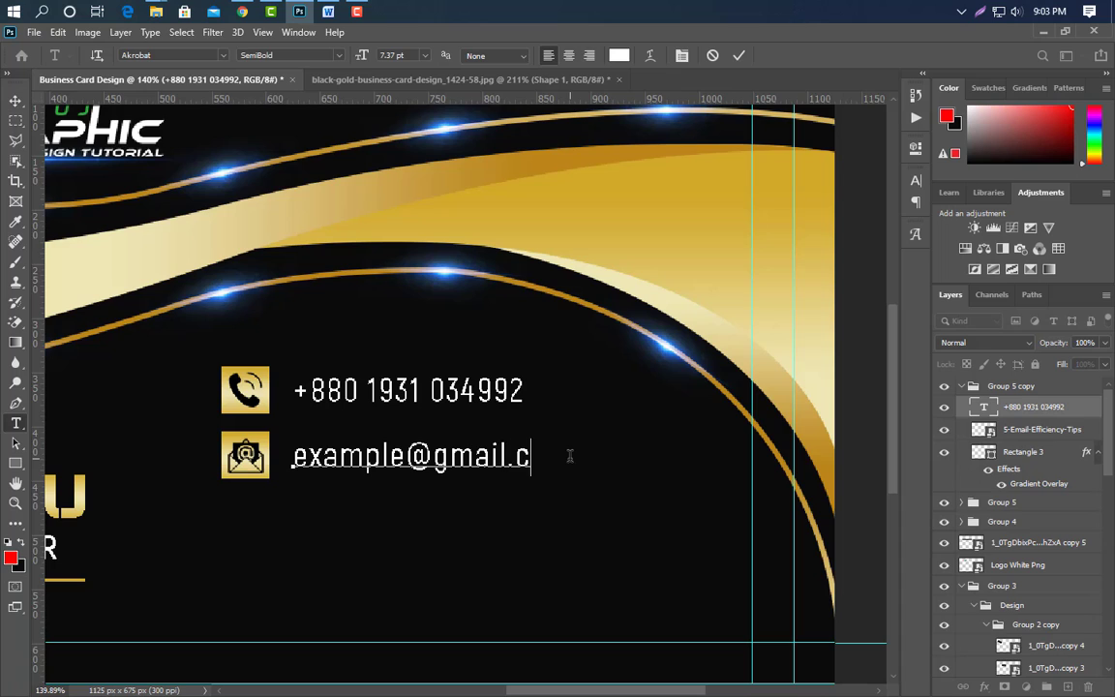
click(739, 55)
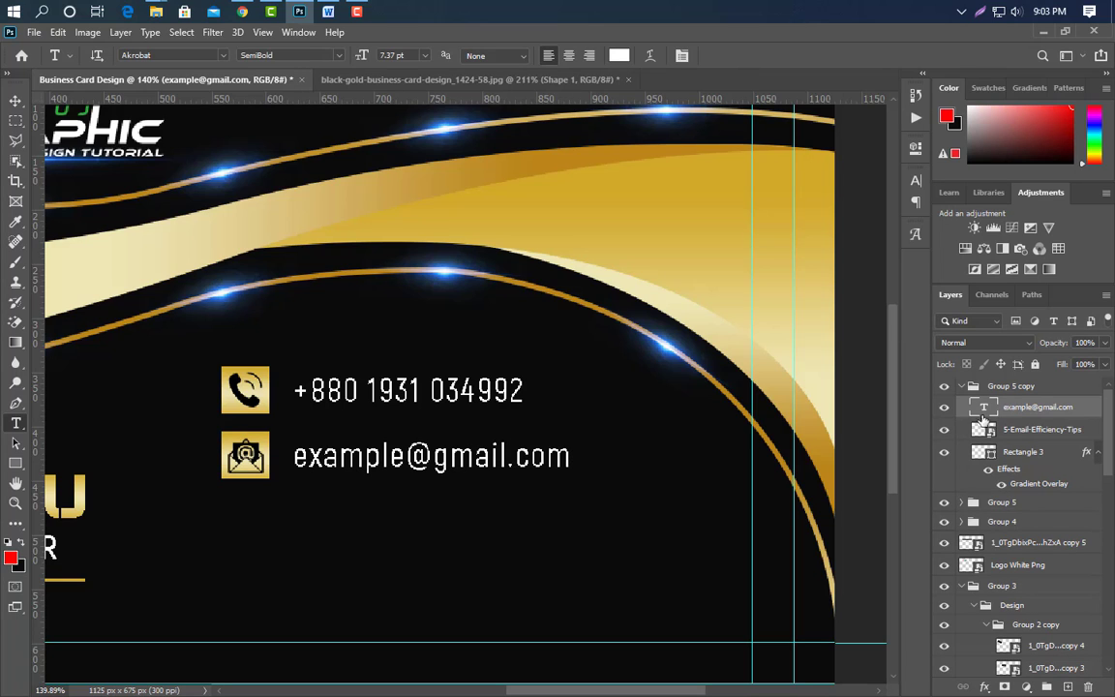
click(963, 387)
Duplicate the e-mail row group and nudge the copy down into a third row.
drag(1071, 389, 1069, 688)
key(v)
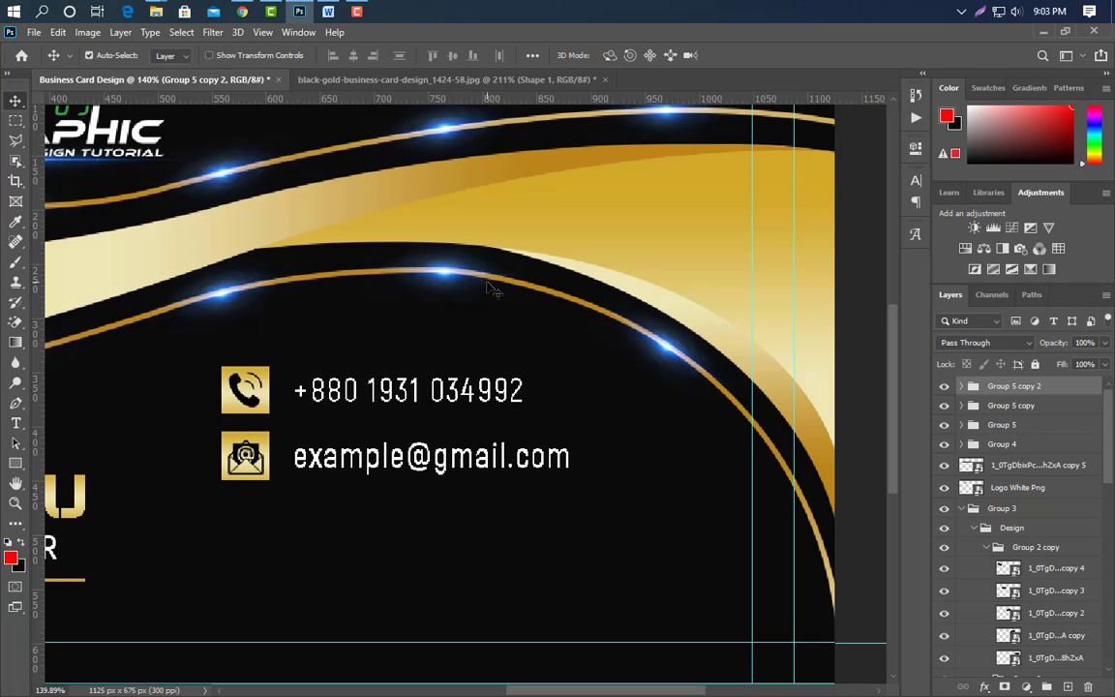
key(Down)
key(Down)
key(Down)
key(Down)
key(Down)
key(Down)
key(Down)
key(Down)
key(Down)
key(Down)
key(Down)
key(Down)
key(Down)
key(Down)
key(Down)
key(Down)
key(Down)
key(Down)
key(Down)
key(Down)
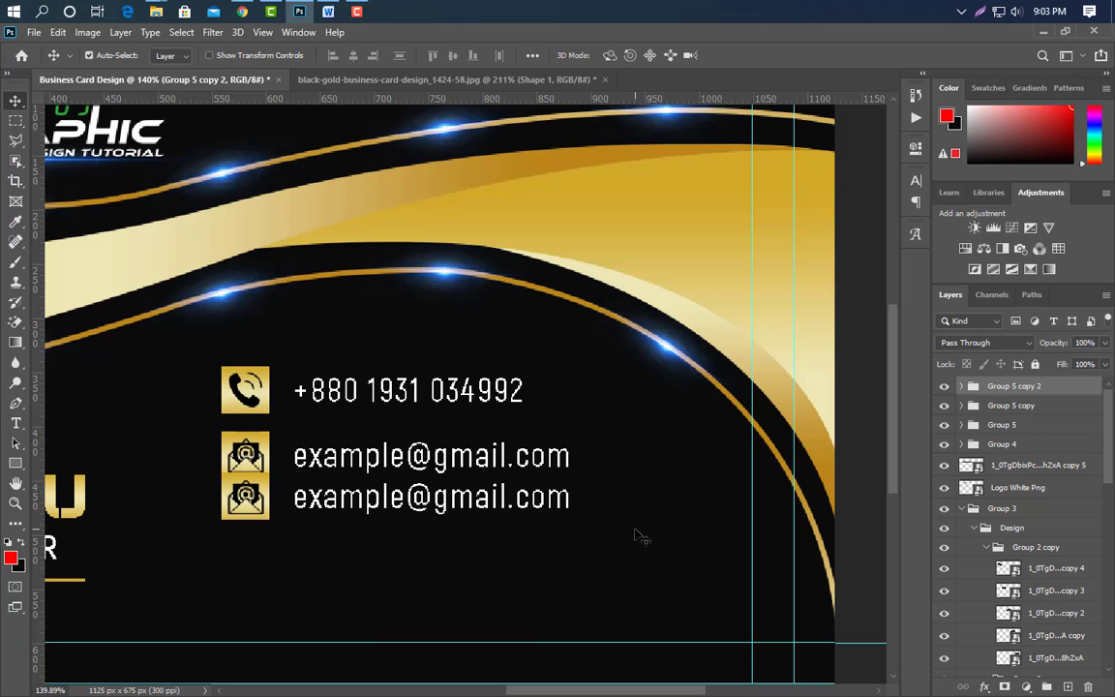
key(Down)
key(Down)
key(Down)
key(Down)
key(Down)
key(Down)
key(Down)
key(Down)
Place the globe icon, scaled onto the third row's gold square.
click(260, 535)
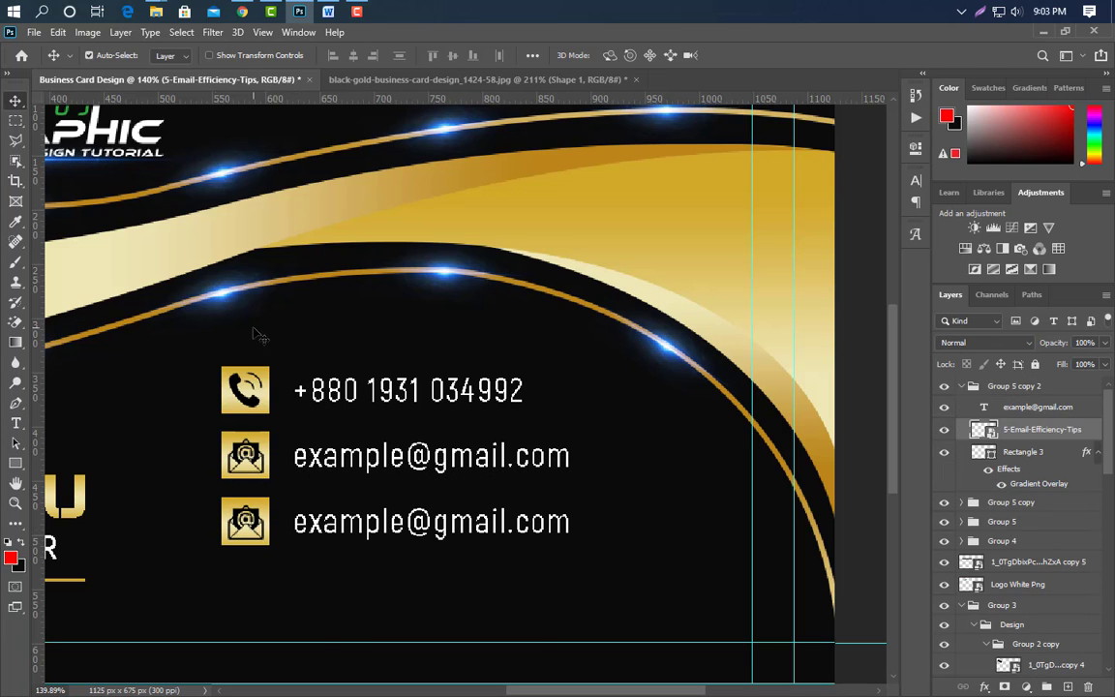
click(302, 11)
drag(531, 249, 339, 465)
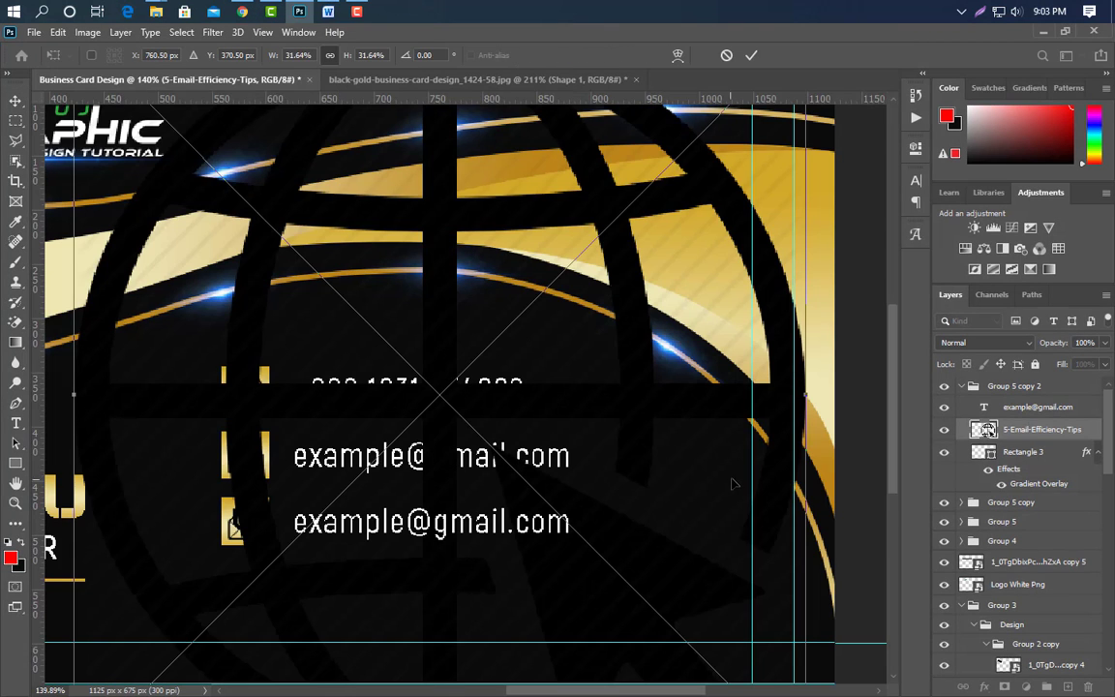
drag(808, 406, 267, 492)
drag(83, 416, 233, 402)
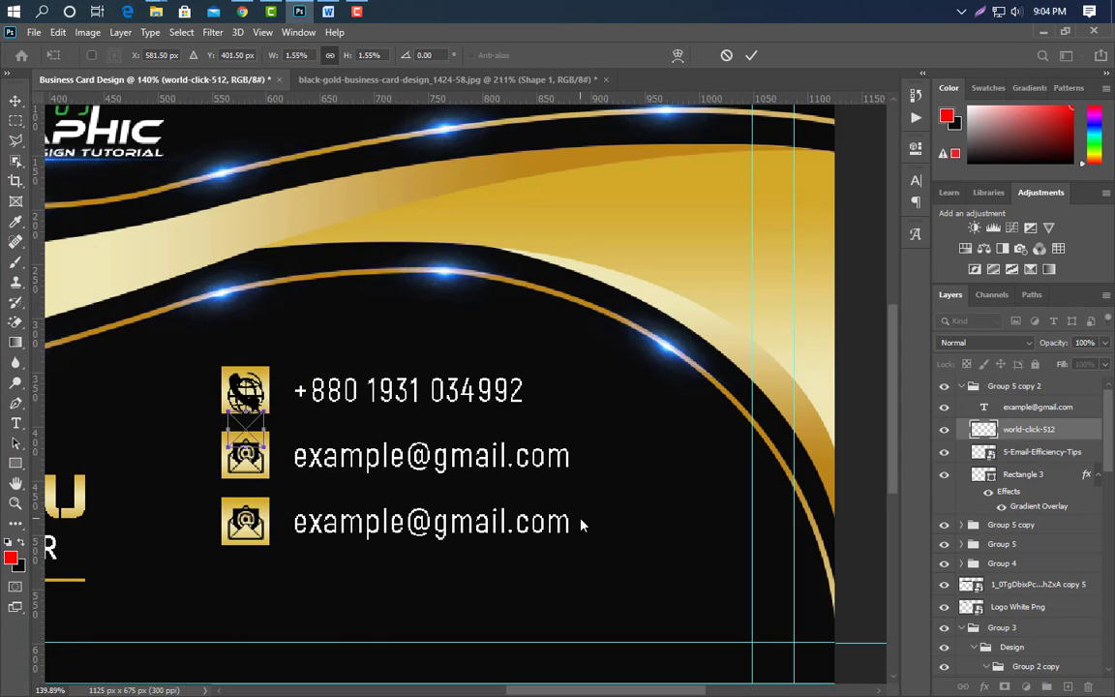
key(Down)
key(Down)
key(Down)
key(Down)
key(Down)
key(Down)
key(Down)
key(Down)
key(Down)
key(Down)
key(Down)
key(Down)
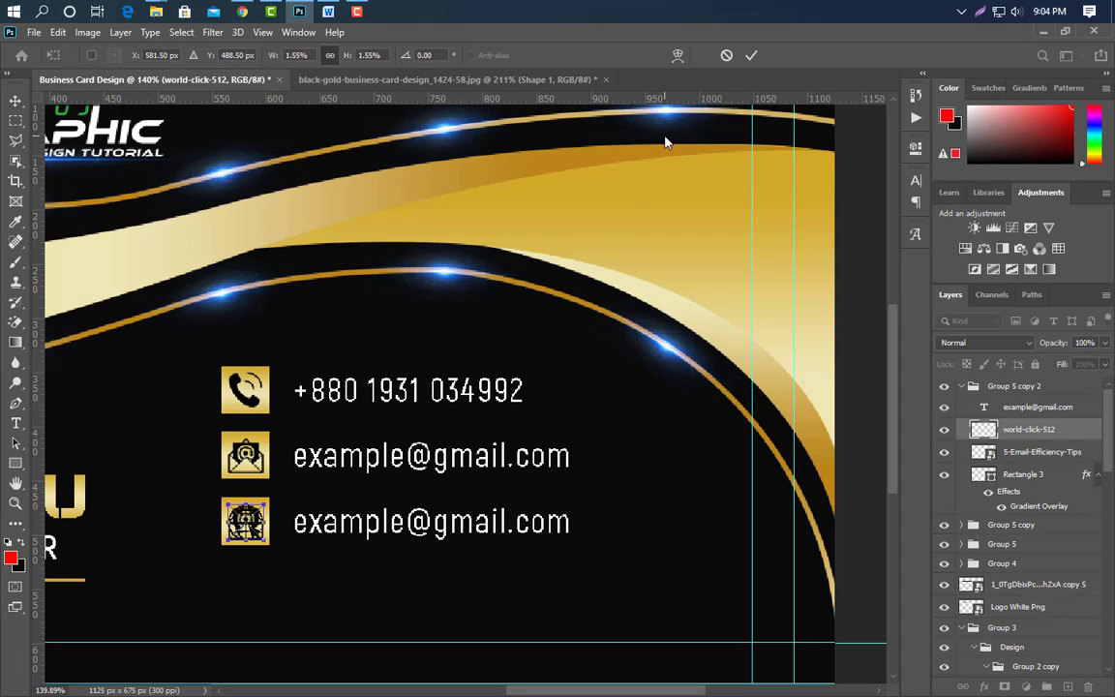
click(752, 56)
click(15, 423)
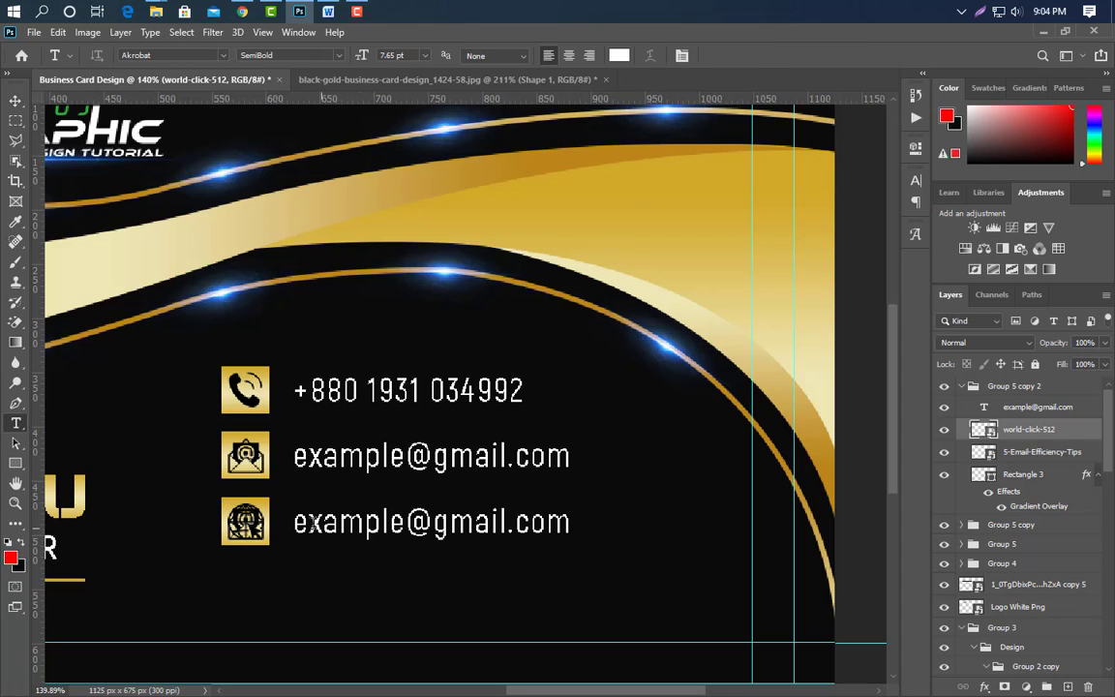
drag(508, 524, 285, 528)
text(www.graphicsfamily)
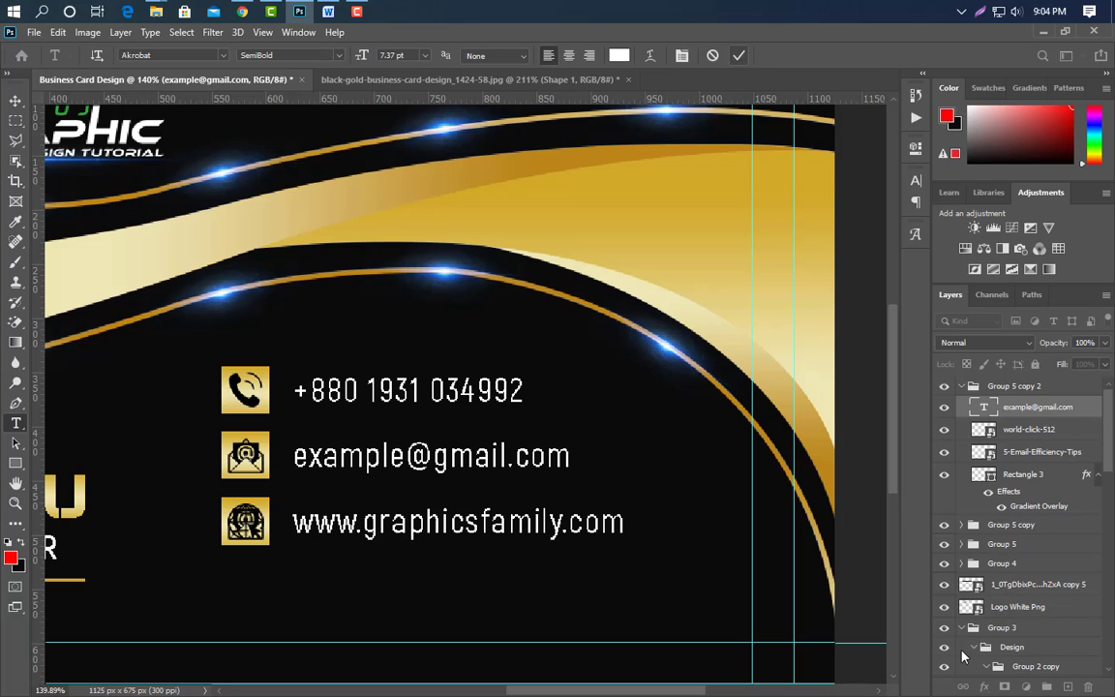
key(ctrl+Return)
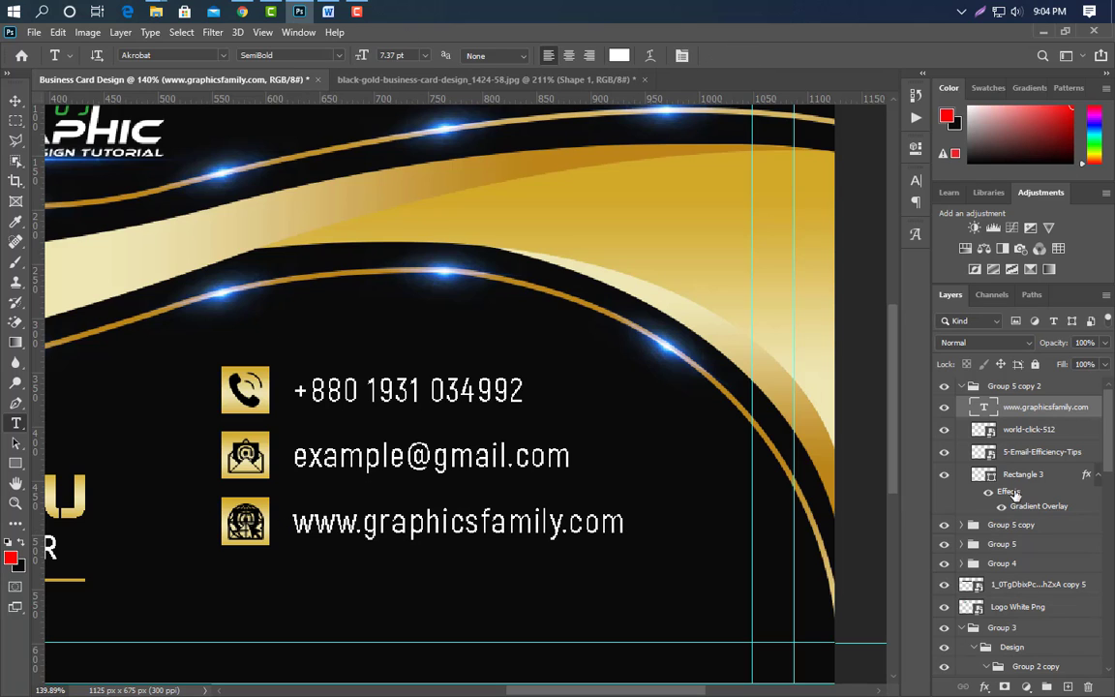
drag(1040, 455, 1088, 686)
click(15, 100)
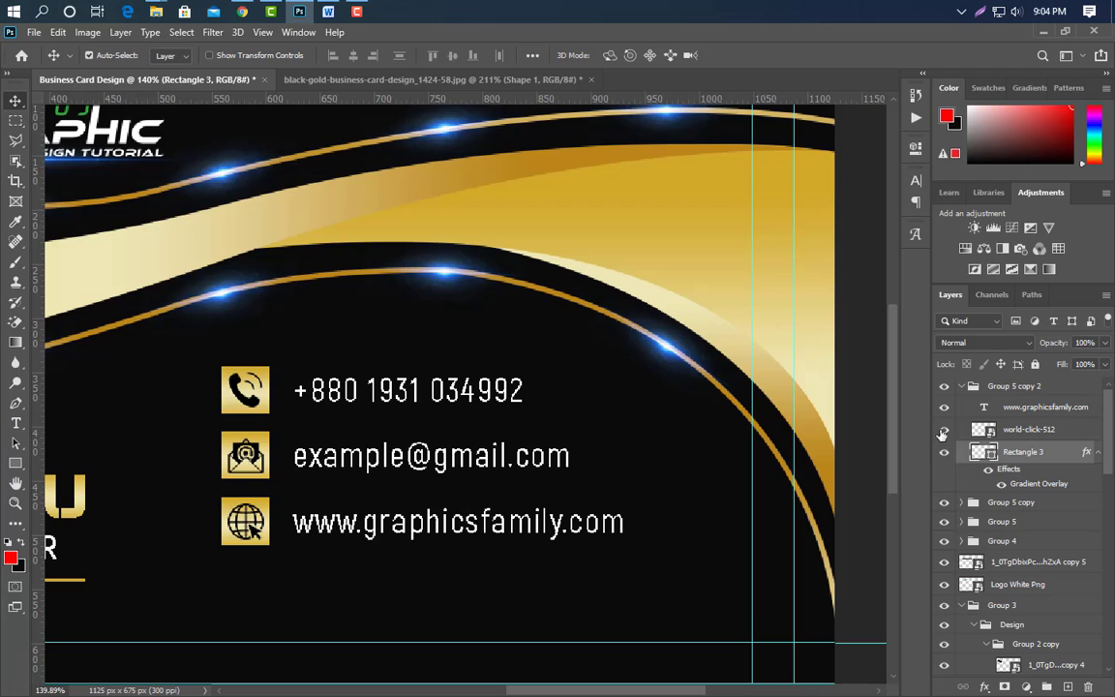
click(961, 386)
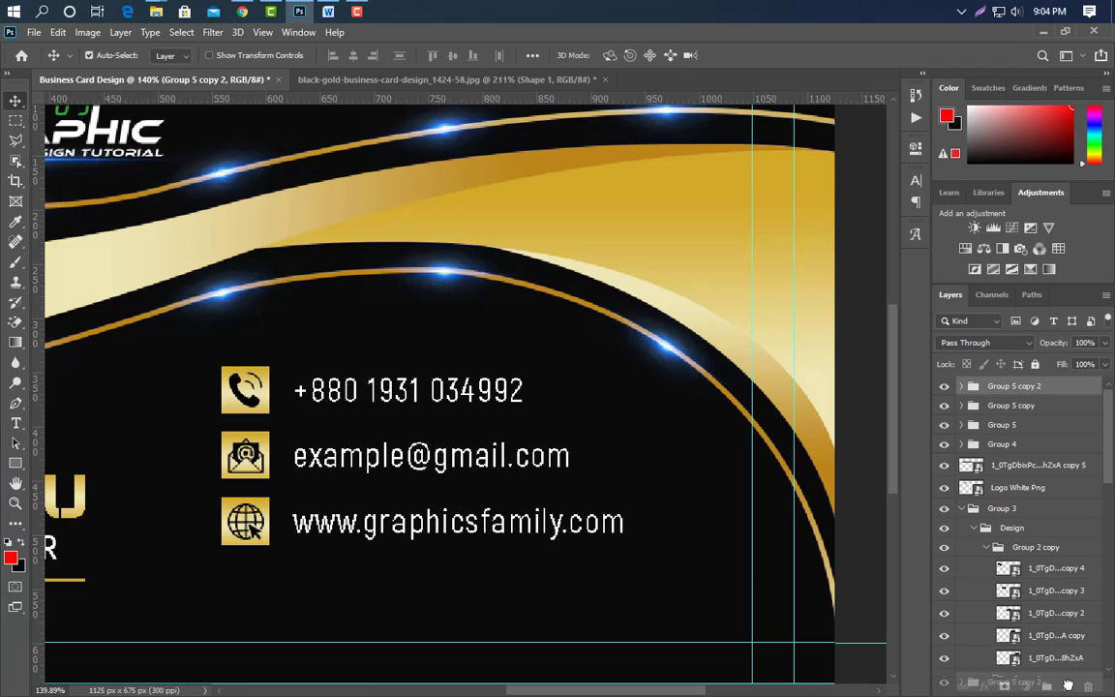
Duplicate the website row downward and fit a gold location-pin icon onto its square.
key(ctrl+j)
key(Down)
key(Down)
key(Down)
key(Down)
key(Down)
key(Down)
key(Down)
key(Down)
key(Down)
key(Down)
key(Down)
key(Down)
key(Down)
key(Down)
key(Down)
key(Down)
key(Down)
key(Down)
key(Down)
key(Down)
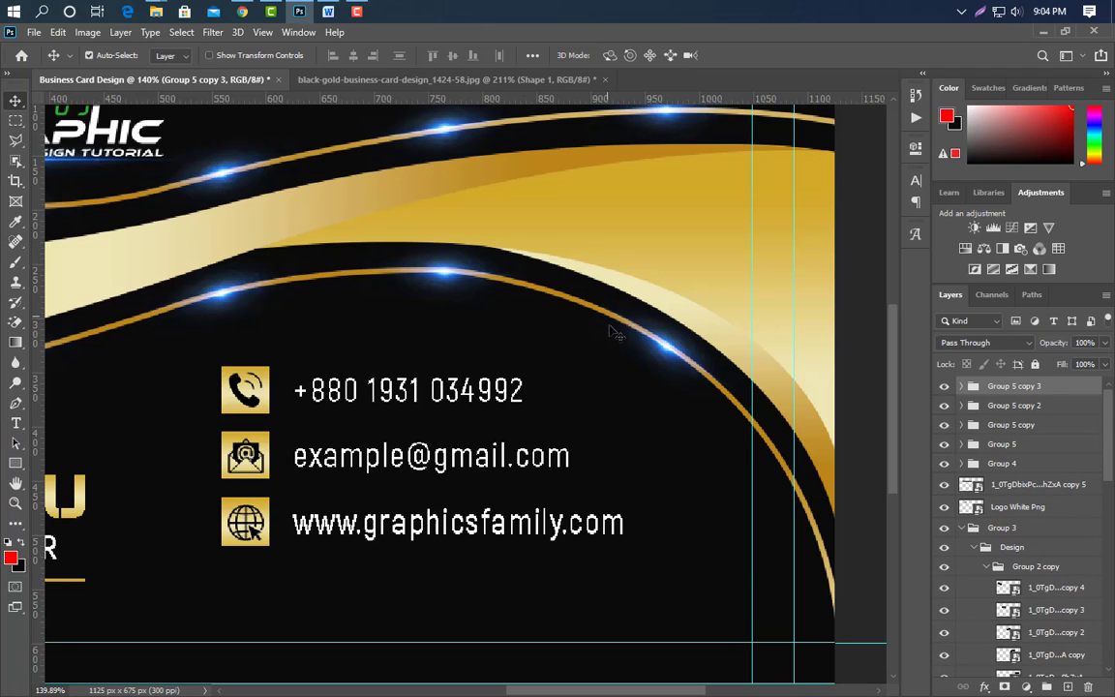
key(Down)
key(Down)
key(Down)
key(Down)
key(Down)
key(Down)
key(Down)
key(Down)
key(Down)
key(Down)
key(Down)
key(Down)
key(Down)
key(Down)
key(Down)
key(Down)
key(Down)
key(Down)
key(Down)
key(Down)
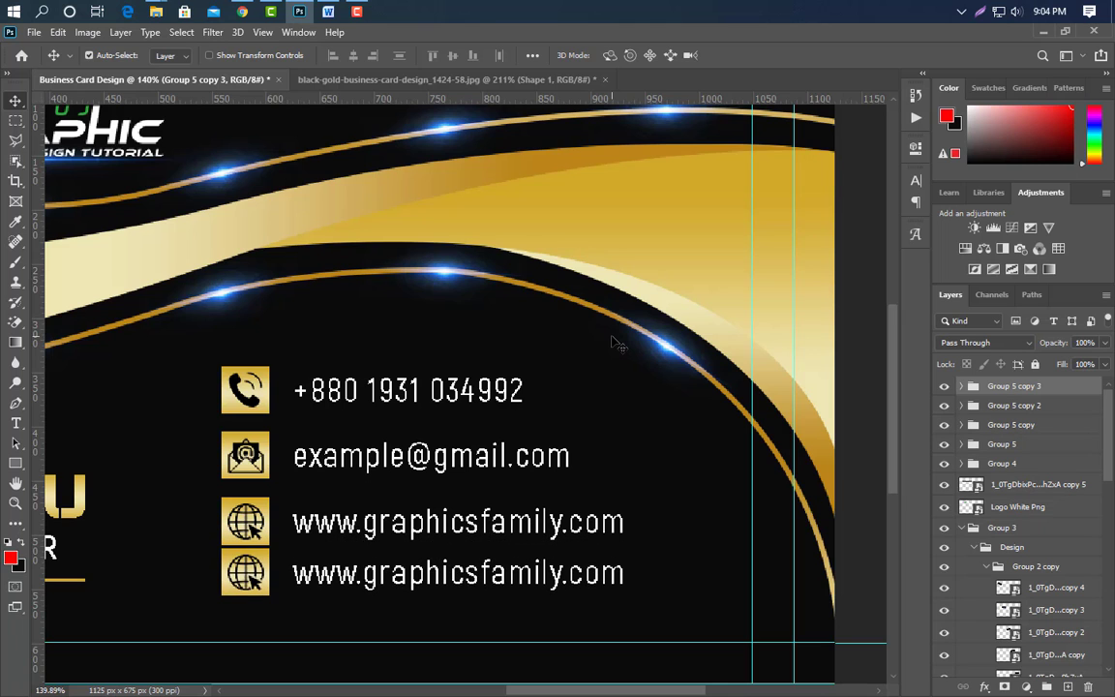
click(263, 599)
click(259, 594)
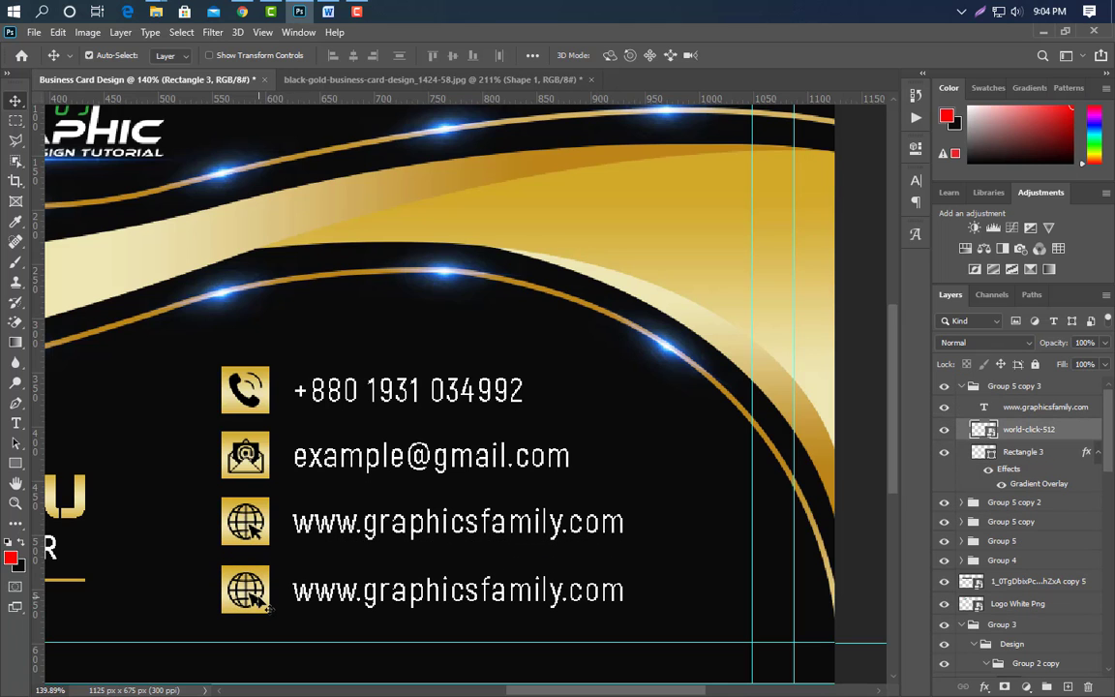
click(155, 12)
drag(786, 159, 436, 367)
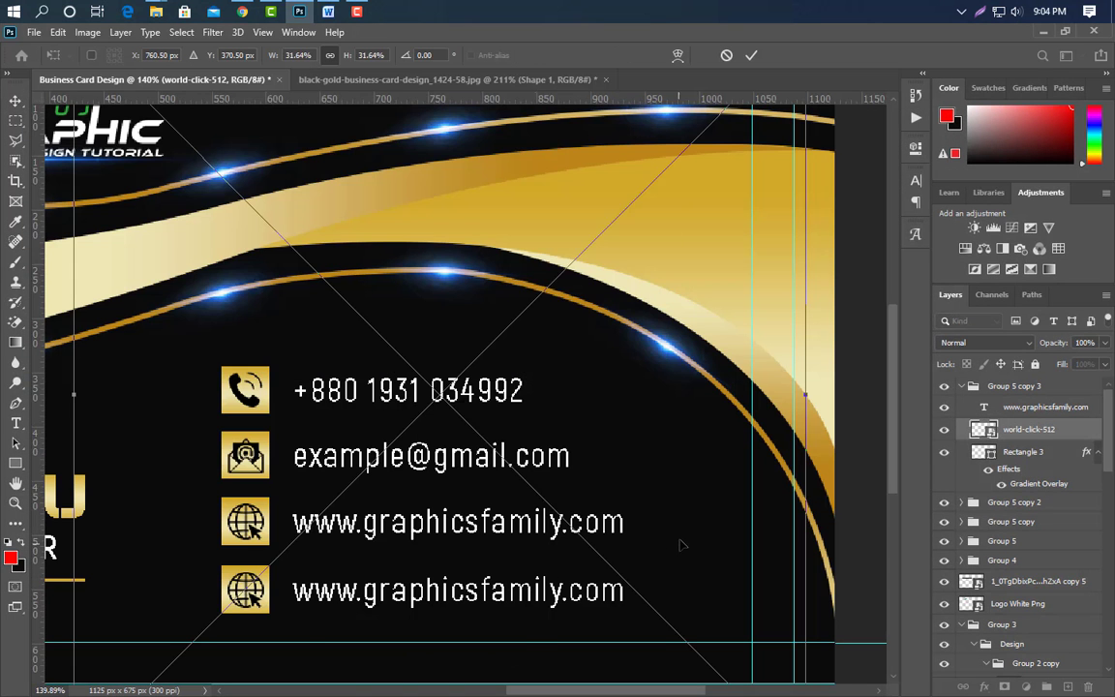
drag(806, 407, 262, 525)
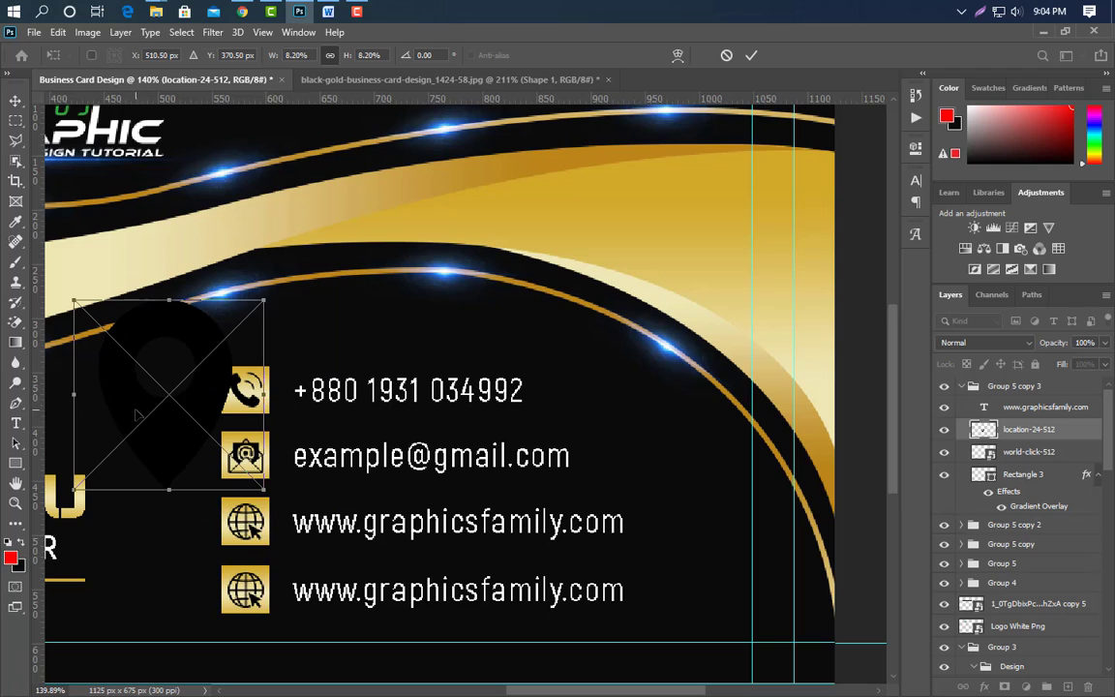
drag(73, 395, 228, 395)
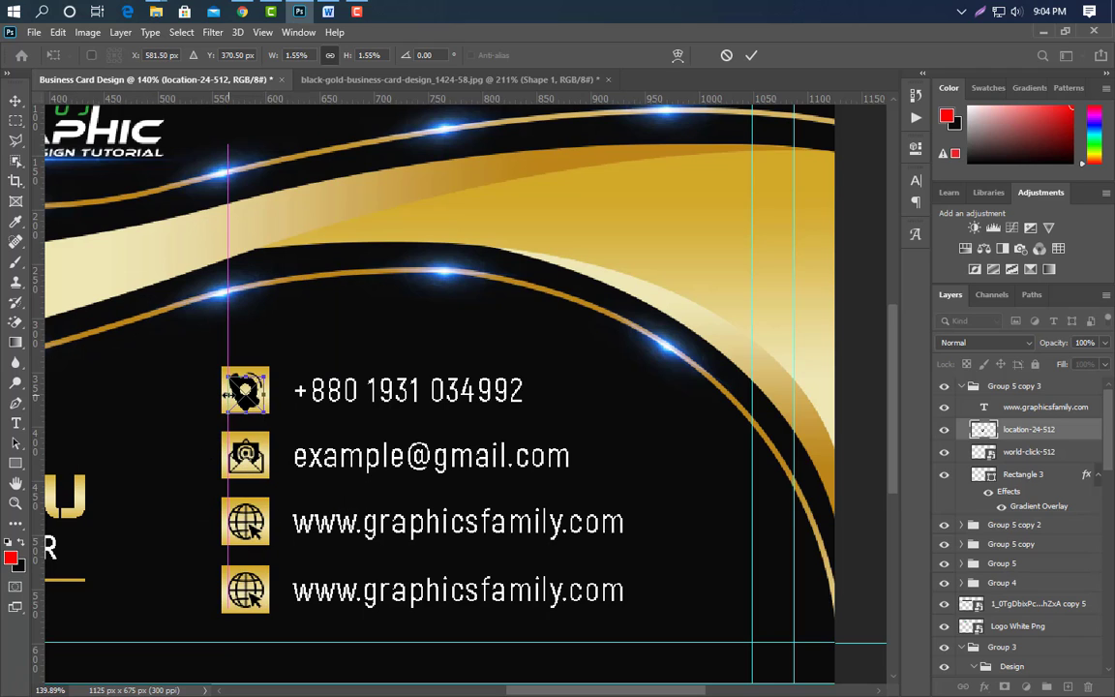
key(Down)
key(Down)
key(Down)
key(Down)
key(Down)
key(Down)
key(Down)
key(Down)
key(Down)
key(Down)
key(Down)
key(Down)
key(Down)
key(Down)
key(Down)
key(Down)
key(Down)
key(Down)
key(Down)
key(Down)
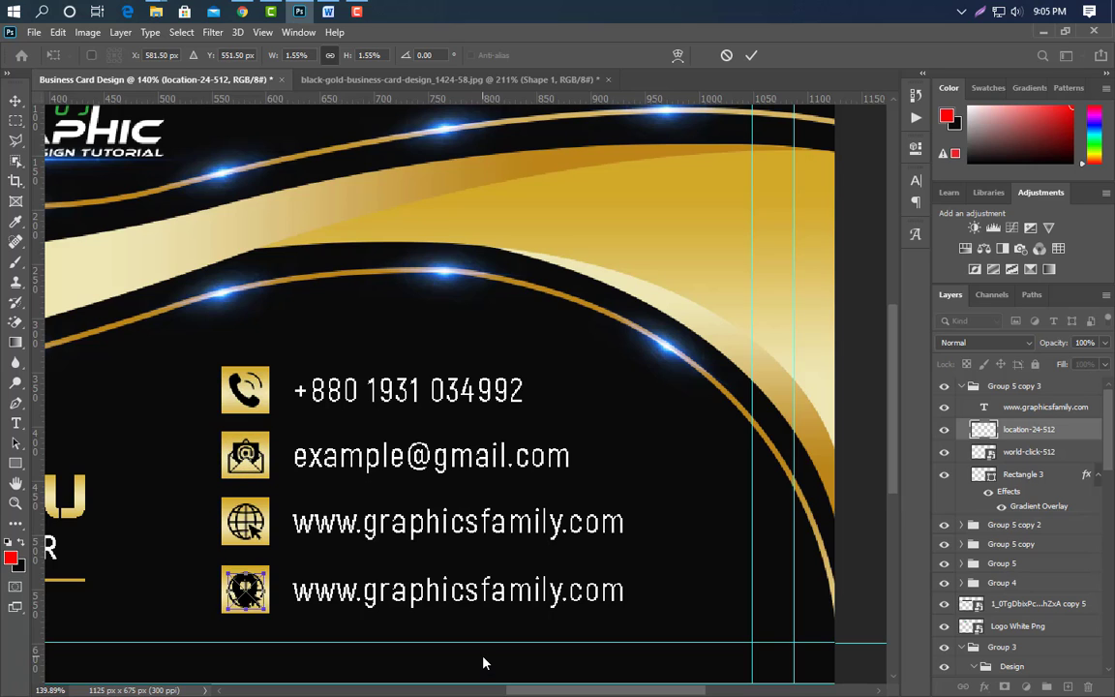
Delete the leftover globe icon and replace the fourth row's text with the street address.
click(747, 59)
drag(1026, 451, 1090, 686)
click(15, 423)
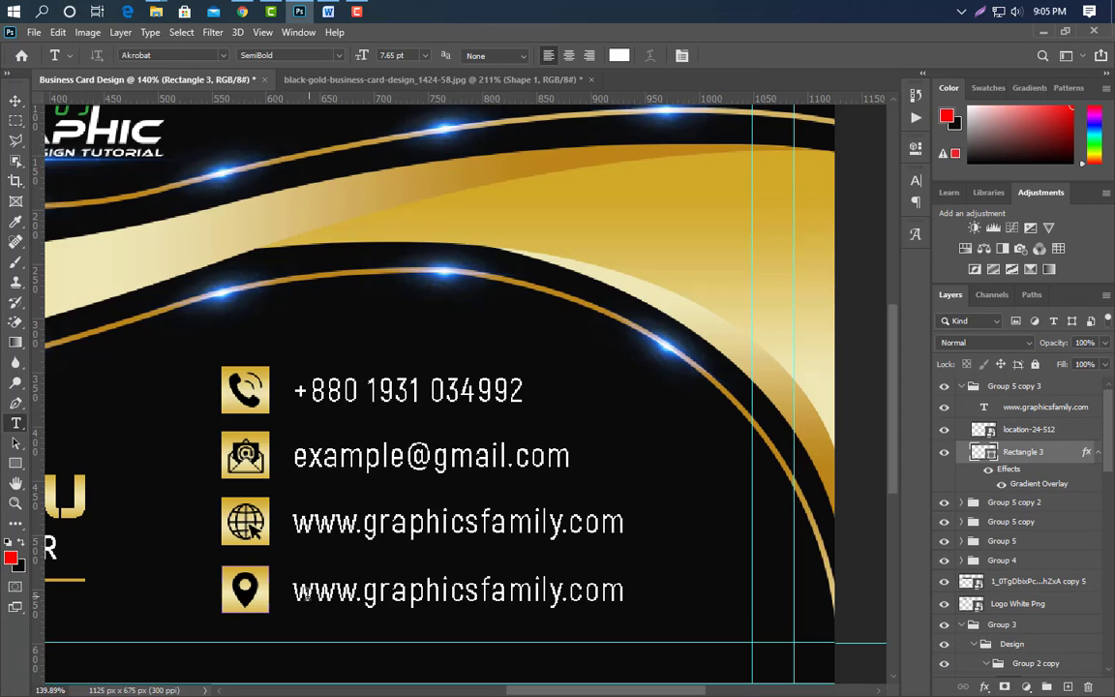
drag(294, 591, 625, 592)
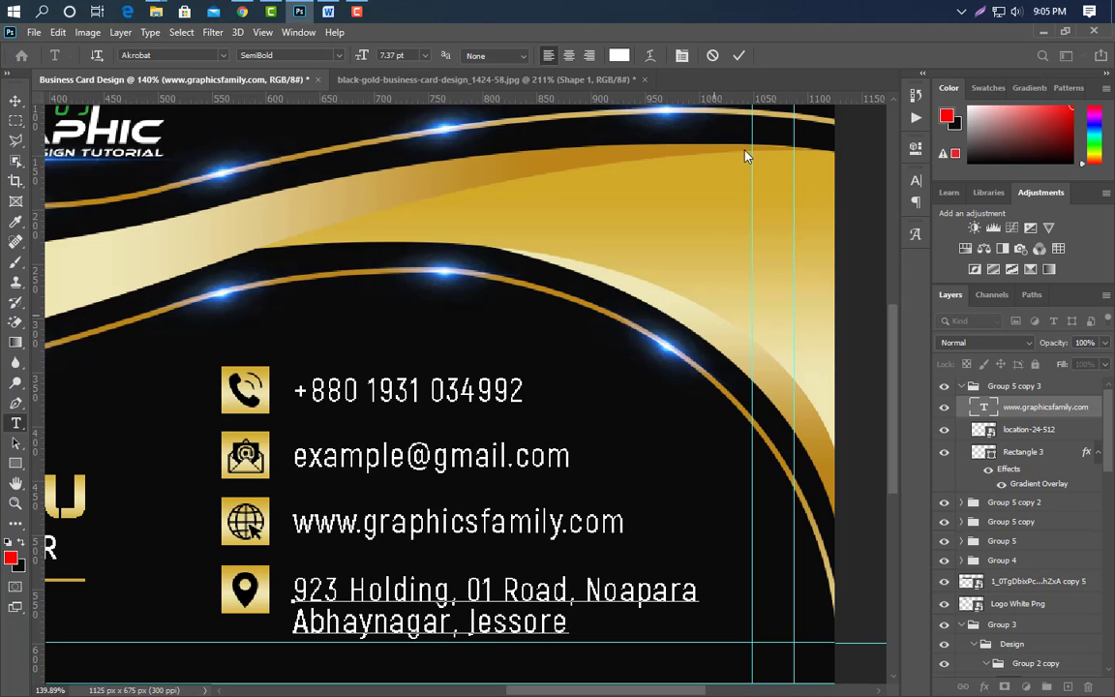
click(739, 56)
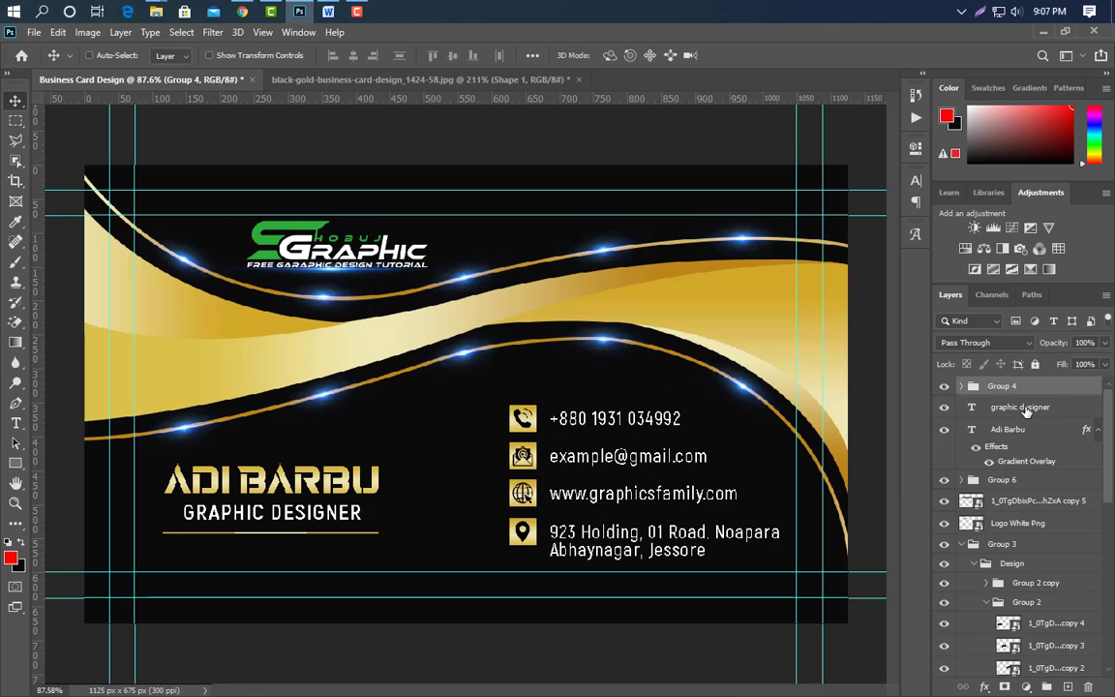
Group the name and title, move them above the contact rows, scaled to about 80%.
ctrl+click(1043, 433)
click(1046, 686)
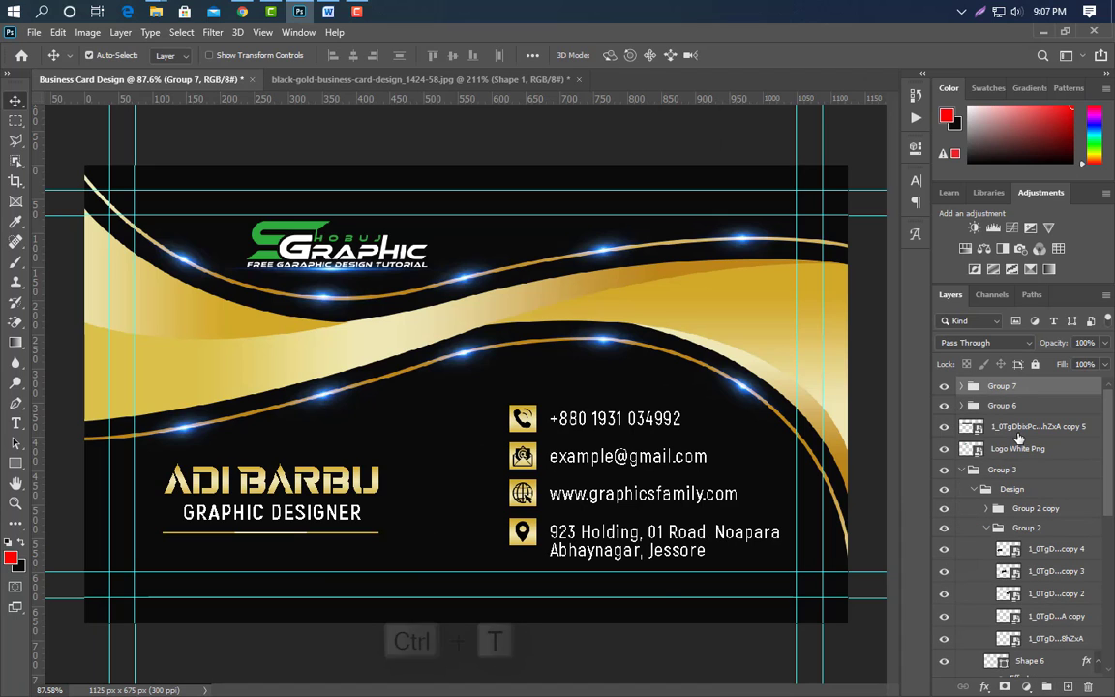
key(ctrl+t)
drag(316, 505, 663, 360)
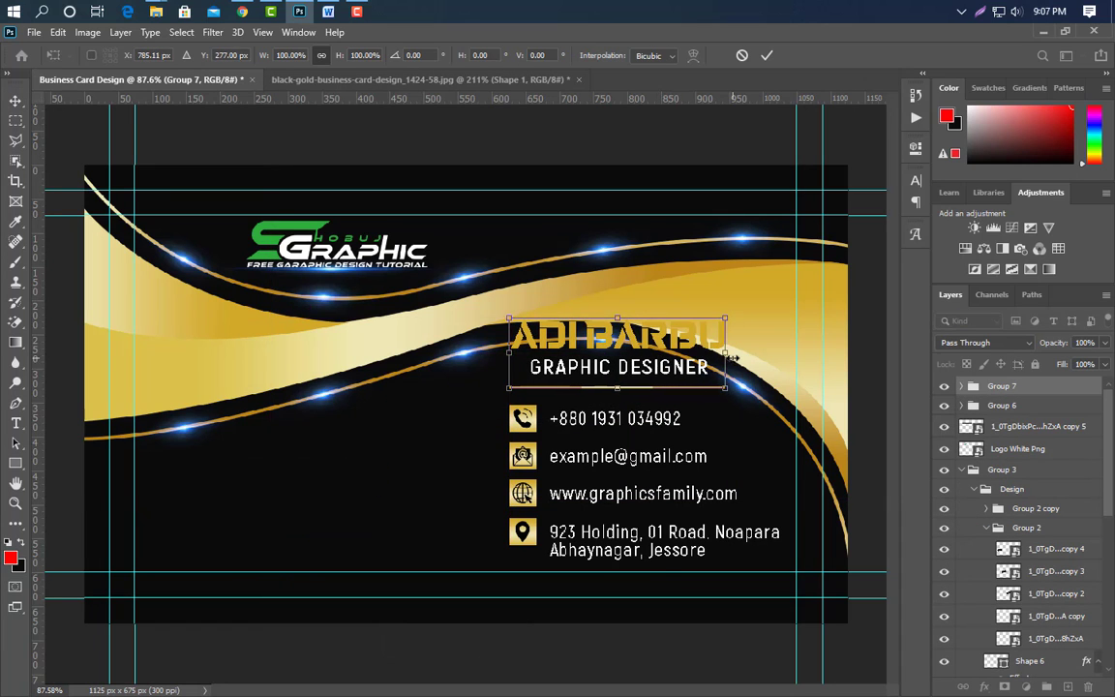
drag(725, 318, 683, 331)
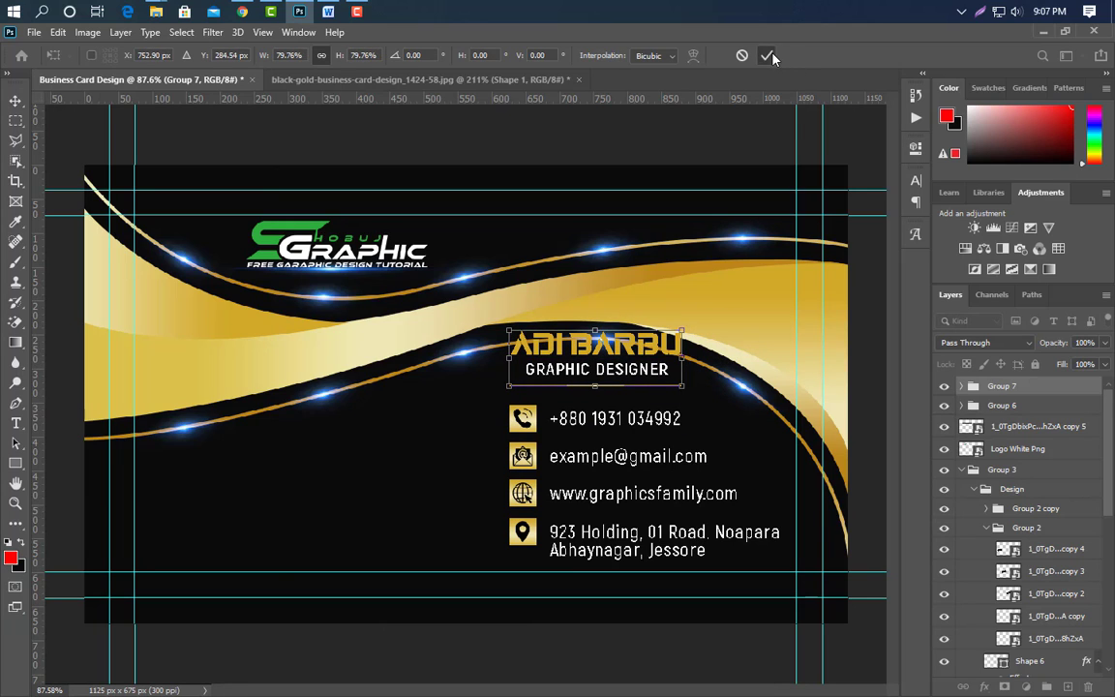
click(767, 56)
Move the white logo layers to the card's lower-left corner and enlarge them slightly.
click(334, 263)
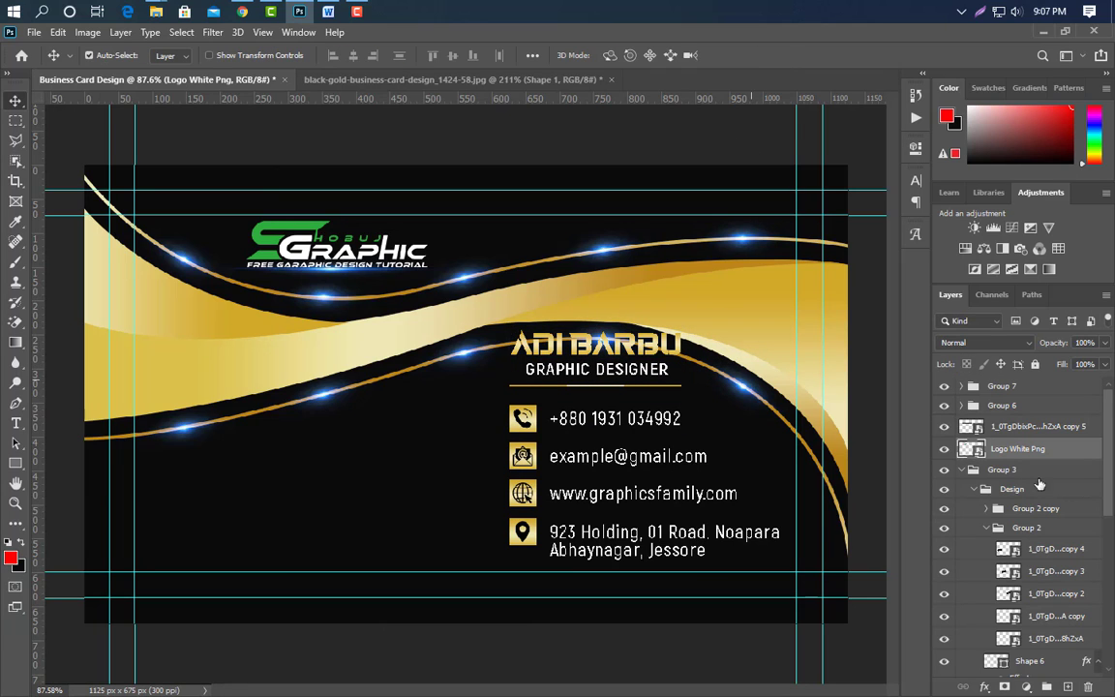
ctrl+click(1026, 427)
key(ctrl+t)
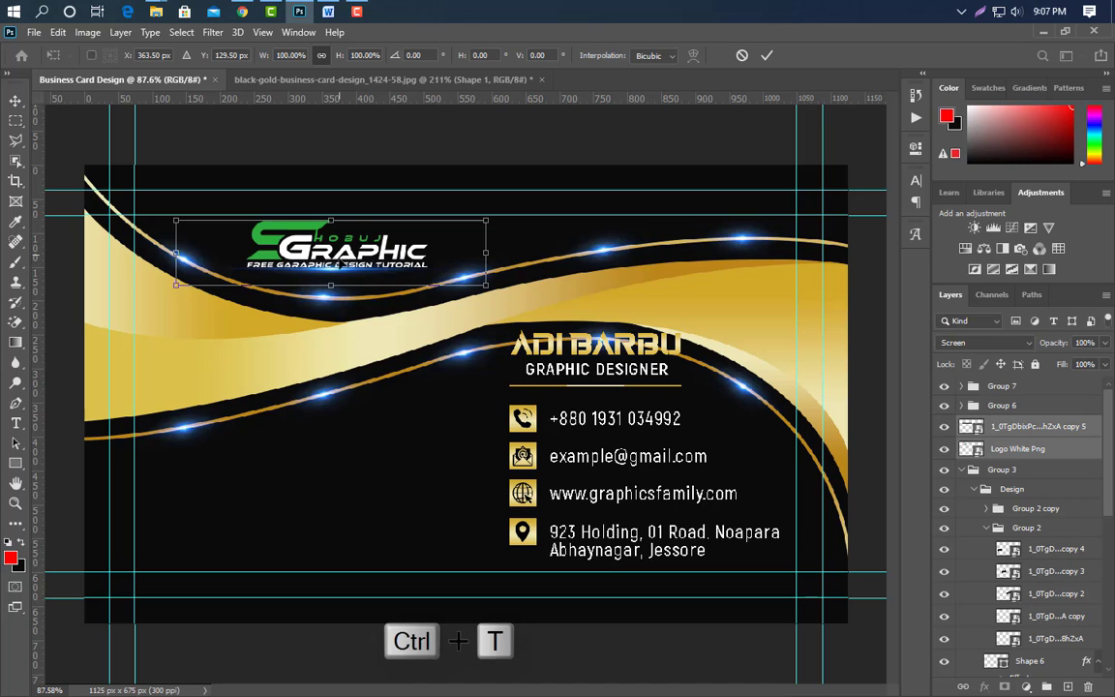
drag(356, 219, 290, 444)
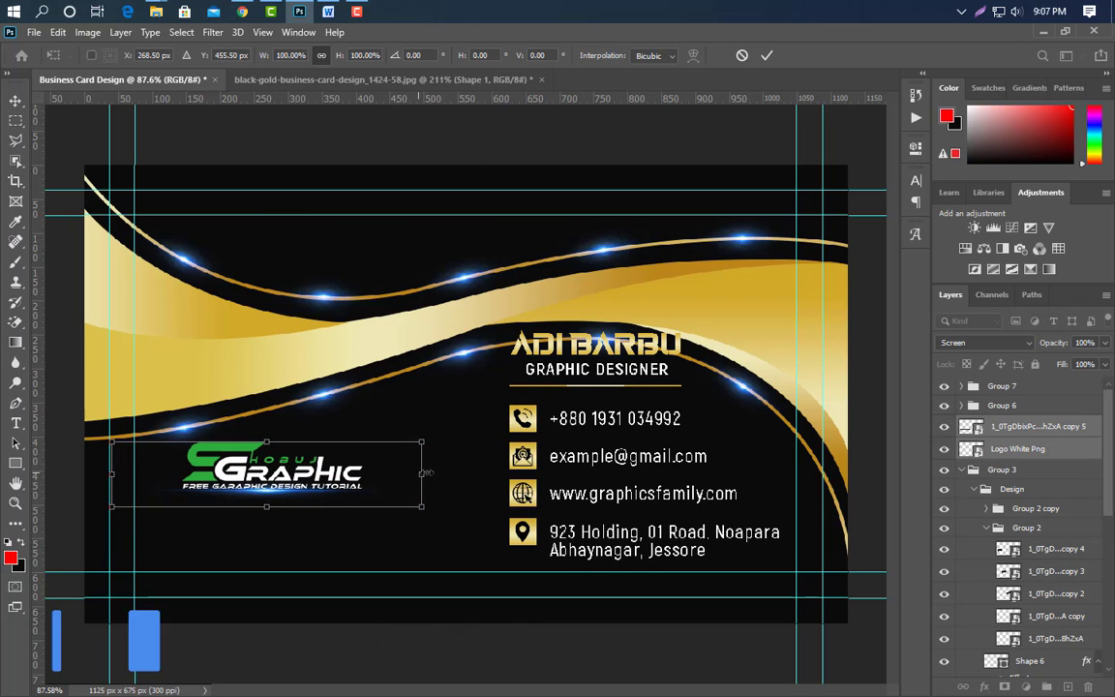
drag(422, 478, 455, 472)
click(766, 55)
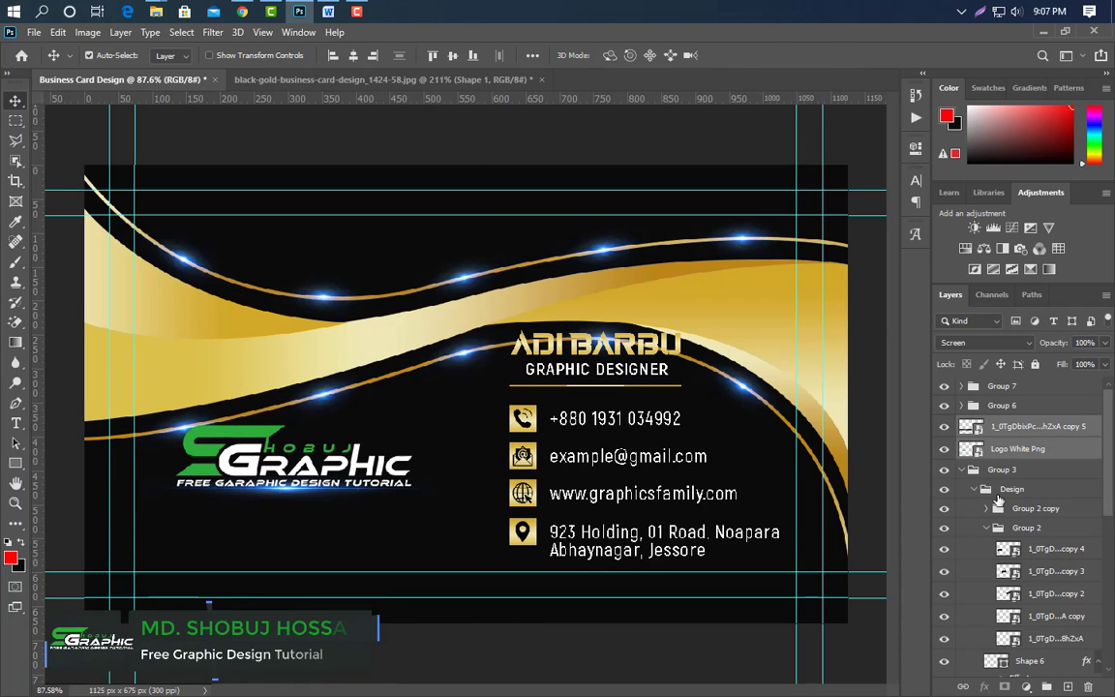
Nudge the gold wave group up two steps.
click(963, 469)
click(943, 471)
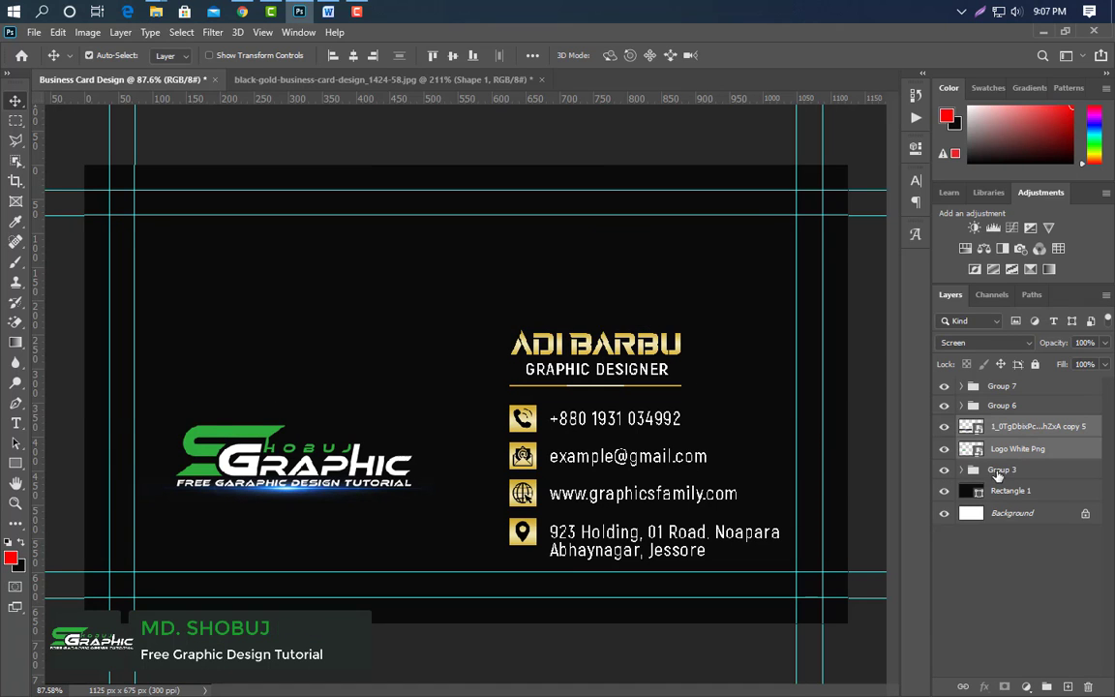
click(999, 471)
key(Up)
key(Up)
key(Up)
key(Up)
key(Up)
key(Up)
key(Up)
key(Up)
key(Up)
key(Up)
key(Up)
key(Up)
key(Up)
key(Up)
key(Up)
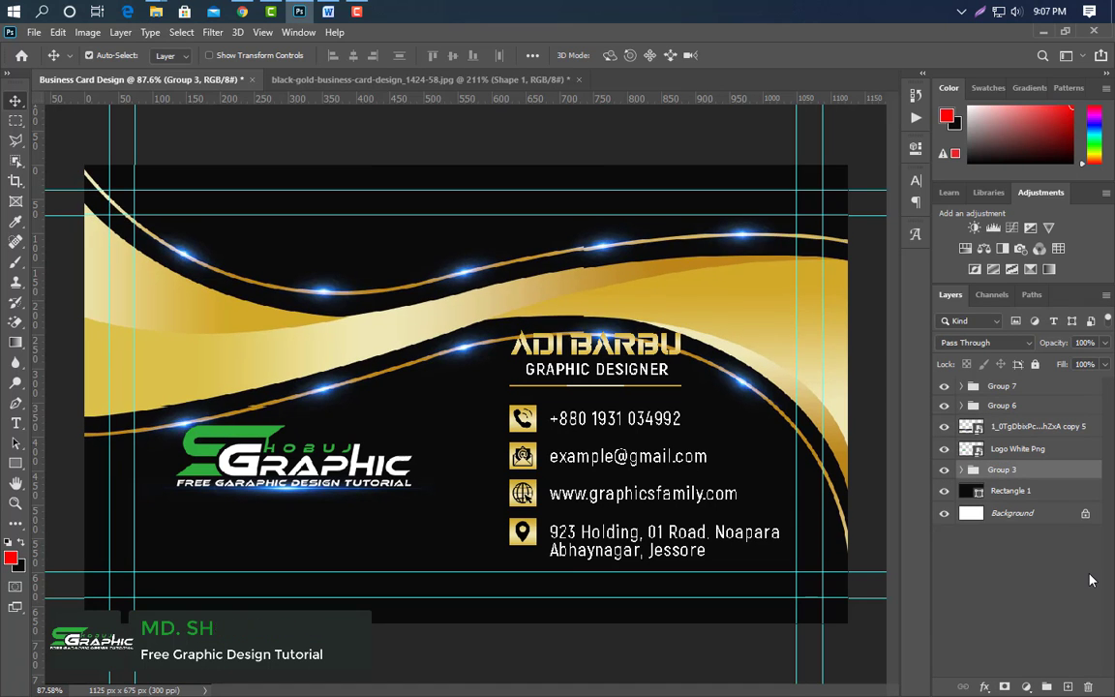
key(Up)
key(Up)
key(Up)
key(Up)
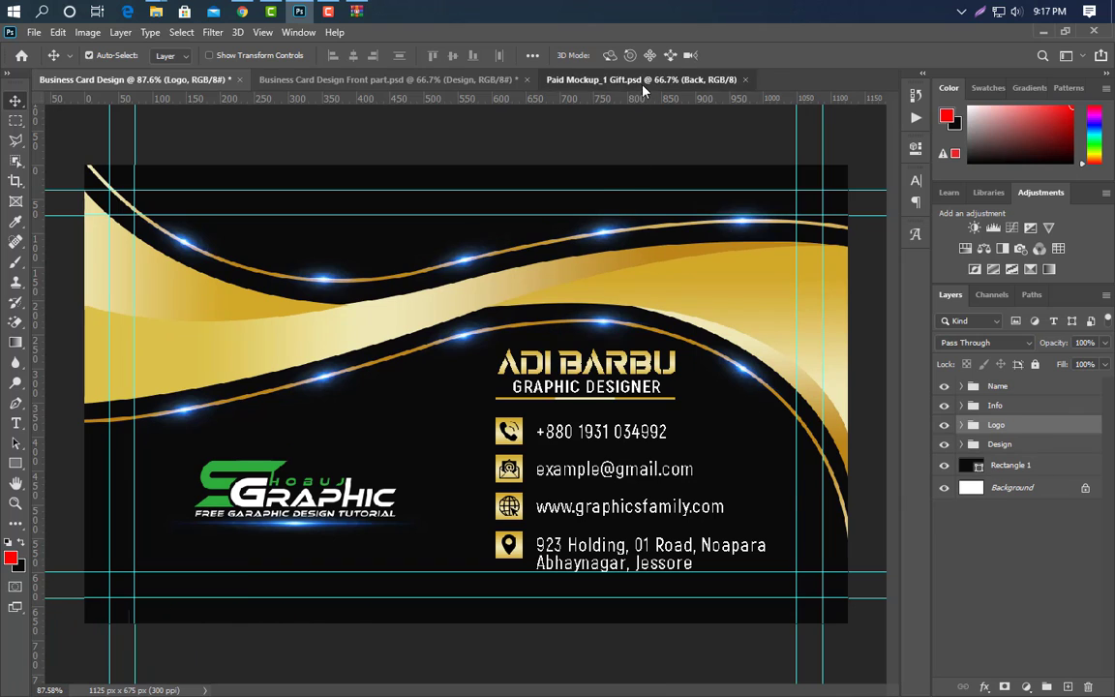
Open the mockup's Front smart object and drag in a stamped merge of the front design.
click(643, 84)
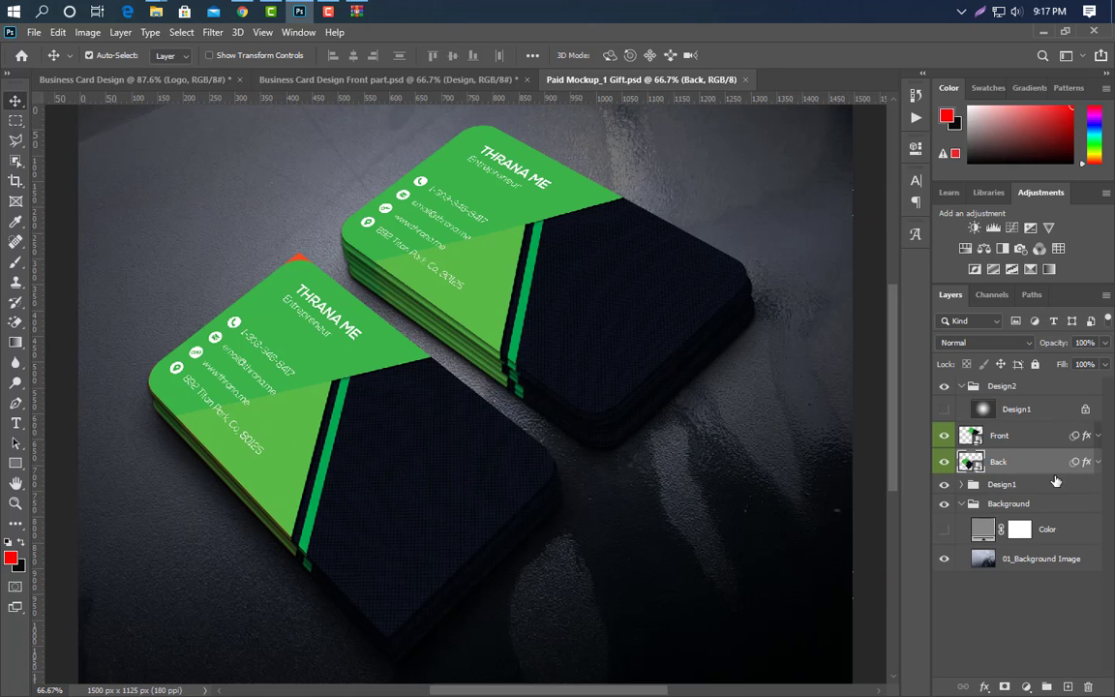
double_click(971, 435)
click(315, 80)
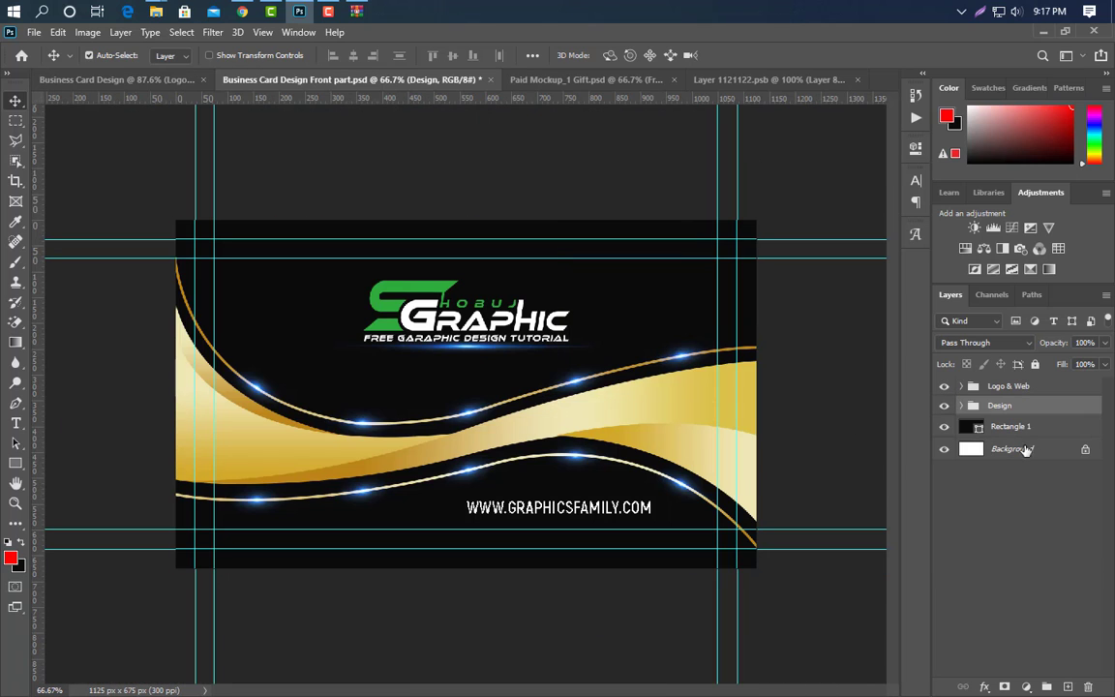
click(1025, 387)
key(ctrl+alt+shift+e)
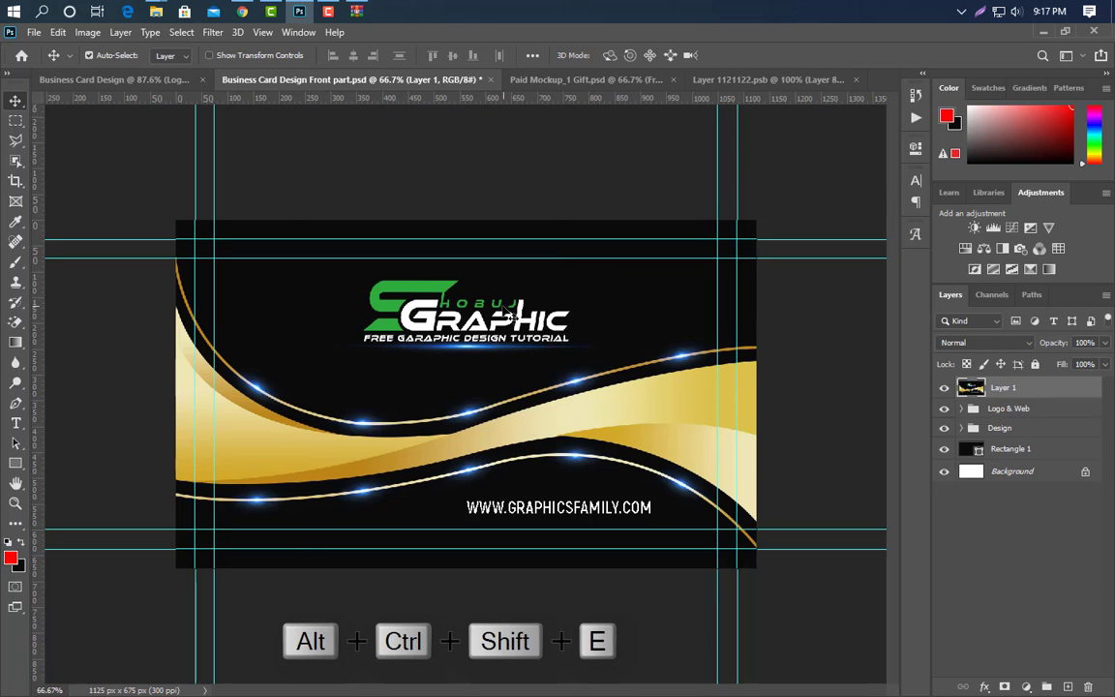
drag(507, 316, 581, 380)
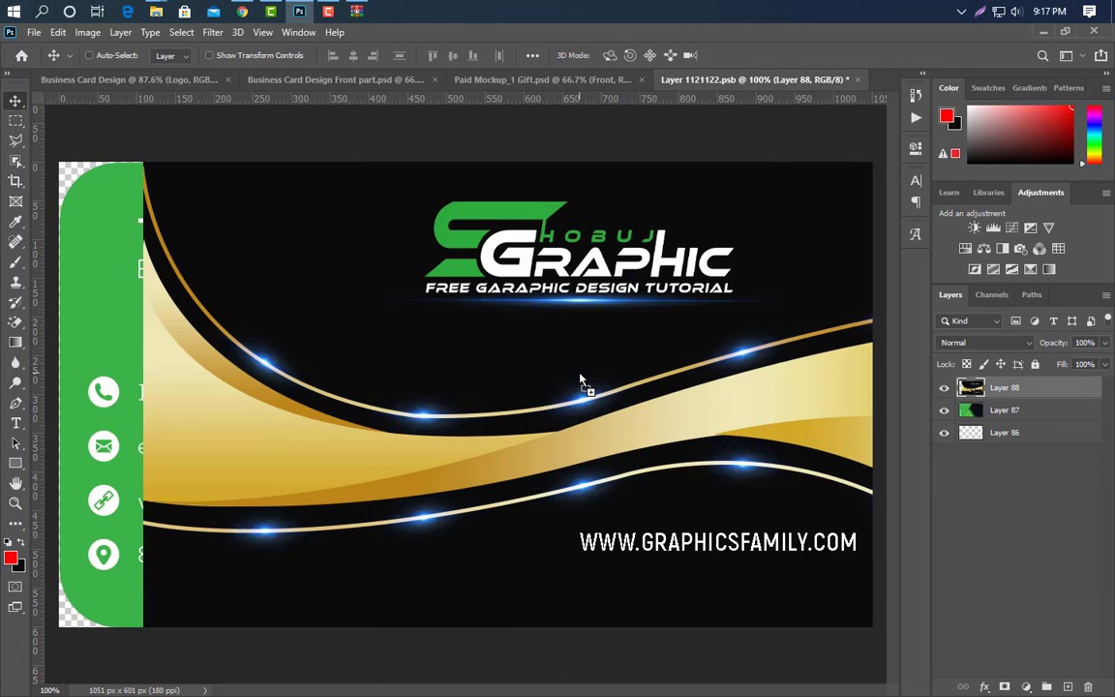
Centre the merged front design on the canvas, then close and save the smart object.
key(ctrl+a)
click(354, 55)
click(452, 55)
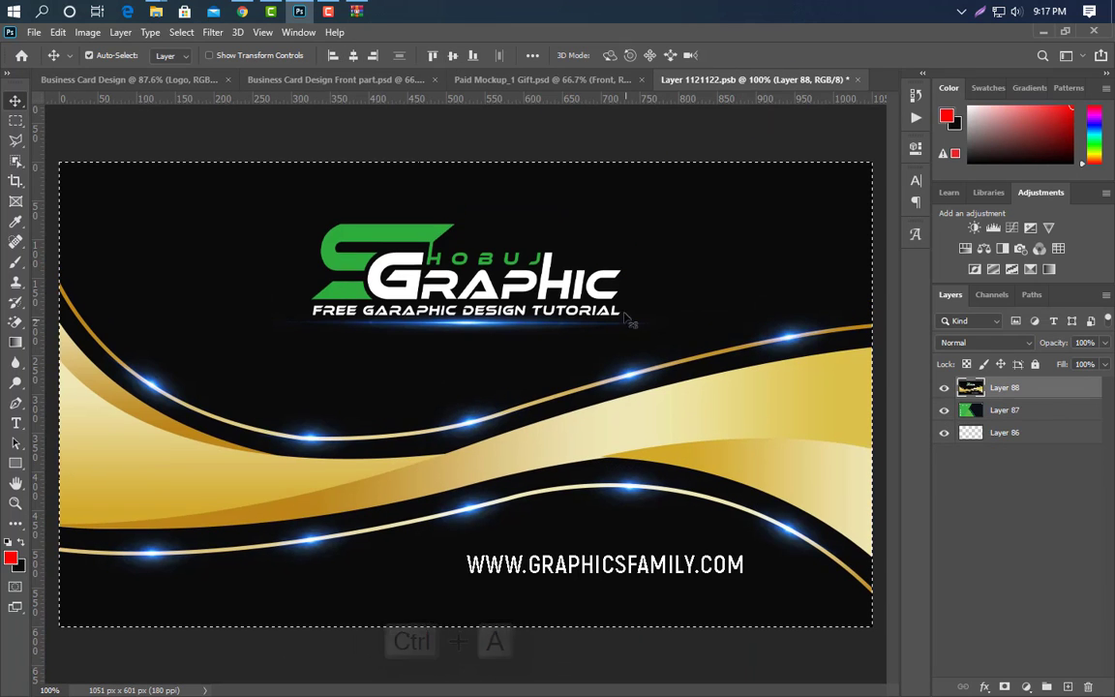
key(ctrl+d)
click(857, 79)
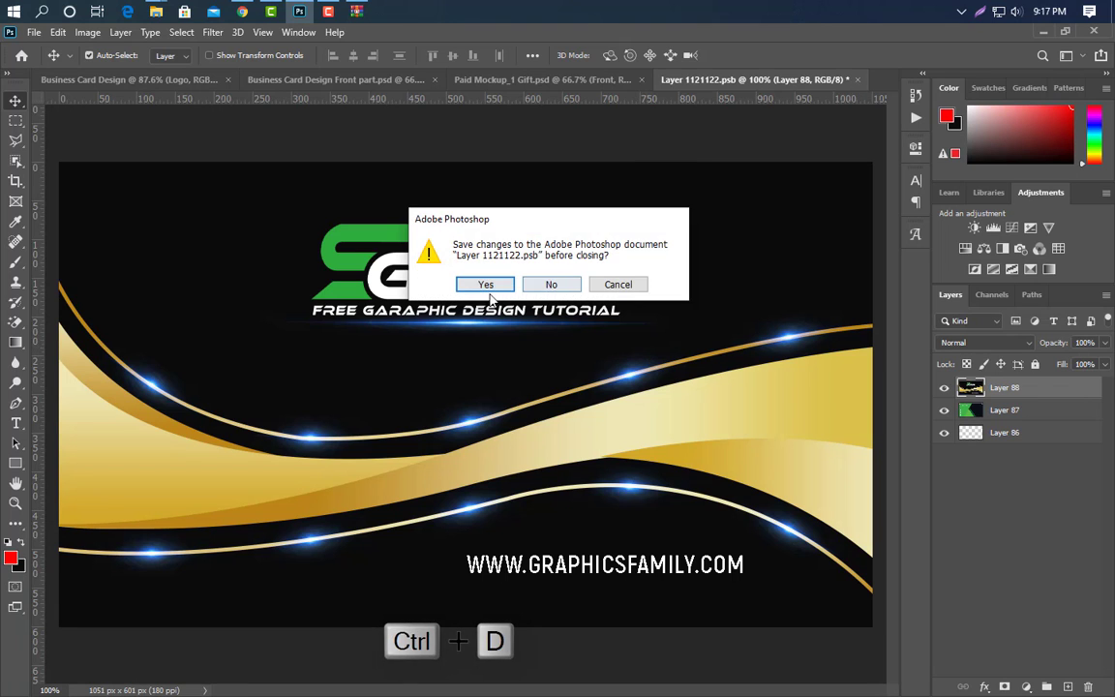
click(485, 288)
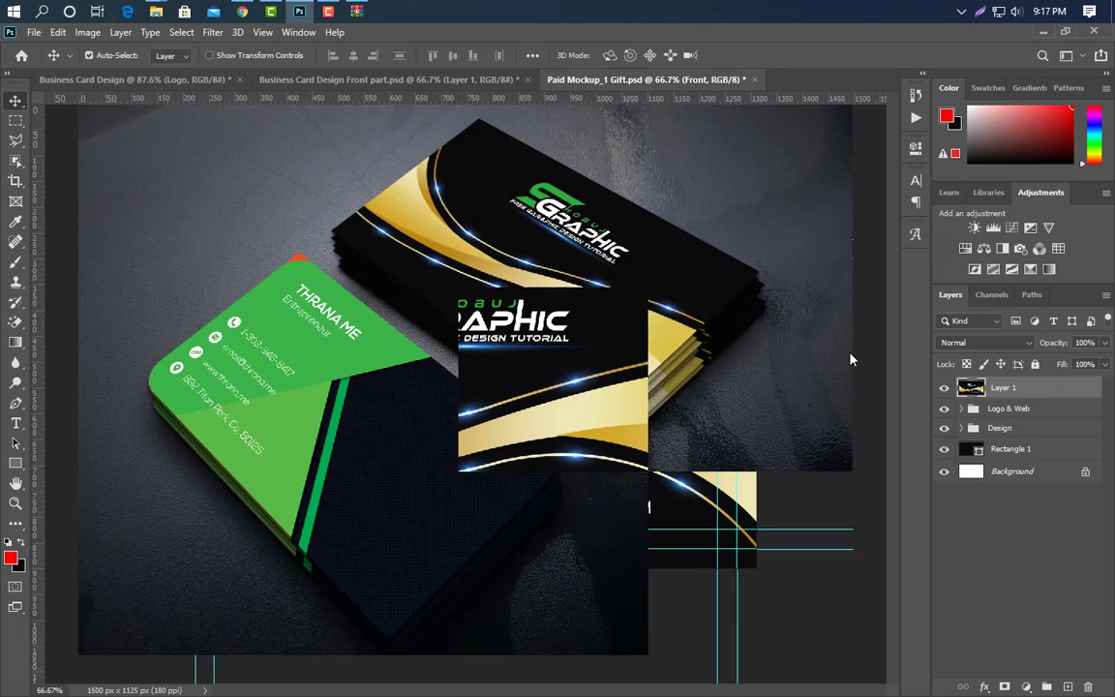
double_click(971, 463)
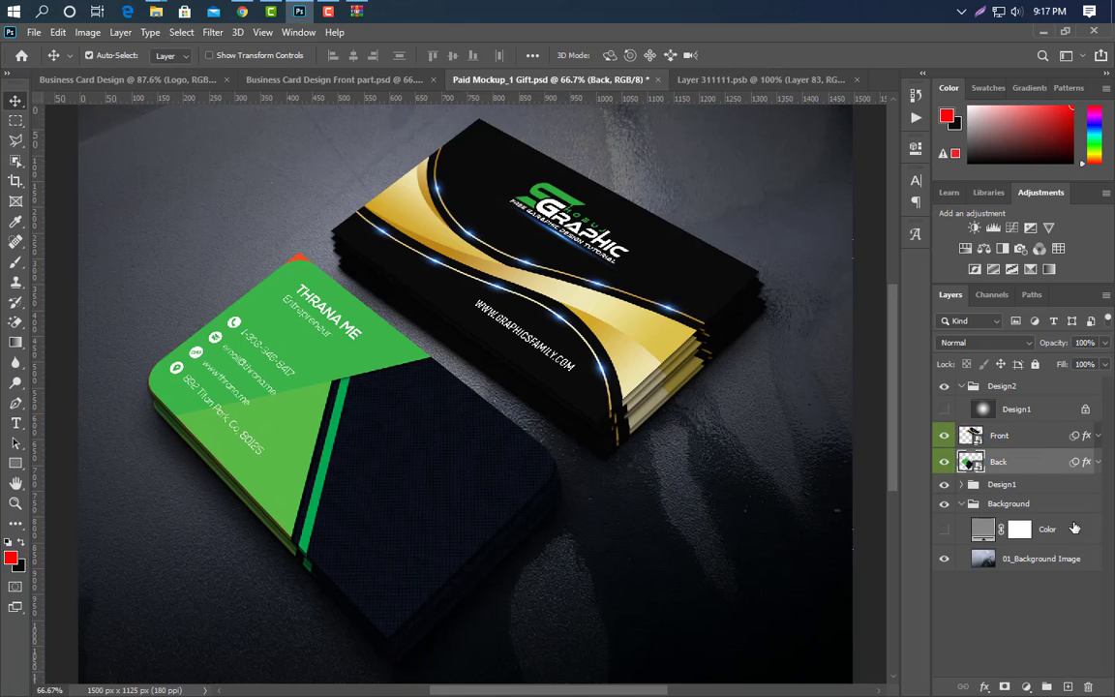
Stamp the back design's visible layers into the Back smart object, centre it, close and save.
click(125, 78)
key(ctrl+alt+shift+e)
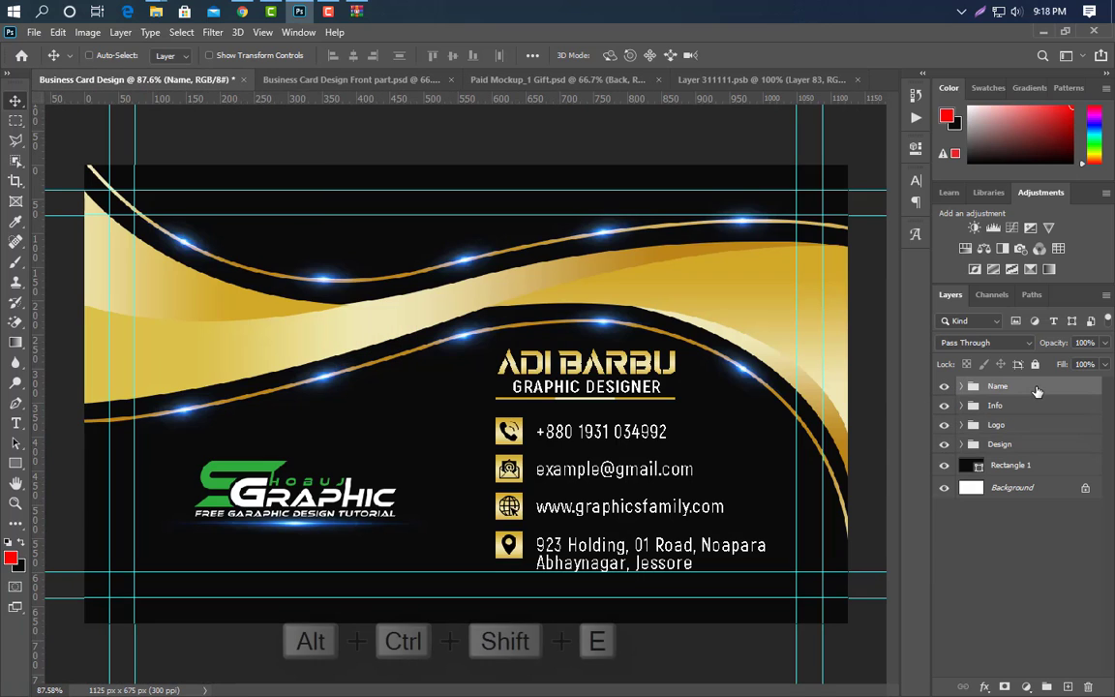
drag(600, 334, 639, 300)
key(ctrl+a)
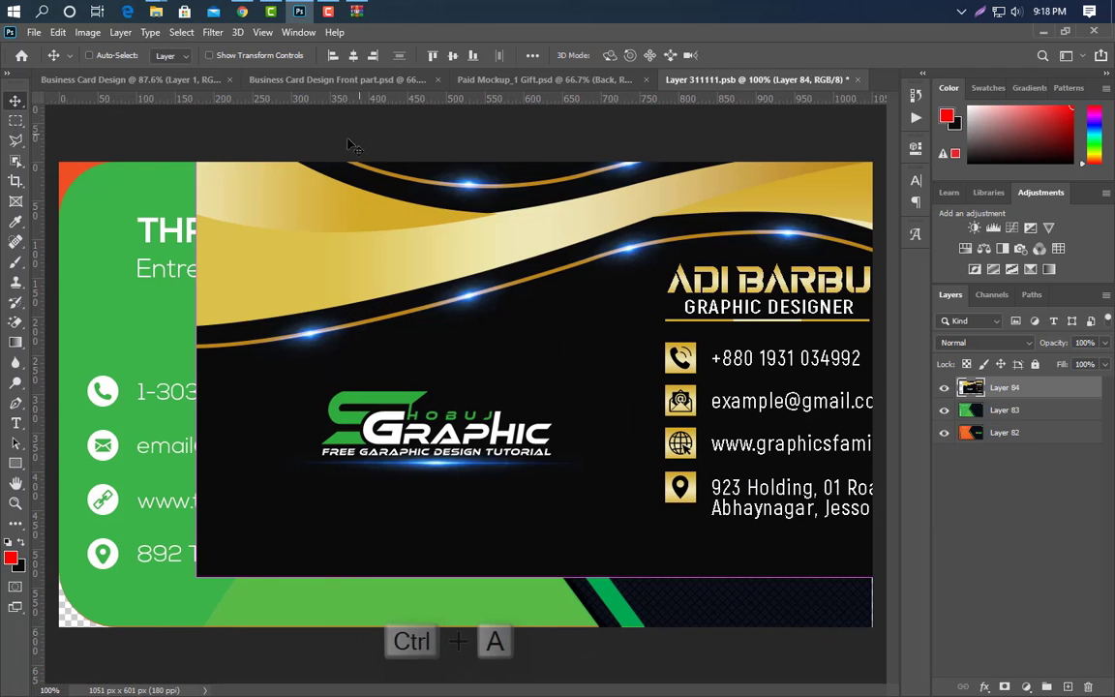
click(352, 55)
click(452, 55)
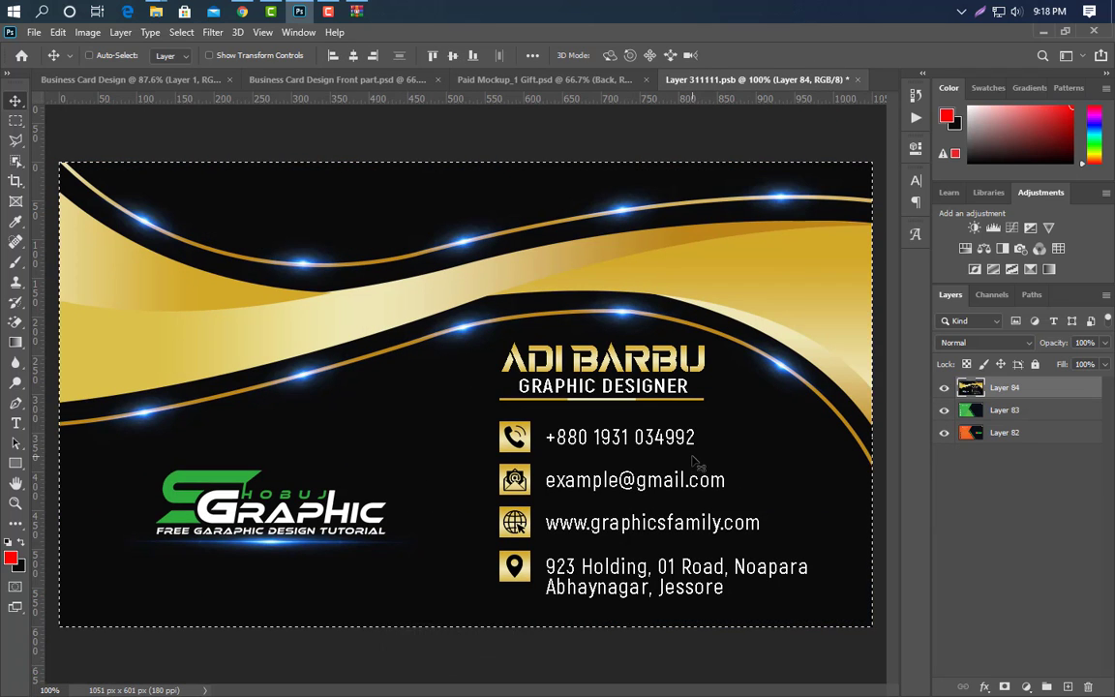
key(ctrl+d)
click(857, 79)
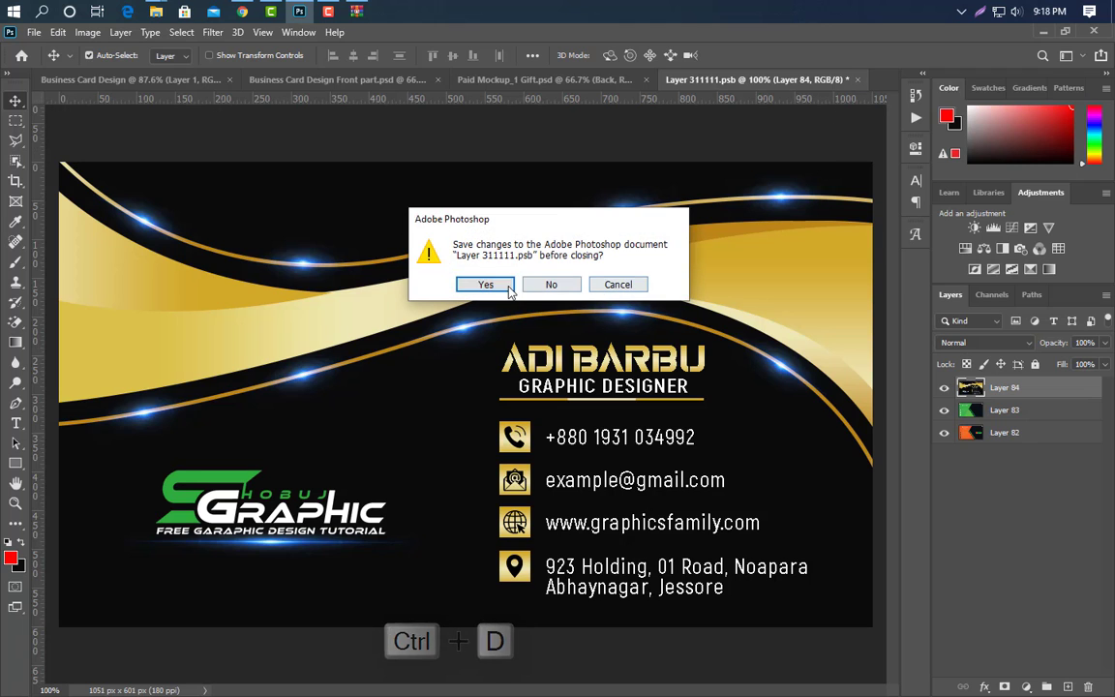
click(489, 282)
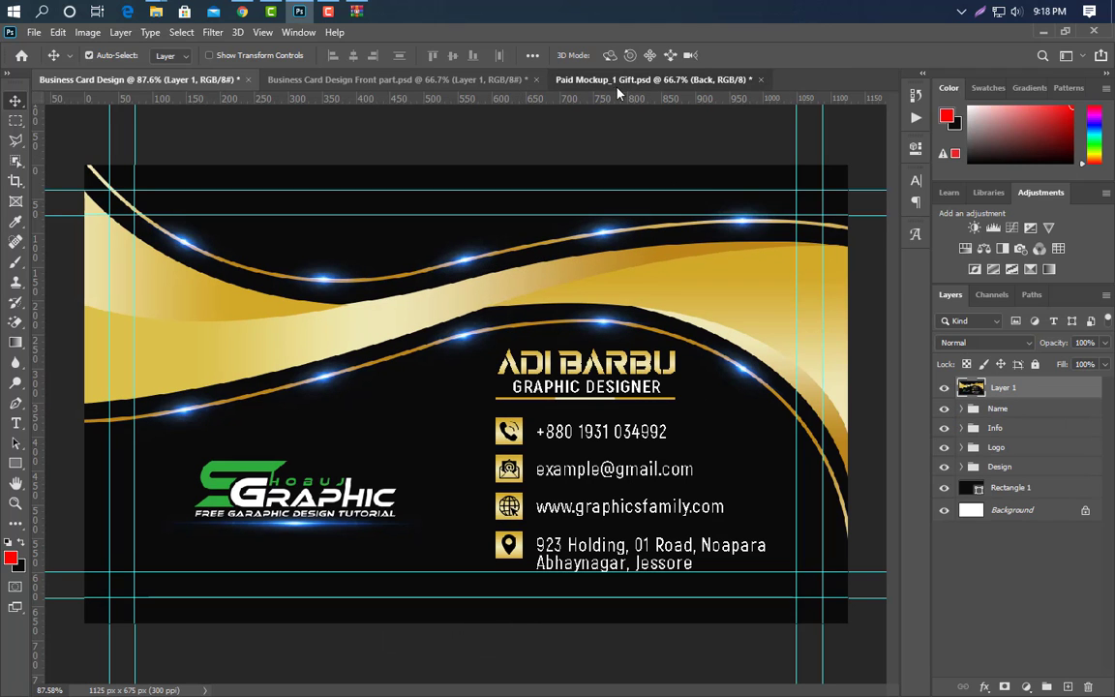